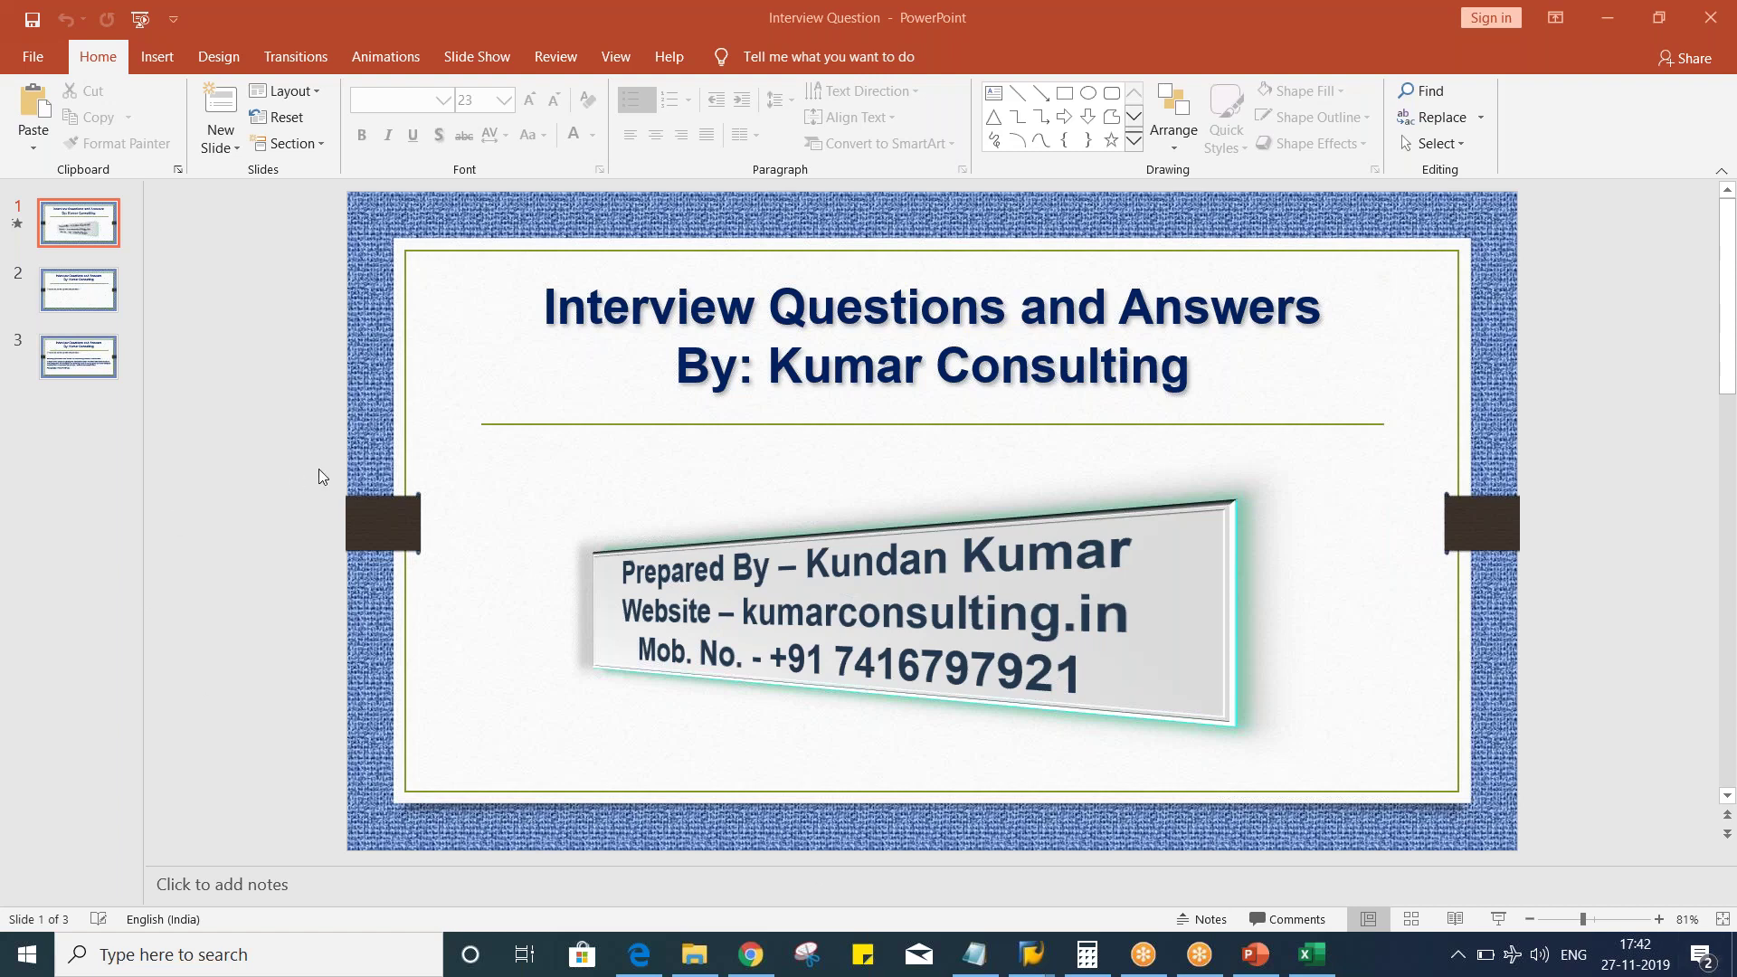
Step: Switch to SAP's currency translation ratios and start a new entry for exchange rate type M from USD to INR
{"action": "scroll", "coordinate": [318, 469], "scroll_direction": "down", "scroll_amount": 1}
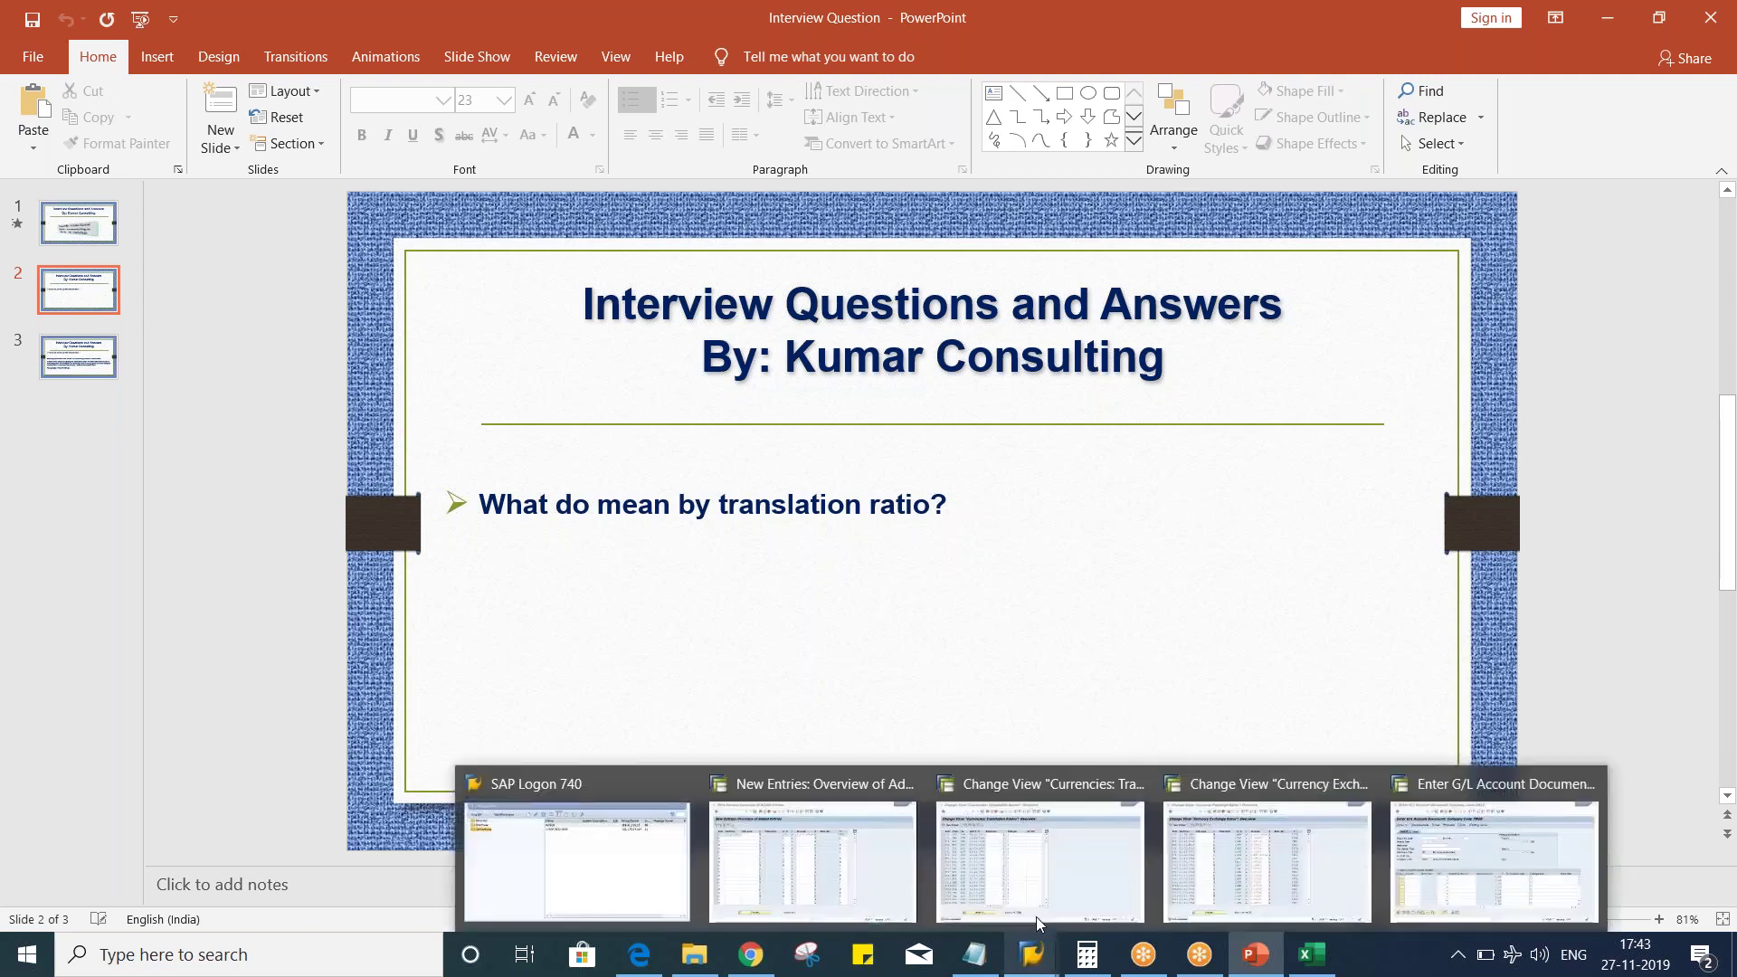
{"action": "key", "text": "alt+Tab"}
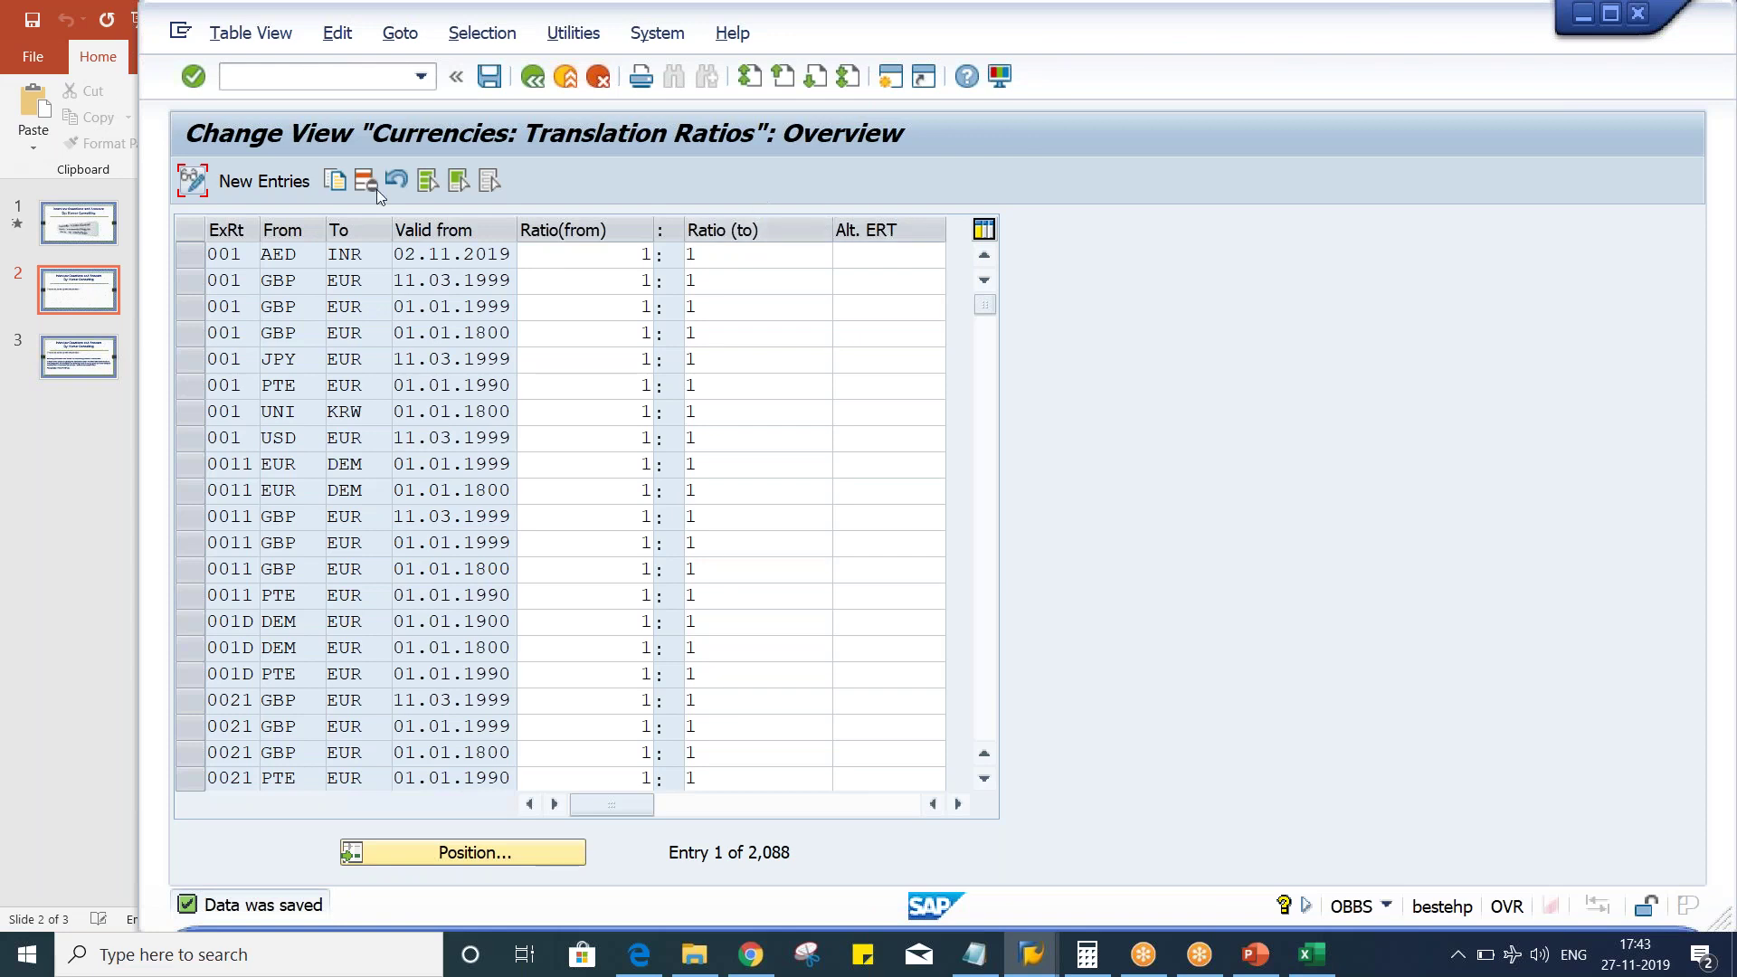
{"action": "left_click", "coordinate": [249, 183]}
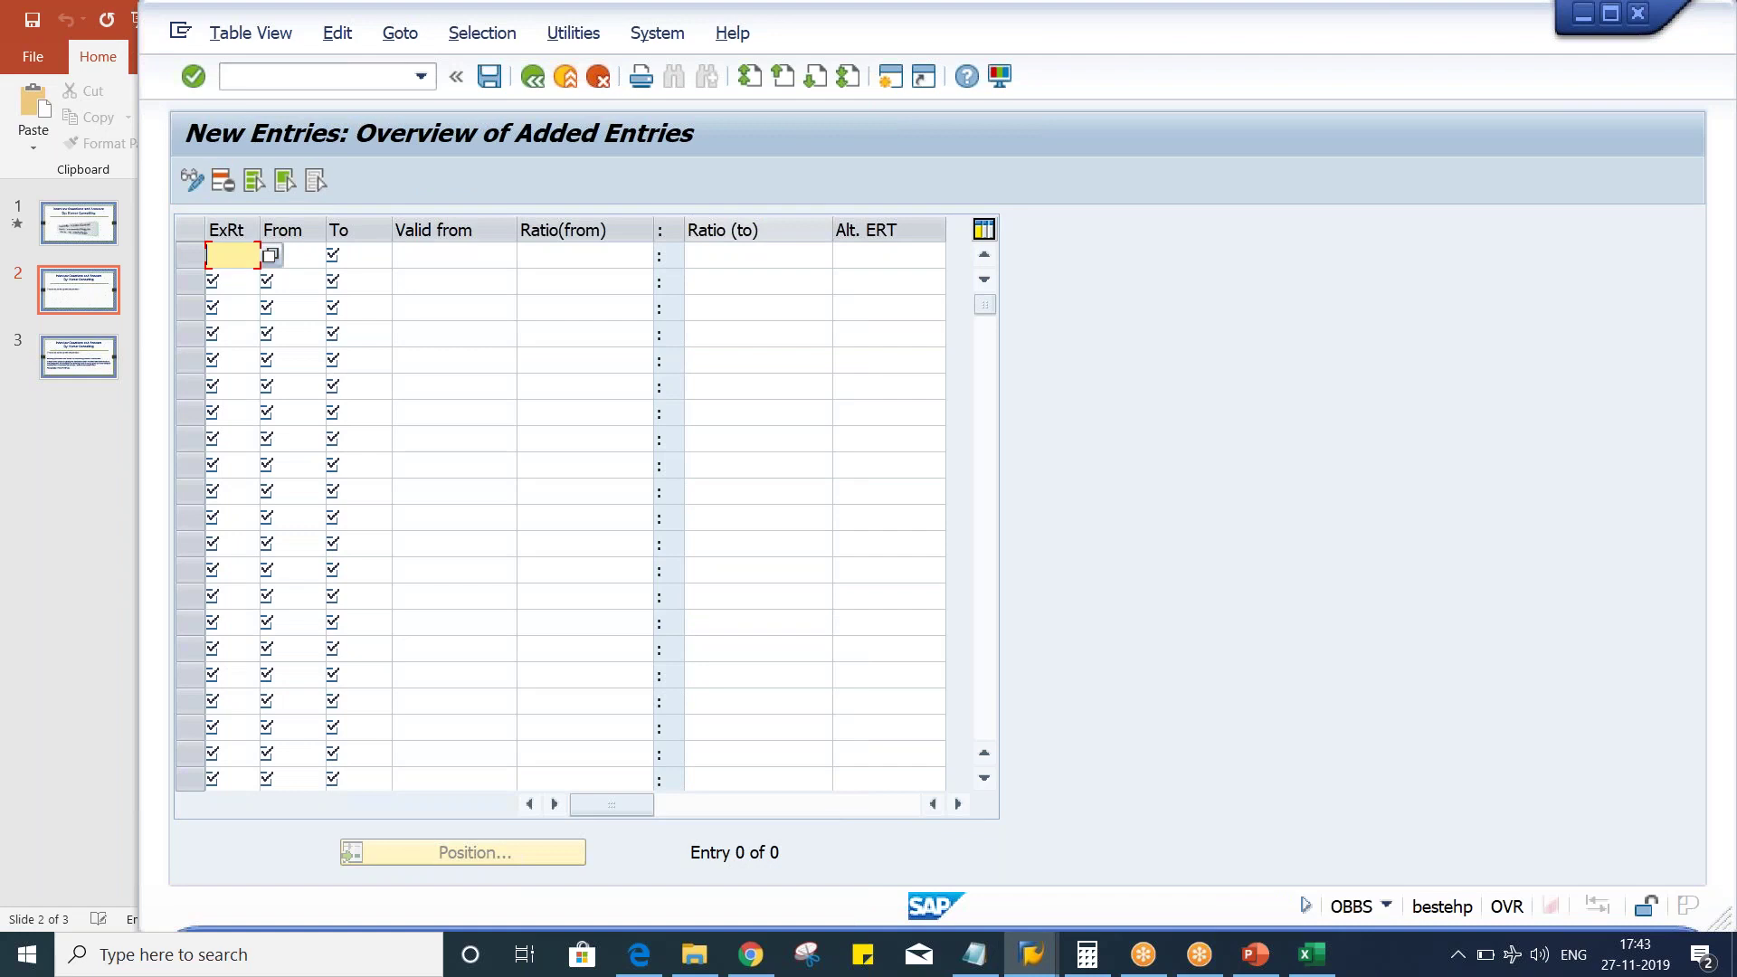
{"action": "type", "text": "M"}
{"action": "left_click", "coordinate": [292, 256]}
{"action": "key", "text": "BackSpace"}
{"action": "key", "text": "Down"}
{"action": "key", "text": "Tab"}
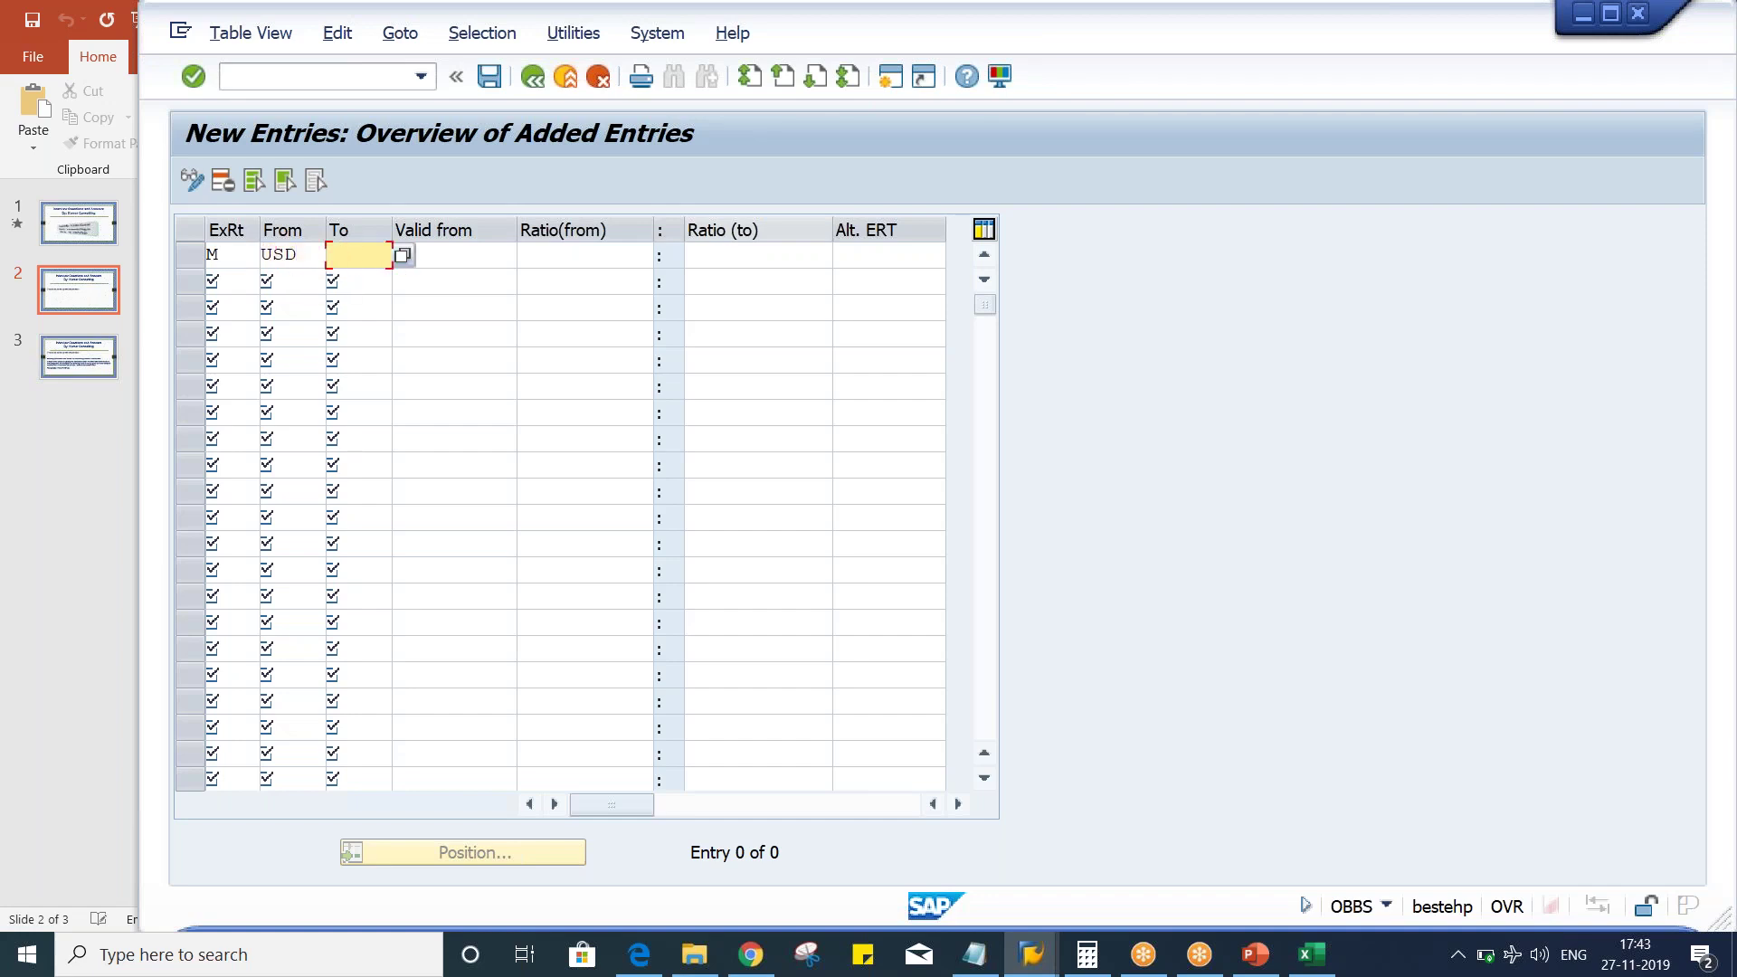
{"action": "type", "text": "INR"}
{"action": "key", "text": "Tab"}
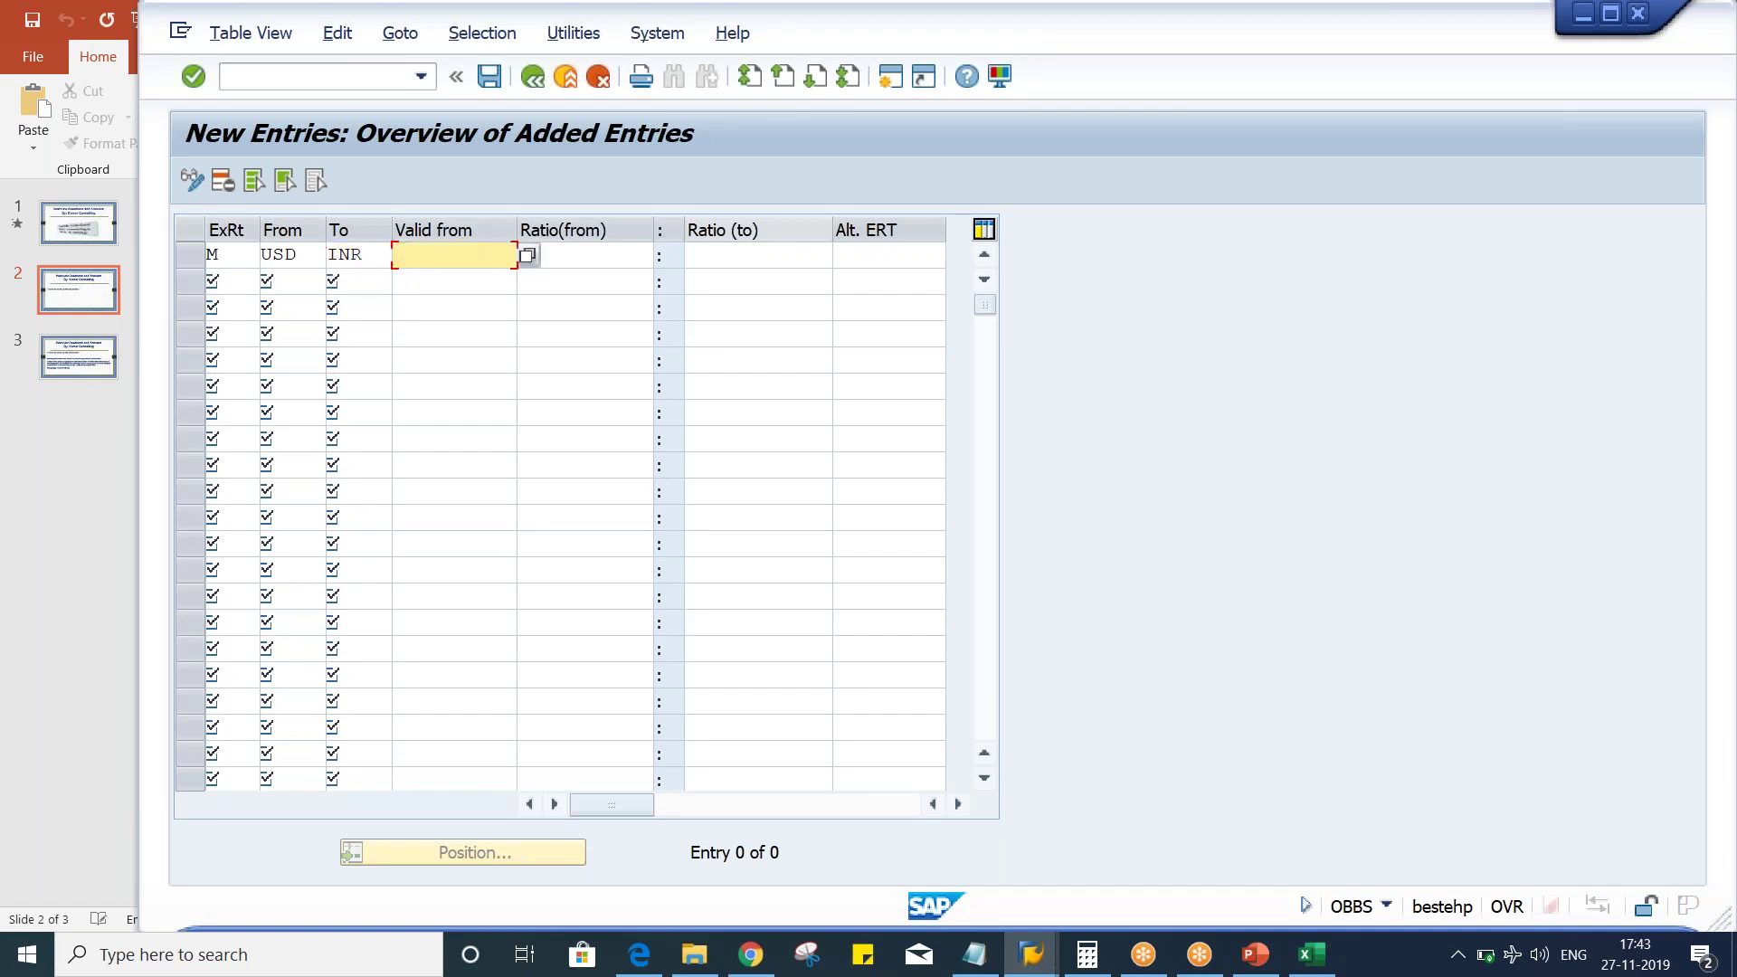
Step: Make the USD to INR translation ratio 1:1, valid from 27.11.2019, and save the entry
{"action": "type", "text": "27"}
{"action": "key", "text": "Down"}
{"action": "key", "text": "Tab"}
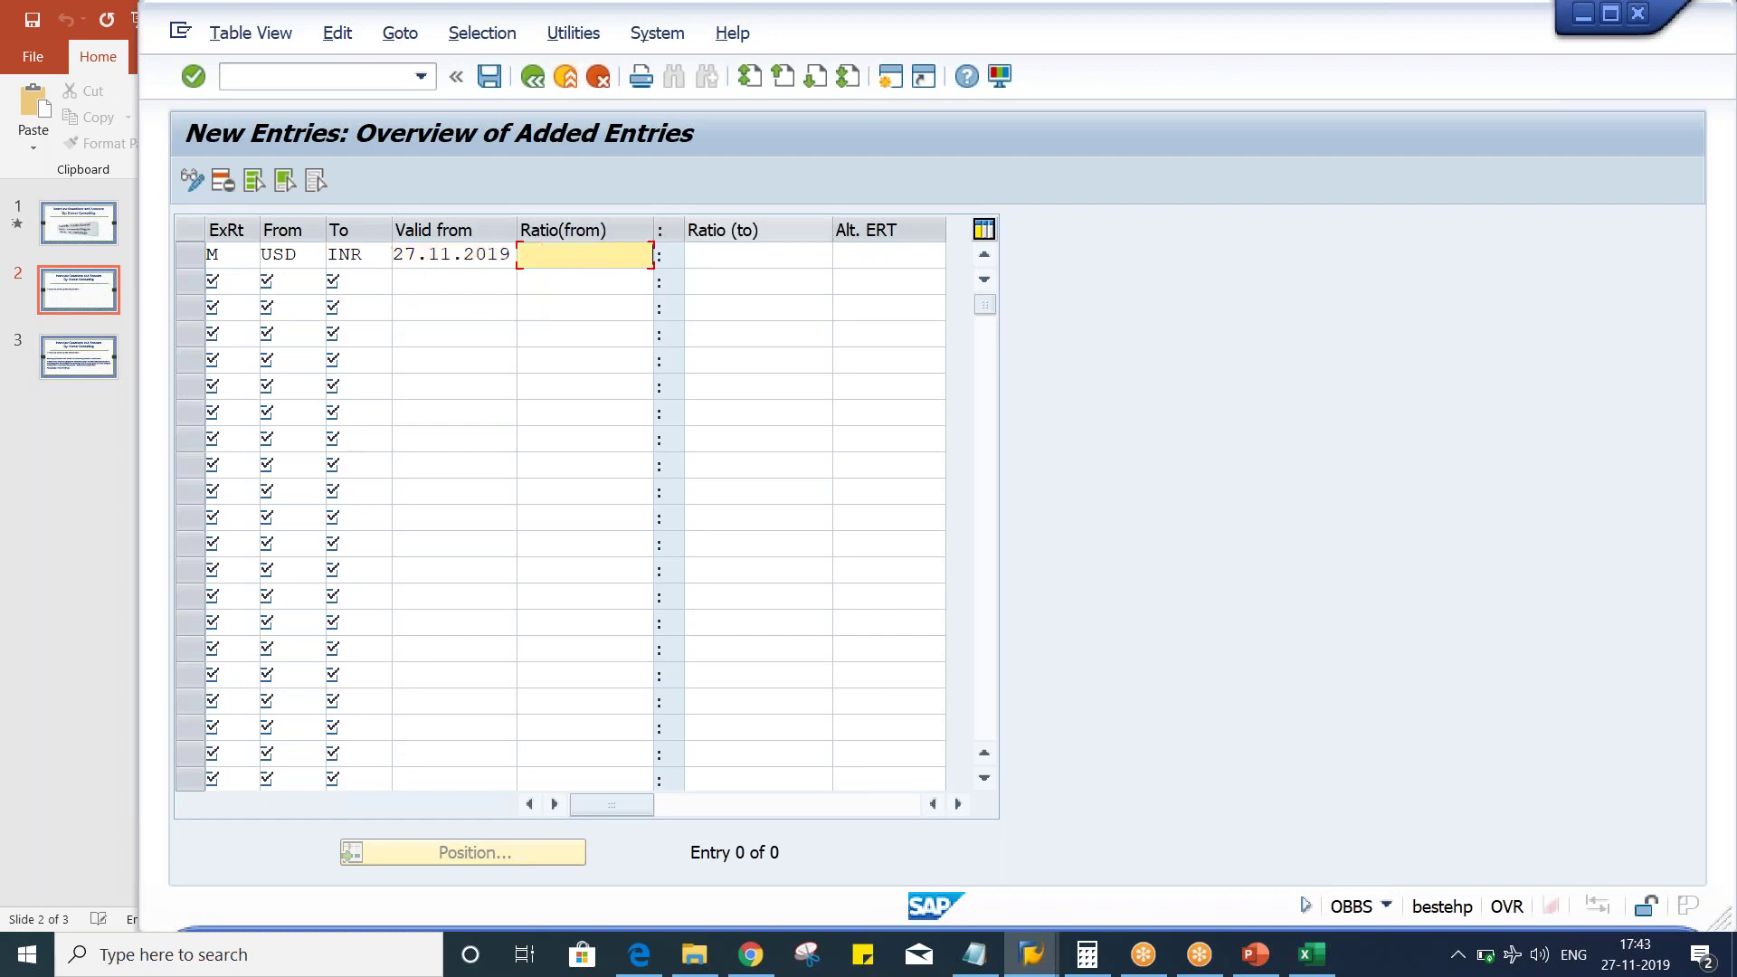
{"action": "type", "text": "1"}
{"action": "key", "text": "Tab"}
{"action": "type", "text": "1"}
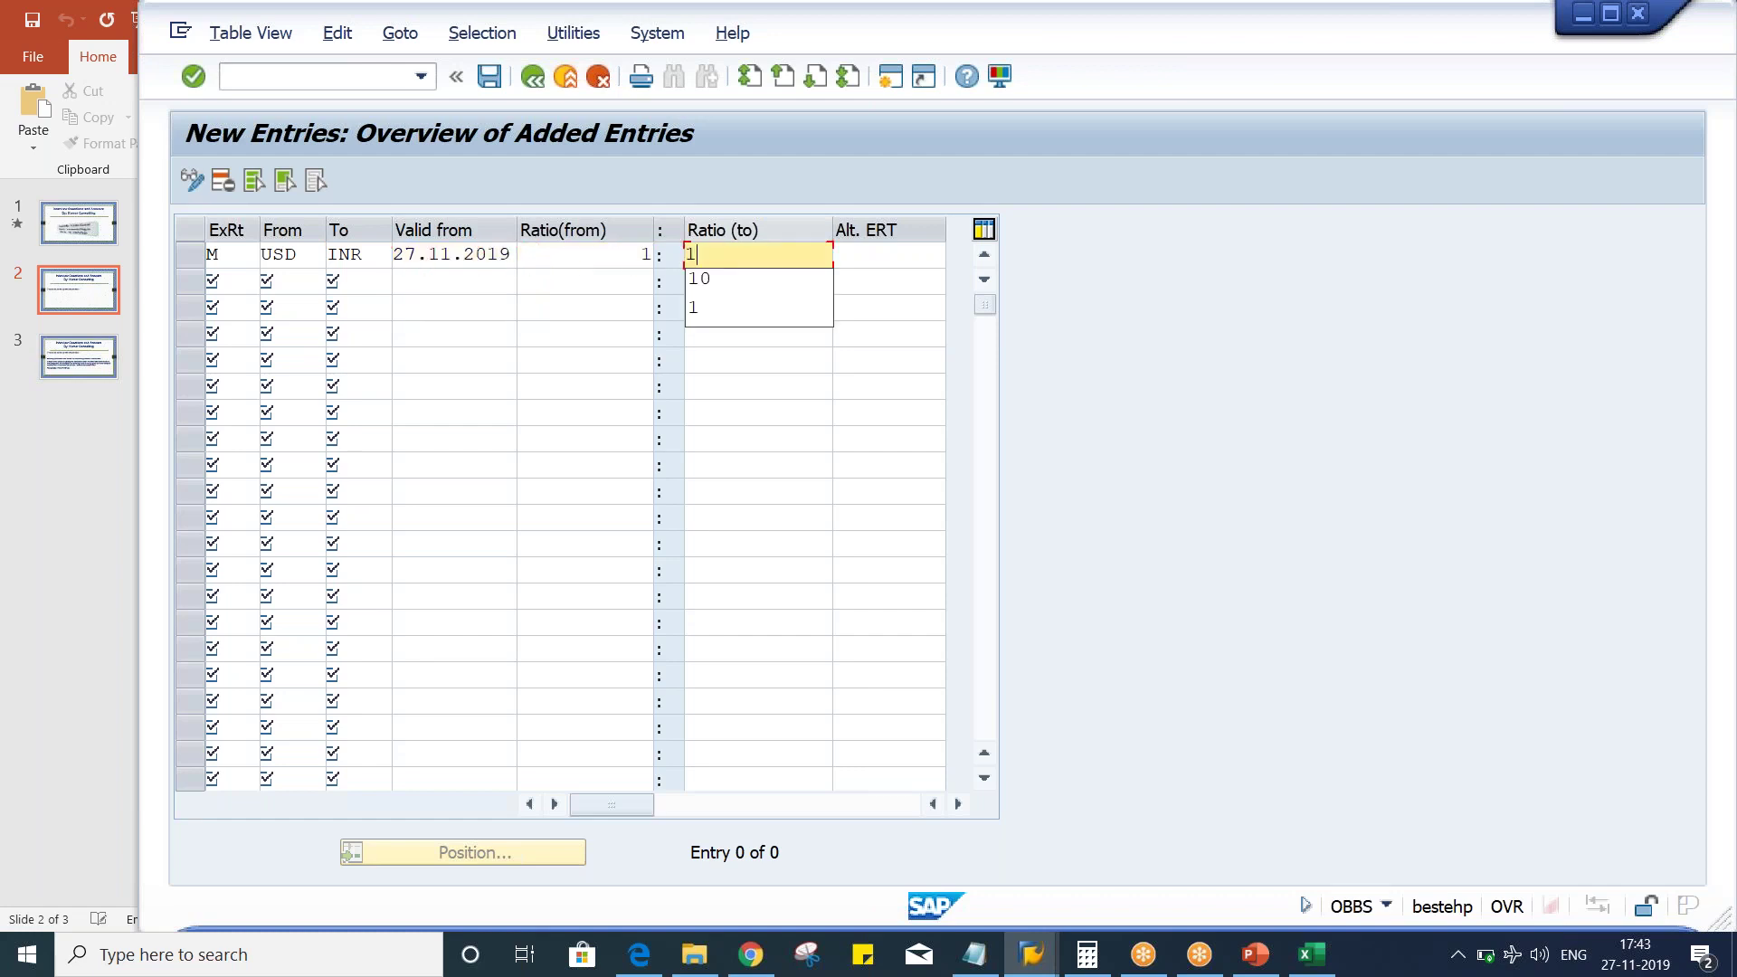
{"action": "key", "text": "Return"}
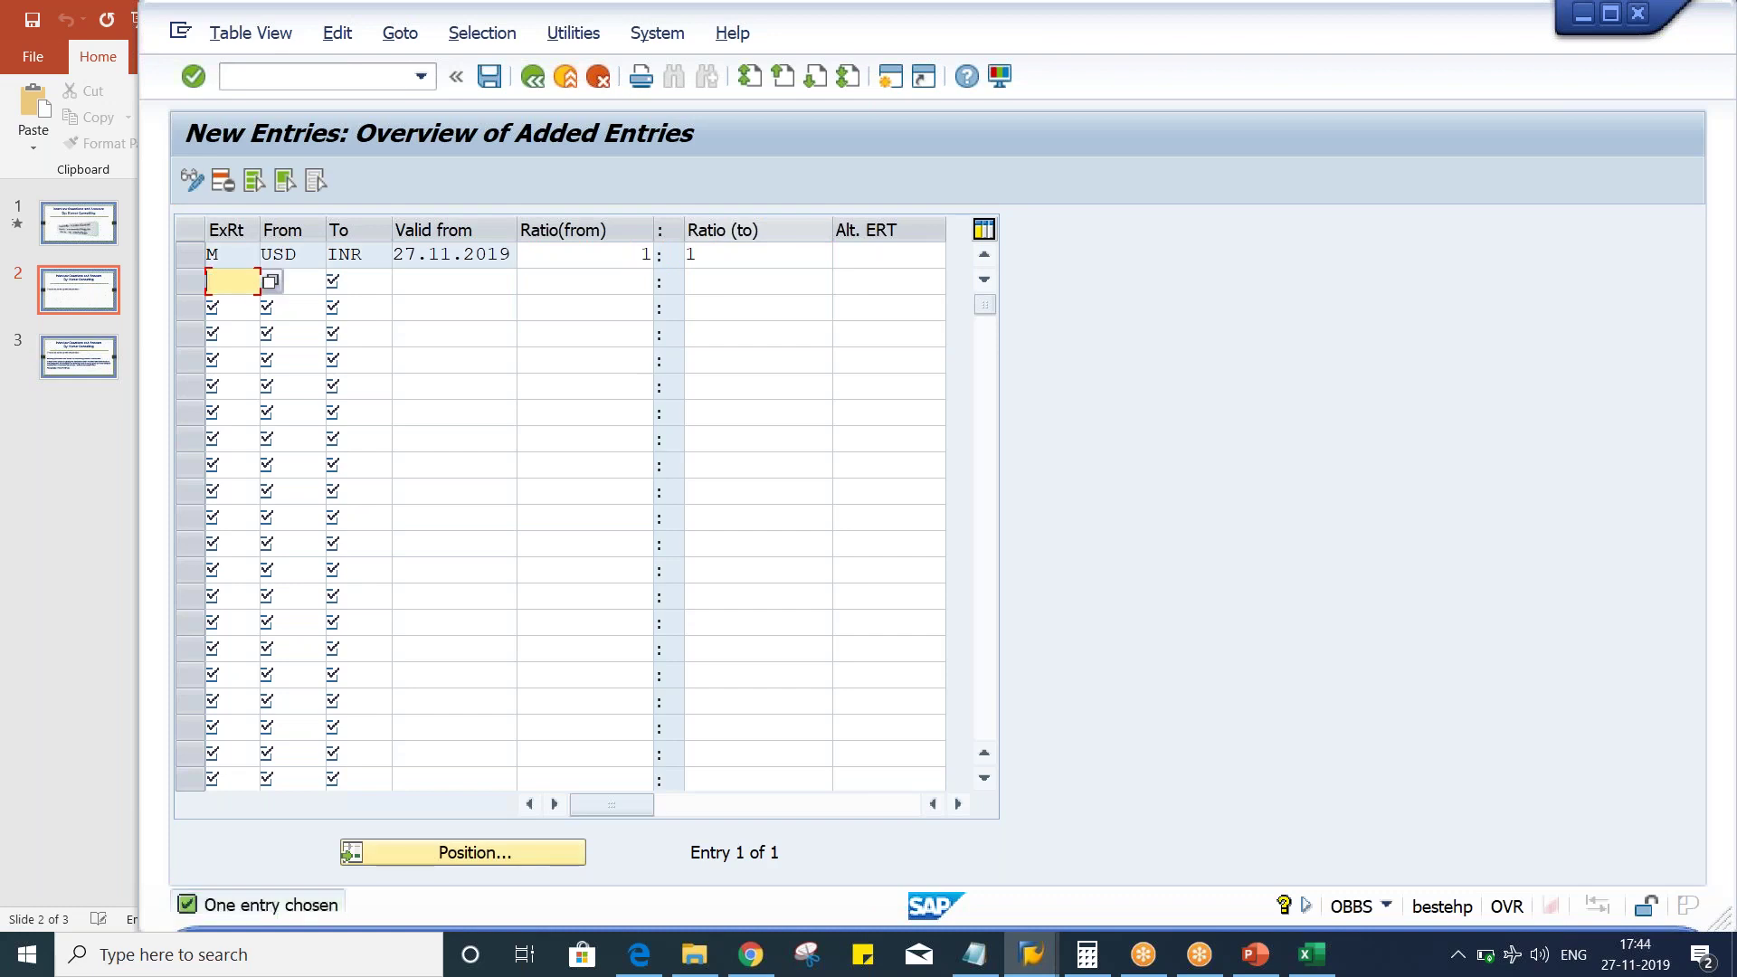
{"action": "key", "text": "ctrl+s"}
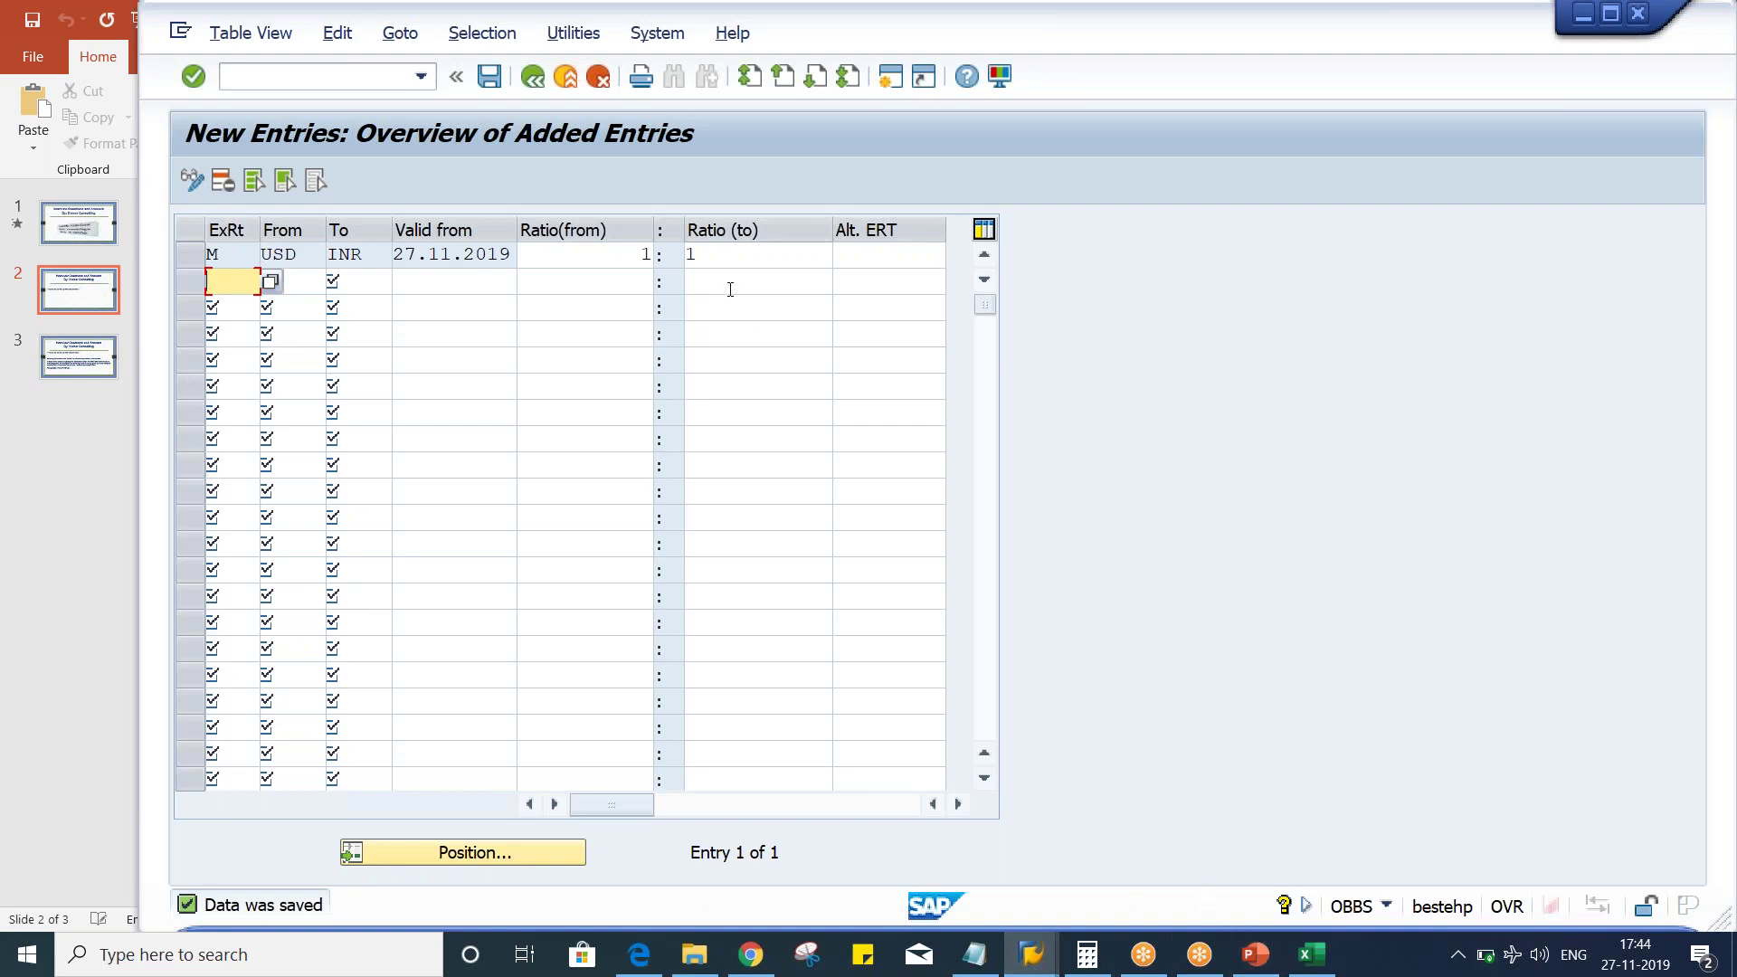
Step: Switch to the Currency Exchange Rates view and start a new entry of type M valid from 27.11.2019
{"action": "left_click", "coordinate": [1031, 957]}
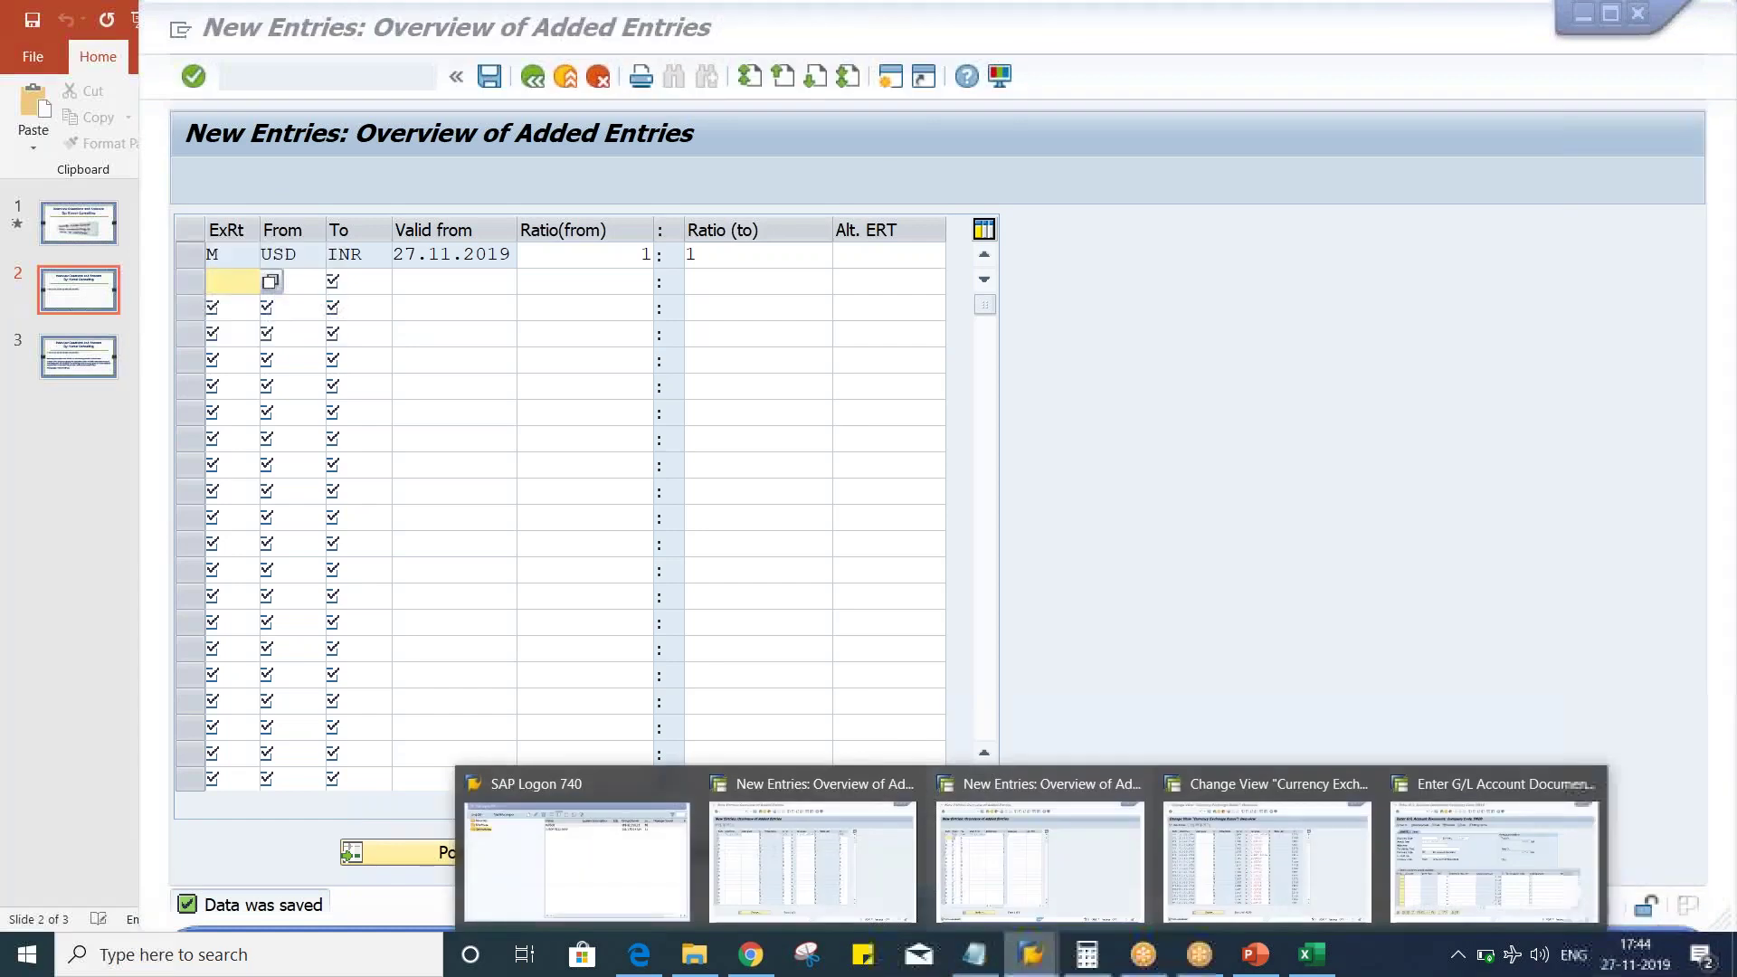
{"action": "left_click", "coordinate": [1266, 859]}
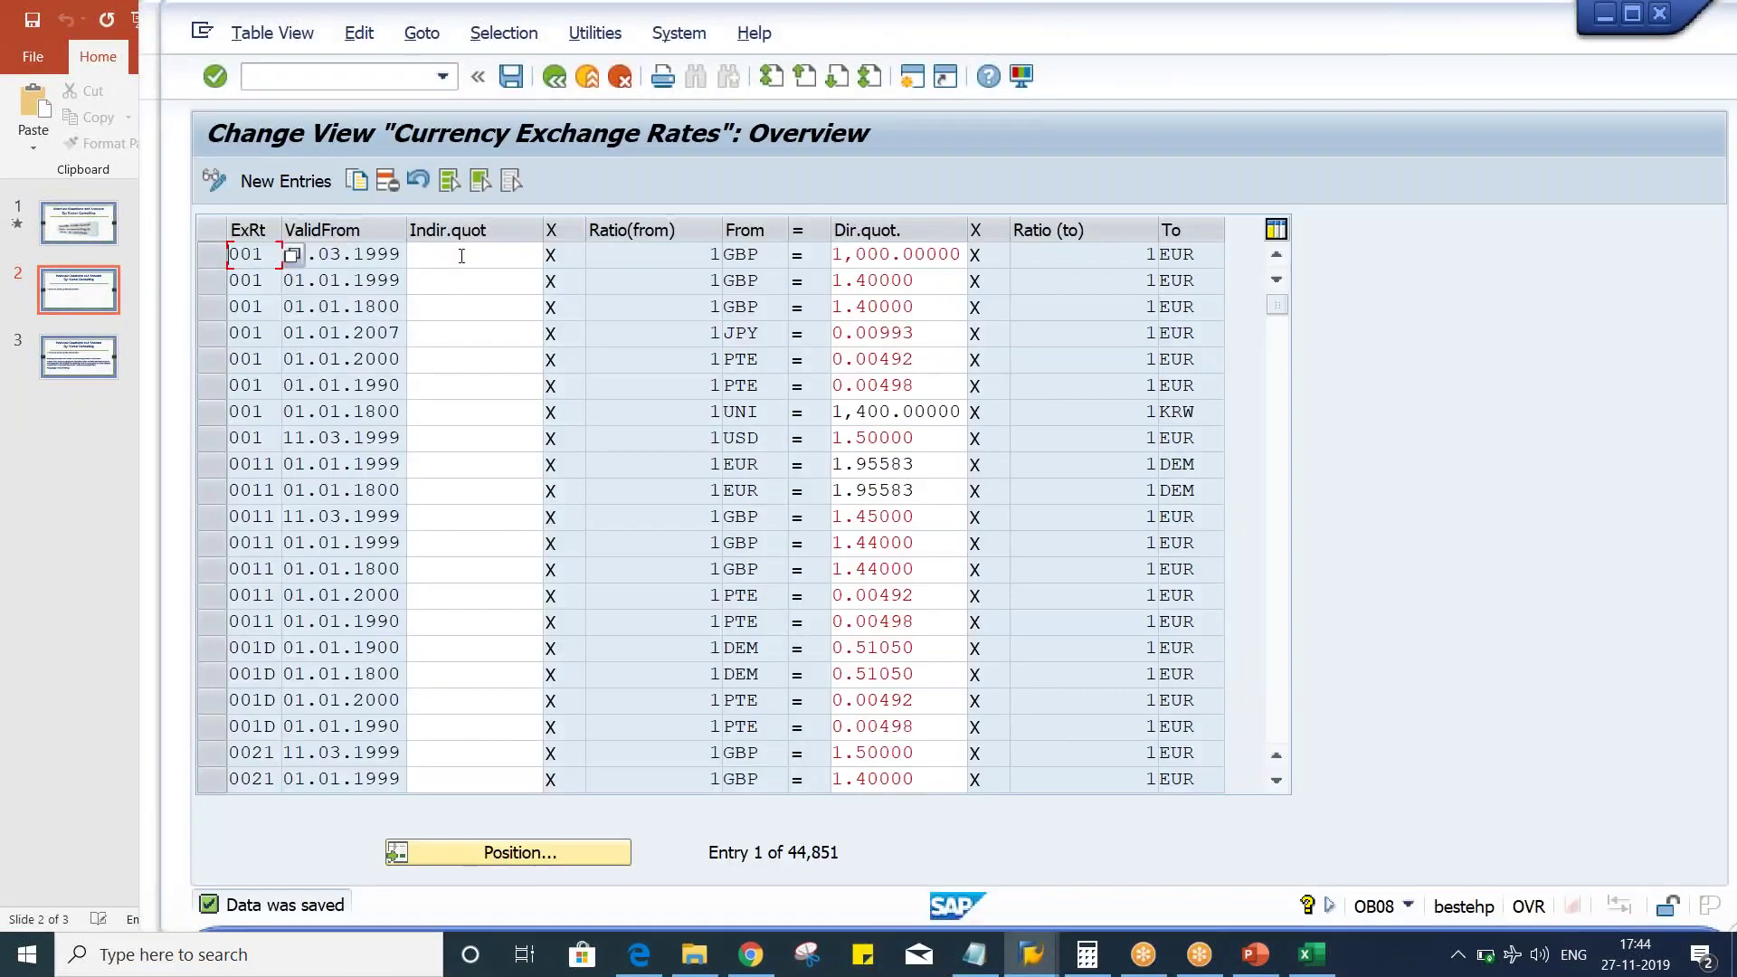
{"action": "left_click", "coordinate": [459, 255]}
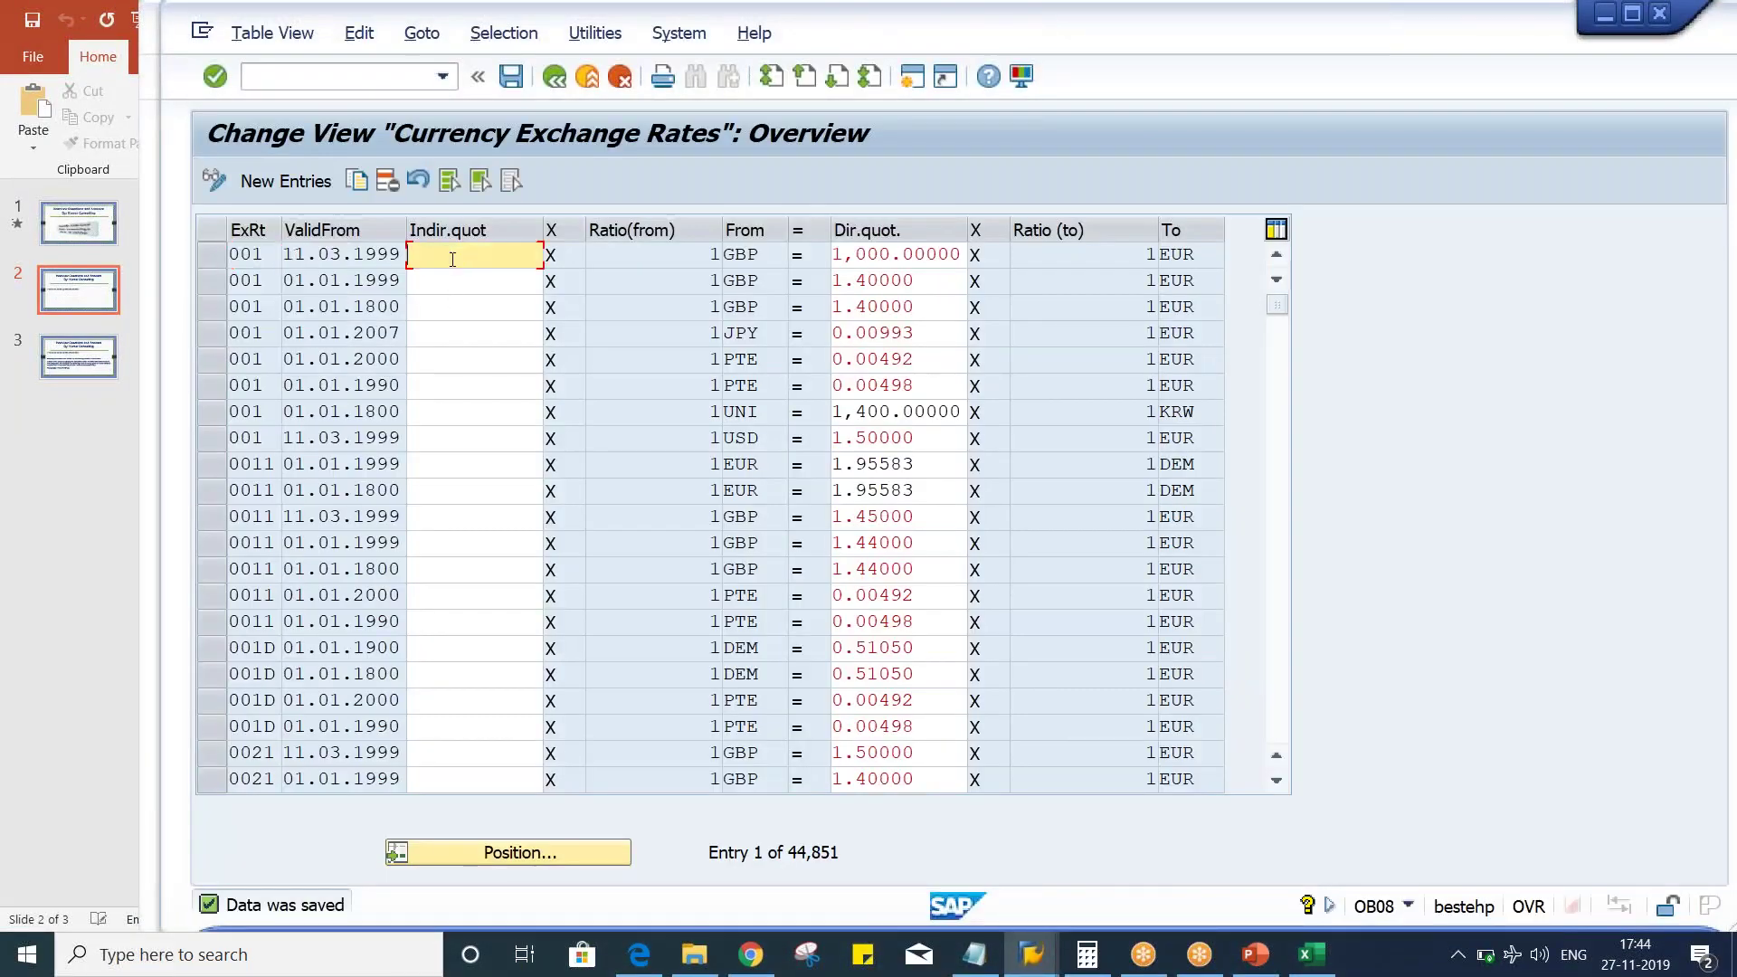
{"action": "left_click", "coordinate": [269, 183]}
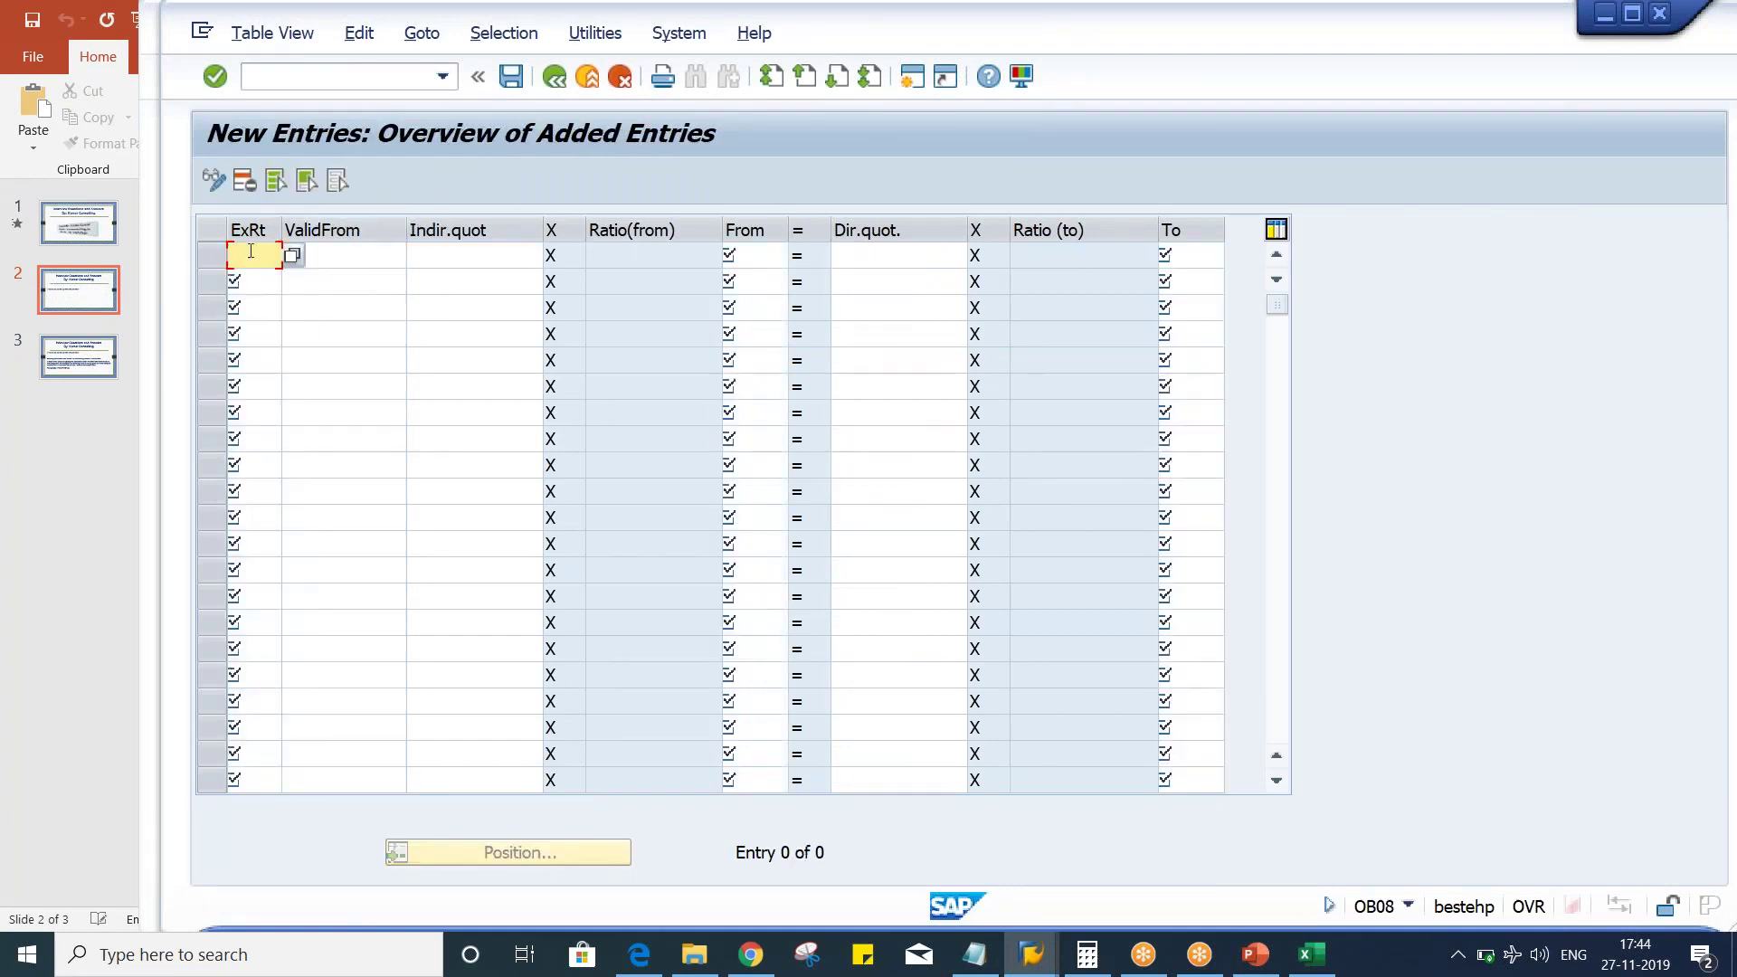
{"action": "type", "text": "M"}
{"action": "key", "text": "Tab"}
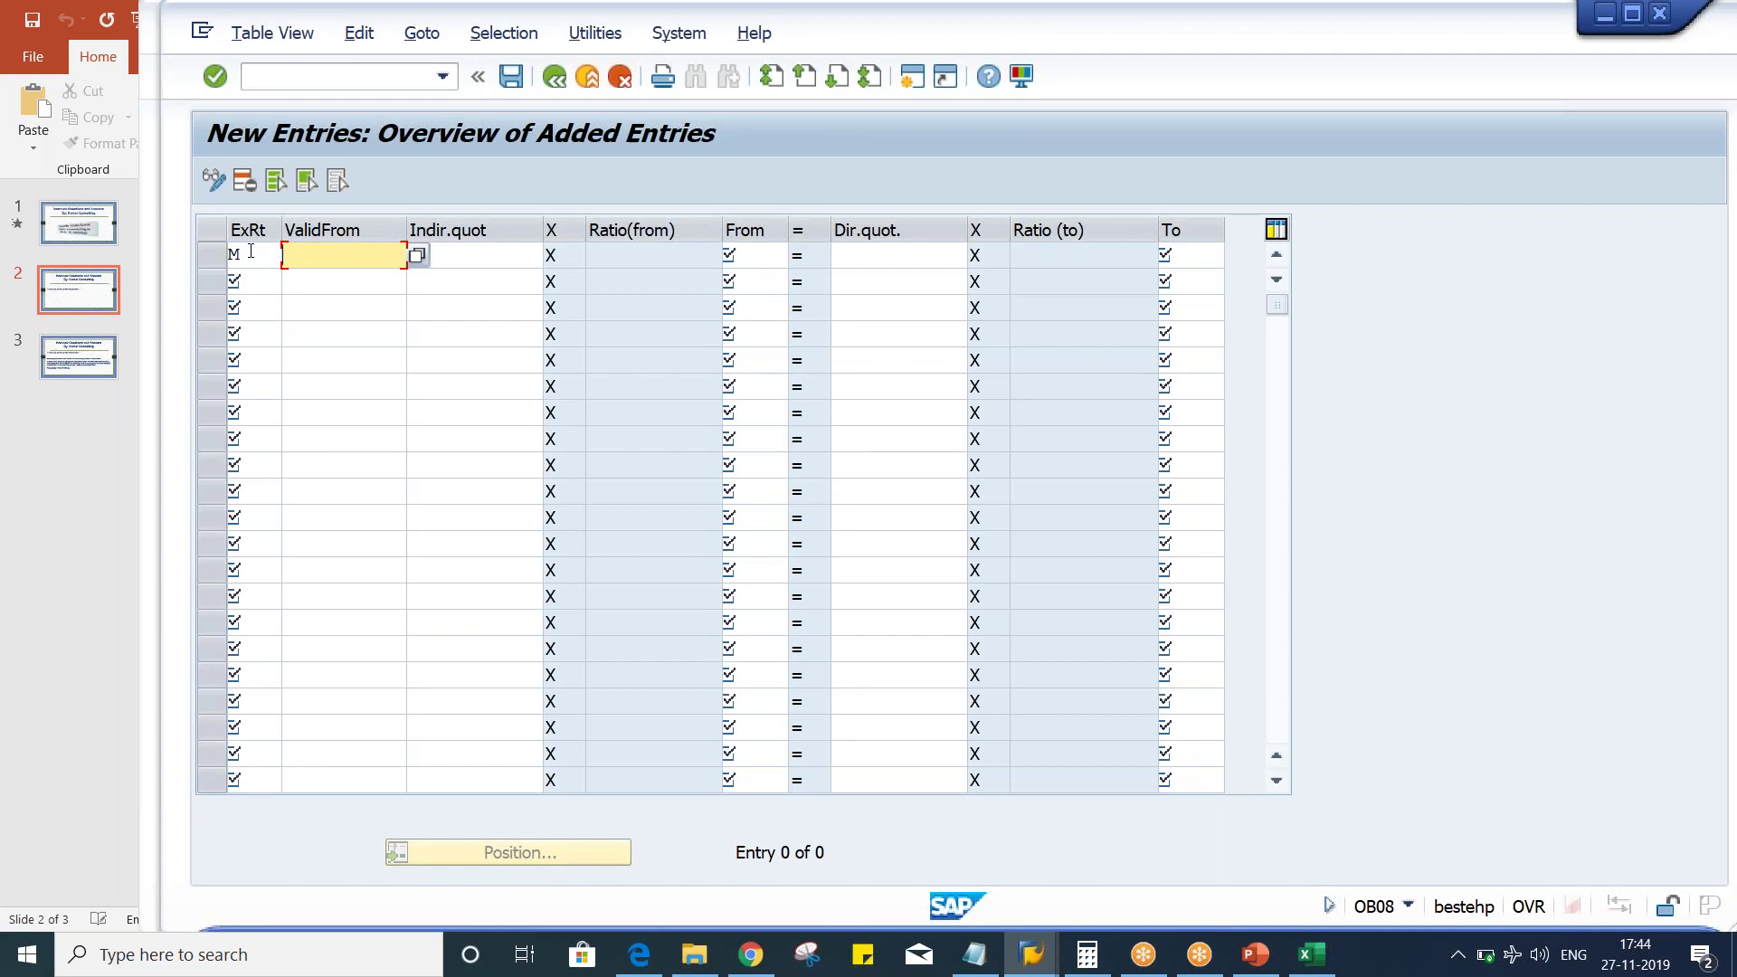
{"action": "type", "text": "27"}
{"action": "key", "text": "Down"}
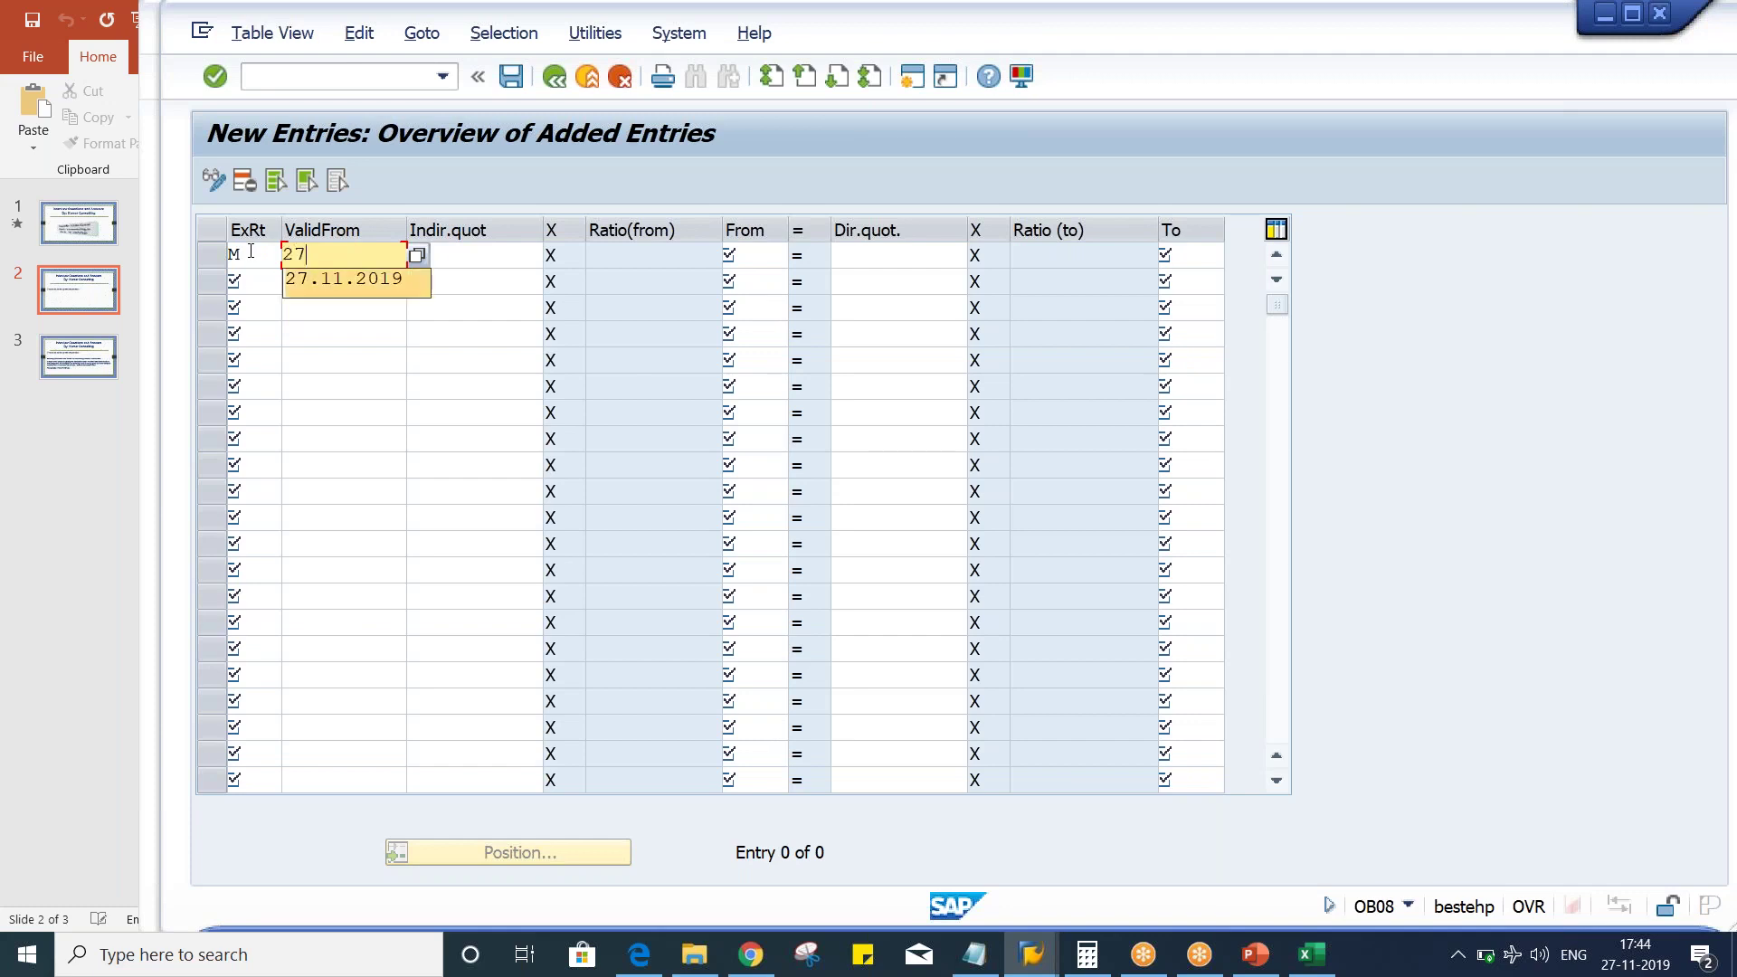
{"action": "key", "text": "Return"}
Step: Set the new exchange rate's from-currency to USD and its to-currency to INR
{"action": "key", "text": "Tab"}
{"action": "key", "text": "Tab"}
{"action": "key", "text": "Tab"}
{"action": "key", "text": "shift+Tab"}
{"action": "type", "text": "USD"}
{"action": "key", "text": "Tab"}
{"action": "key", "text": "Tab"}
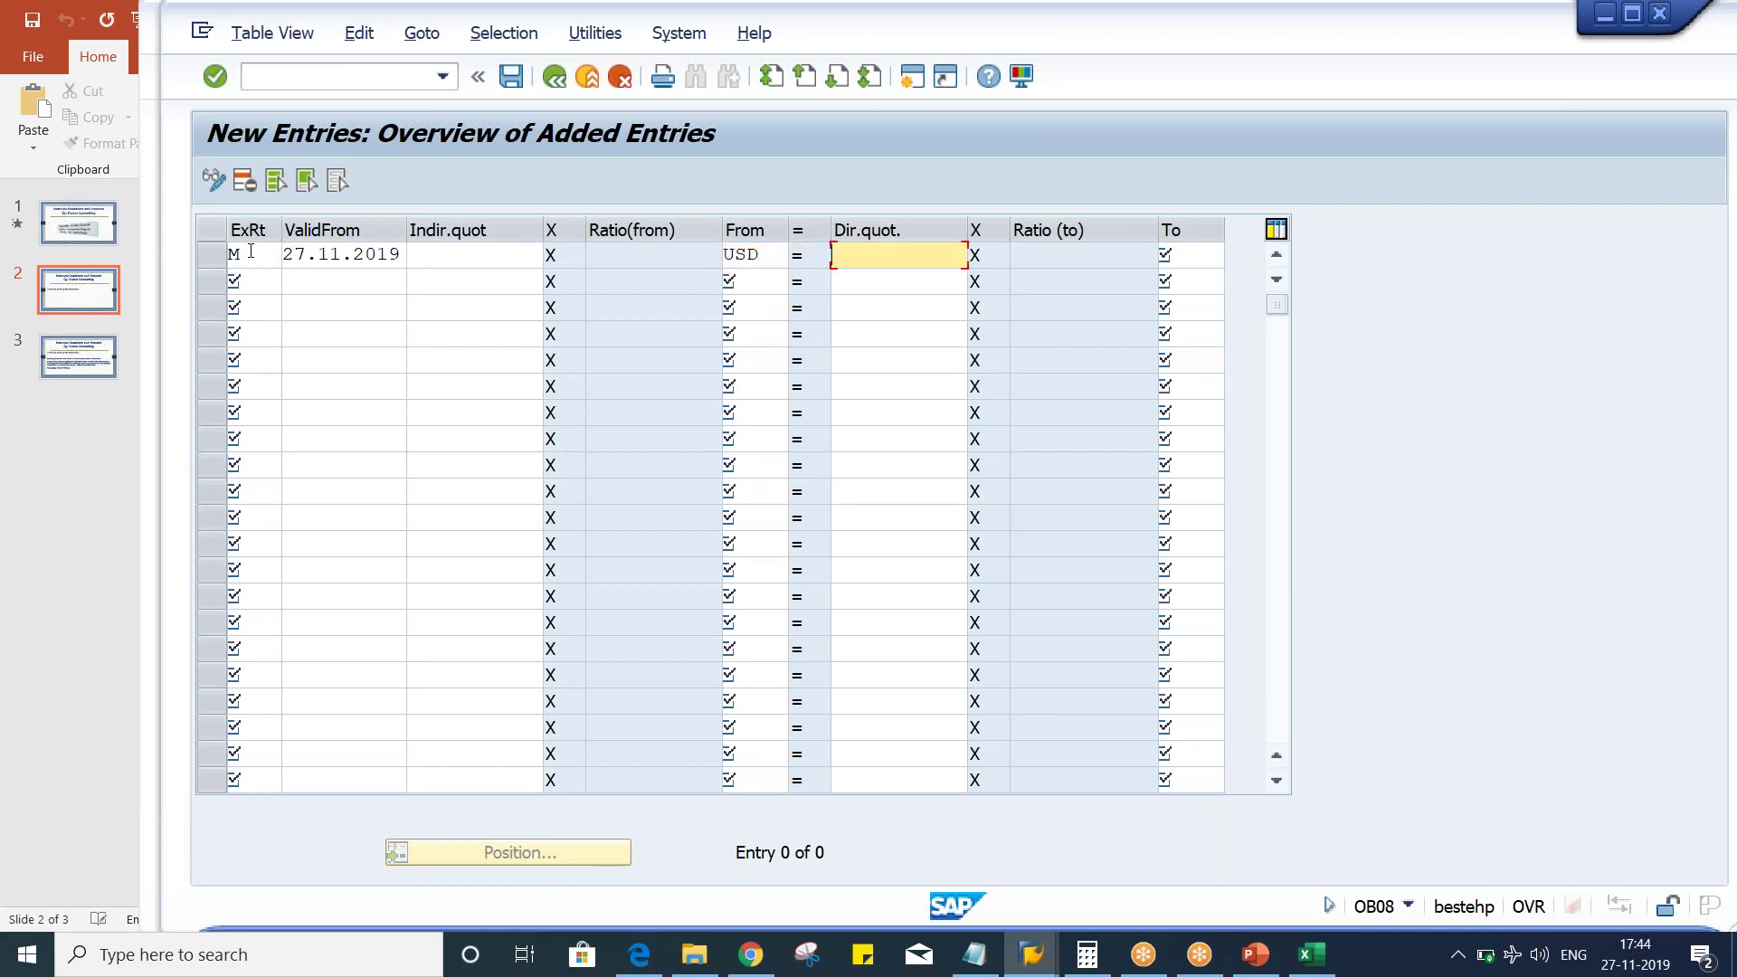
{"action": "type", "text": "I"}
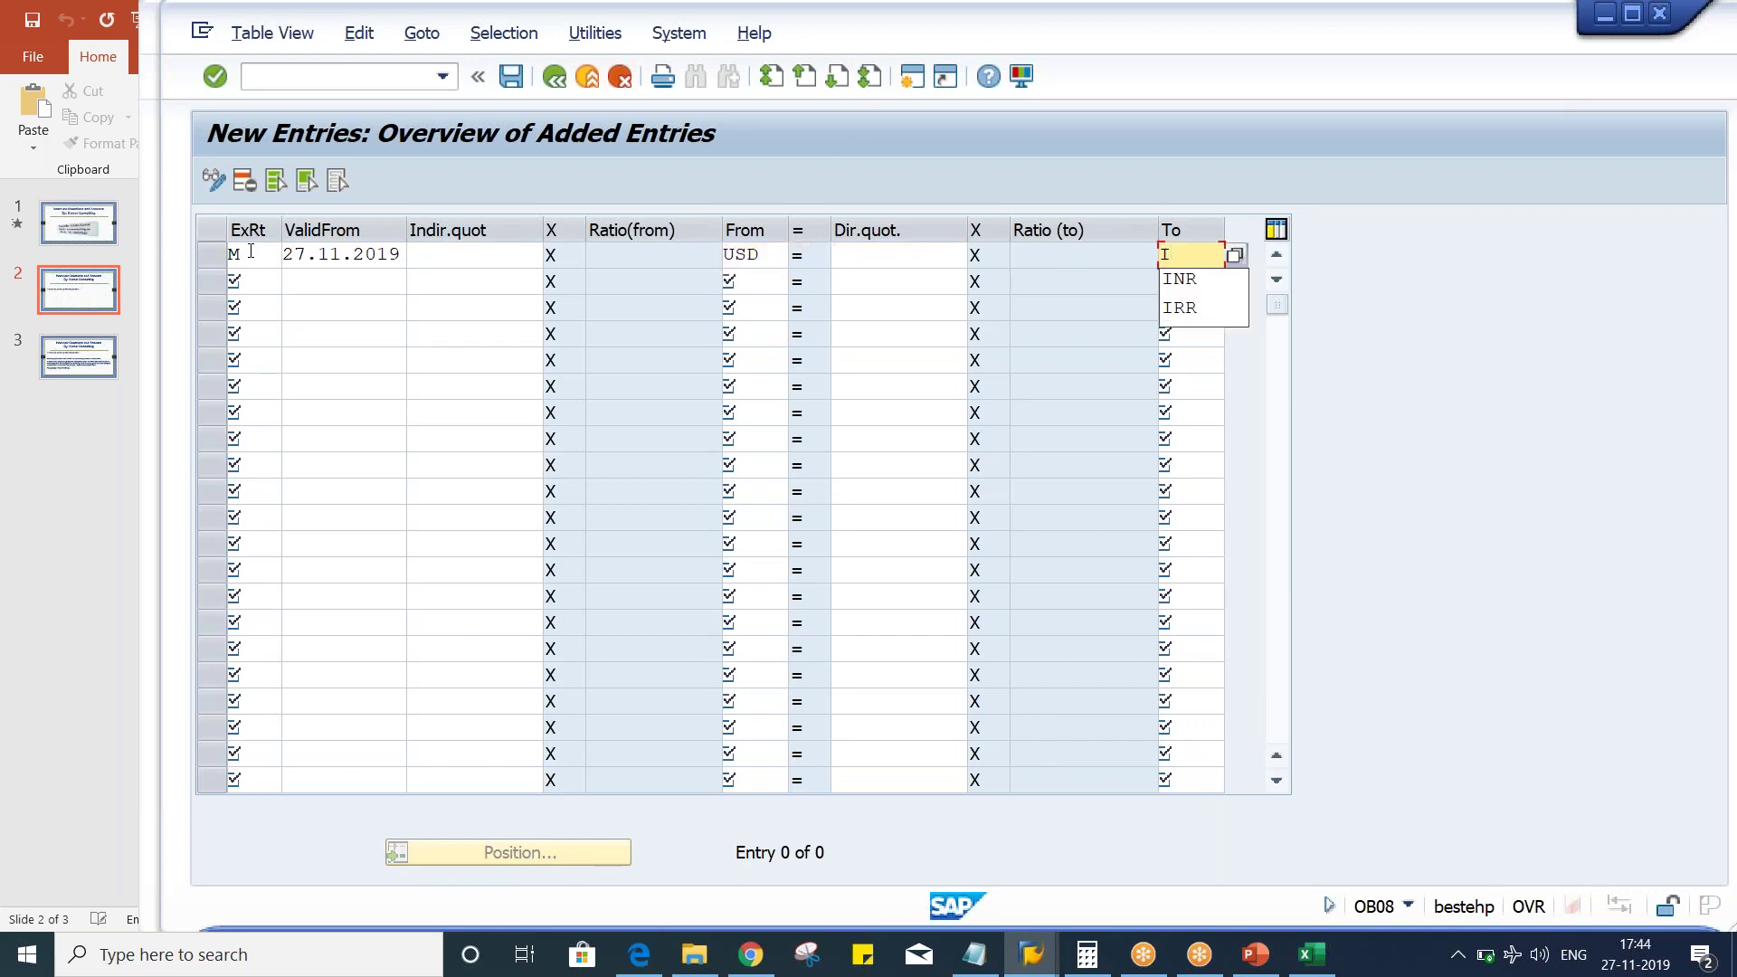
{"action": "type", "text": "NR"}
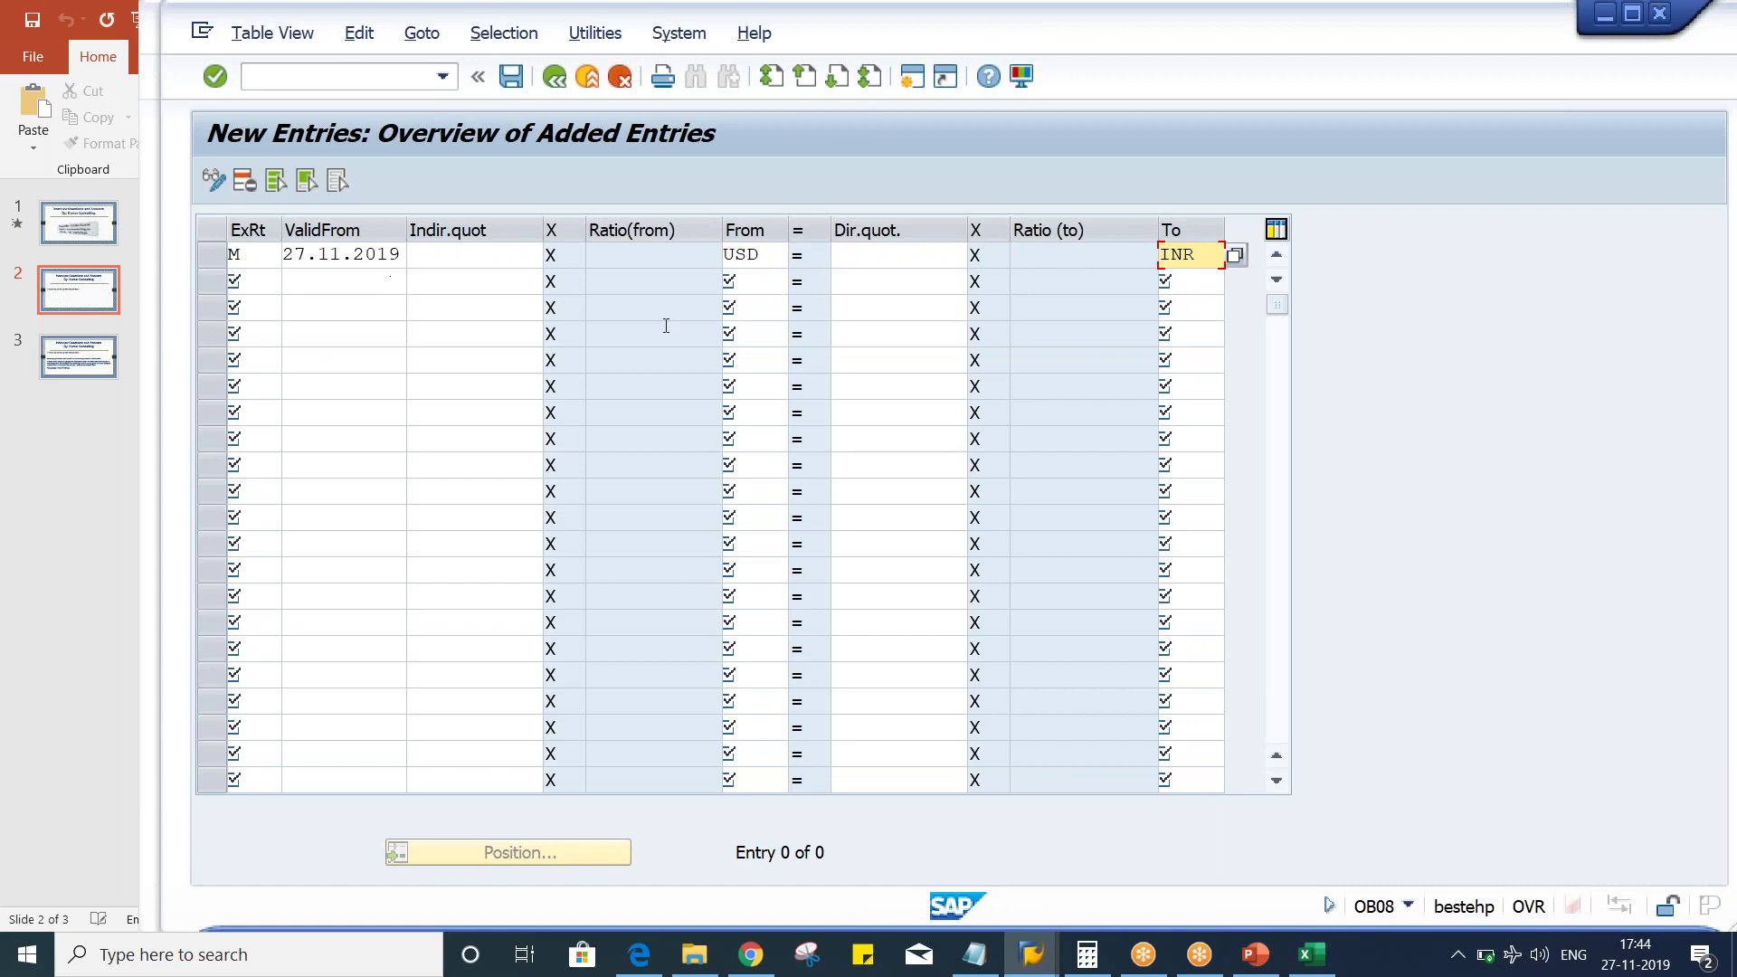
Step: Enter a direct quotation of 100 for the USD to INR rate and save it
{"action": "left_click", "coordinate": [864, 262]}
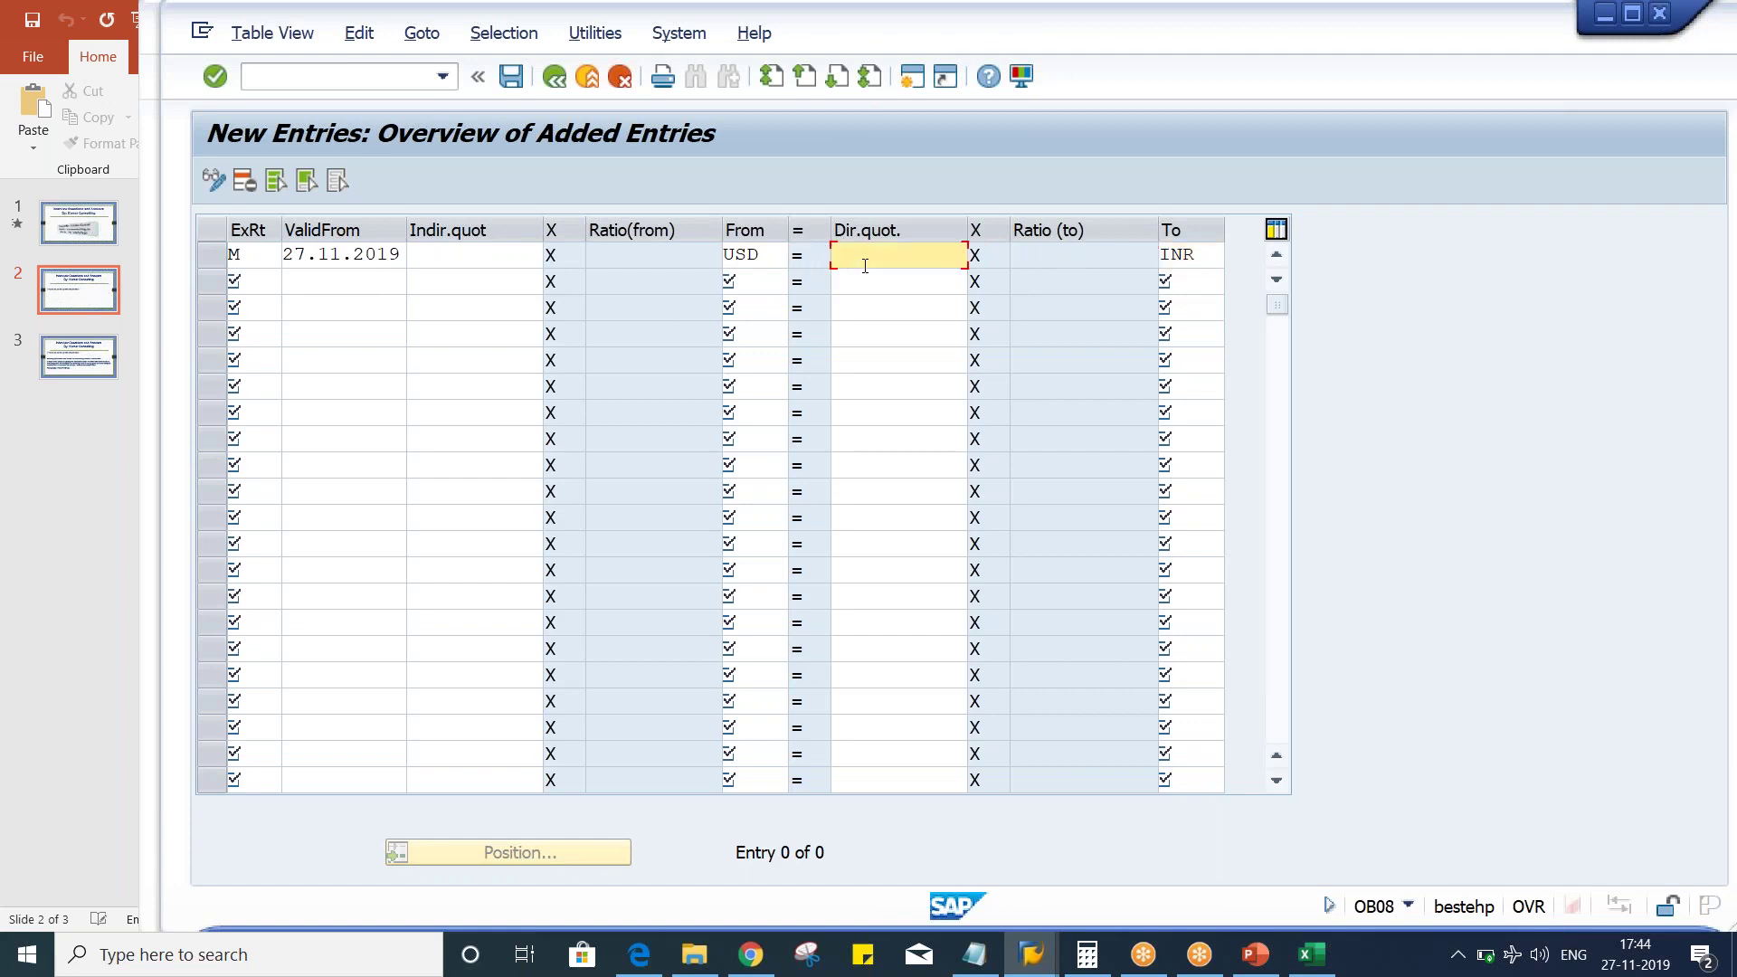
{"action": "type", "text": "100"}
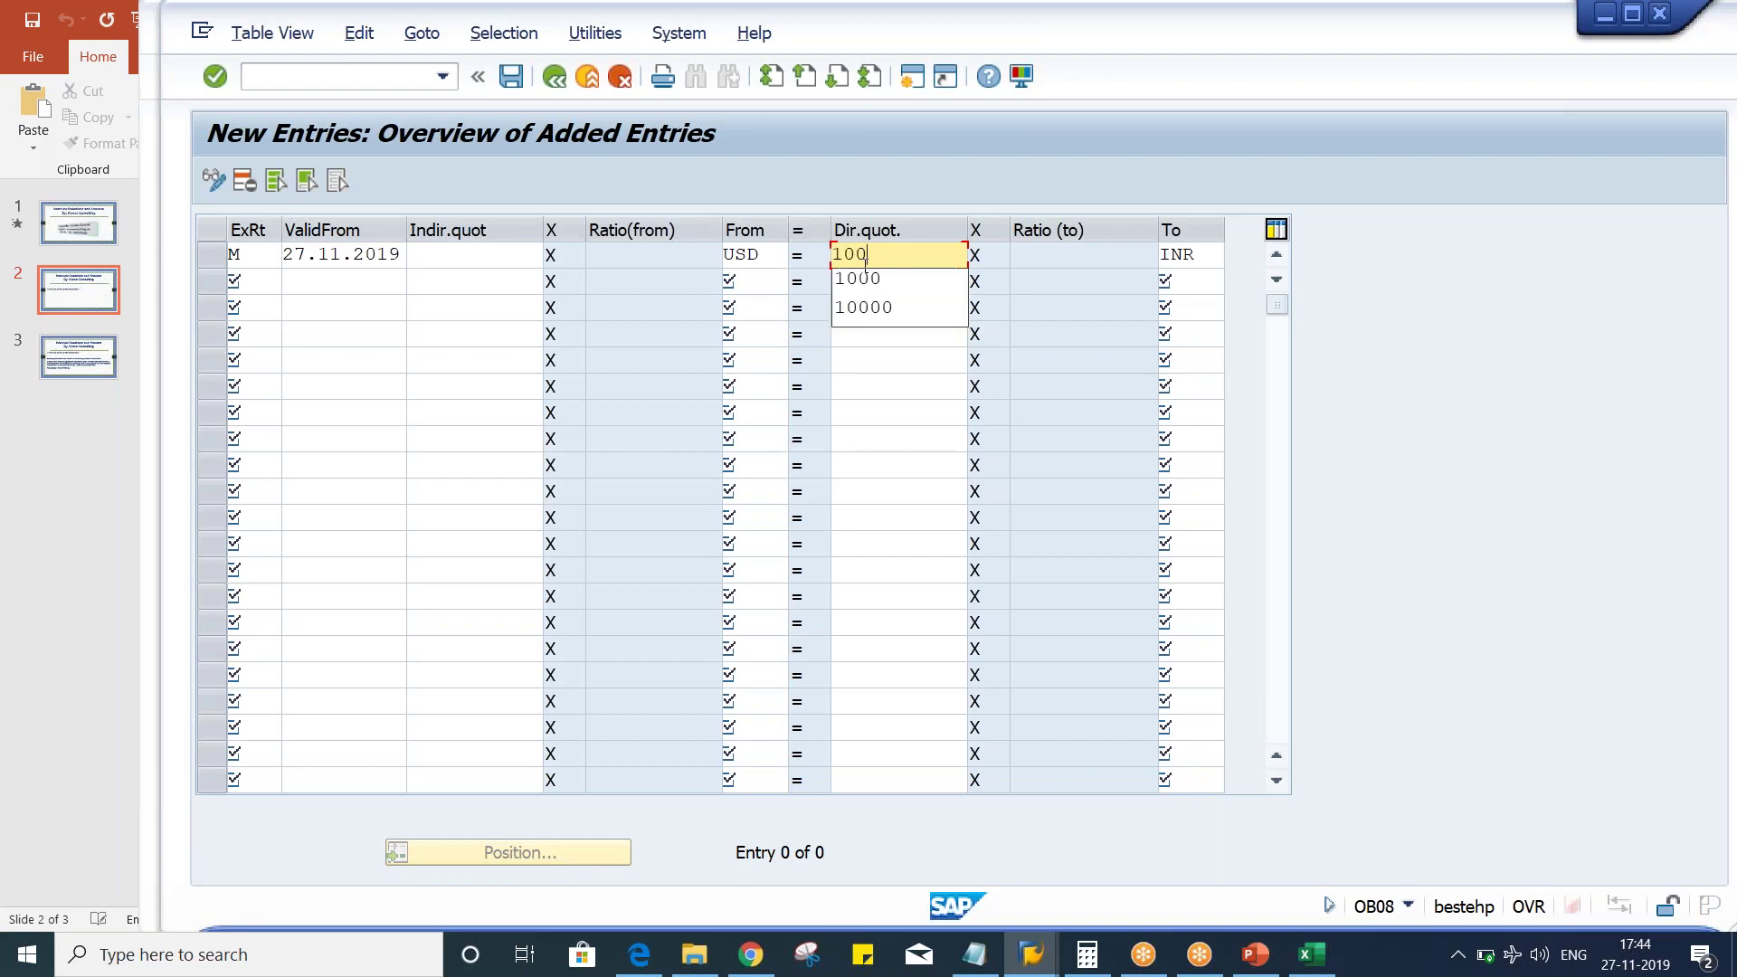
{"action": "left_click", "coordinate": [908, 262]}
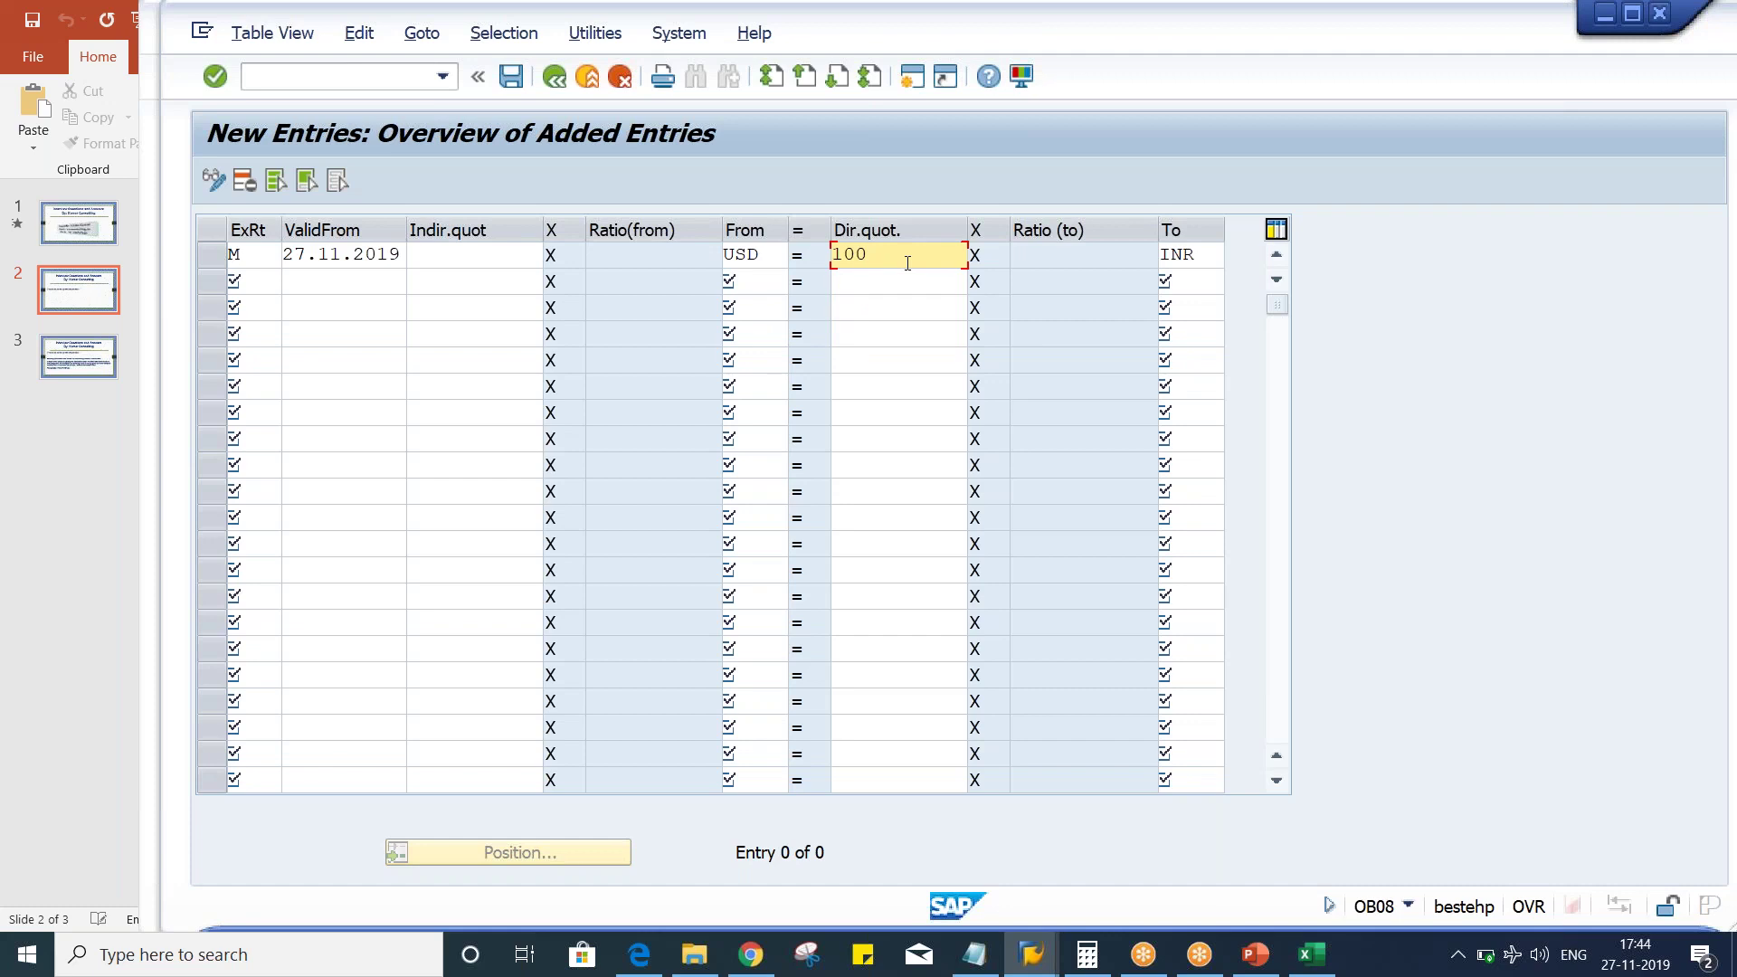
{"action": "key", "text": "Return"}
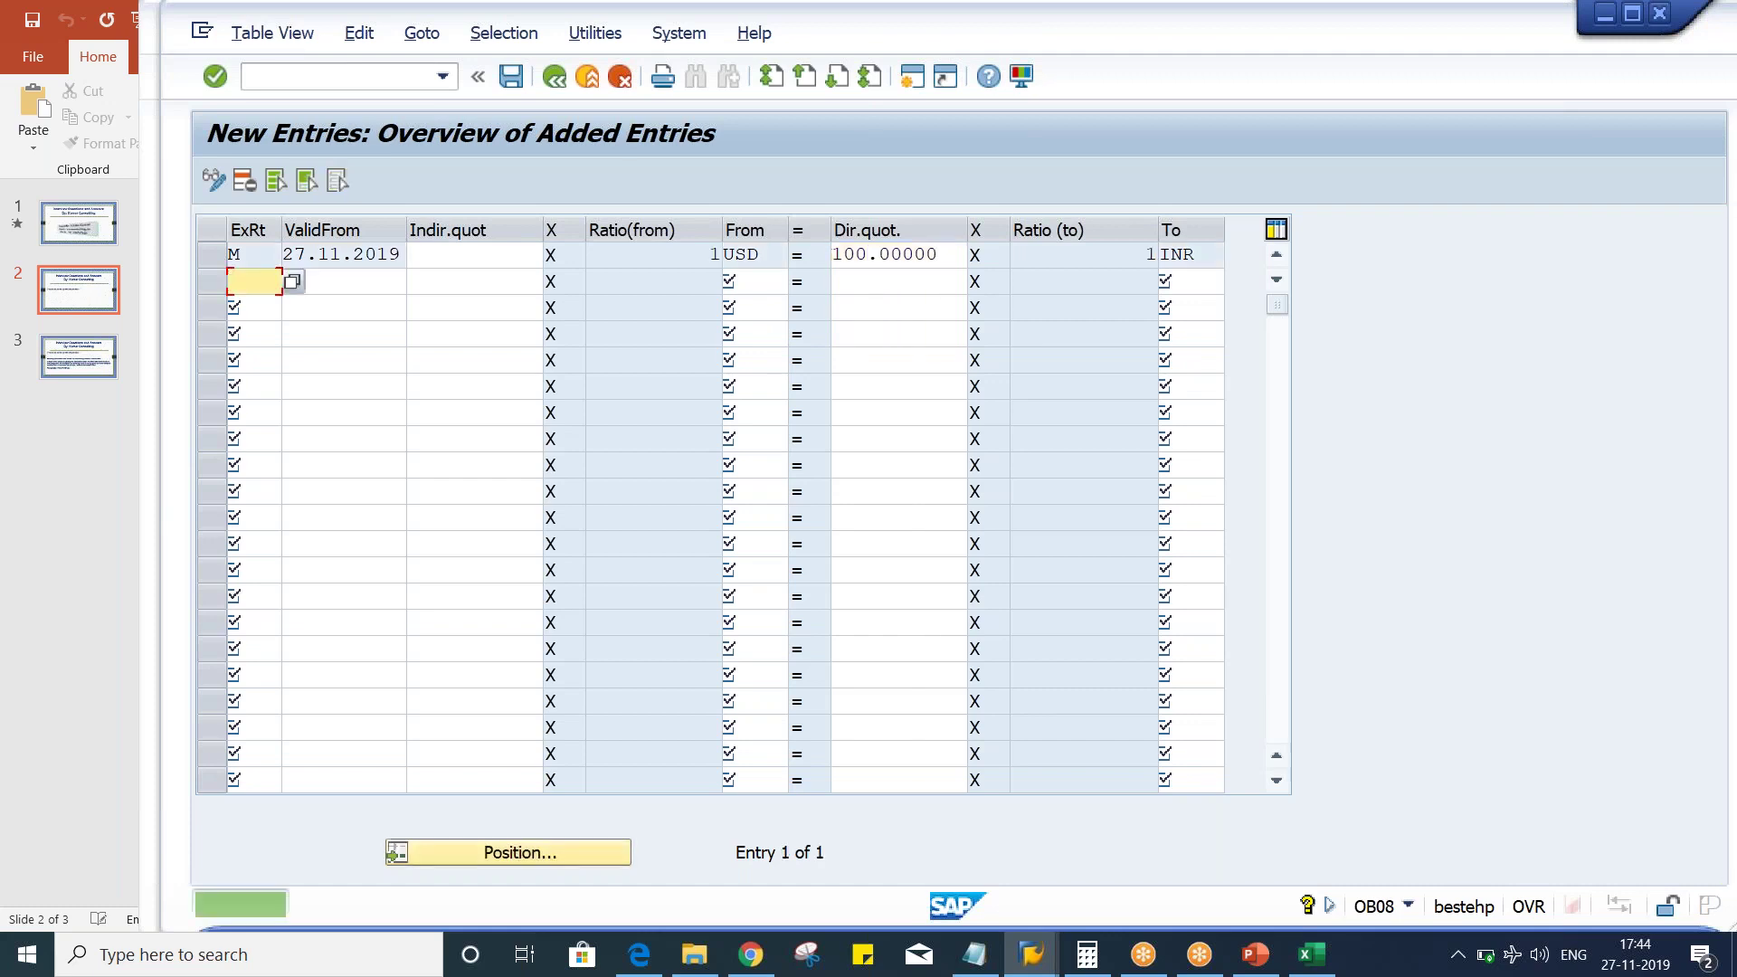
{"action": "key", "text": "ctrl+s"}
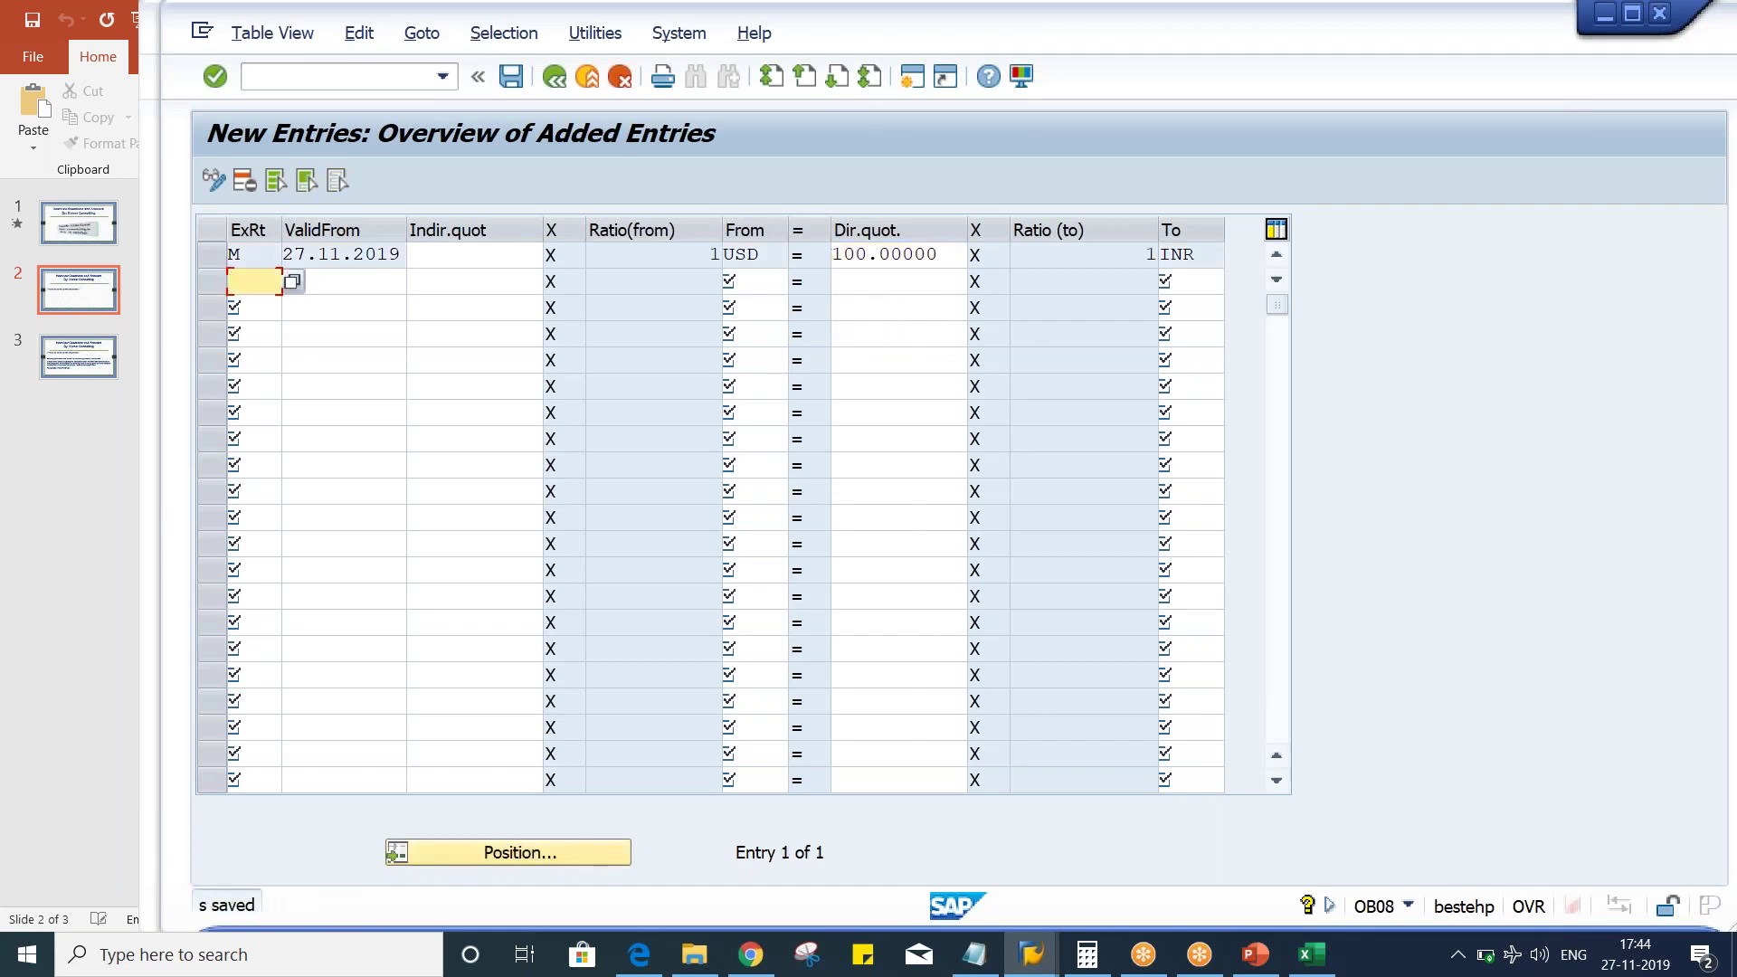
Step: Switch to the Enter G/L Account Document session and set the document date to 27.11.2019
{"action": "left_click", "coordinate": [1032, 959]}
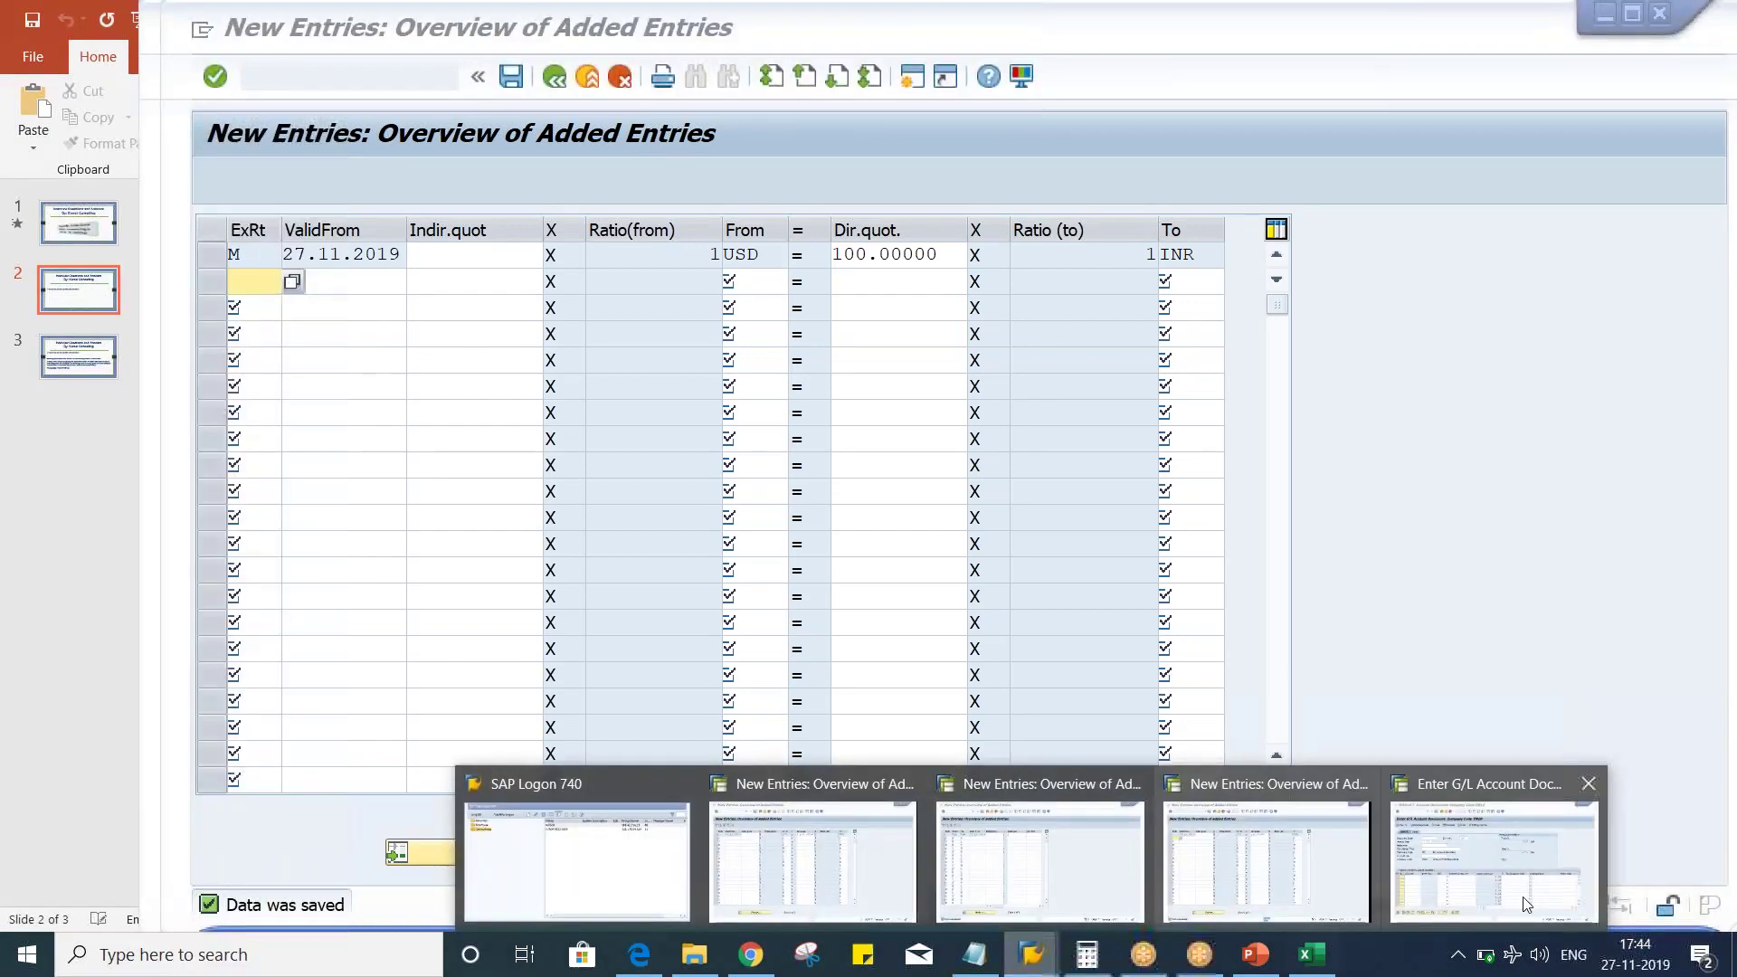
{"action": "left_click", "coordinate": [1493, 864]}
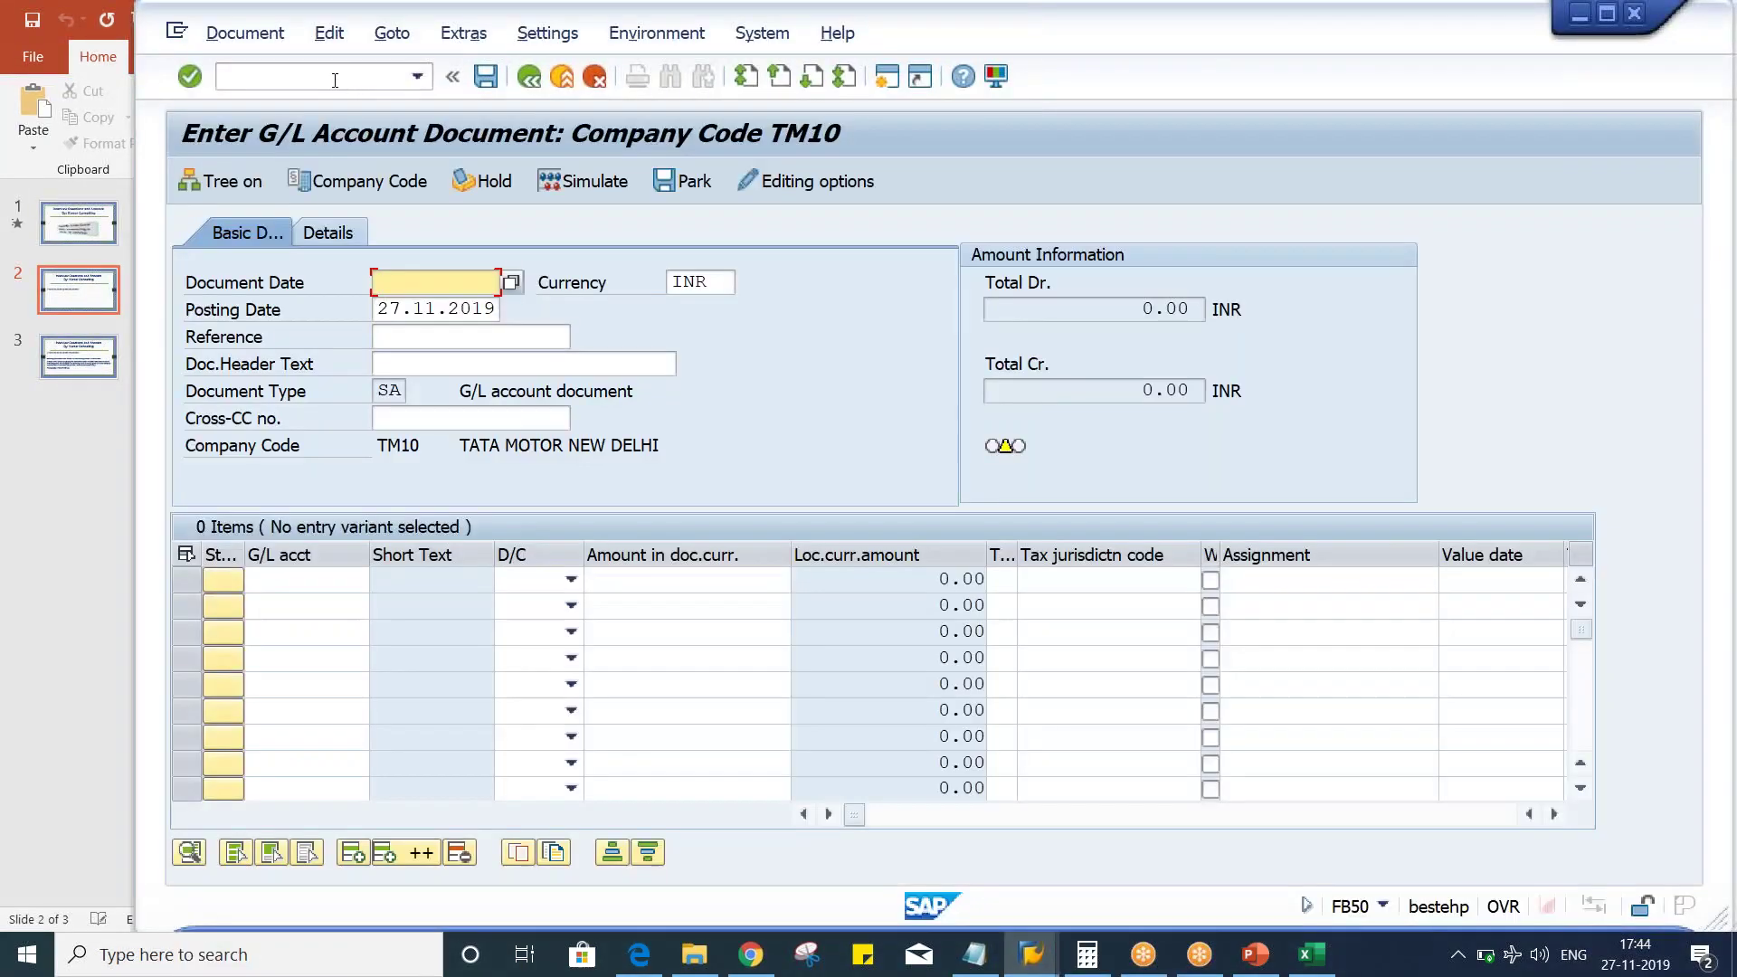
{"action": "left_click", "coordinate": [335, 79]}
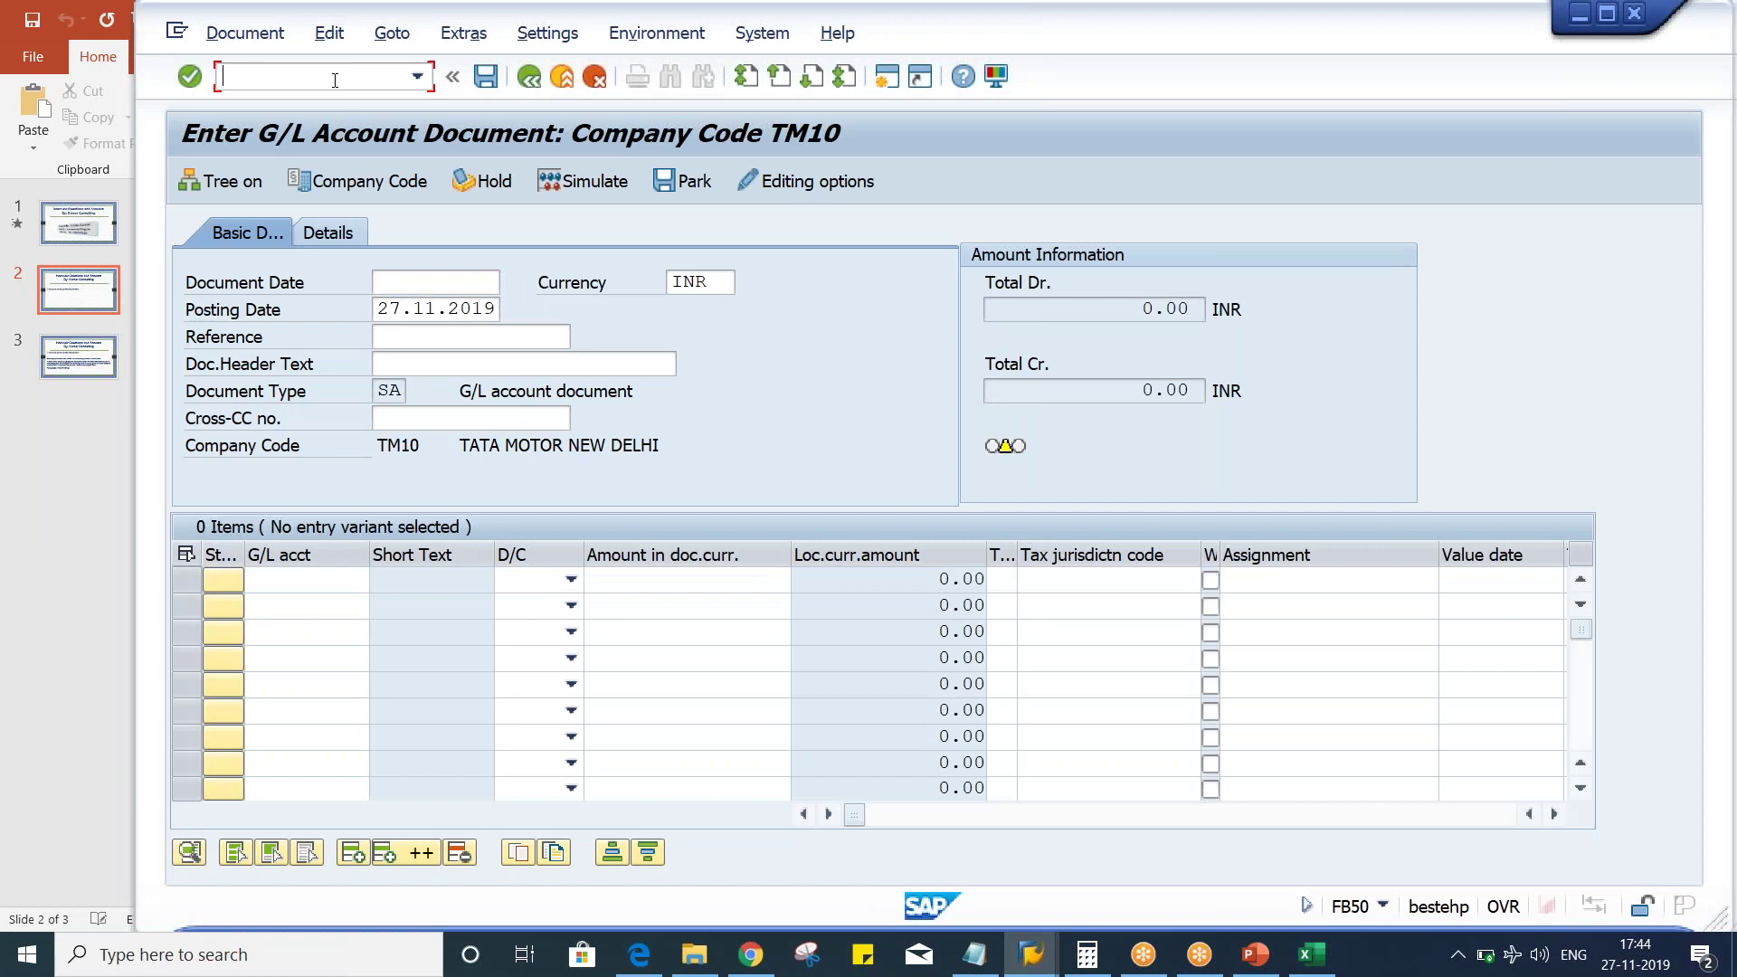
{"action": "left_click", "coordinate": [423, 288]}
{"action": "left_click", "coordinate": [425, 300]}
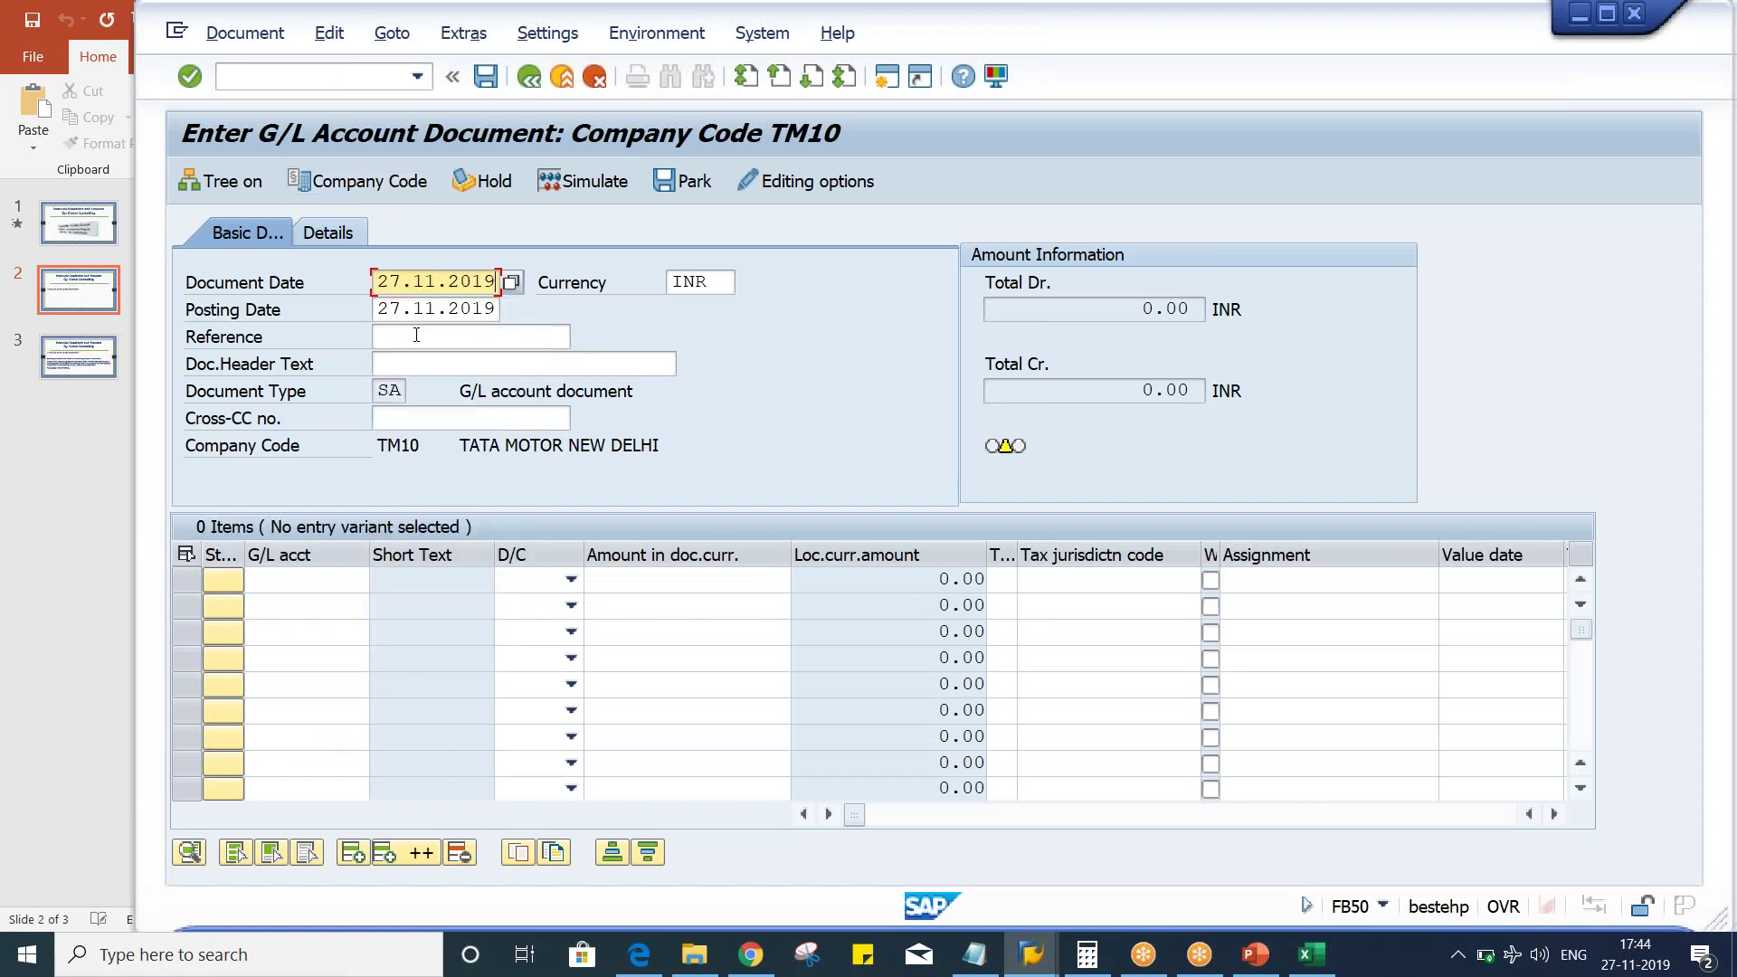
Step: Enter G/L account 4000 on the first line item and 1000 on the second
{"action": "left_click", "coordinate": [308, 580]}
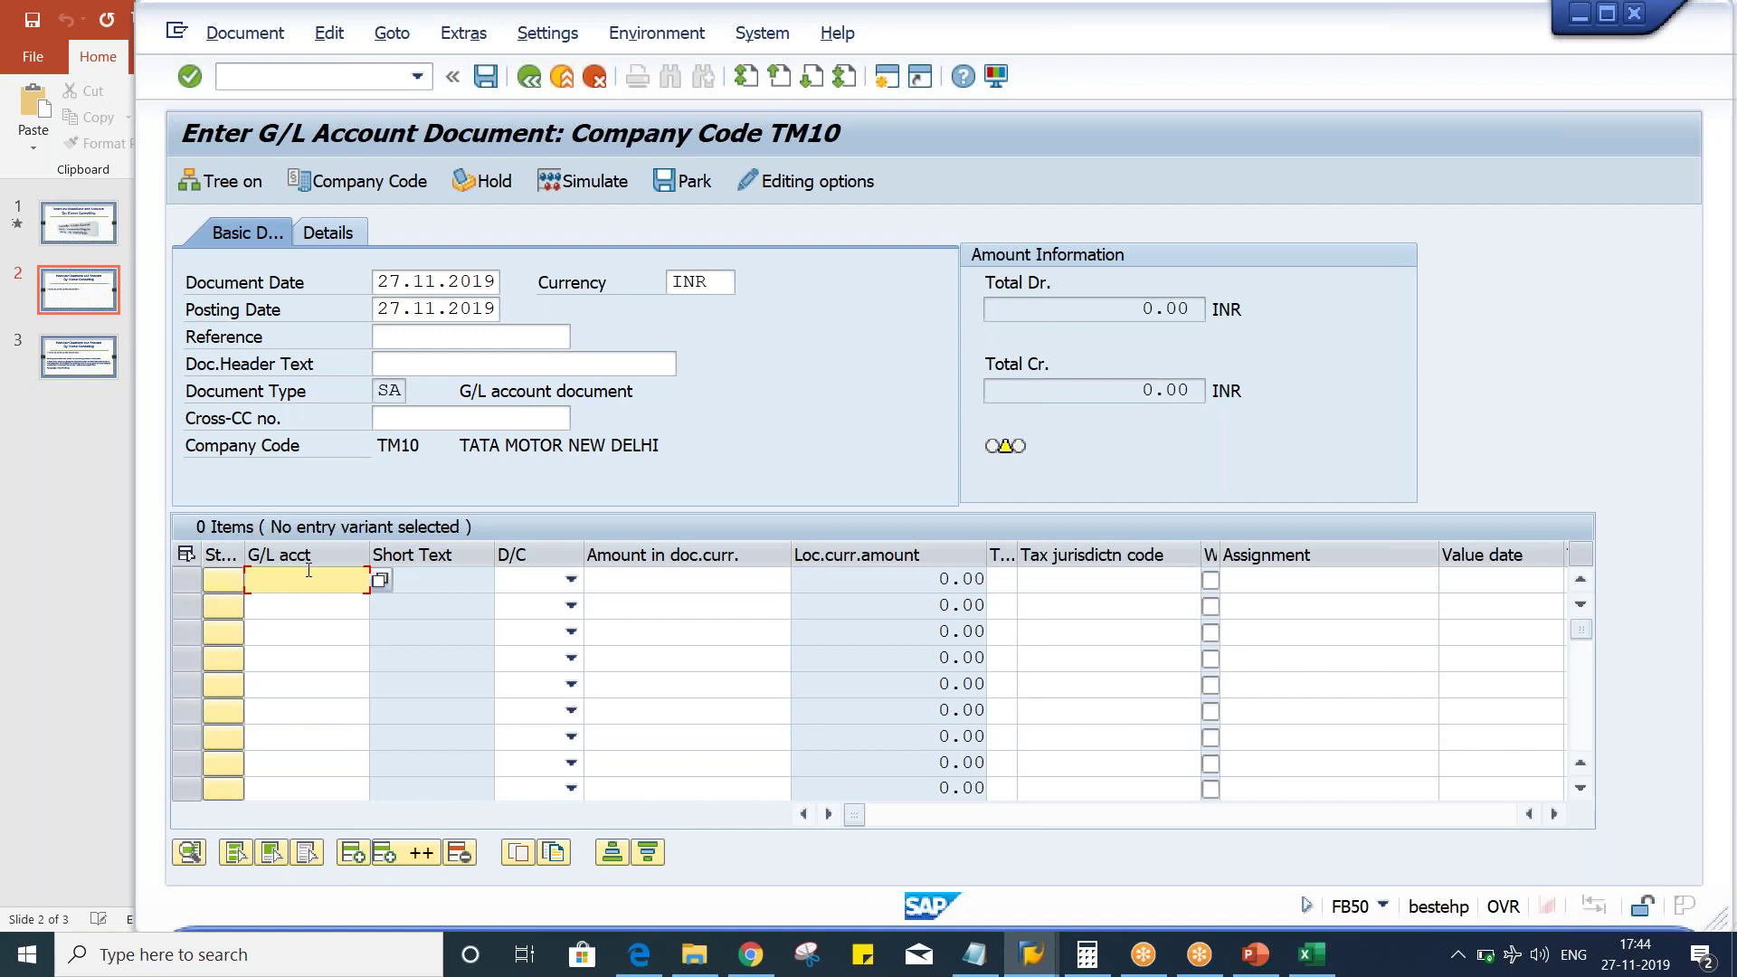
{"action": "type", "text": "4"}
{"action": "key", "text": "Down"}
{"action": "key", "text": "Return"}
{"action": "key", "text": "Down"}
{"action": "type", "text": "10"}
{"action": "key", "text": "Down"}
{"action": "key", "text": "Return"}
{"action": "key", "text": "Tab"}
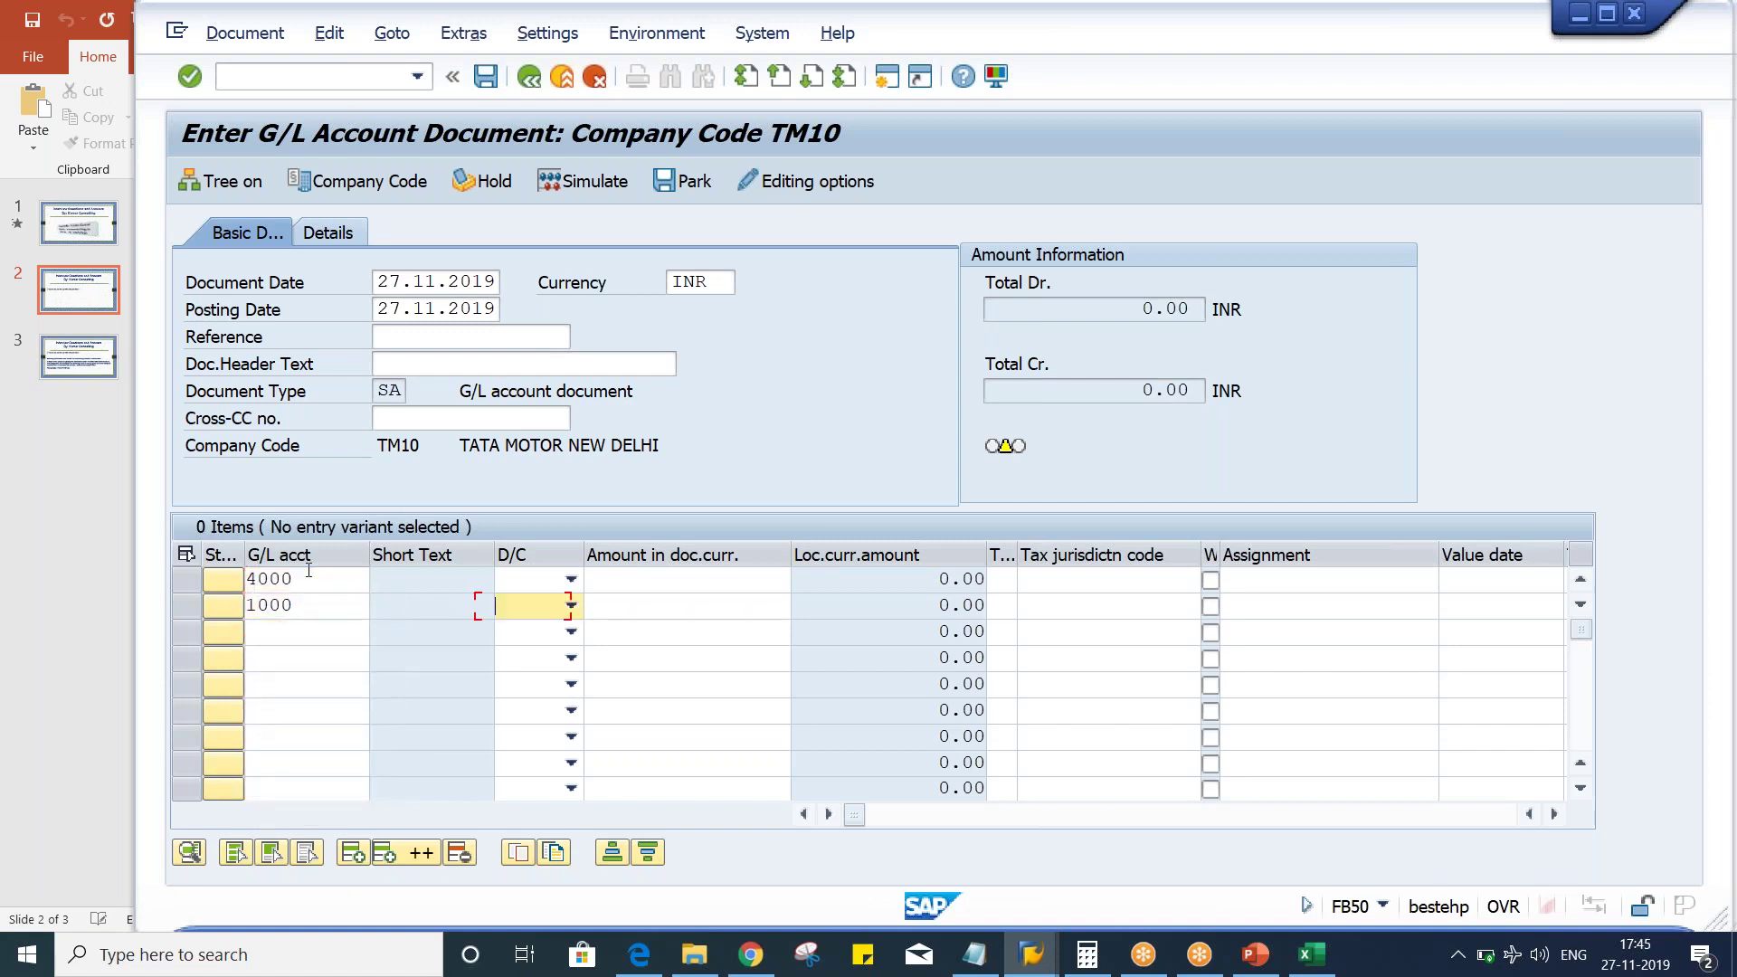
Step: Set the 4000 line to Debit and the 1000 line to Credit, each with an amount of 1
{"action": "left_click", "coordinate": [542, 581]}
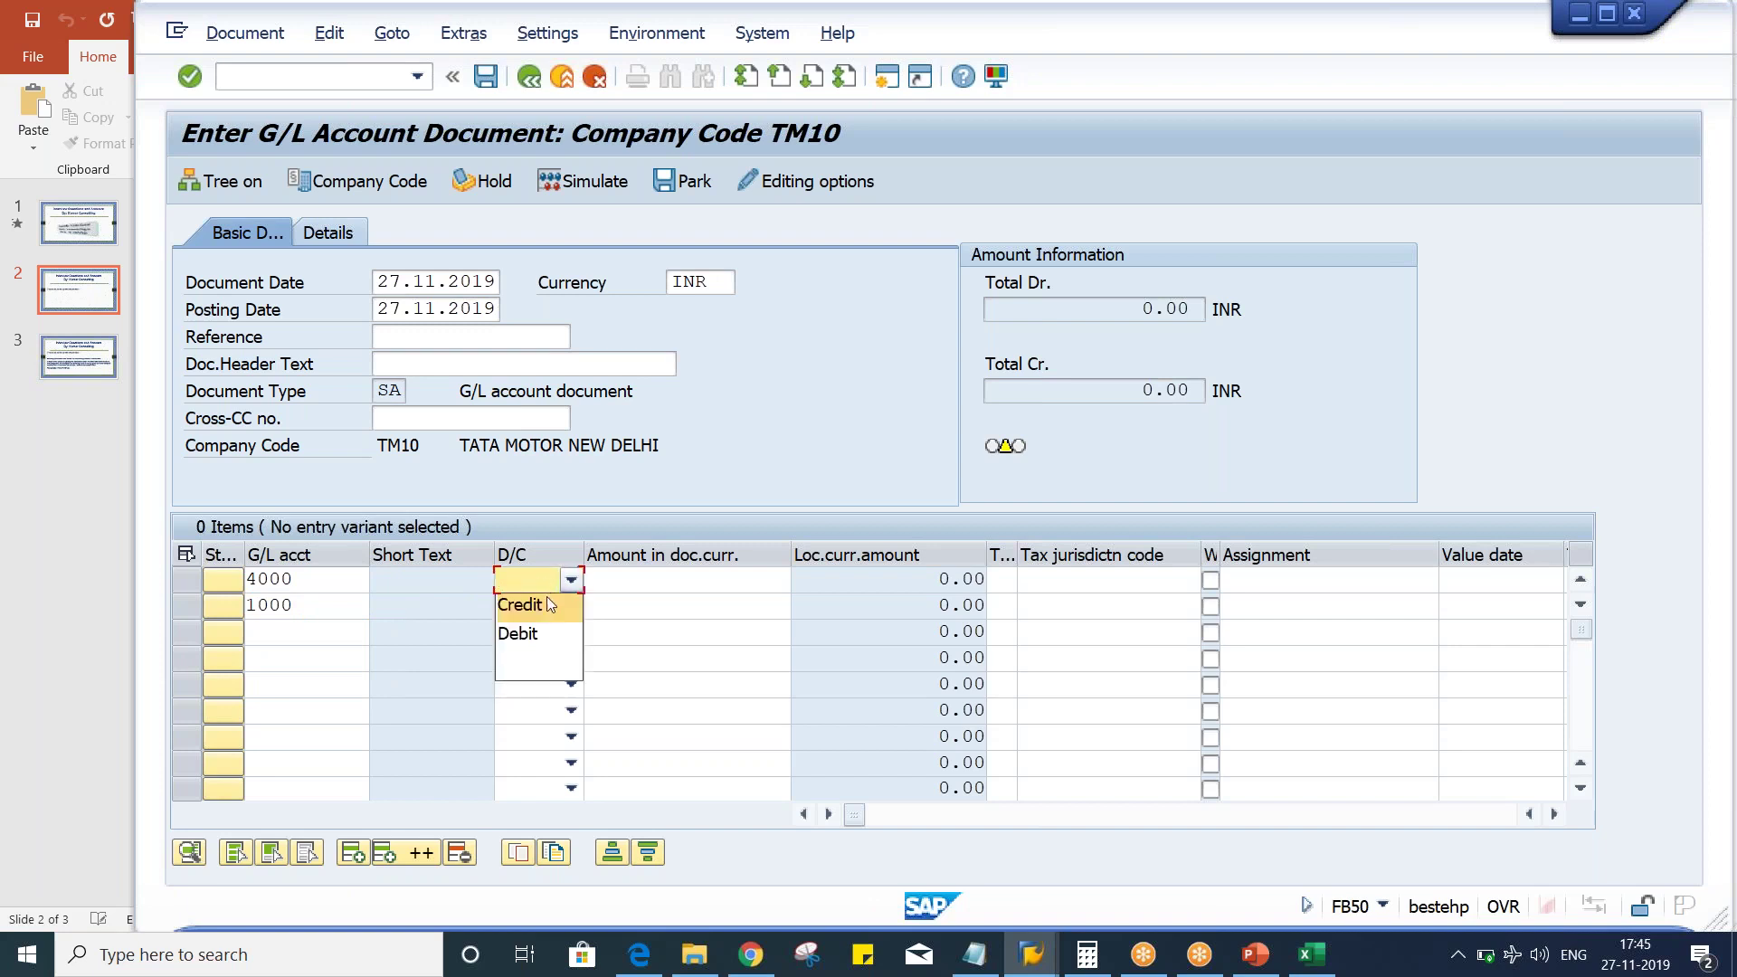
{"action": "left_click", "coordinate": [543, 639]}
{"action": "left_click", "coordinate": [535, 608]}
{"action": "left_click", "coordinate": [538, 633]}
{"action": "left_click", "coordinate": [667, 579]}
{"action": "type", "text": "1"}
{"action": "key", "text": "Down"}
{"action": "type", "text": "1"}
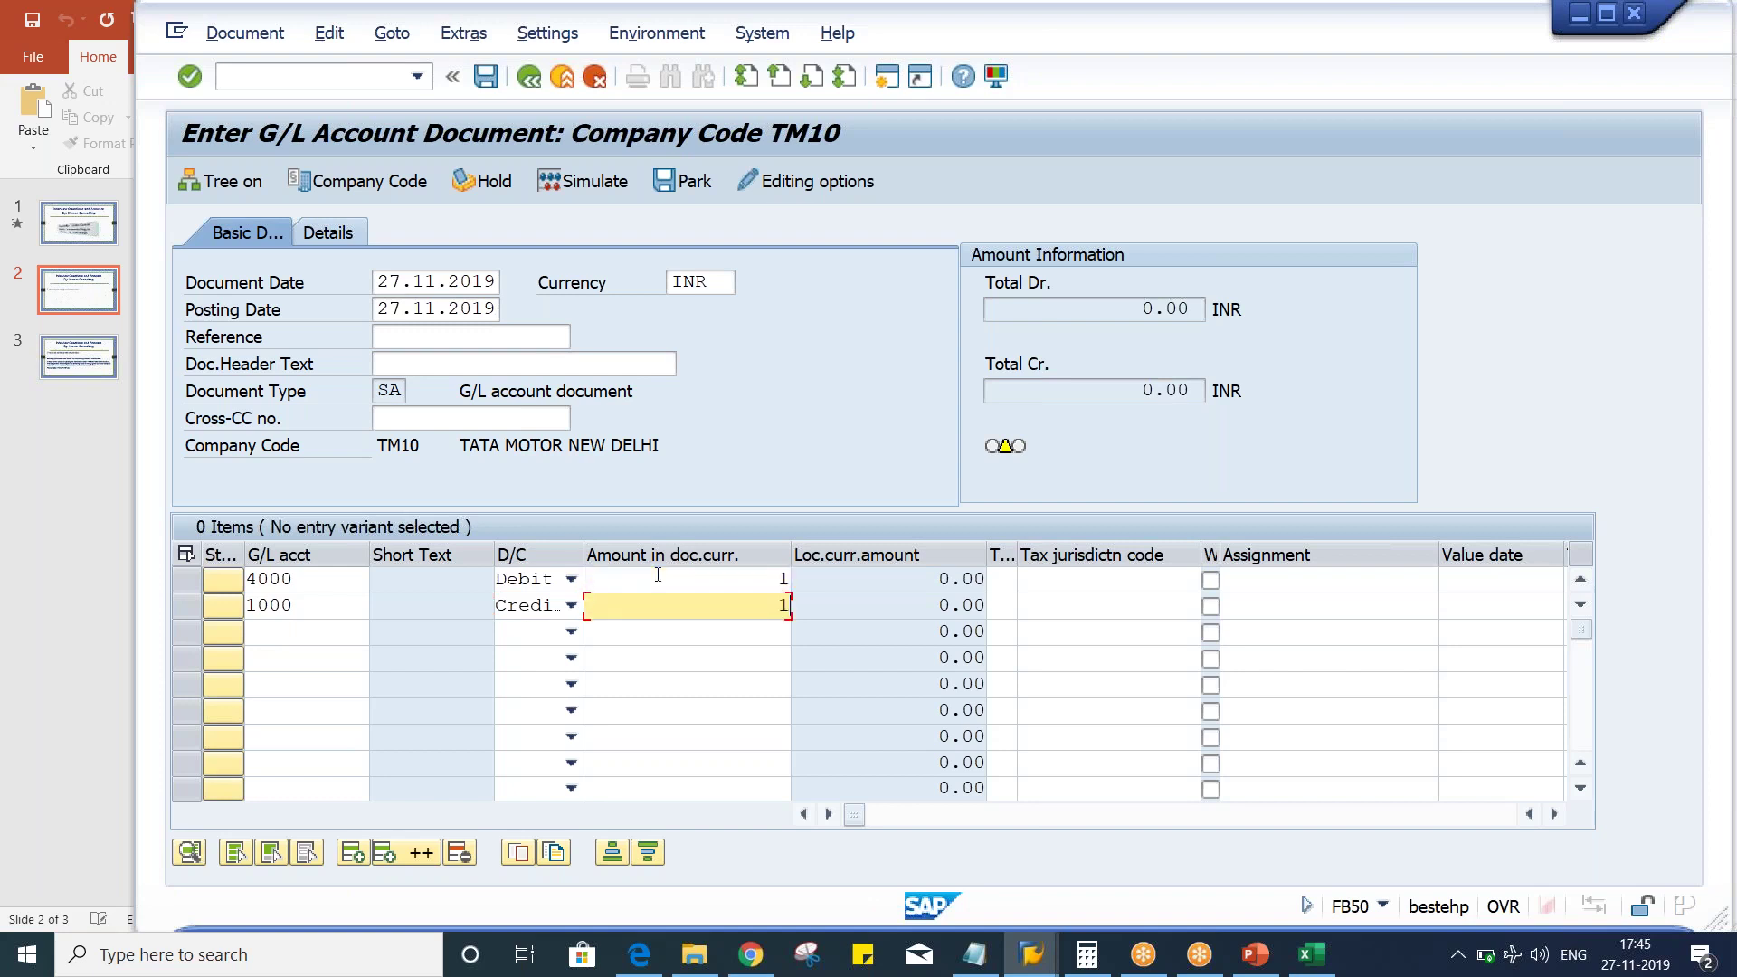
Step: Change the document currency to USD and validate the entry so the local currency amounts are calculated
{"action": "double_click", "coordinate": [692, 282]}
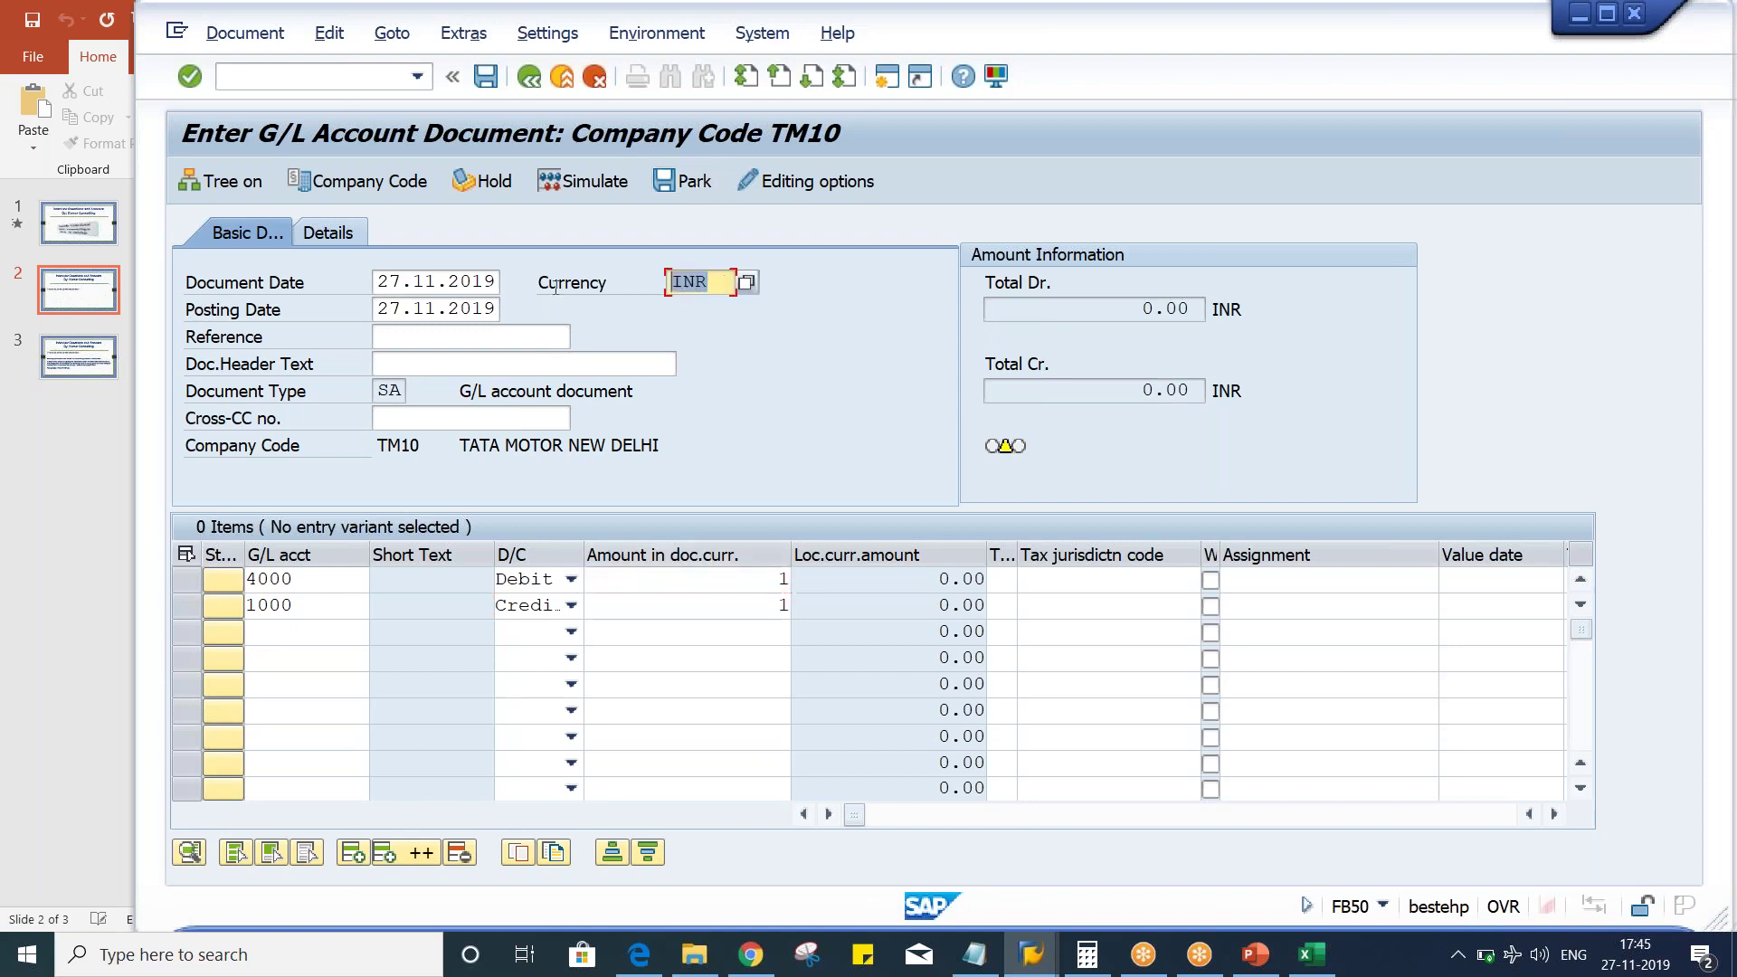
{"action": "type", "text": "USD"}
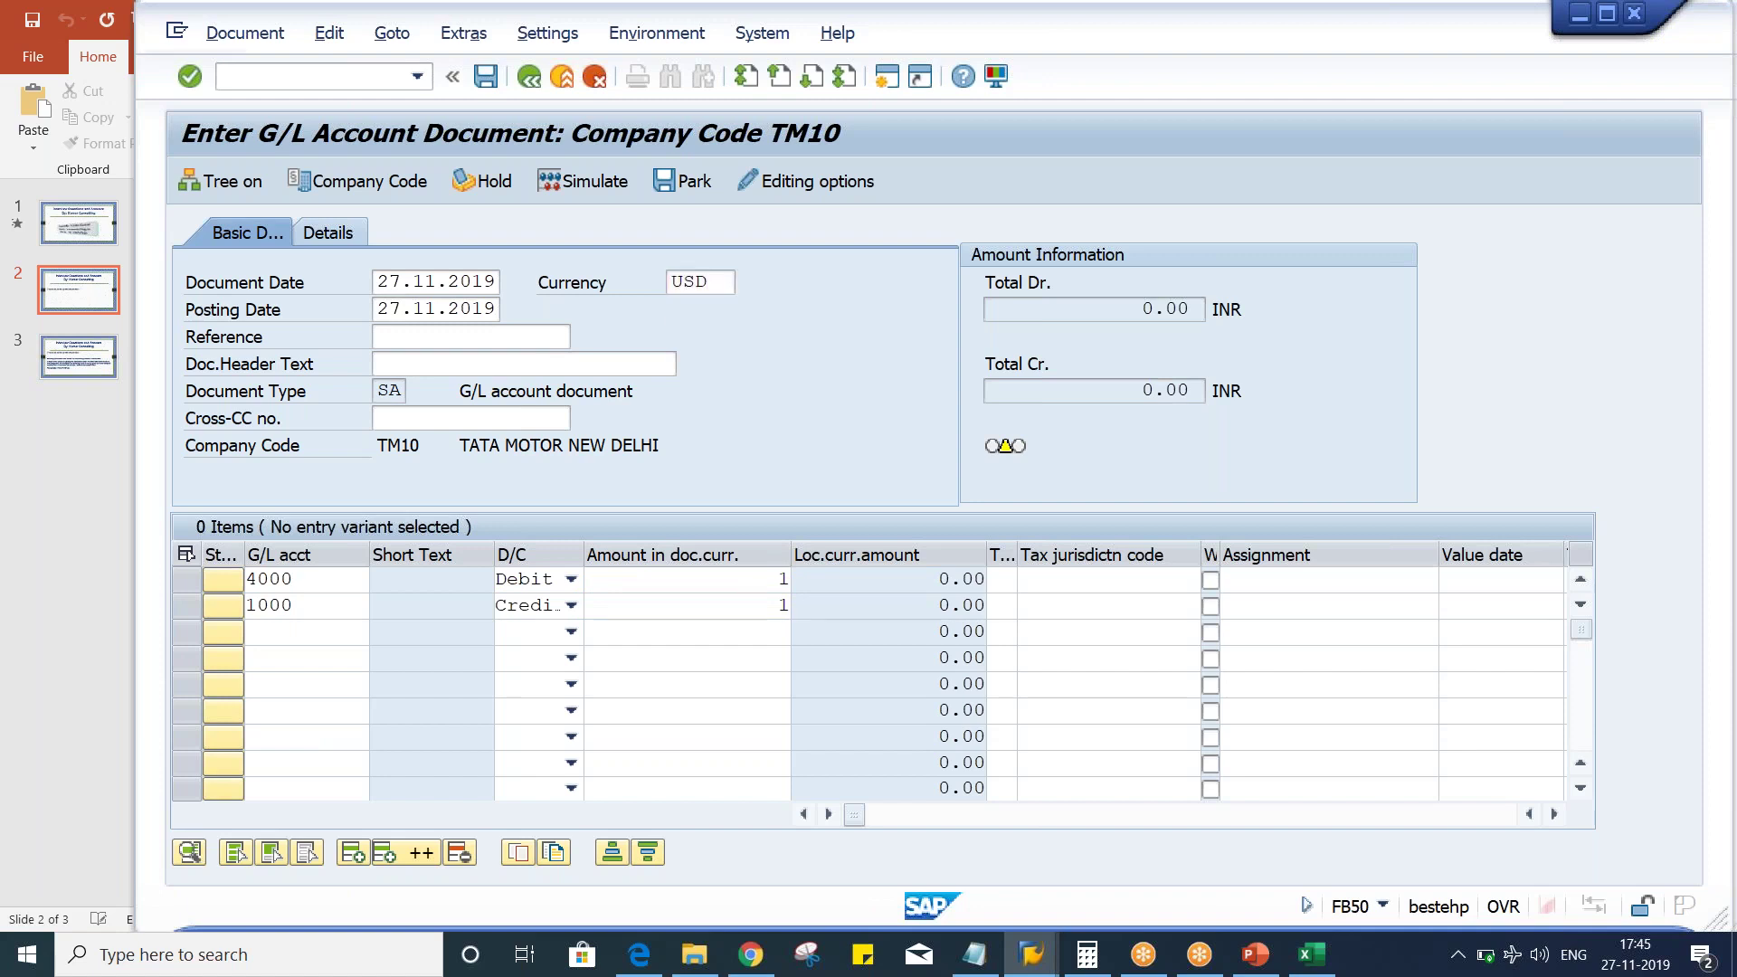
{"action": "key", "text": "Return"}
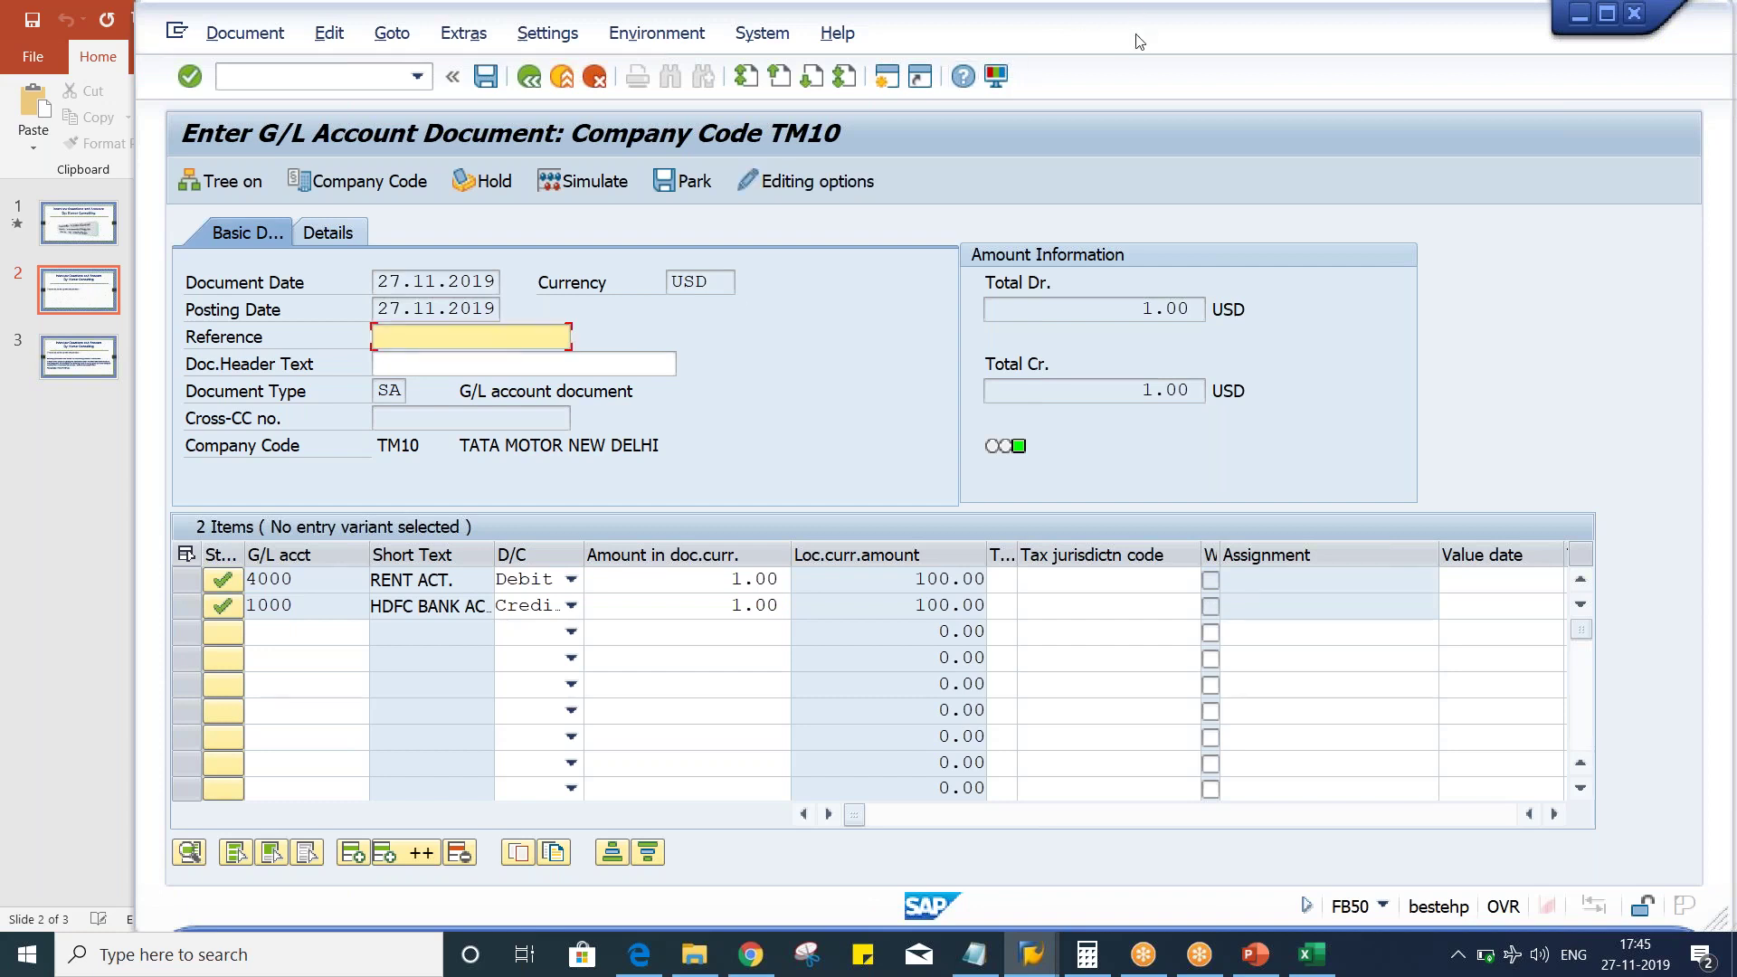
{"action": "mouse_move", "coordinate": [1138, 40]}
{"action": "left_mouse_down"}
{"action": "mouse_move", "coordinate": [1120, 52]}
{"action": "mouse_move", "coordinate": [1129, 29]}
{"action": "mouse_move", "coordinate": [1145, 41]}
{"action": "left_mouse_up"}
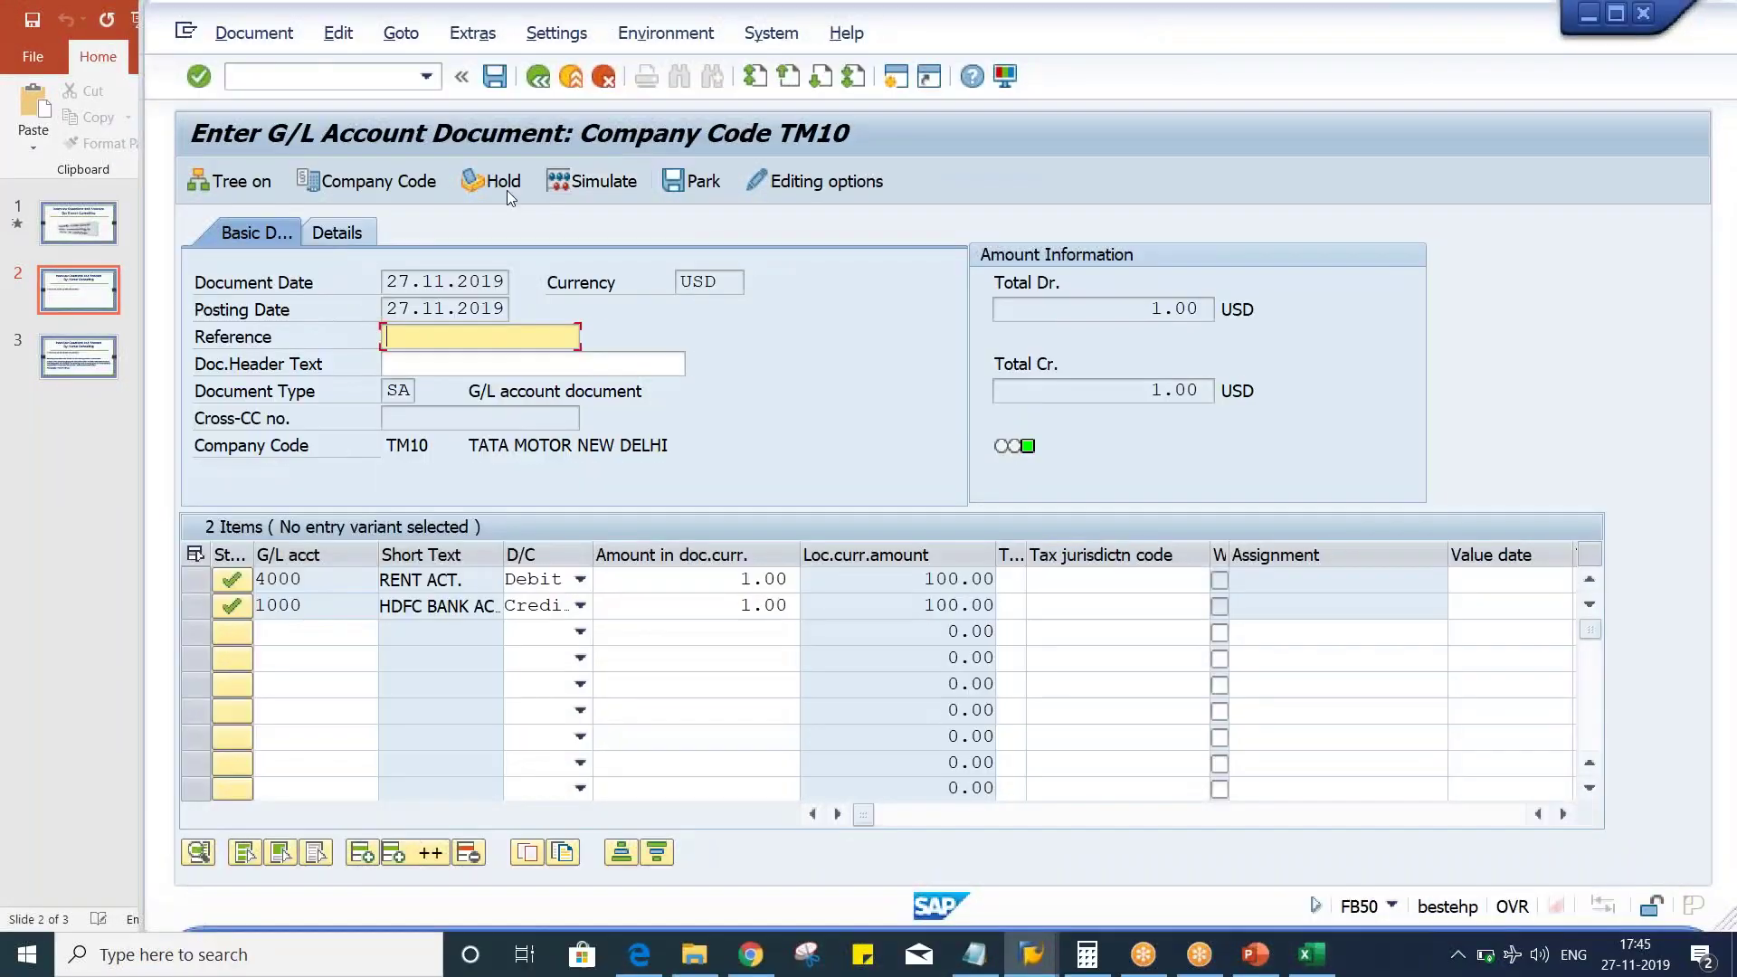
Step: Post the USD G/L document, display the posted document and open its display currency options
{"action": "left_click", "coordinate": [488, 77]}
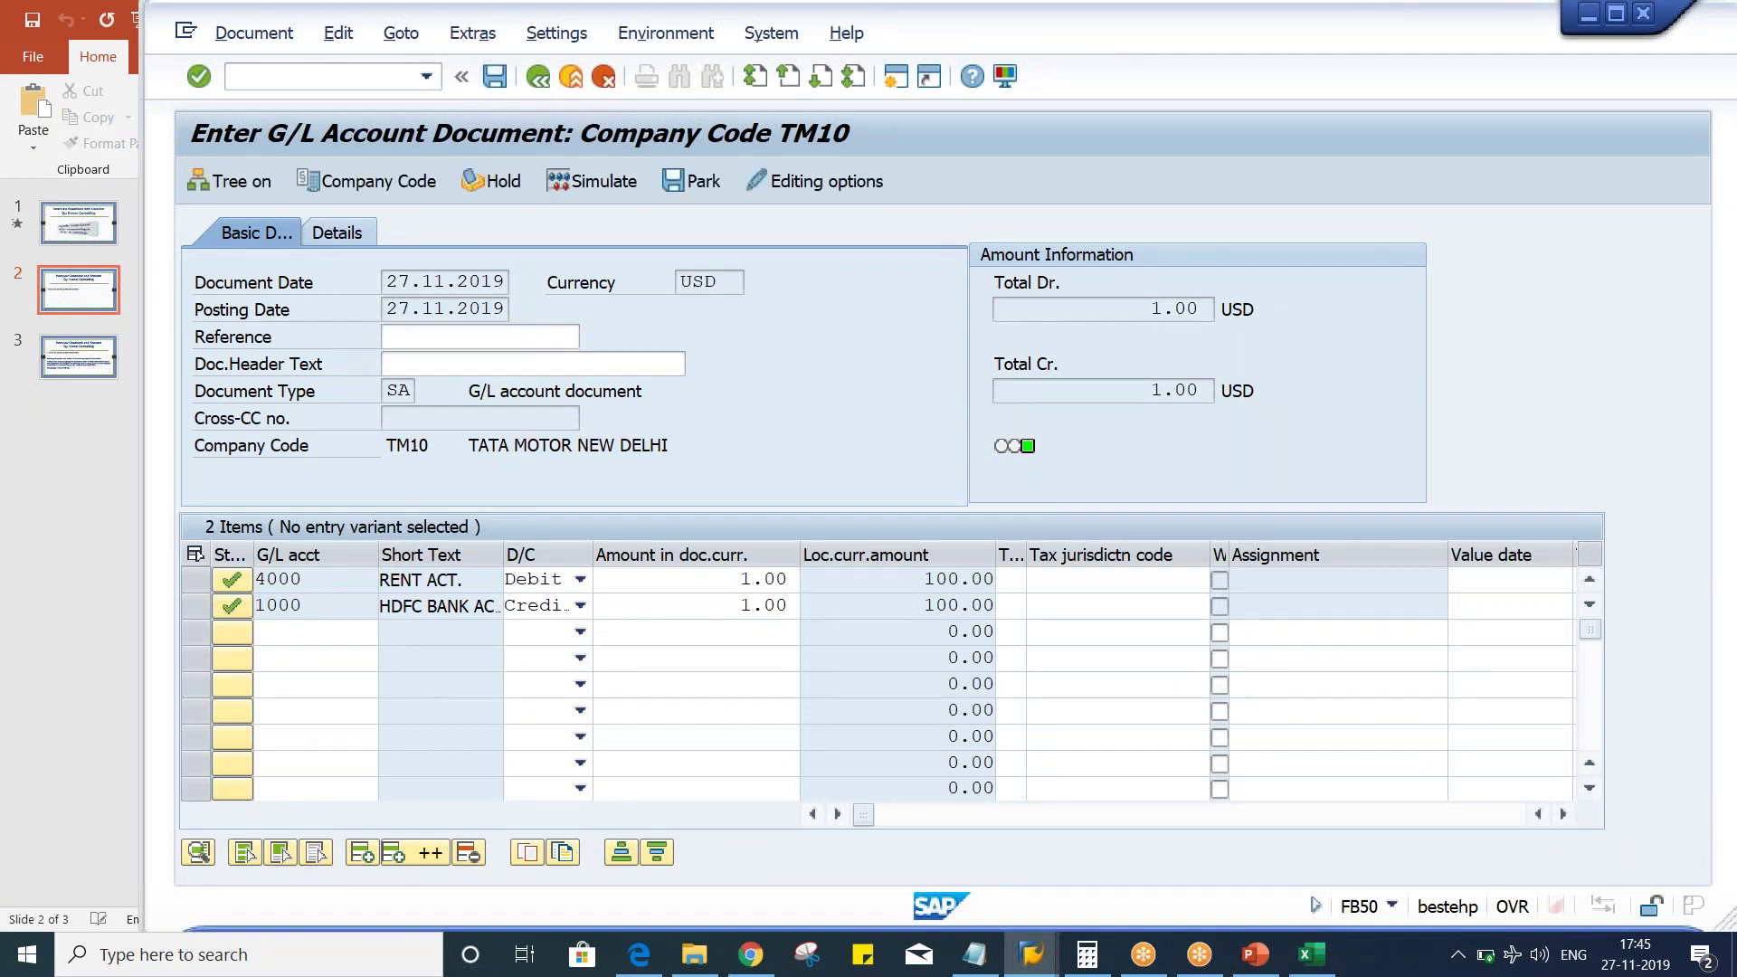
{"action": "left_click", "coordinate": [253, 34]}
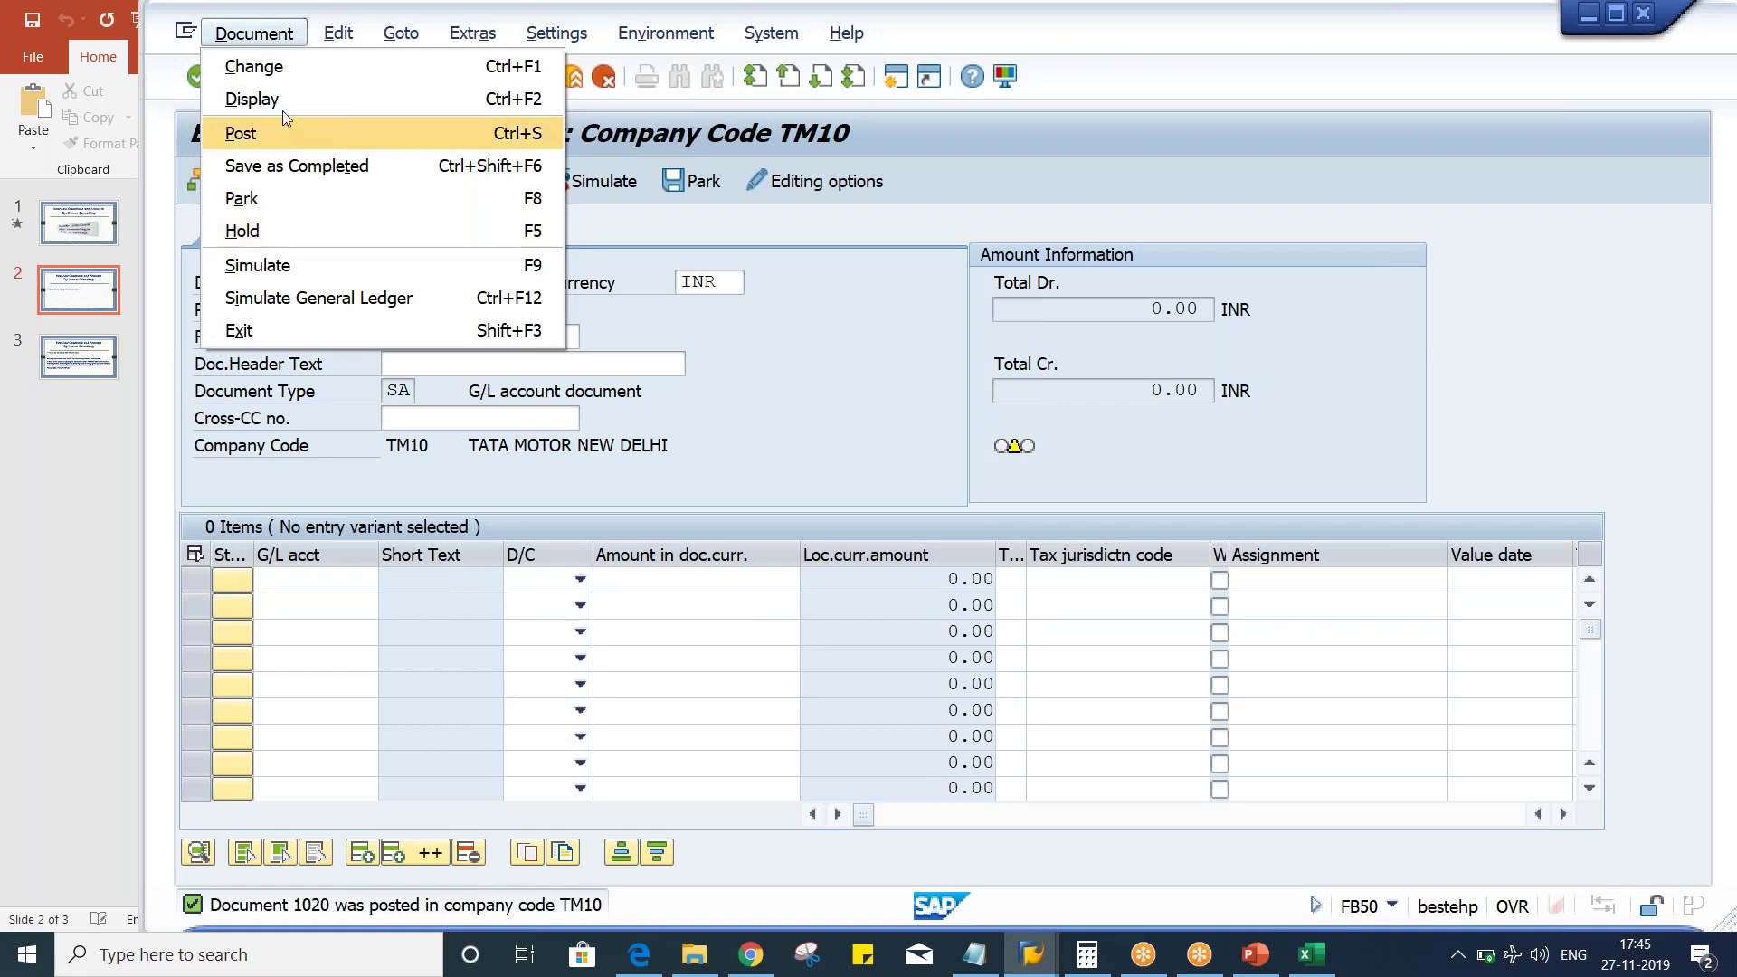
{"action": "left_click", "coordinate": [258, 98]}
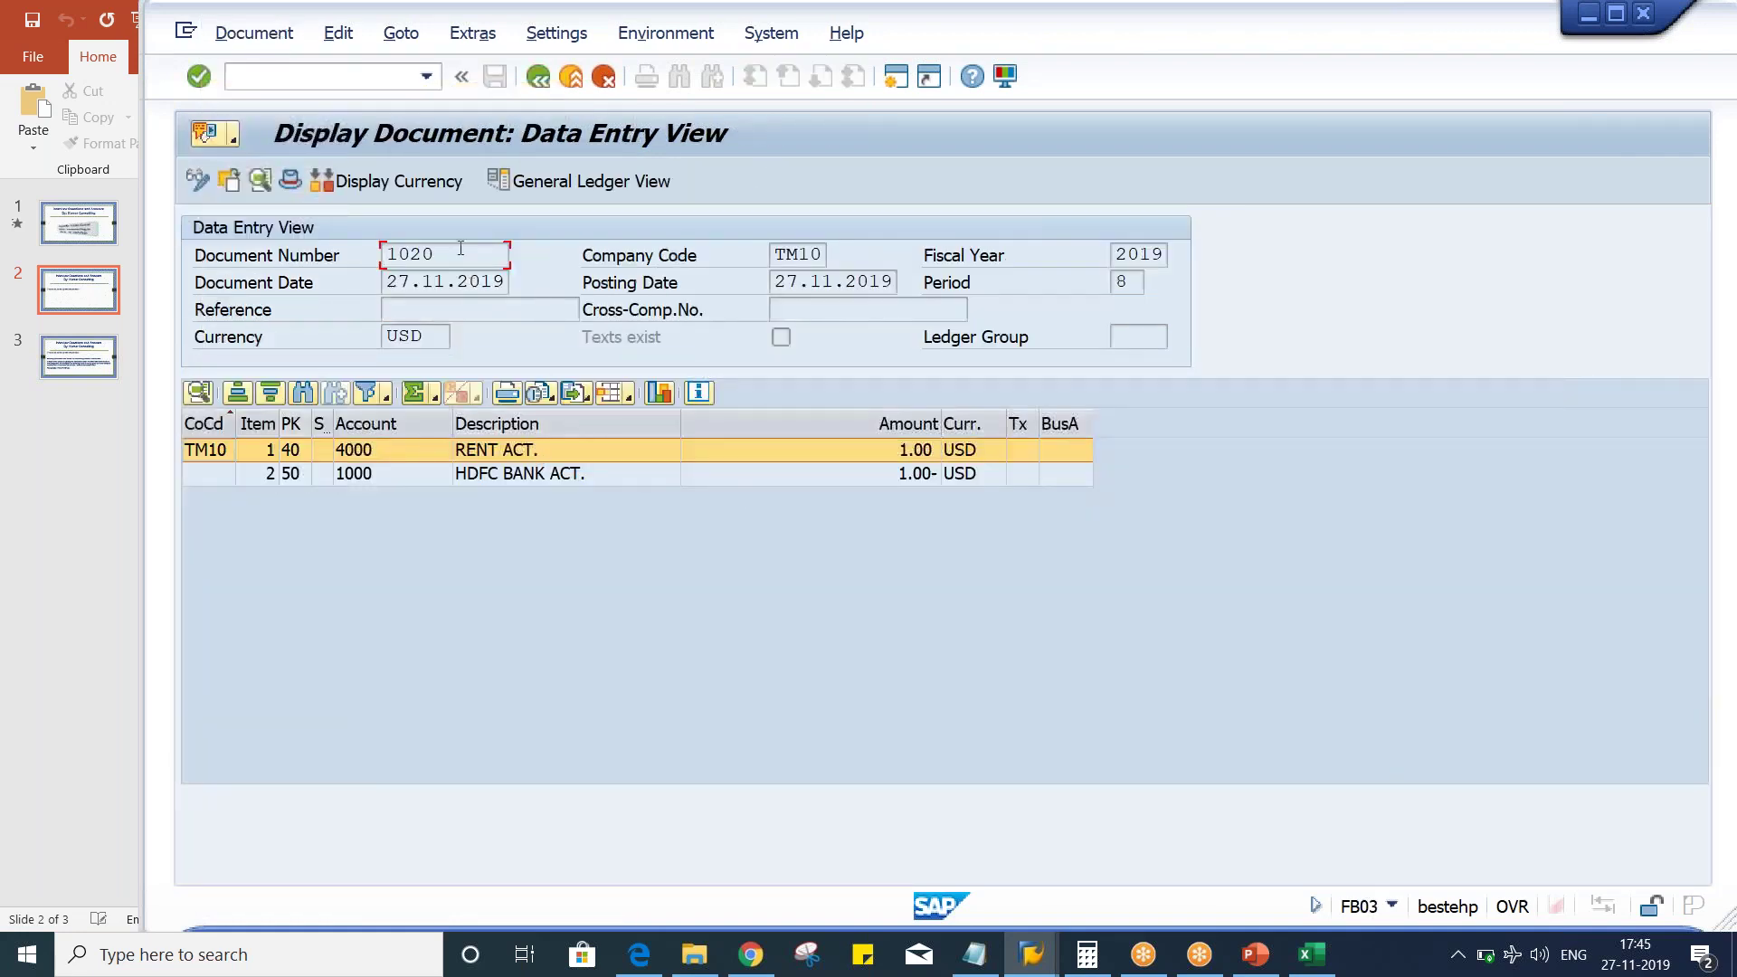
{"action": "left_click", "coordinate": [429, 188]}
Step: Switch to the Class workbook in Excel and enter USD in H3 and INR in I3
{"action": "left_click", "coordinate": [1312, 955]}
{"action": "left_click", "coordinate": [640, 329]}
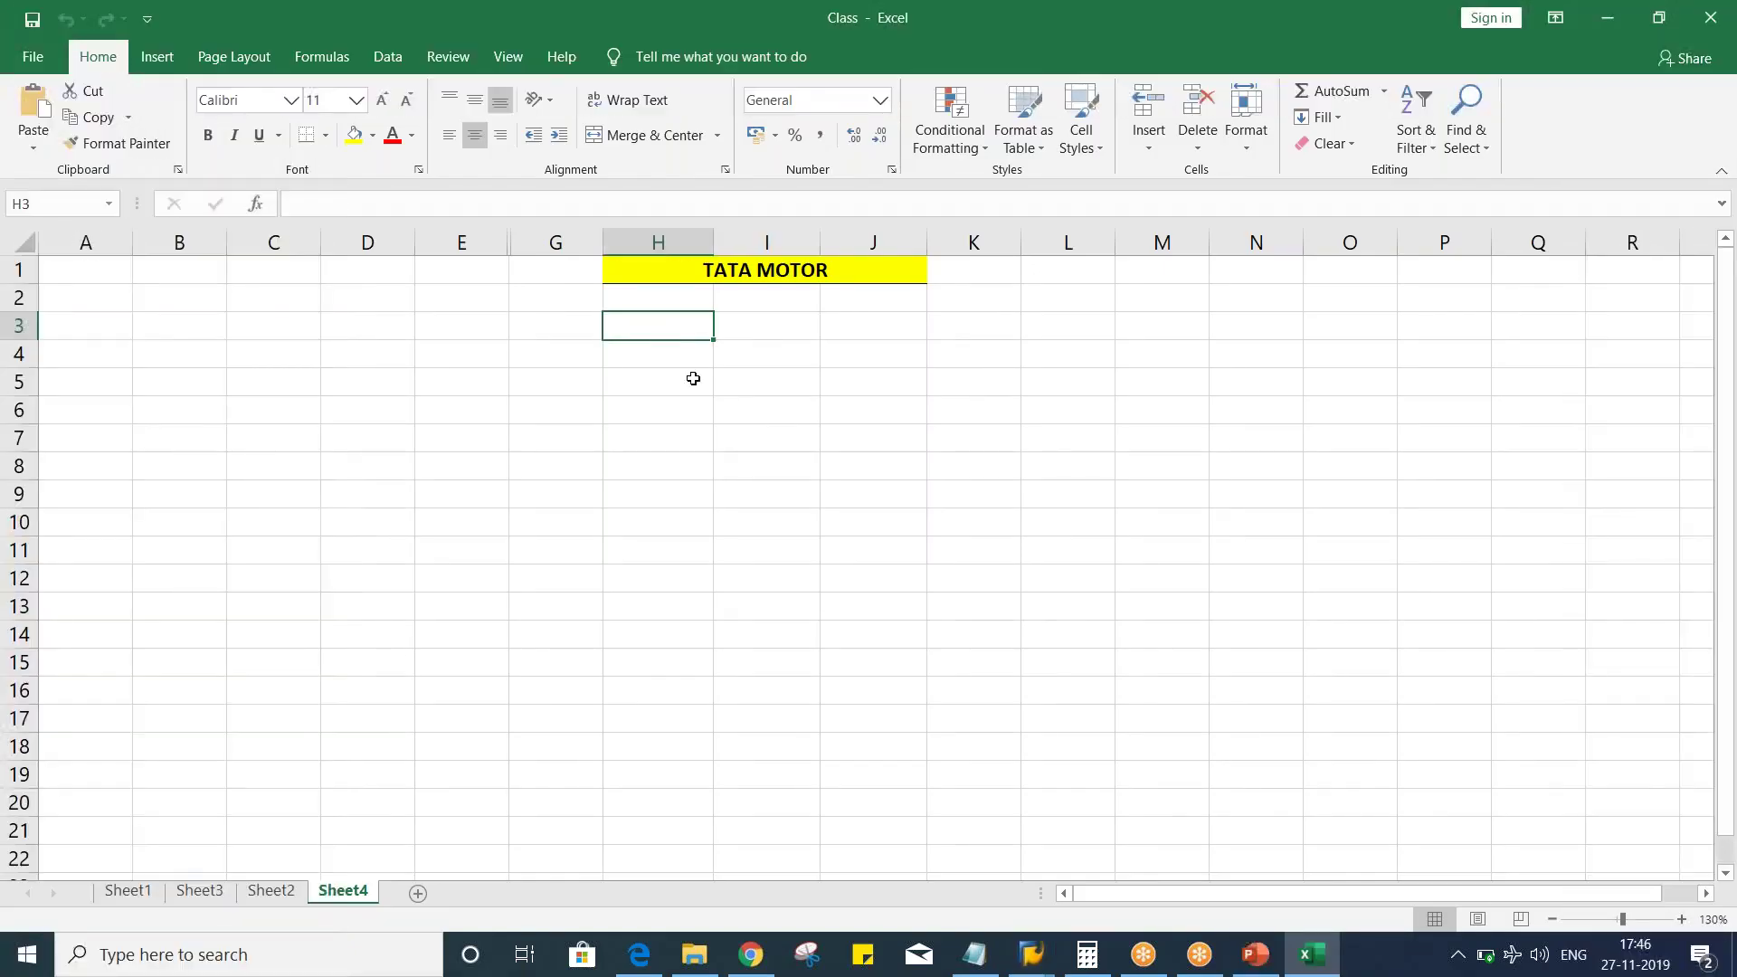
{"action": "type", "text": "USD"}
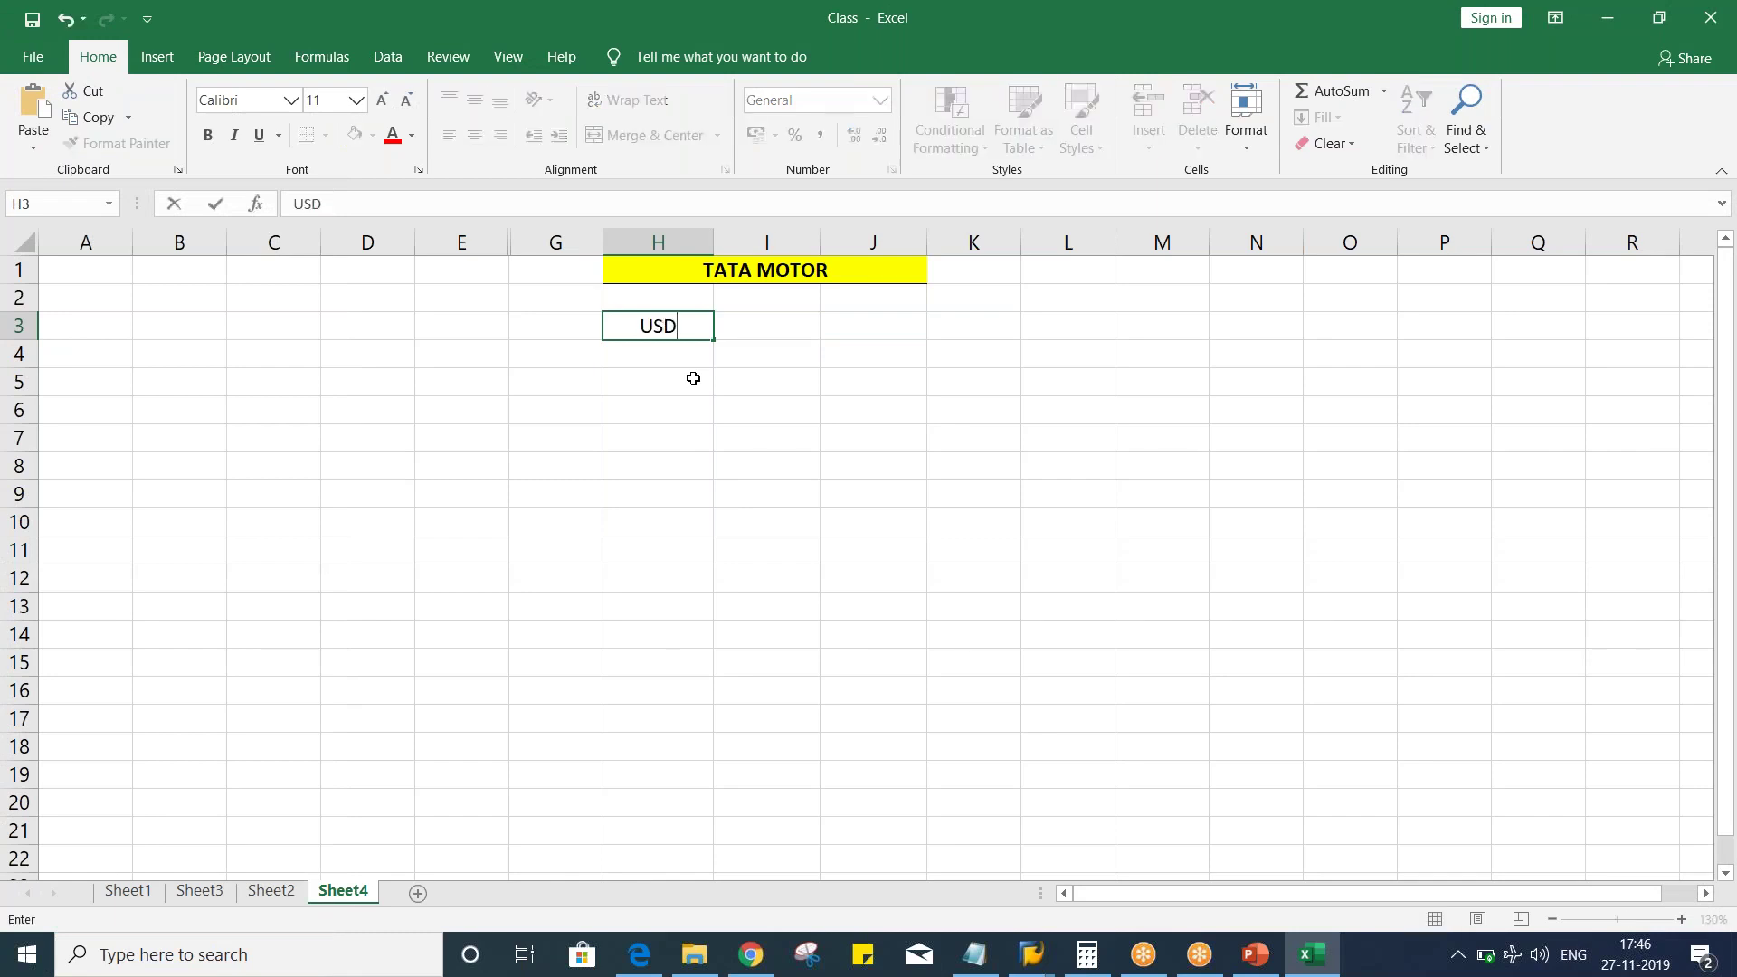
{"action": "key", "text": "Tab"}
{"action": "type", "text": "INR"}
{"action": "key", "text": "Return"}
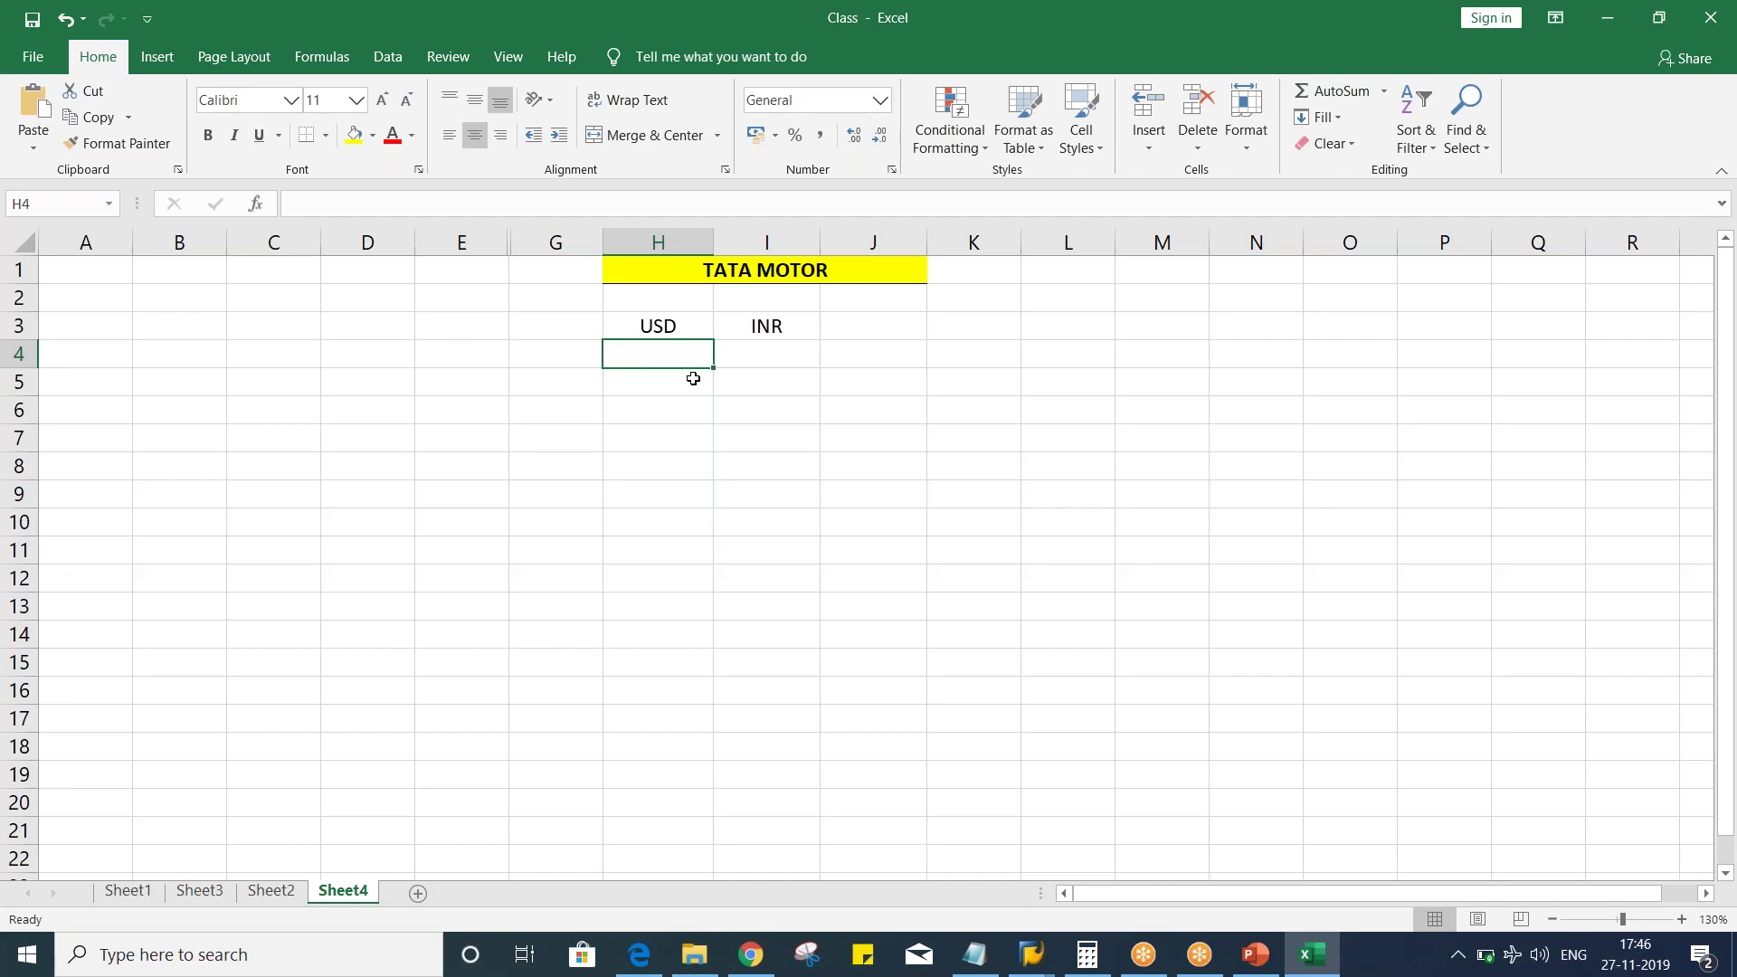
Step: Enter the second currency pair below the first, with USD in H4 and IRR in I4
{"action": "type", "text": "USD"}
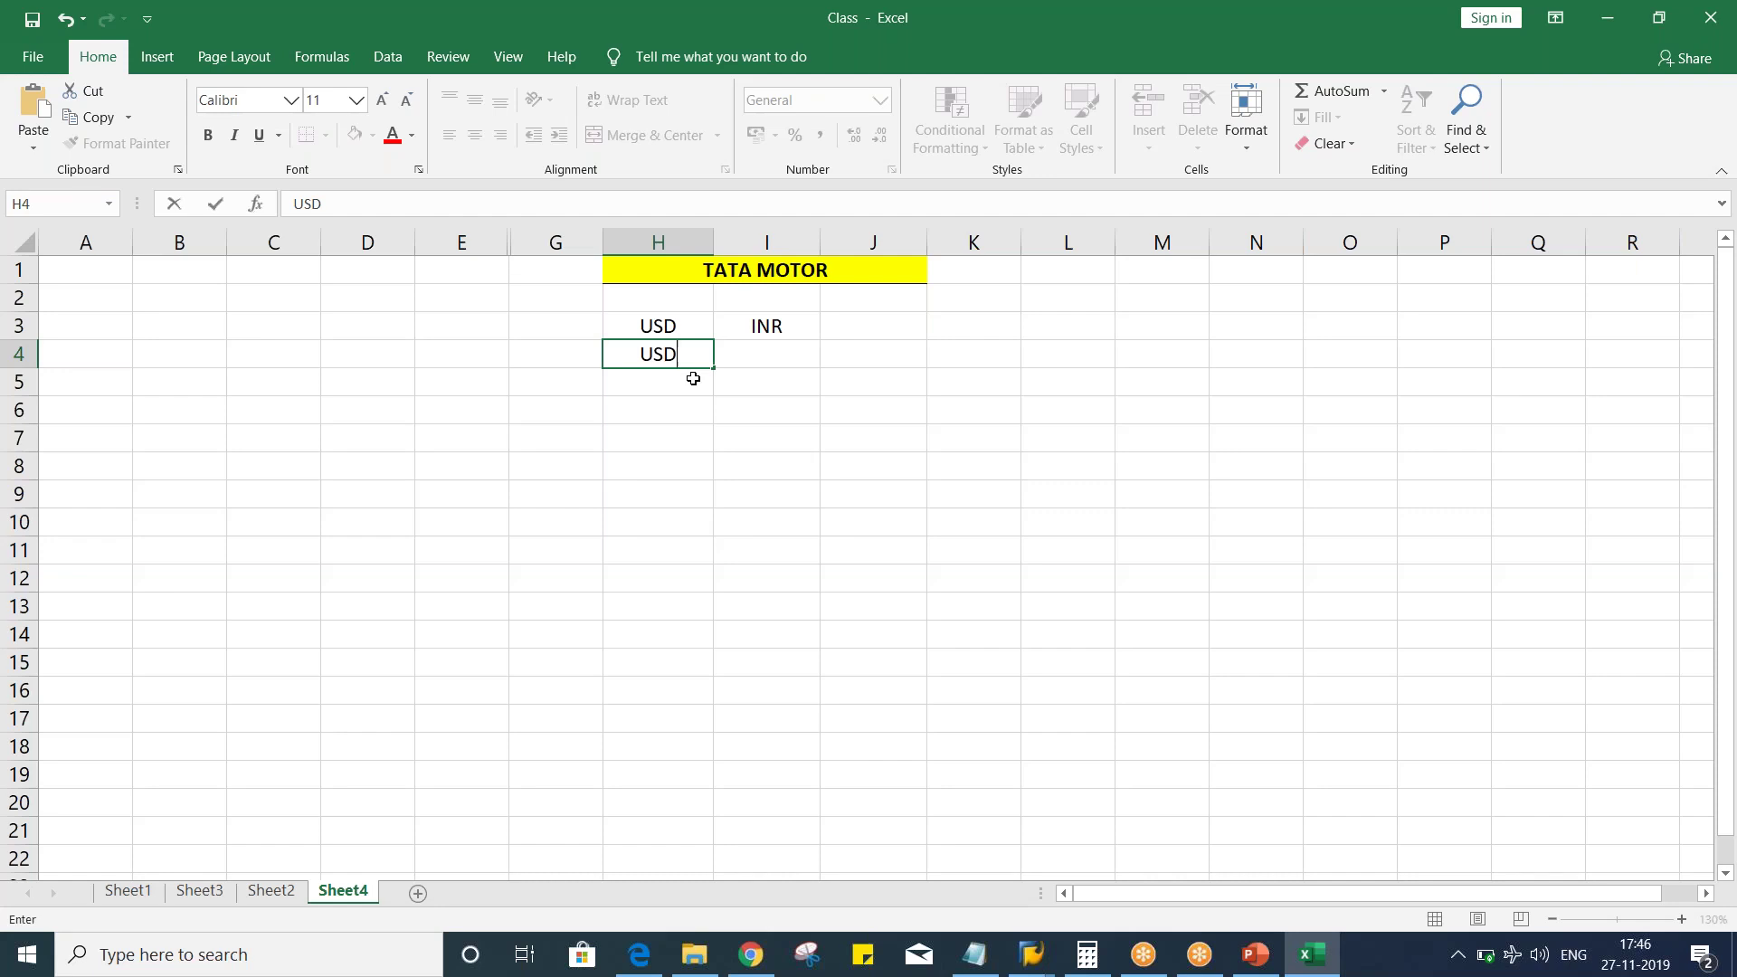
{"action": "key", "text": "Tab"}
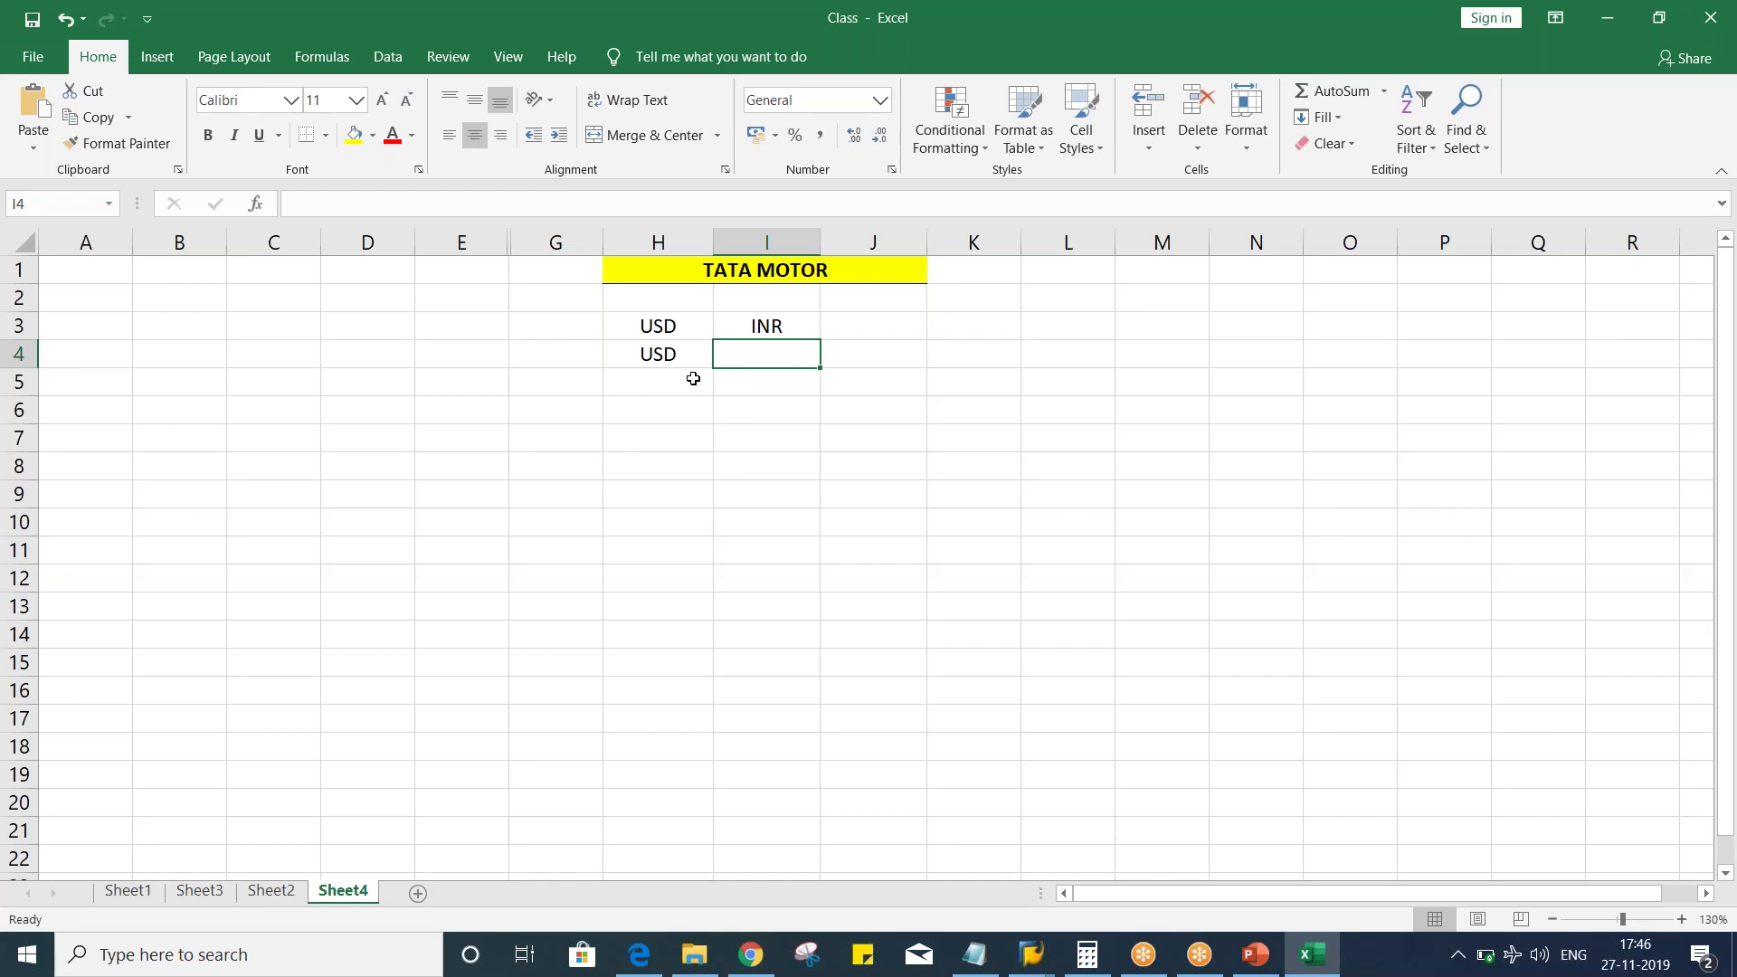
{"action": "type", "text": "I"}
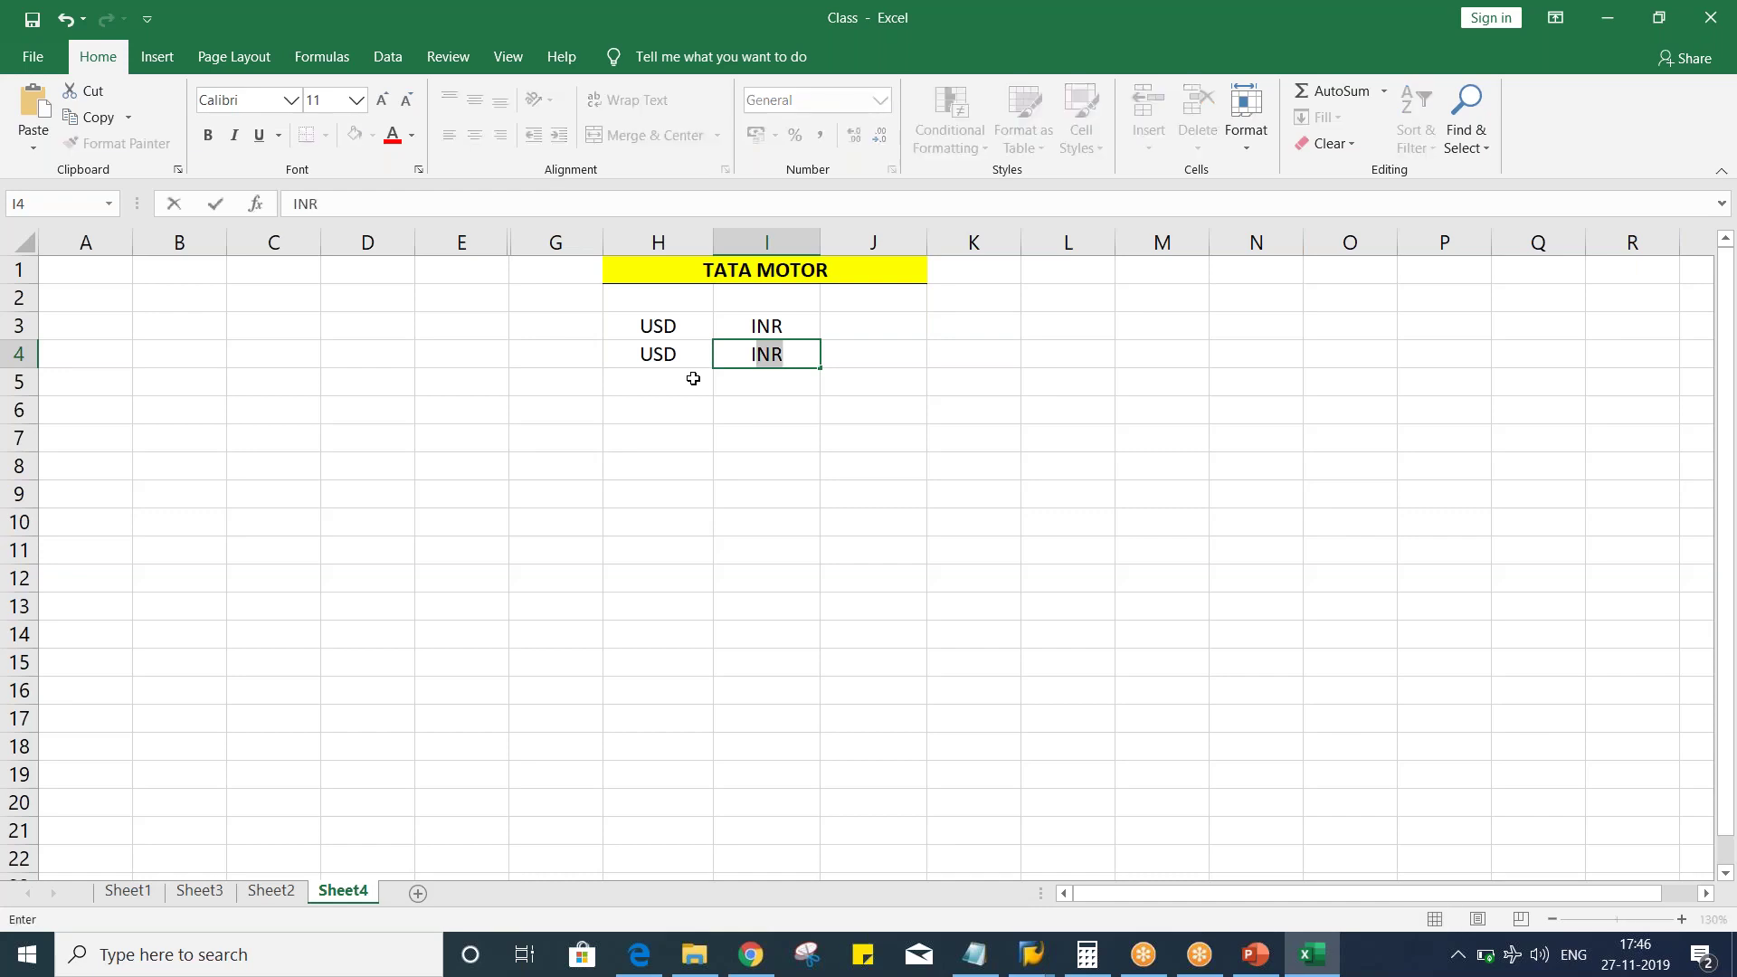
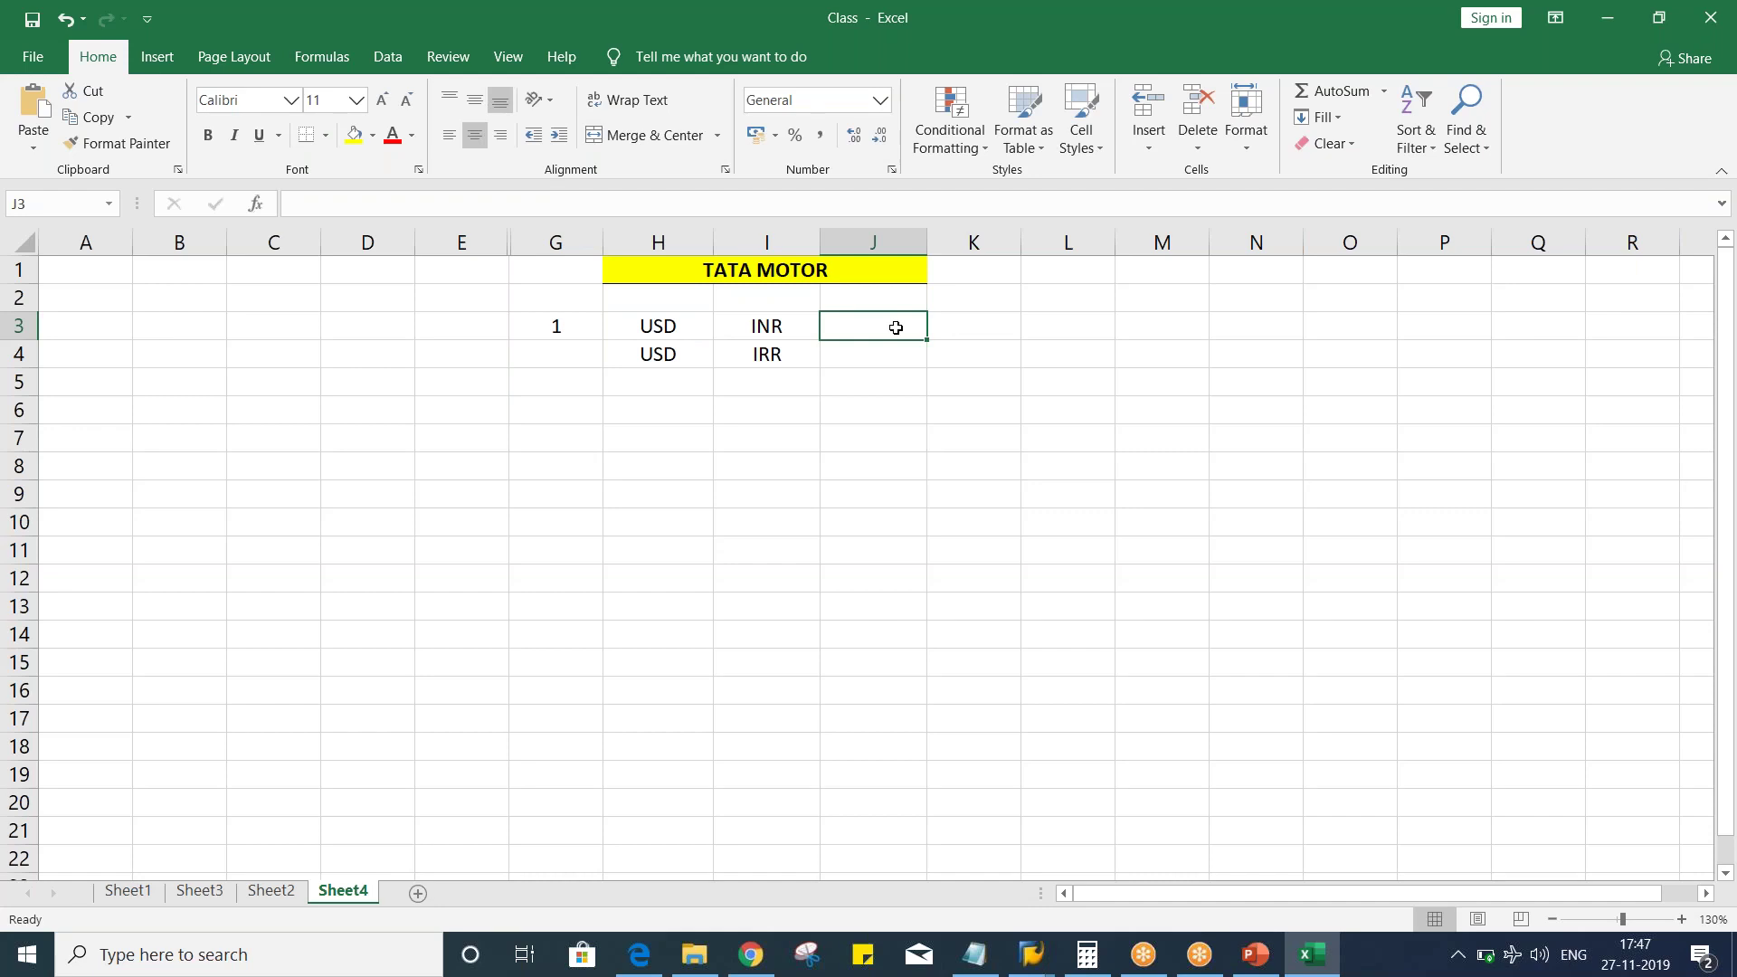
Step: Complete the USD to INR row with 1 in G3 and 100 in J3, and enter 1 in G4
{"action": "type", "text": "100"}
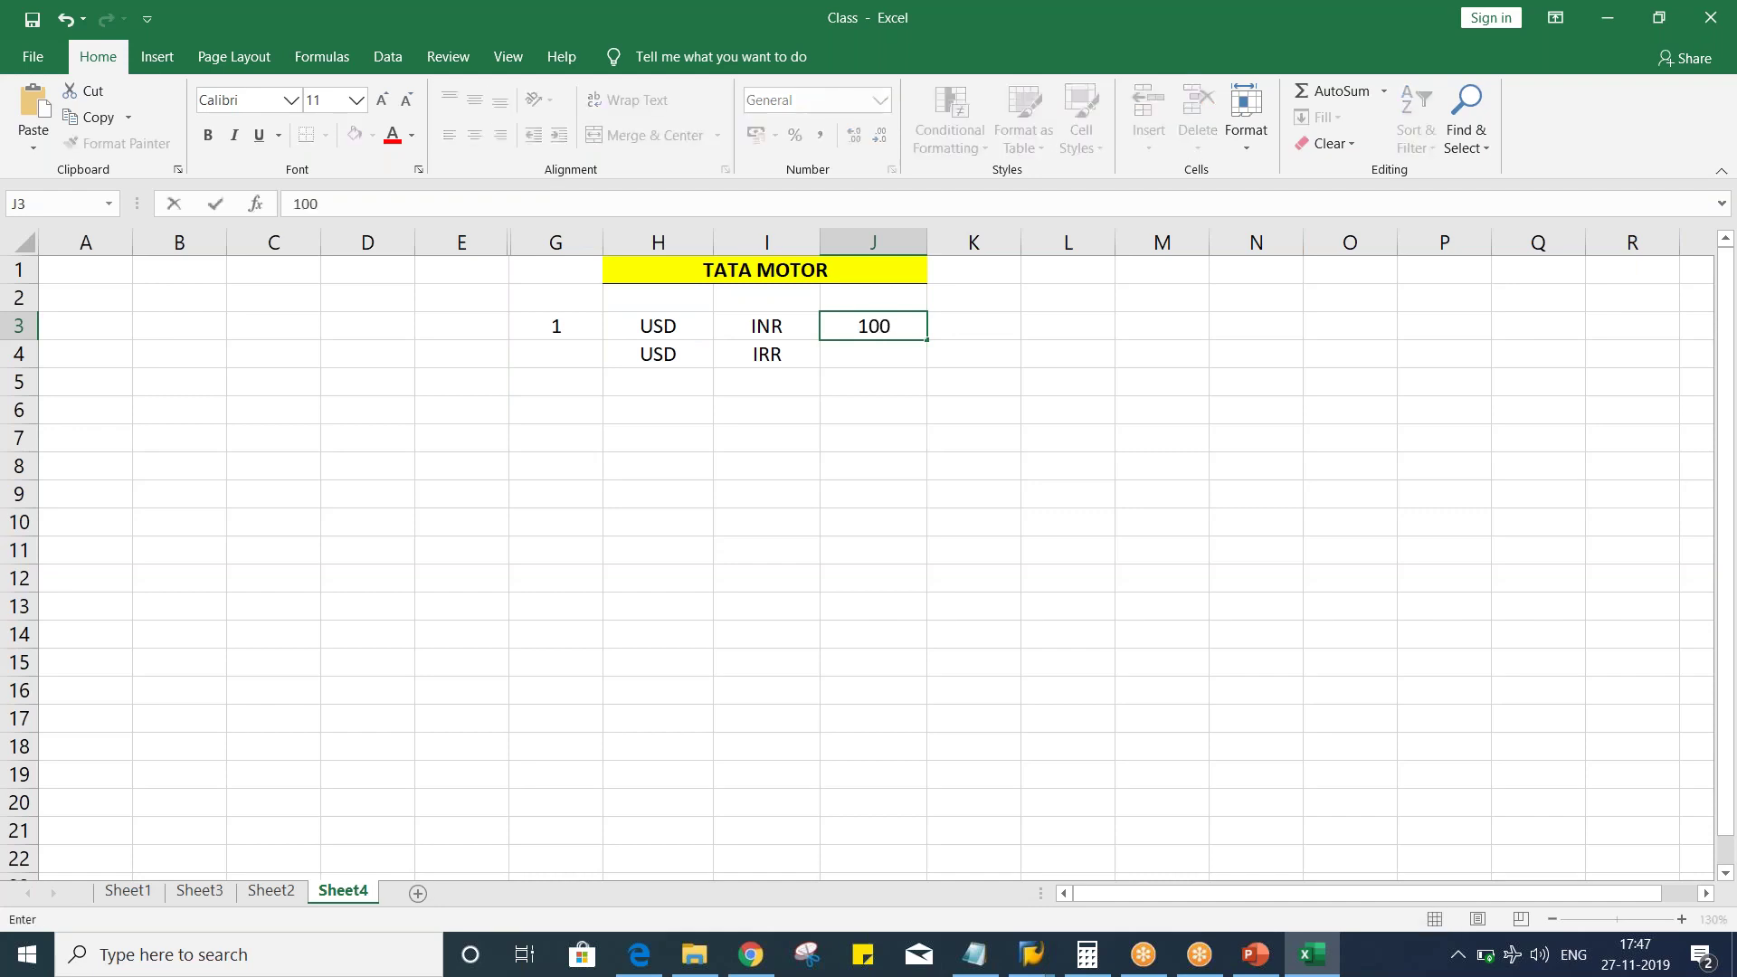
{"action": "key", "text": "Return"}
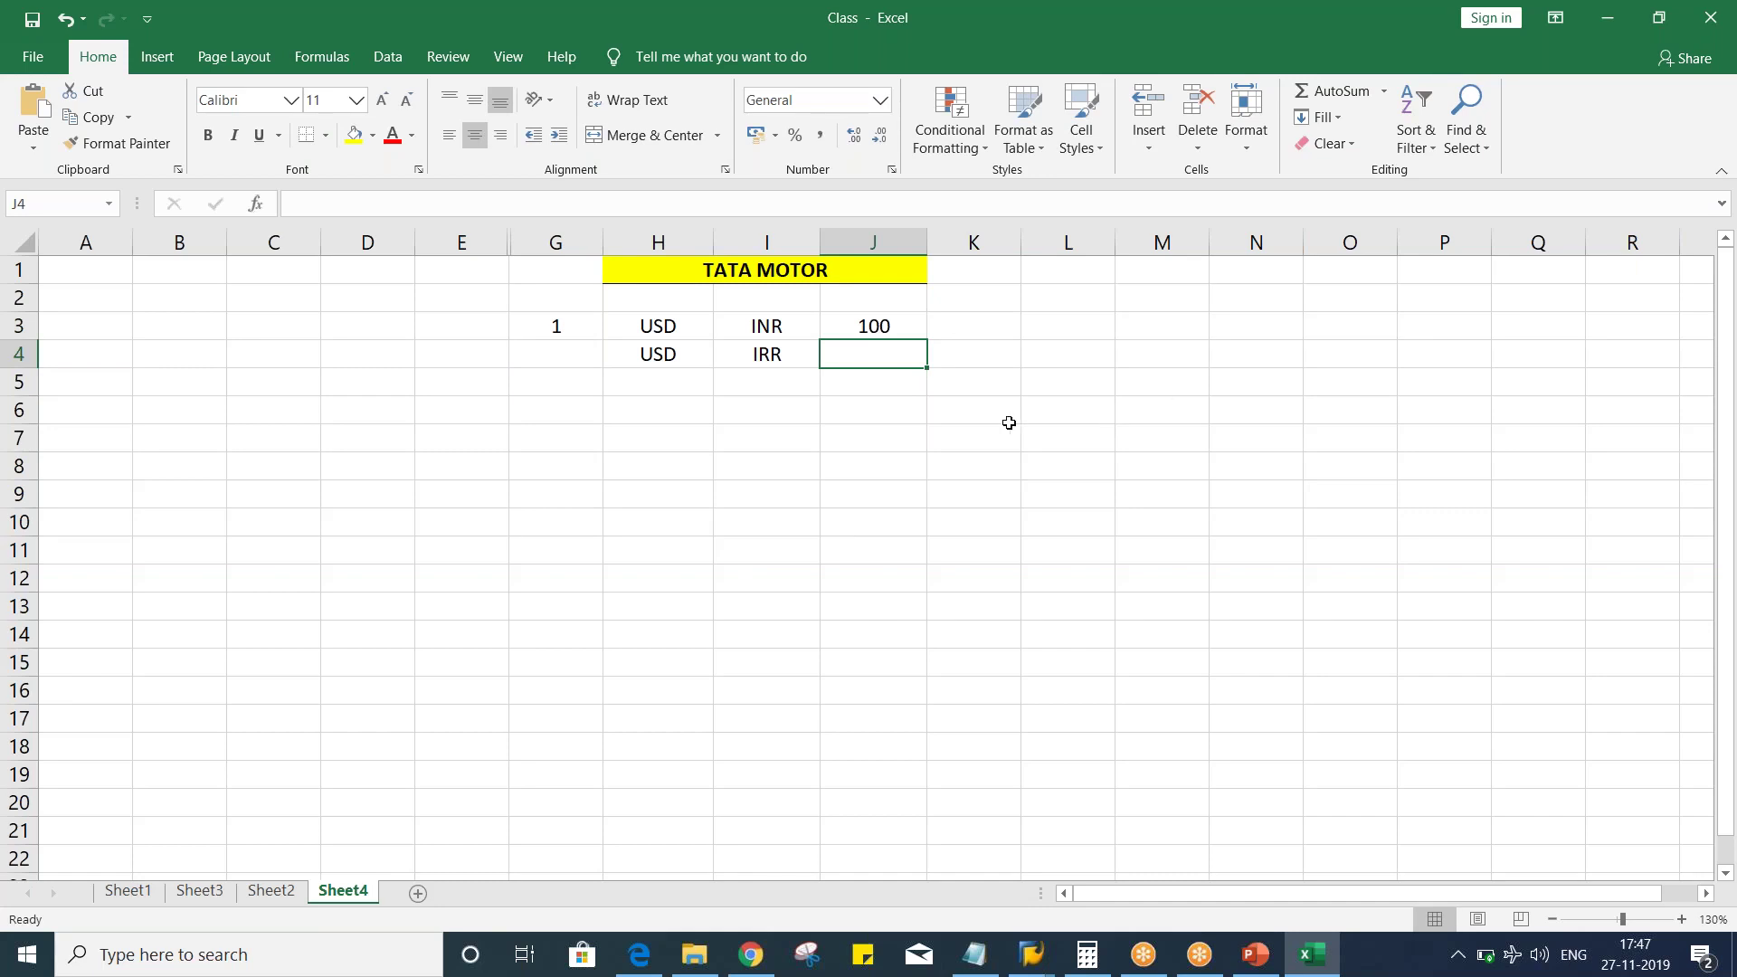
{"action": "left_click", "coordinate": [574, 365]}
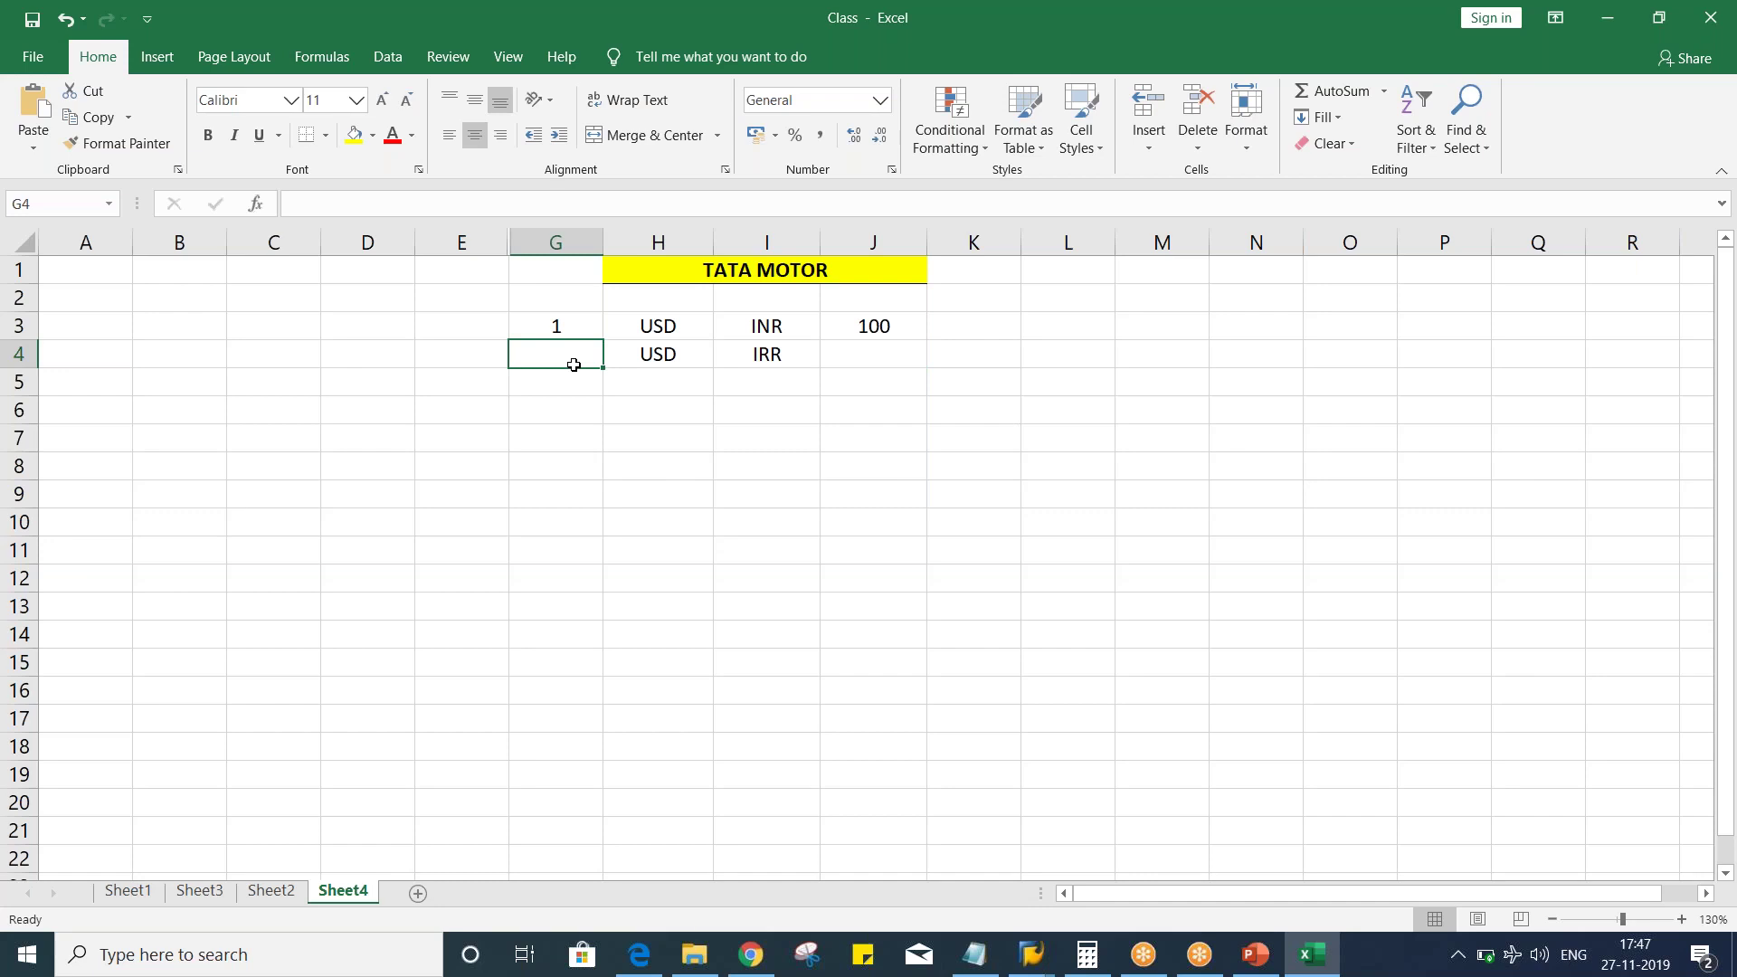
{"action": "type", "text": "1"}
{"action": "key", "text": "Return"}
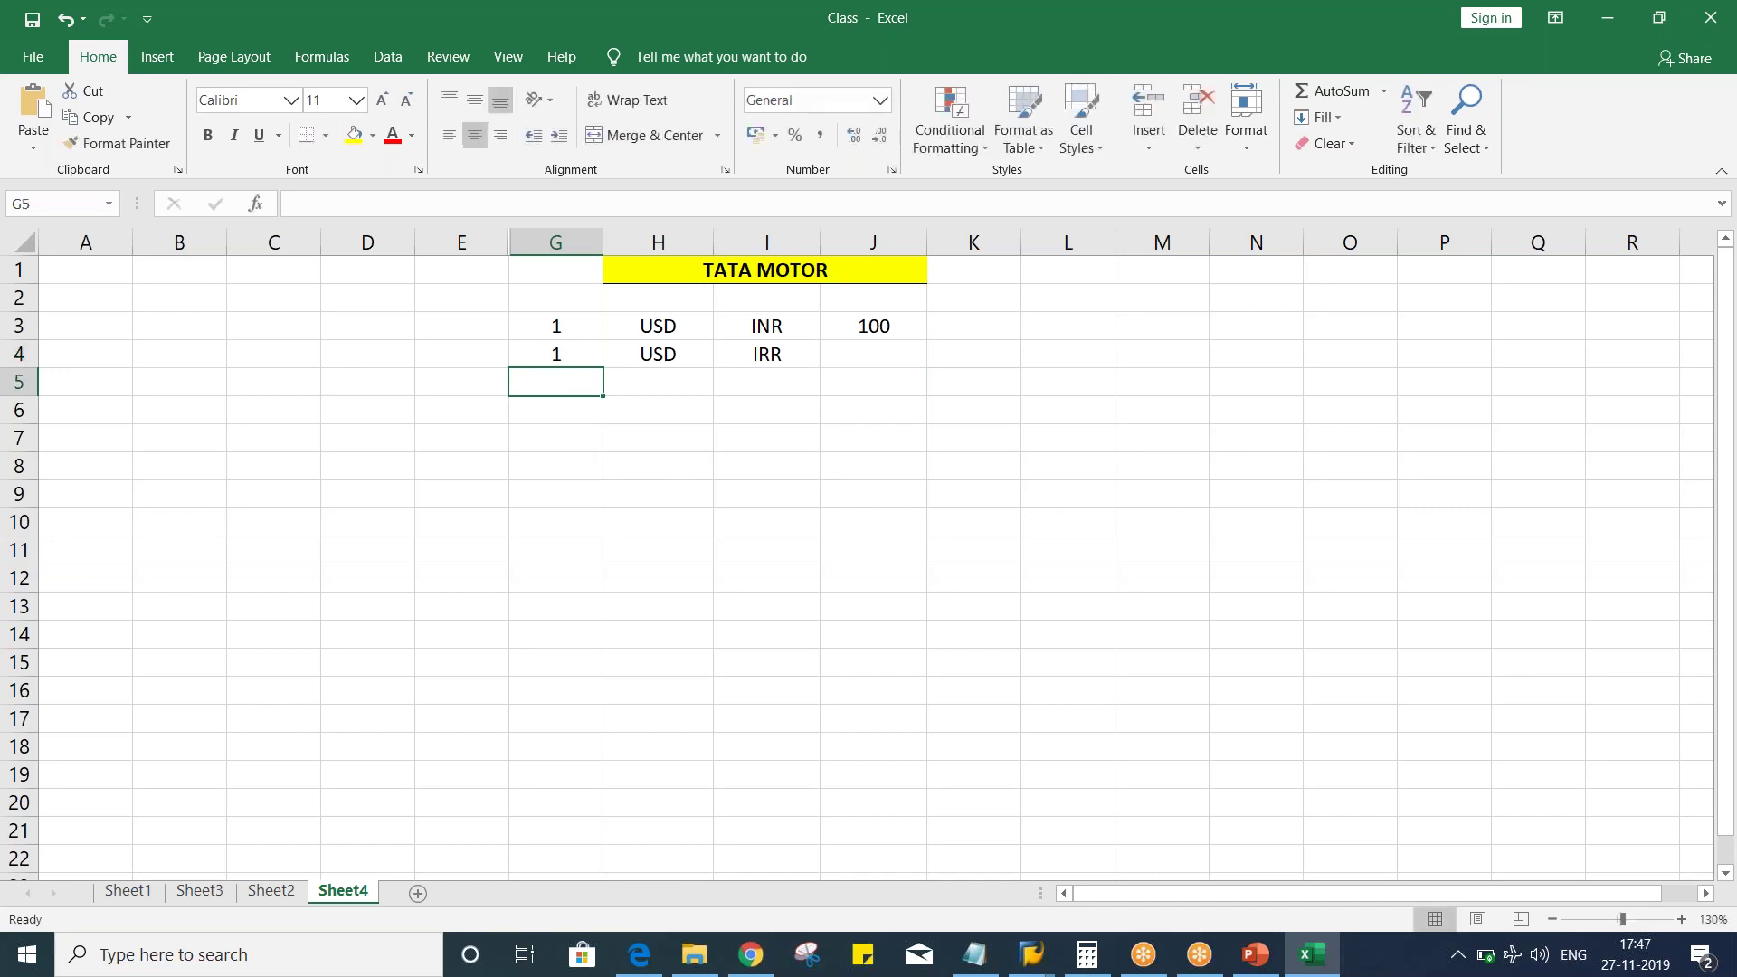
Step: Enter 40000 in J4 as the IRR value for 1 USD
{"action": "left_click", "coordinate": [777, 351]}
{"action": "left_click", "coordinate": [836, 358]}
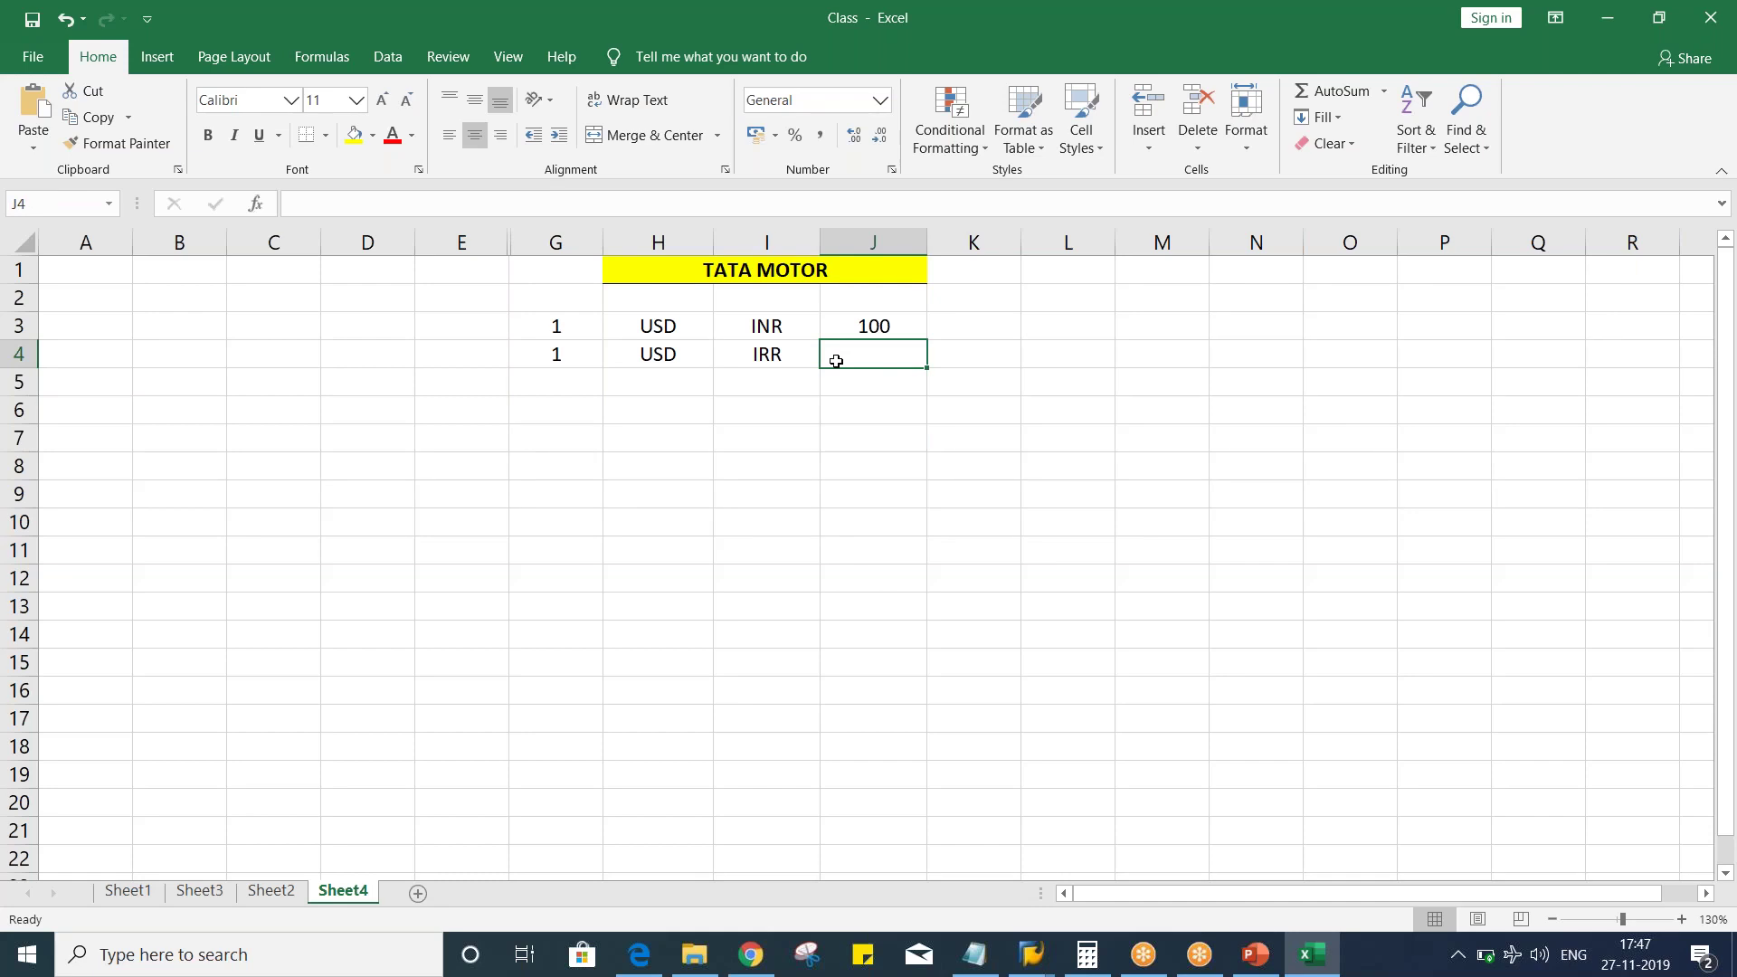
{"action": "type", "text": "40"}
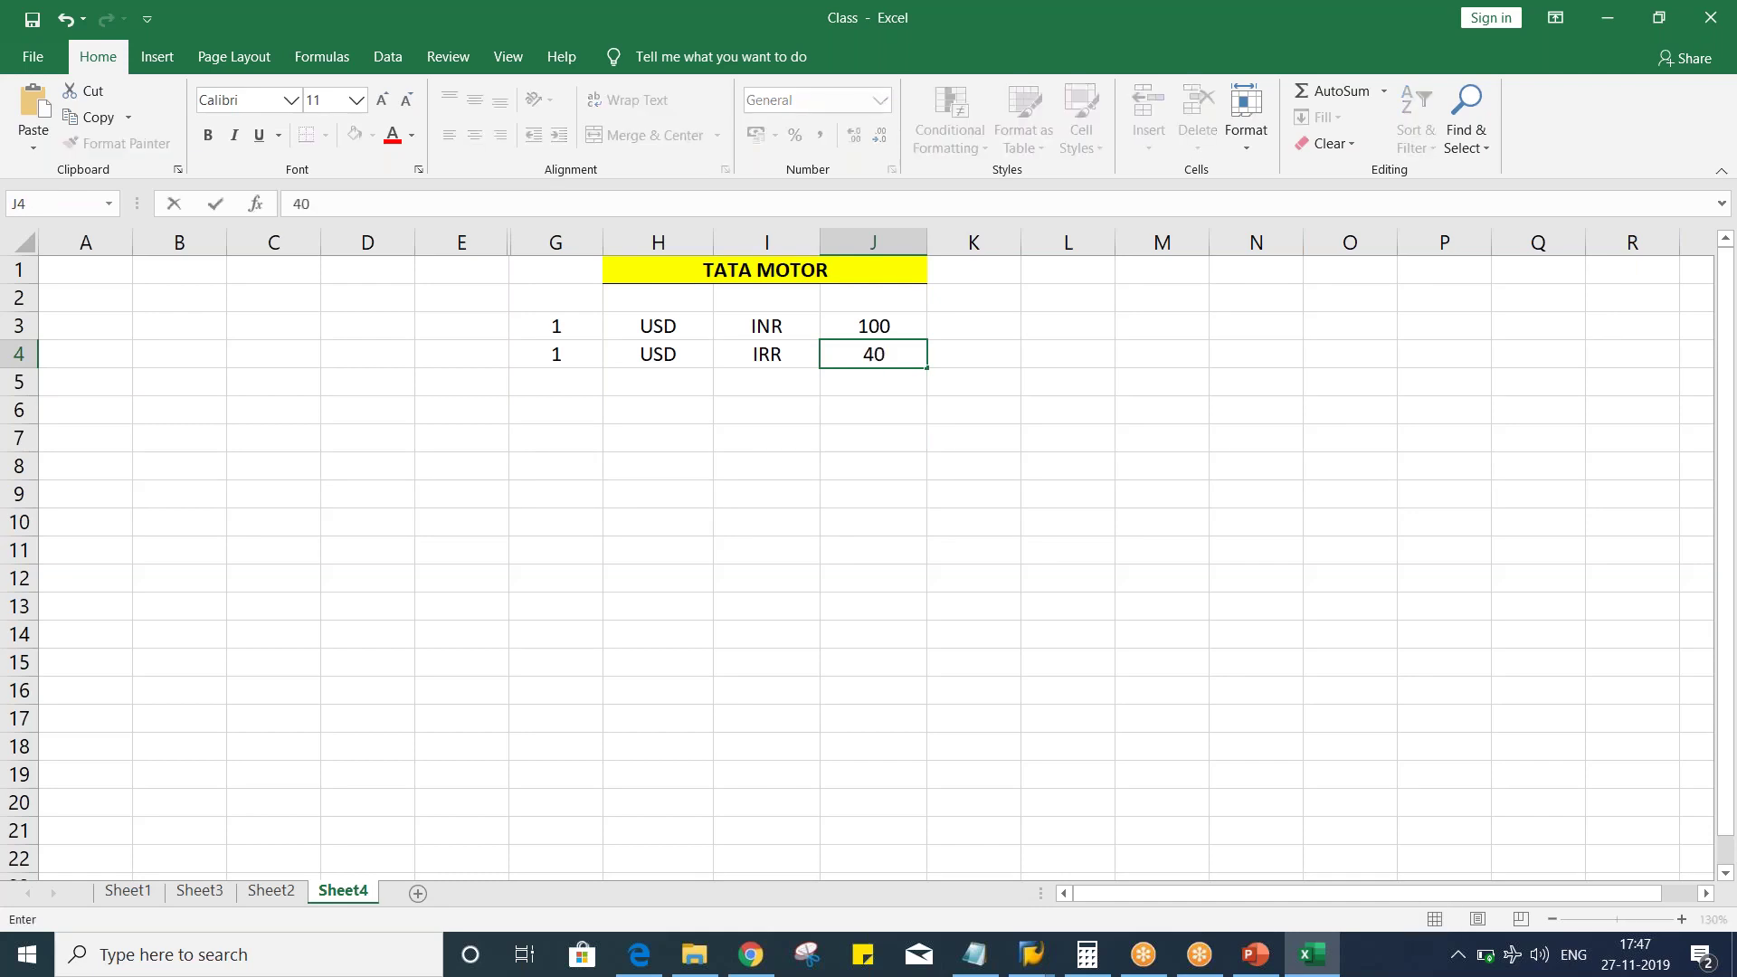
{"action": "type", "text": "000"}
{"action": "key", "text": "Return"}
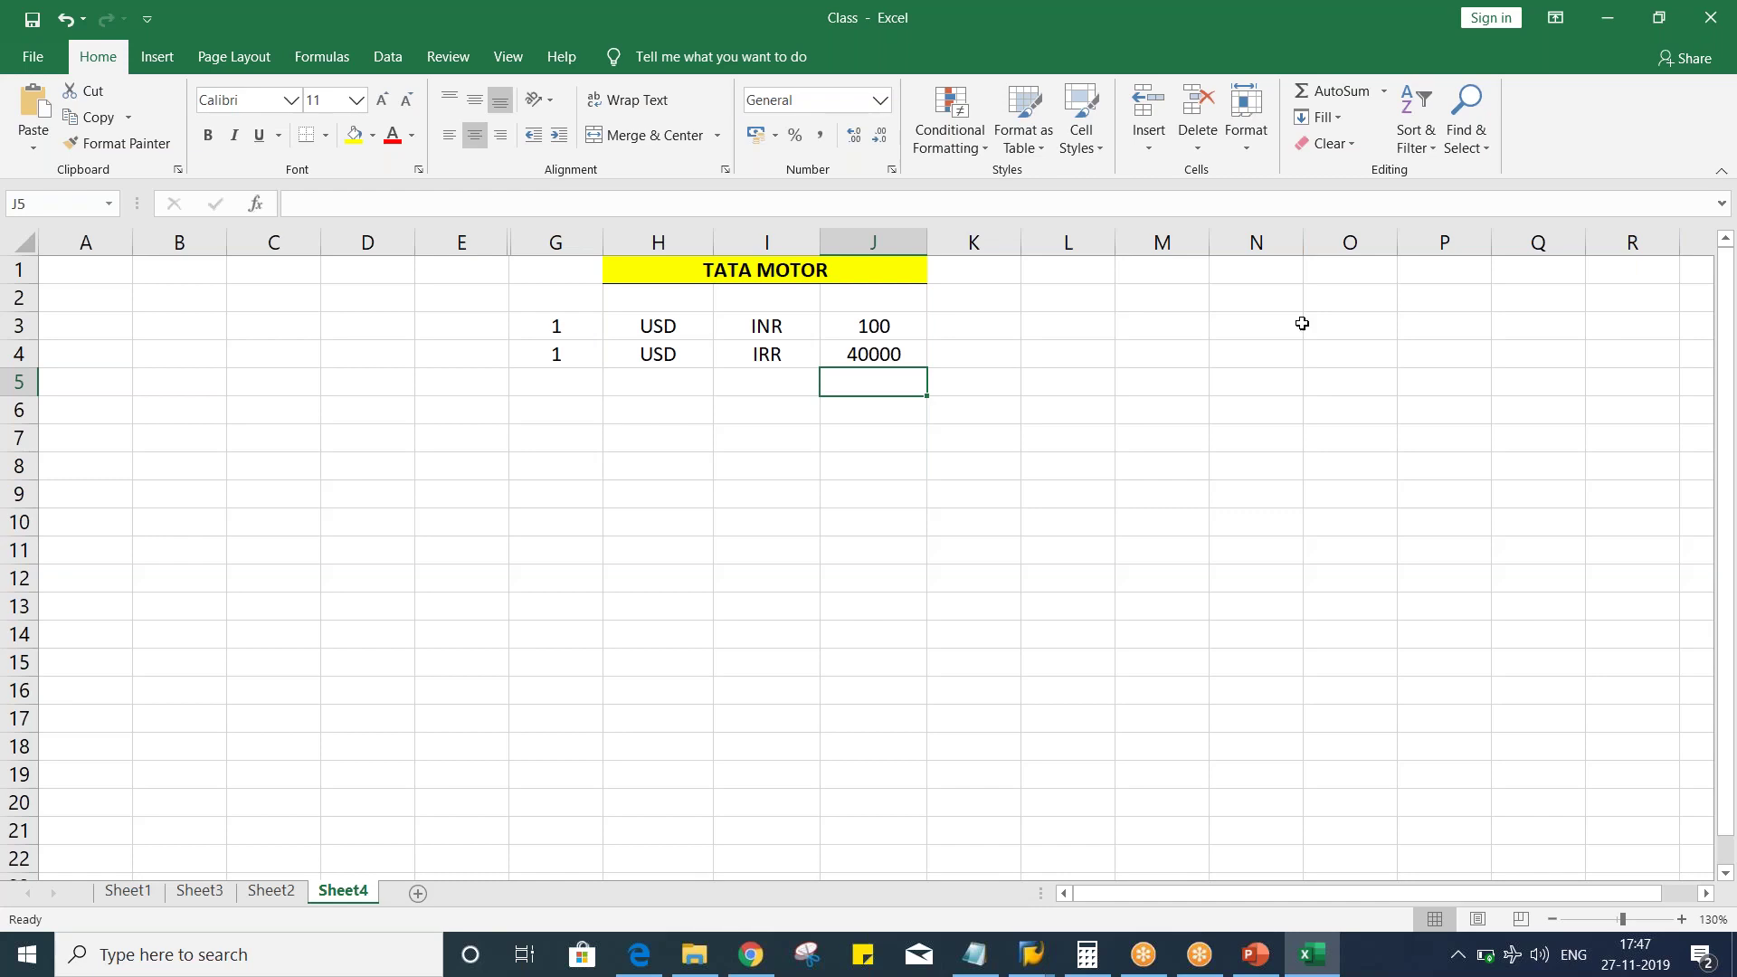
Step: Merge and center cells J4 and K4 around the IRR value
{"action": "left_click", "coordinate": [828, 352]}
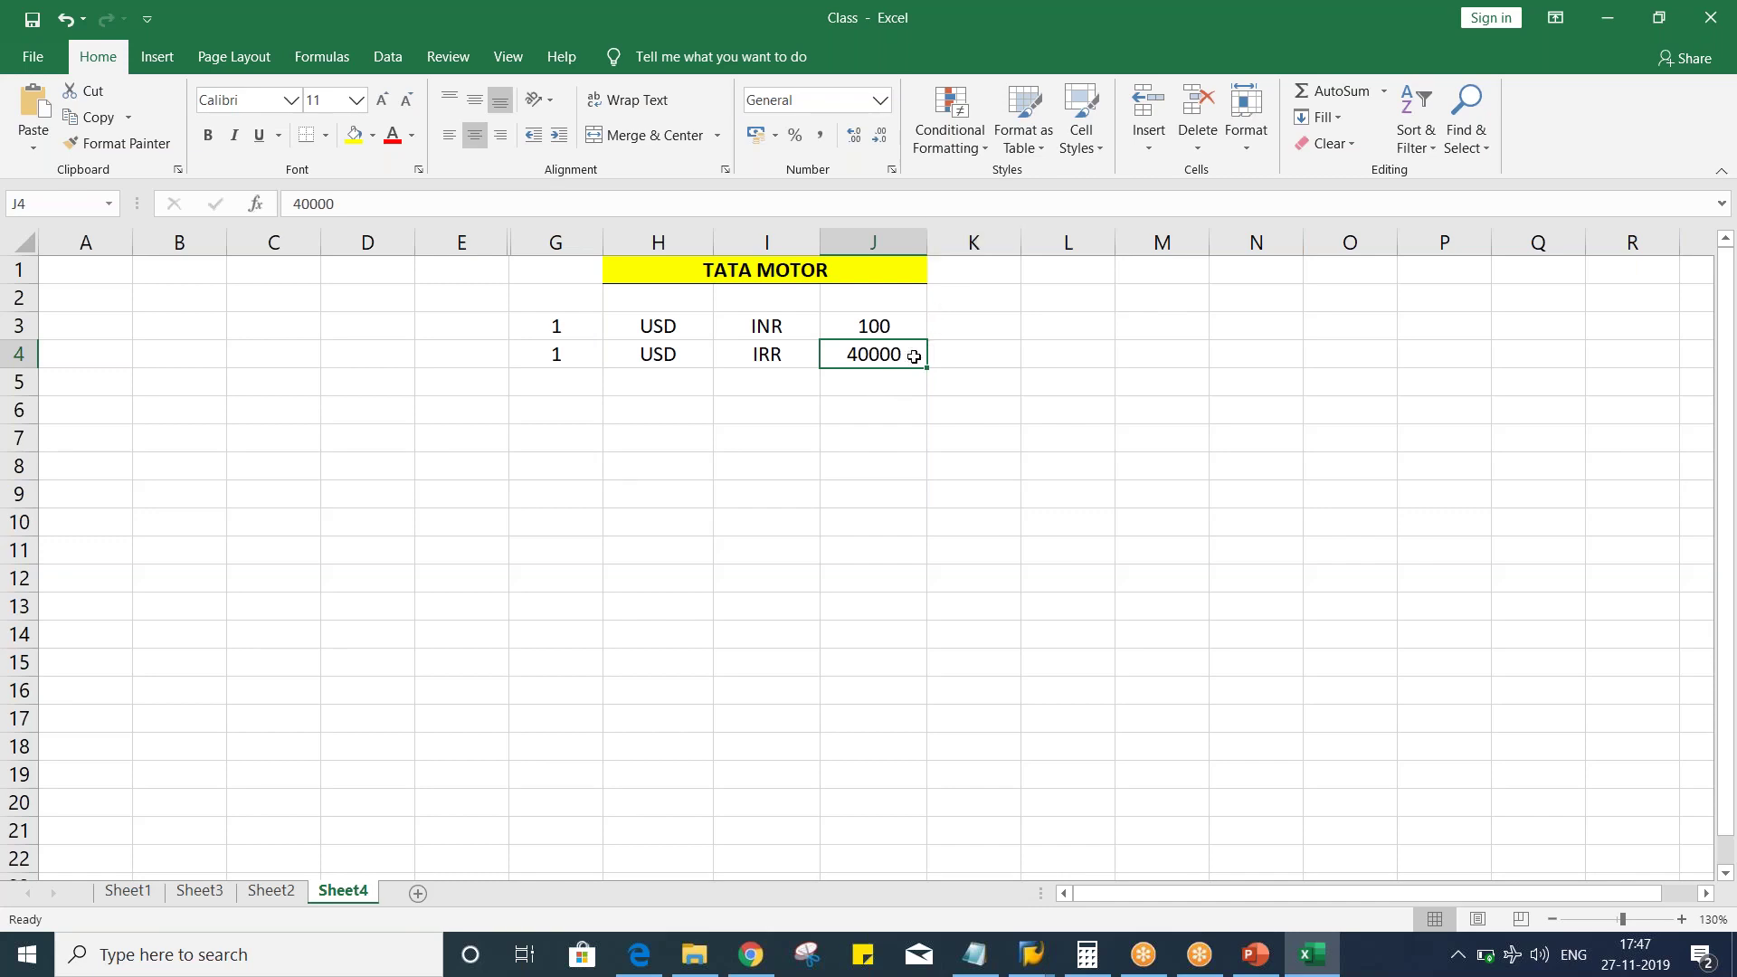
{"action": "left_click_drag", "start_coordinate": [900, 355], "coordinate": [968, 355]}
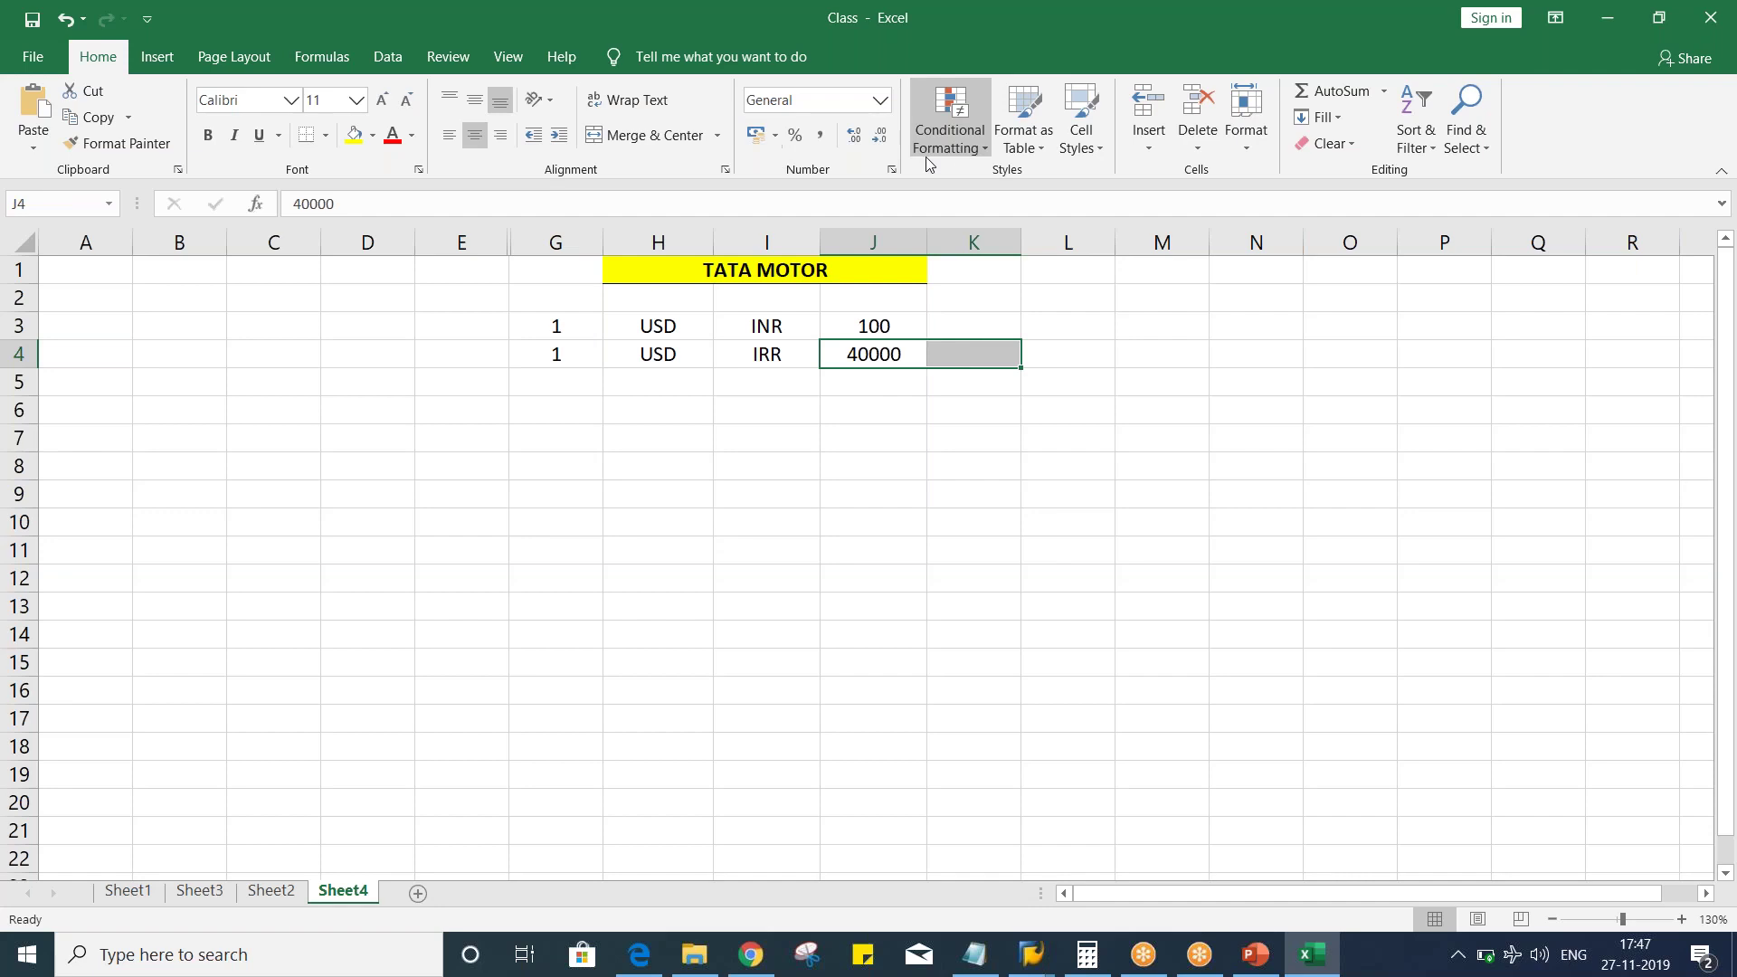
{"action": "left_click", "coordinate": [674, 145]}
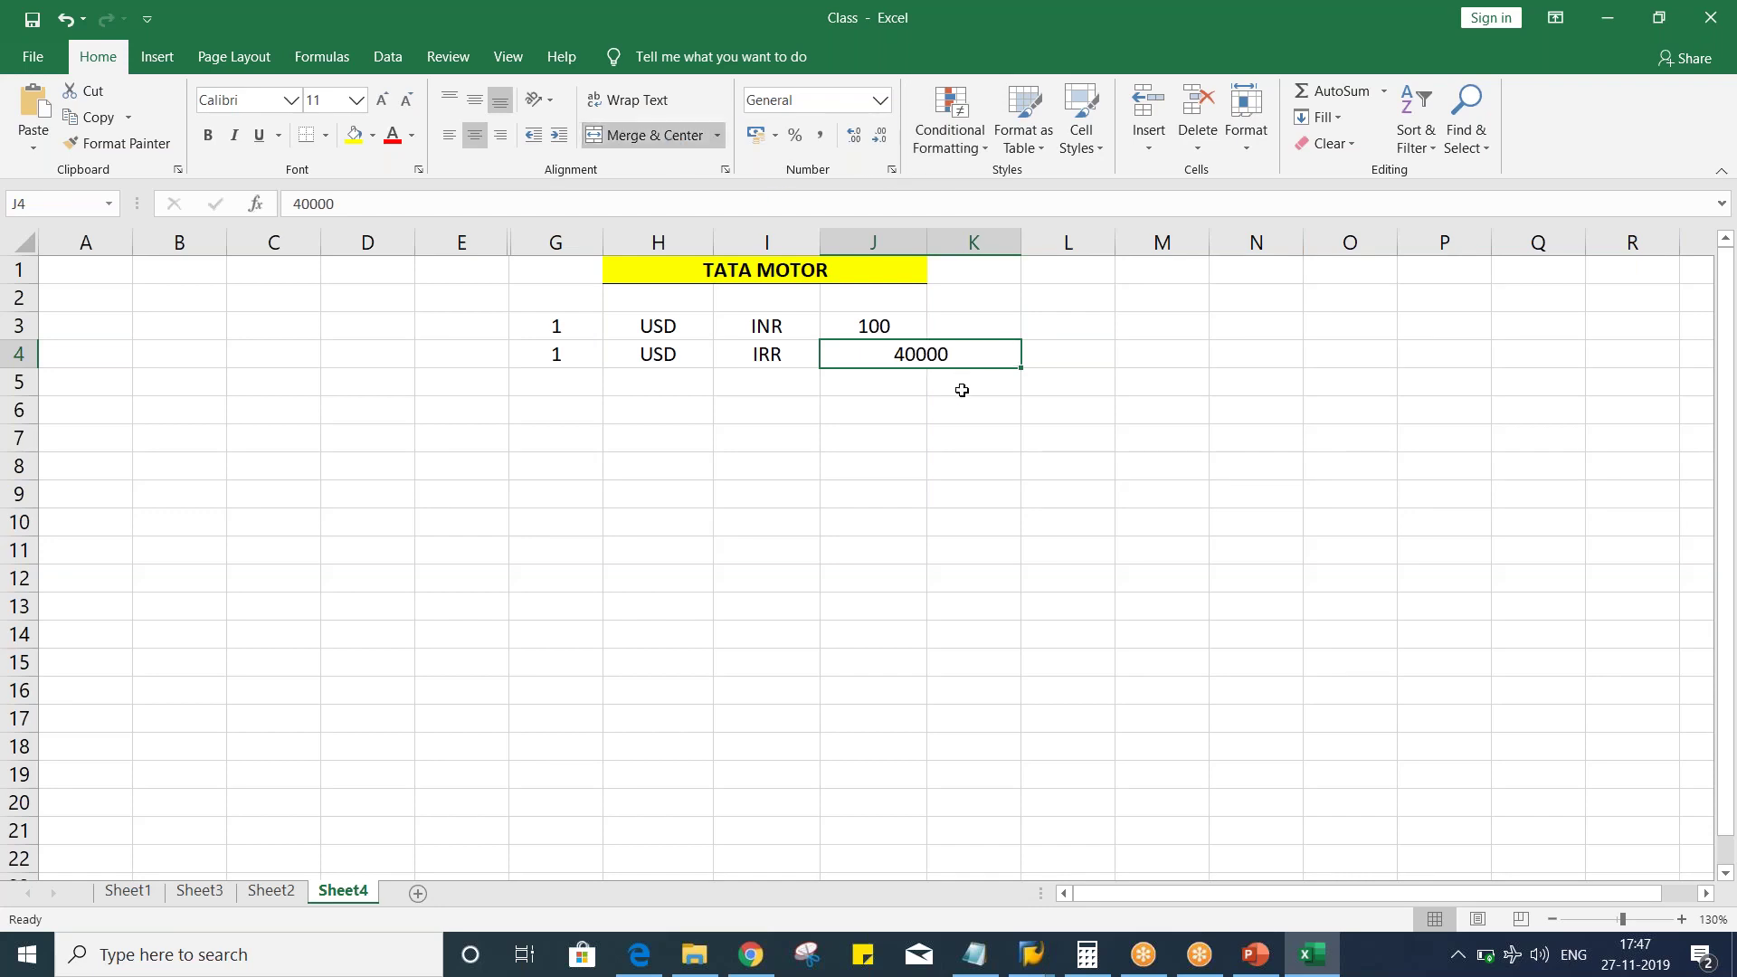
Step: Try to extend the IRR value in J4 to 40000.00000 with five decimals
{"action": "key", "text": "F2"}
{"action": "type", "text": ".000"}
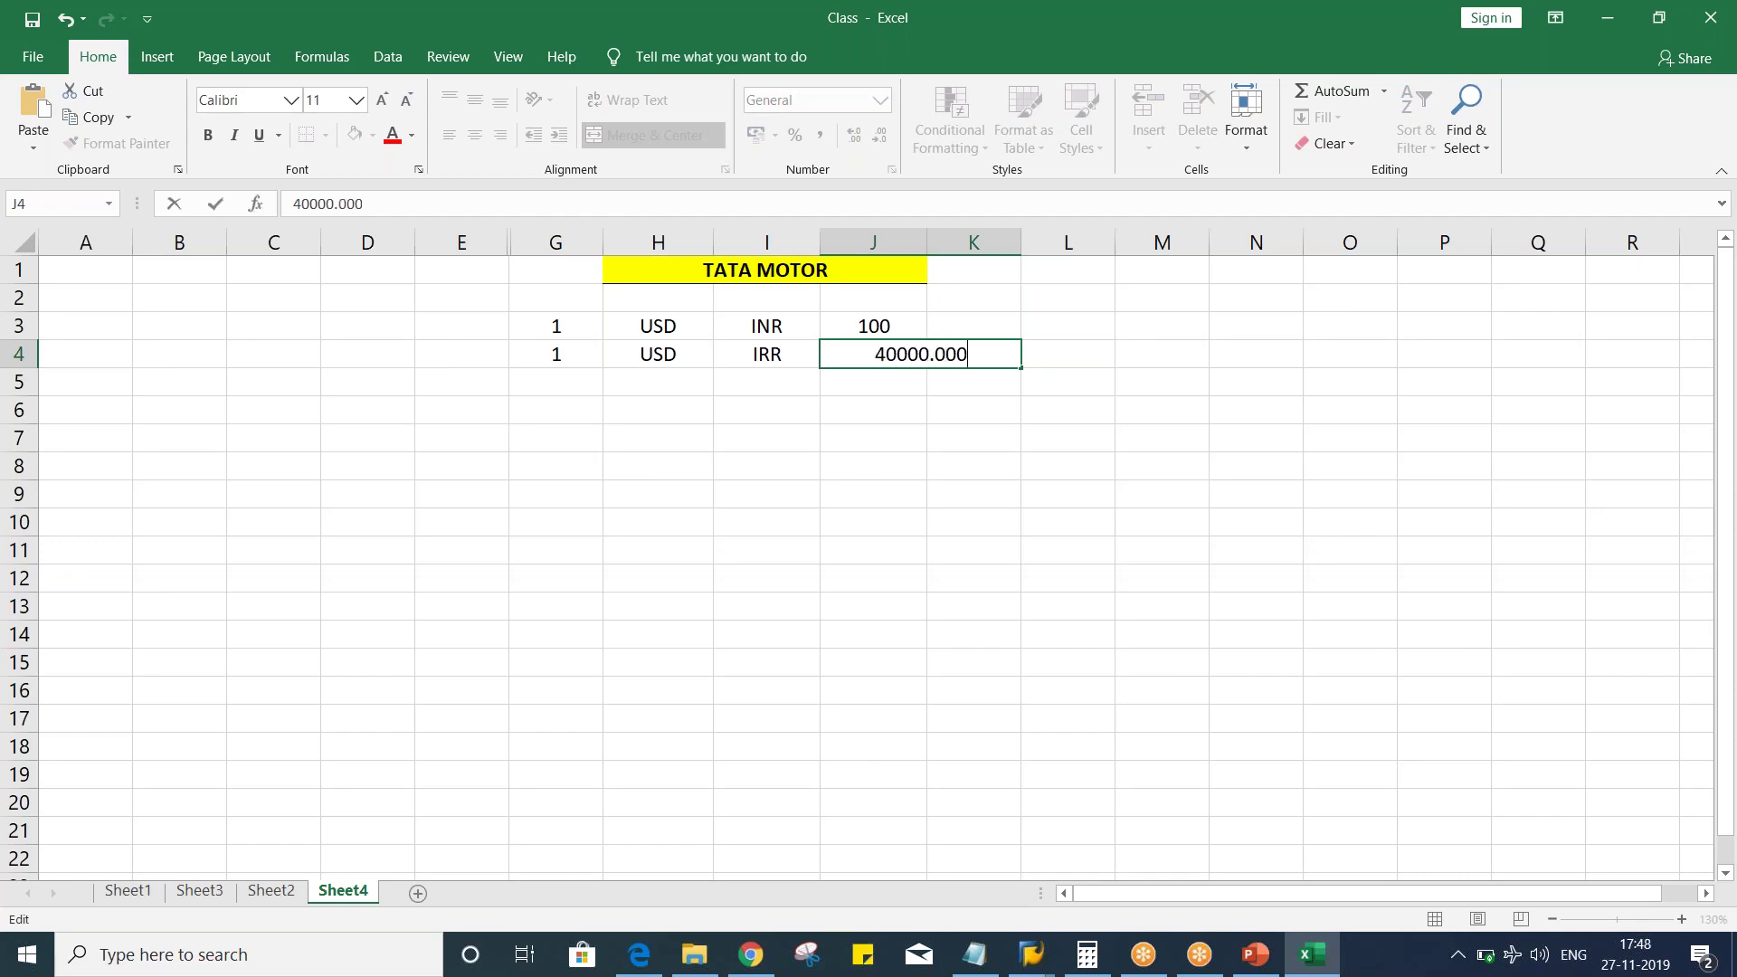
{"action": "type", "text": "00"}
{"action": "key", "text": "Return"}
Step: Store the IRR value in J4 as text reading 40000.00000 by prefixing it with an apostrophe
{"action": "left_click", "coordinate": [941, 362]}
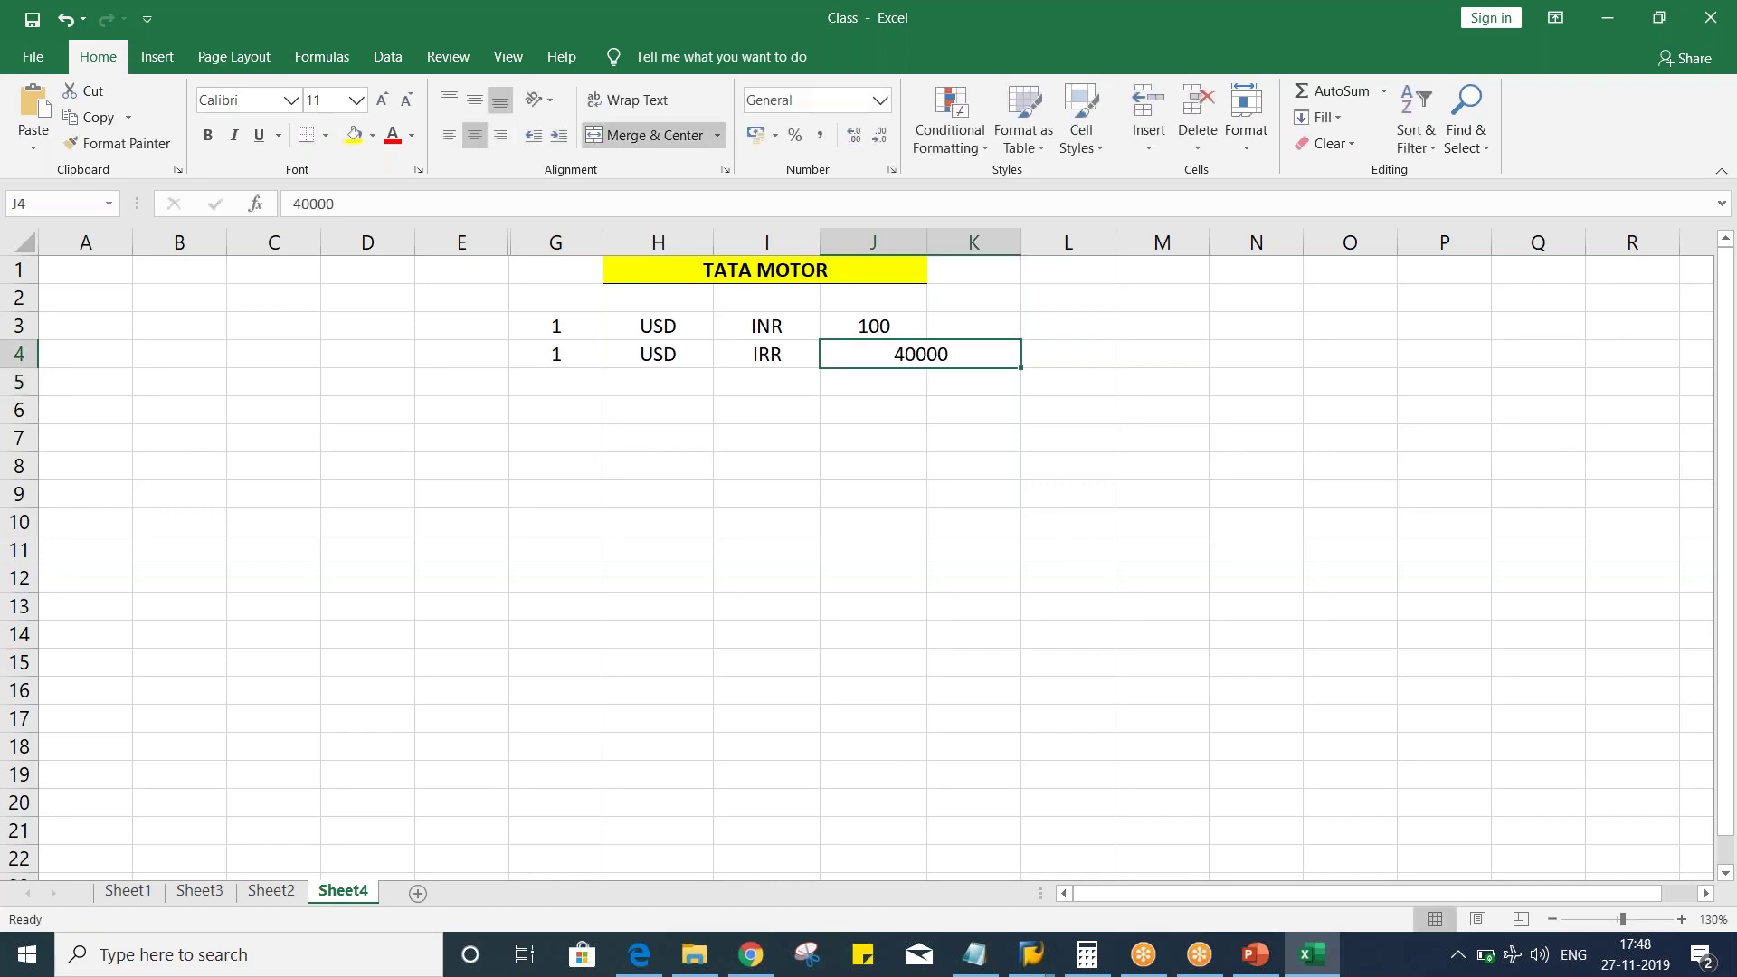
{"action": "key", "text": "F2"}
{"action": "type", "text": ".00000"}
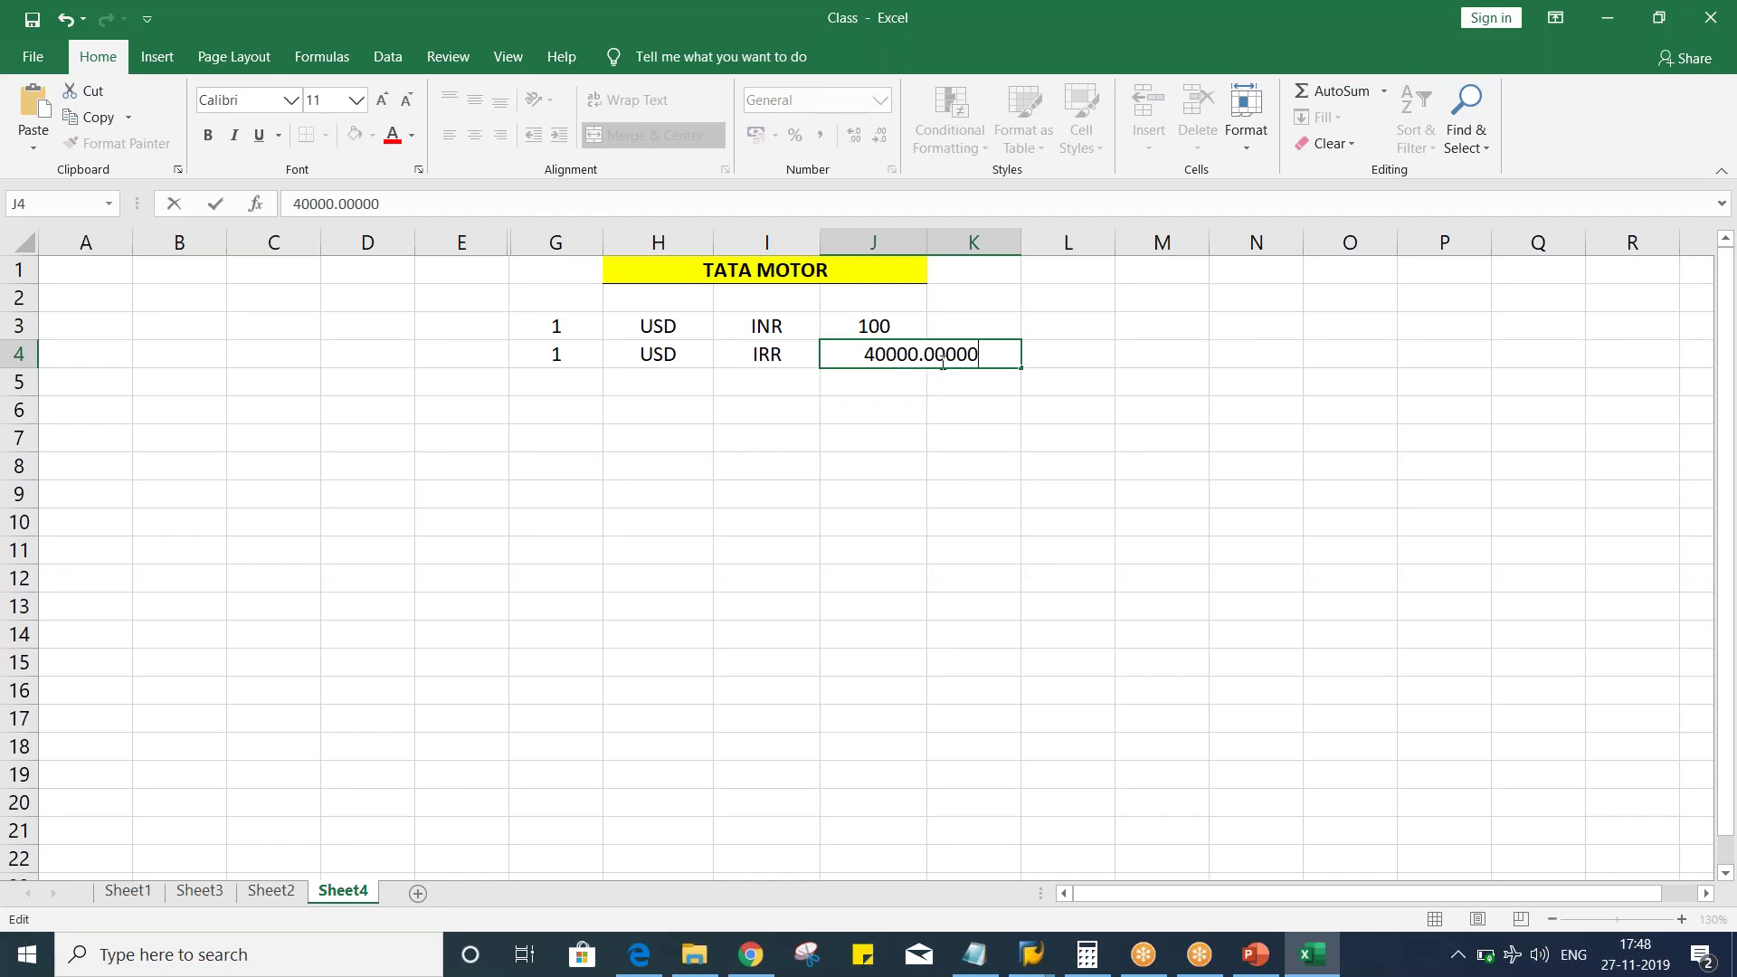
{"action": "left_click", "coordinate": [864, 358]}
{"action": "type", "text": "'"}
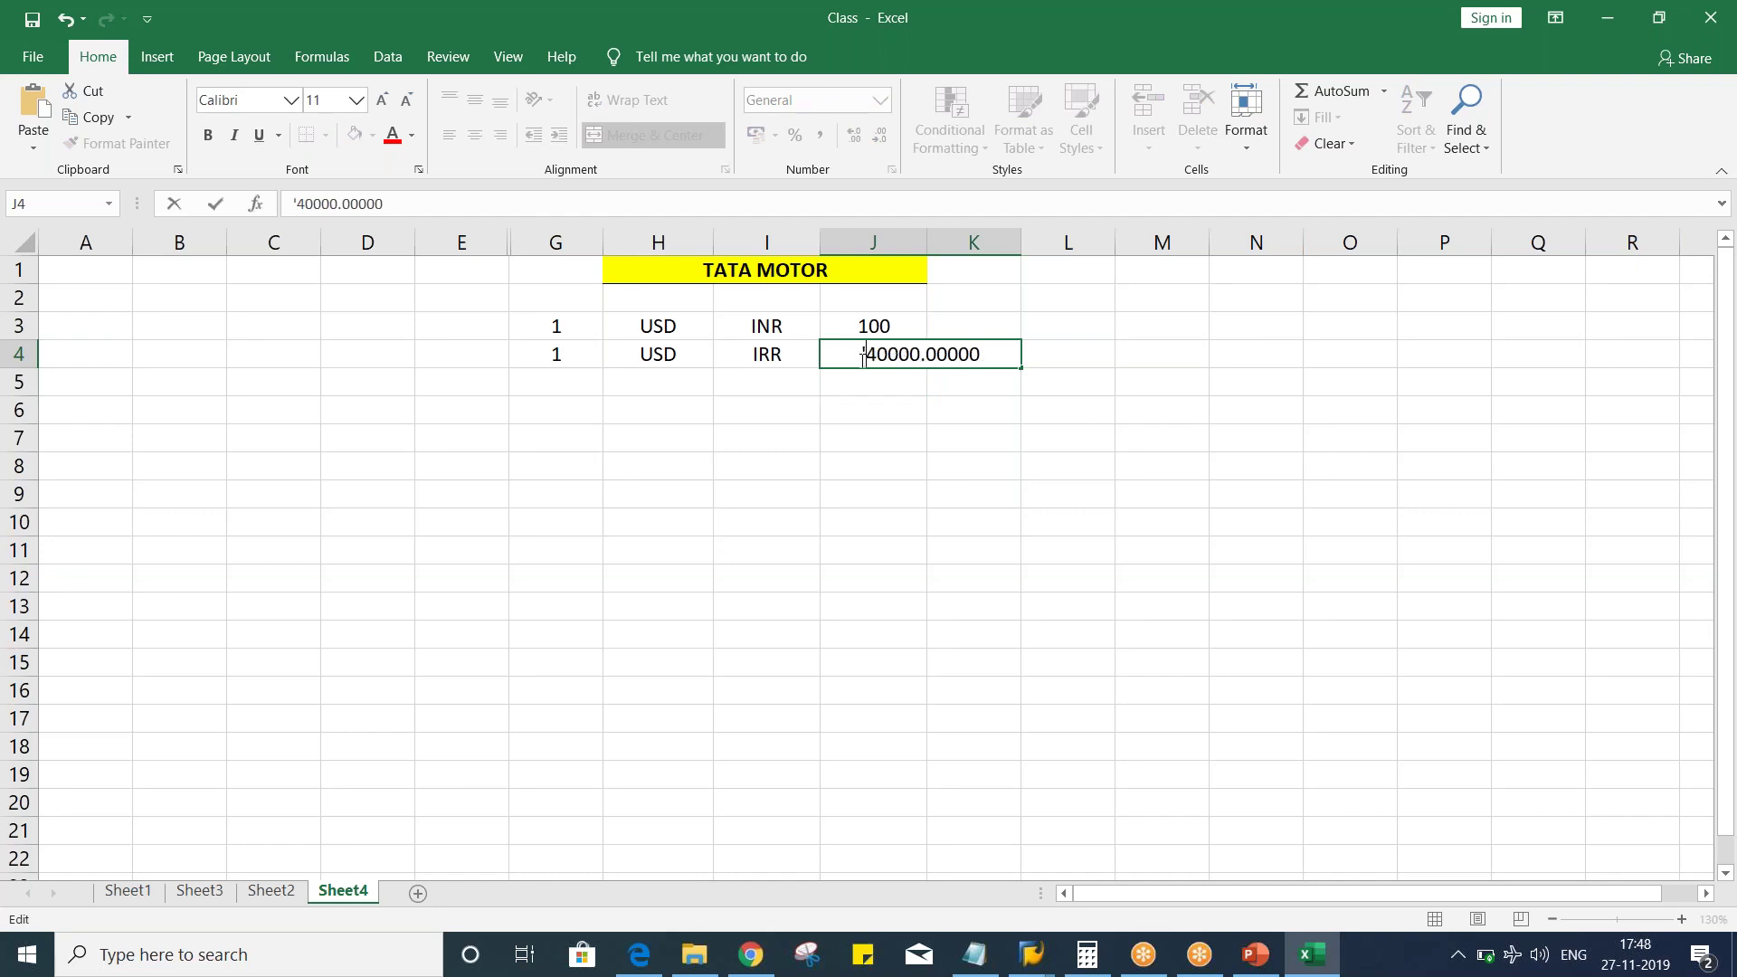
{"action": "key", "text": "Return"}
{"action": "left_click", "coordinate": [896, 361]}
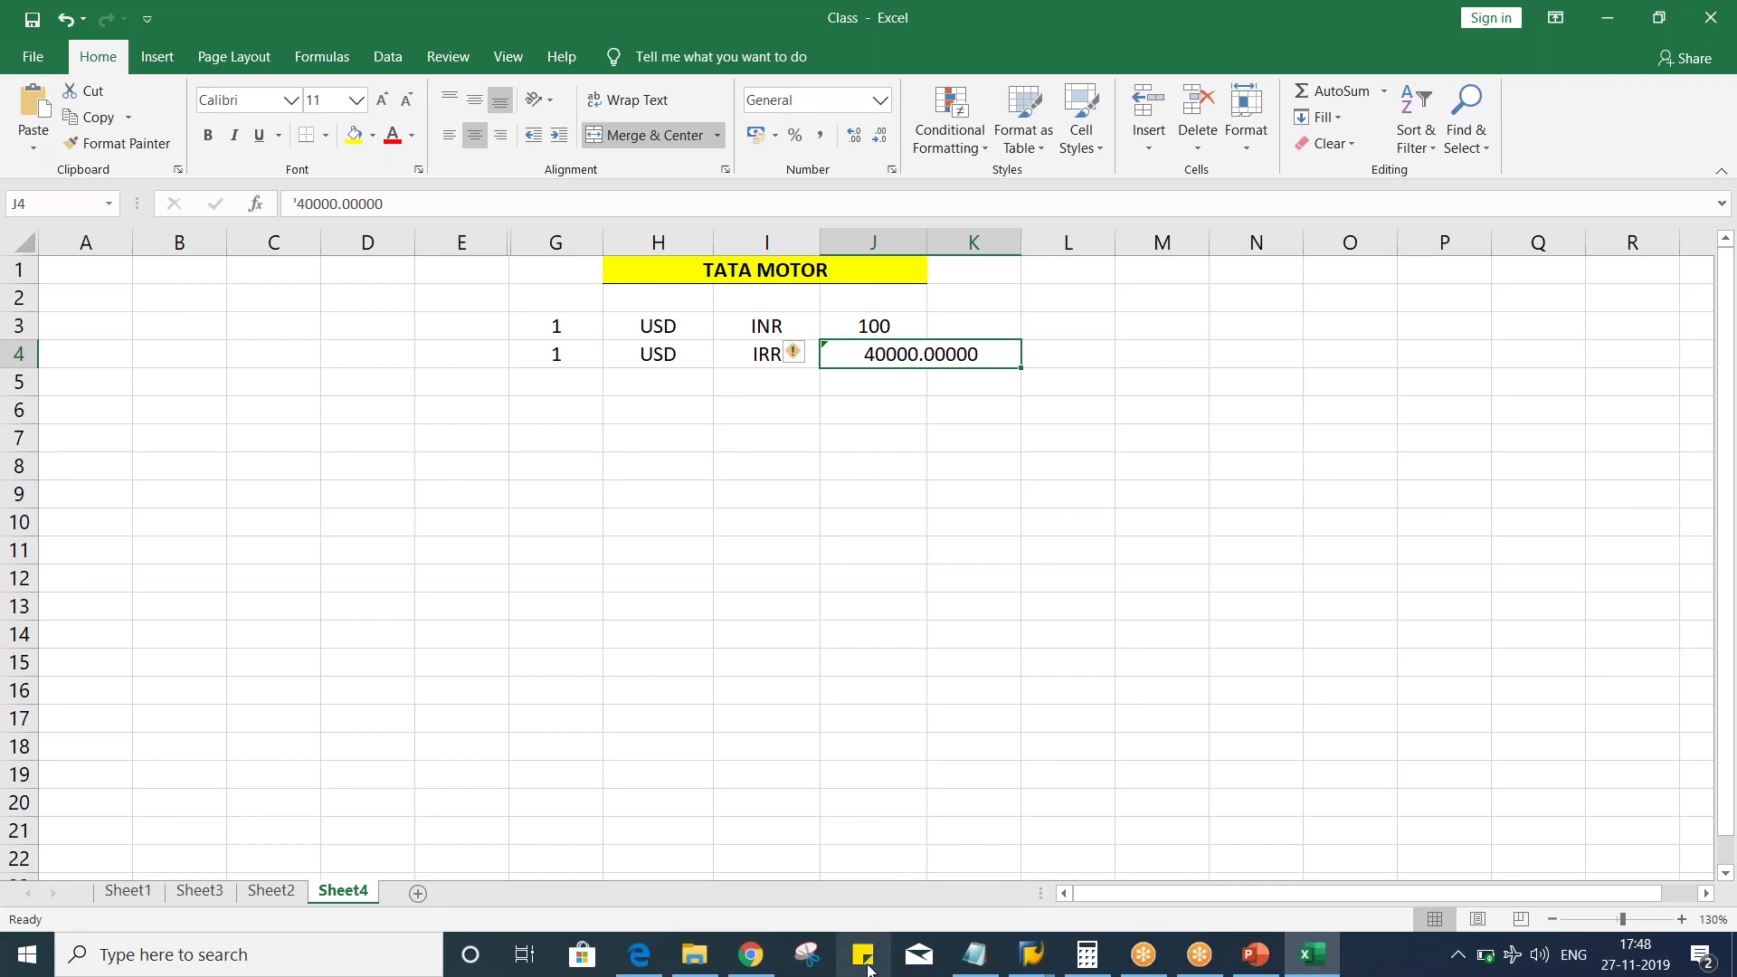
Step: Switch to the SAP exchange rate entries session and start a second entry with rate type M valid from 27.11.2019
{"action": "left_click", "coordinate": [1050, 970]}
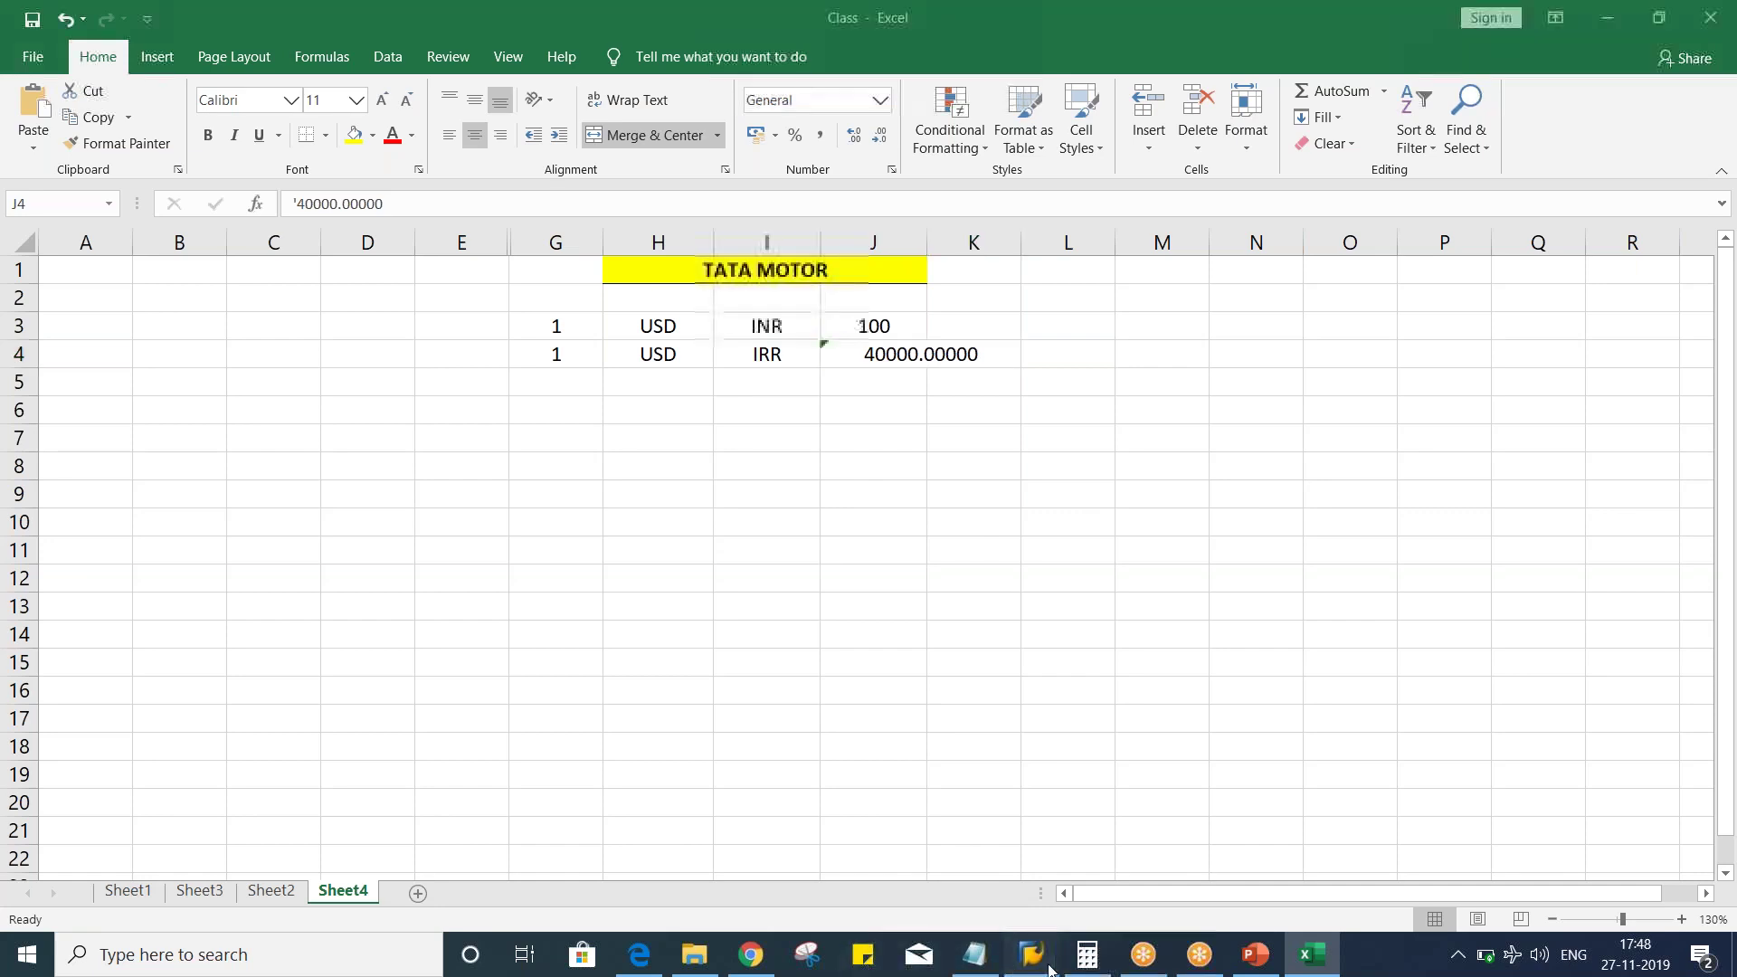
{"action": "left_click", "coordinate": [1270, 898]}
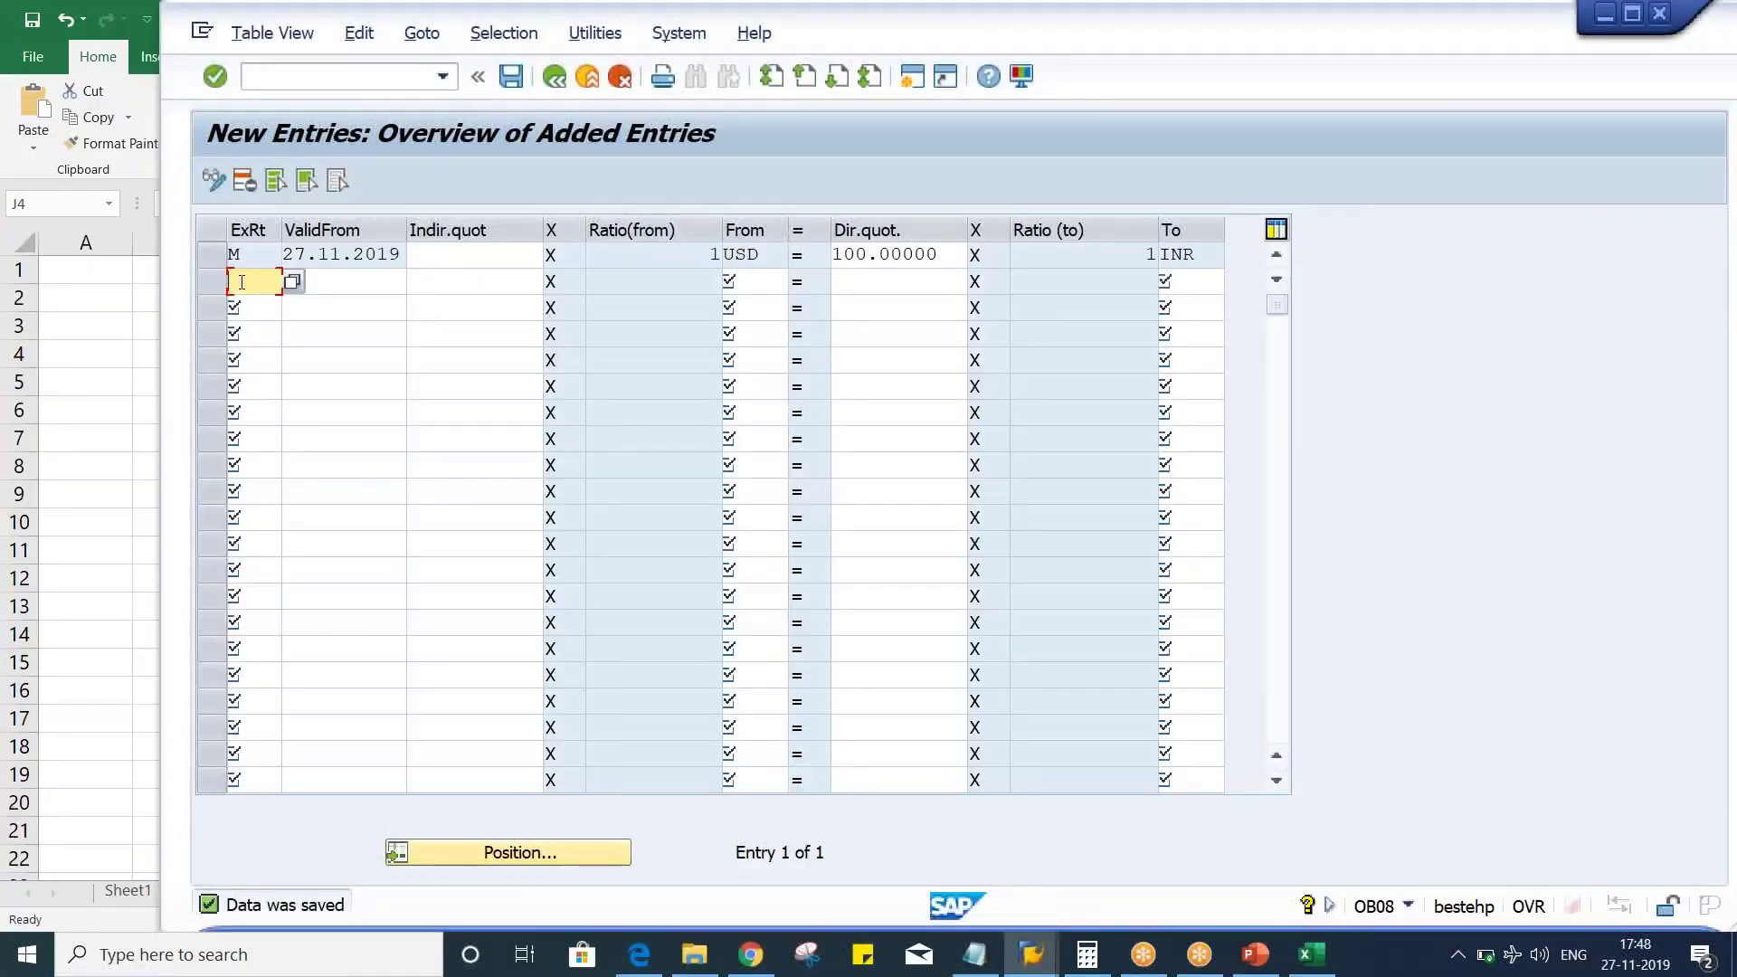
{"action": "type", "text": "M"}
{"action": "key", "text": "Tab"}
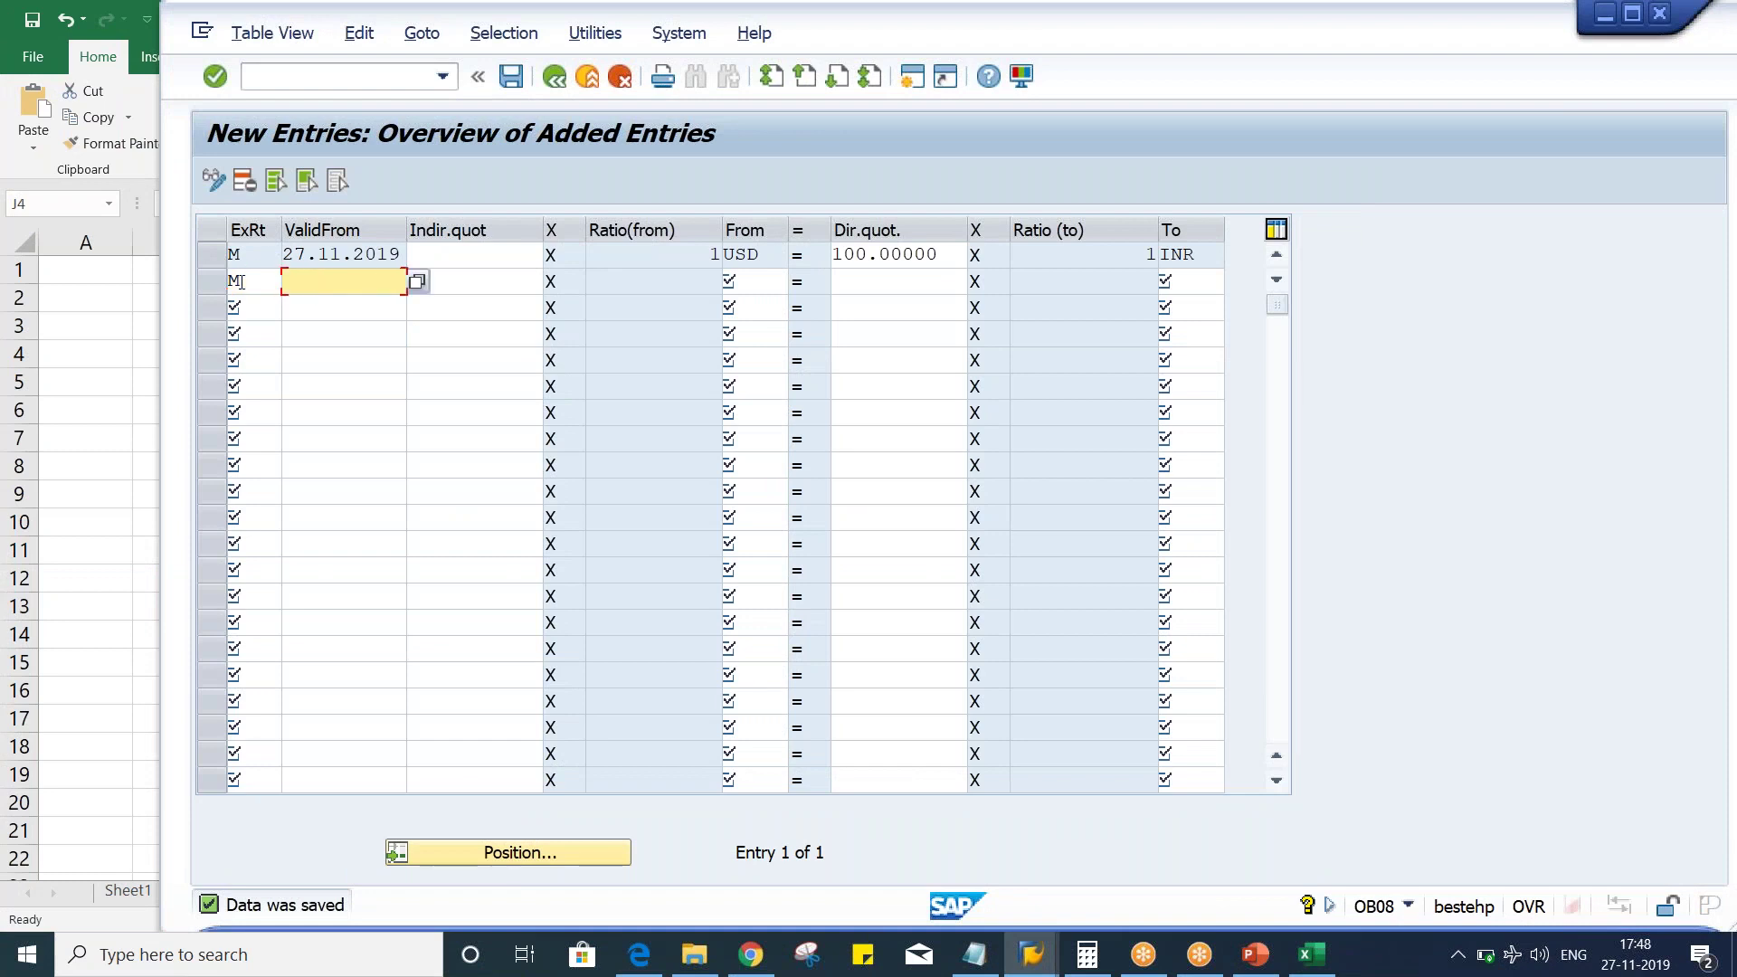
{"action": "key", "text": "Down"}
{"action": "key", "text": "Return"}
Step: Set the from-currency of the second exchange rate entry to USD
{"action": "key", "text": "Tab"}
{"action": "key", "text": "Tab"}
{"action": "type", "text": "U"}
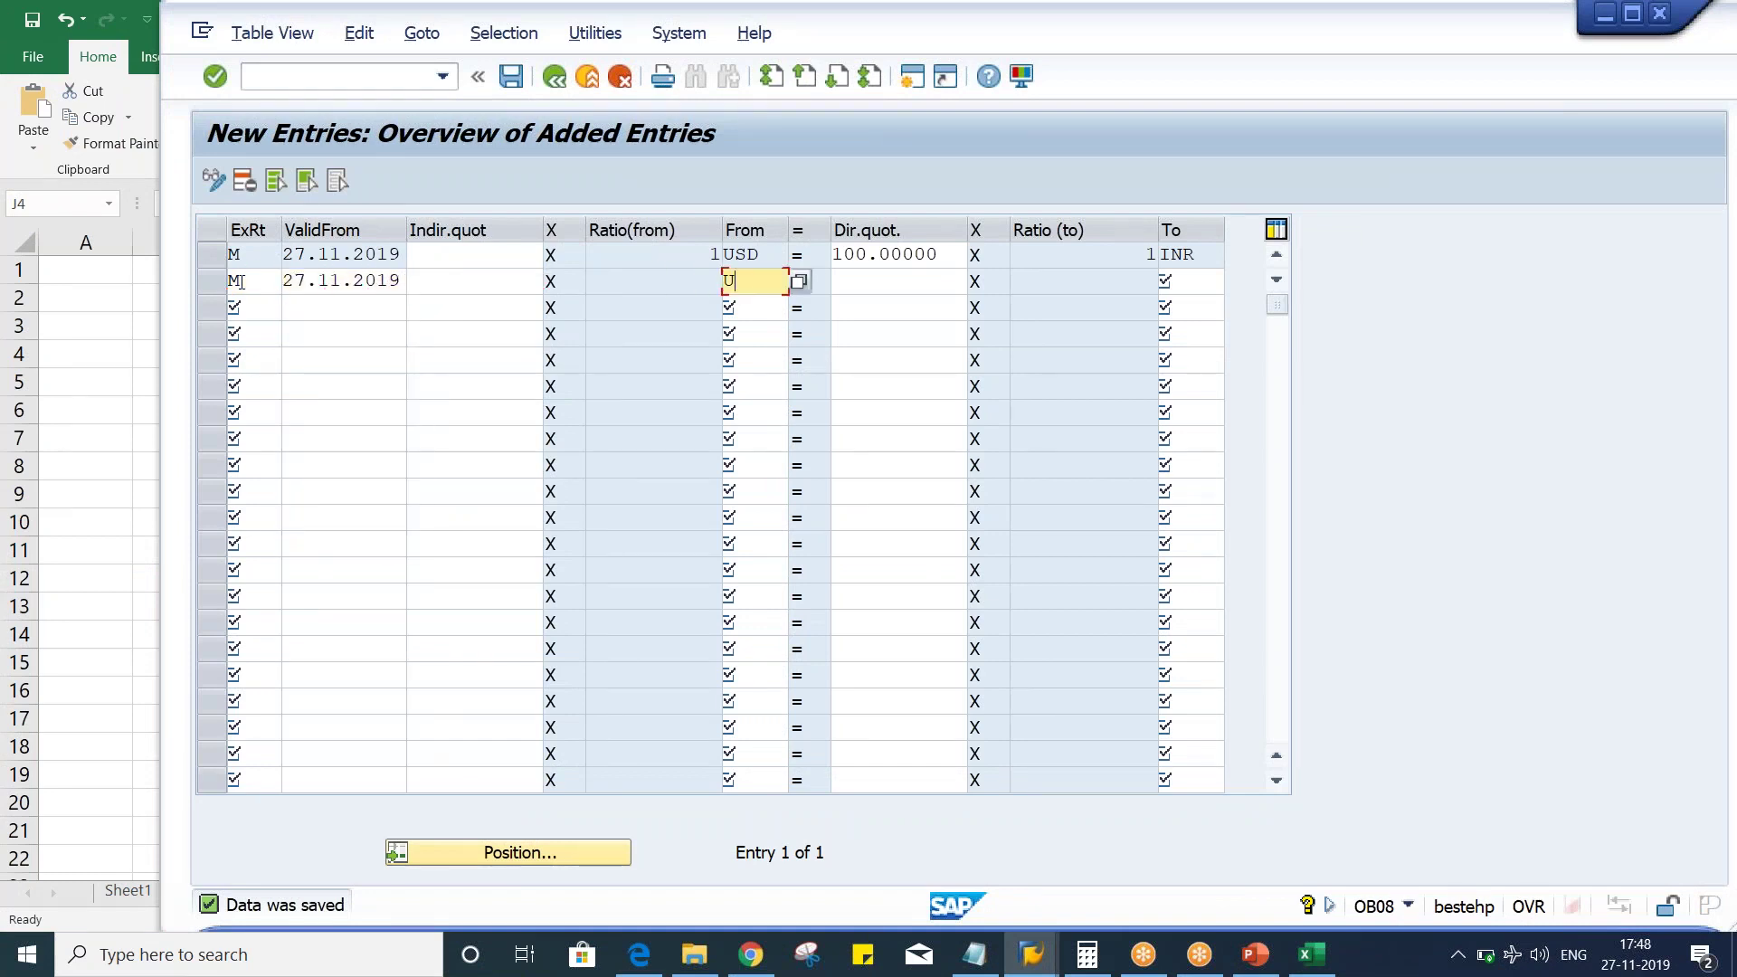
{"action": "key", "text": "Down"}
{"action": "key", "text": "Return"}
{"action": "key", "text": "Tab"}
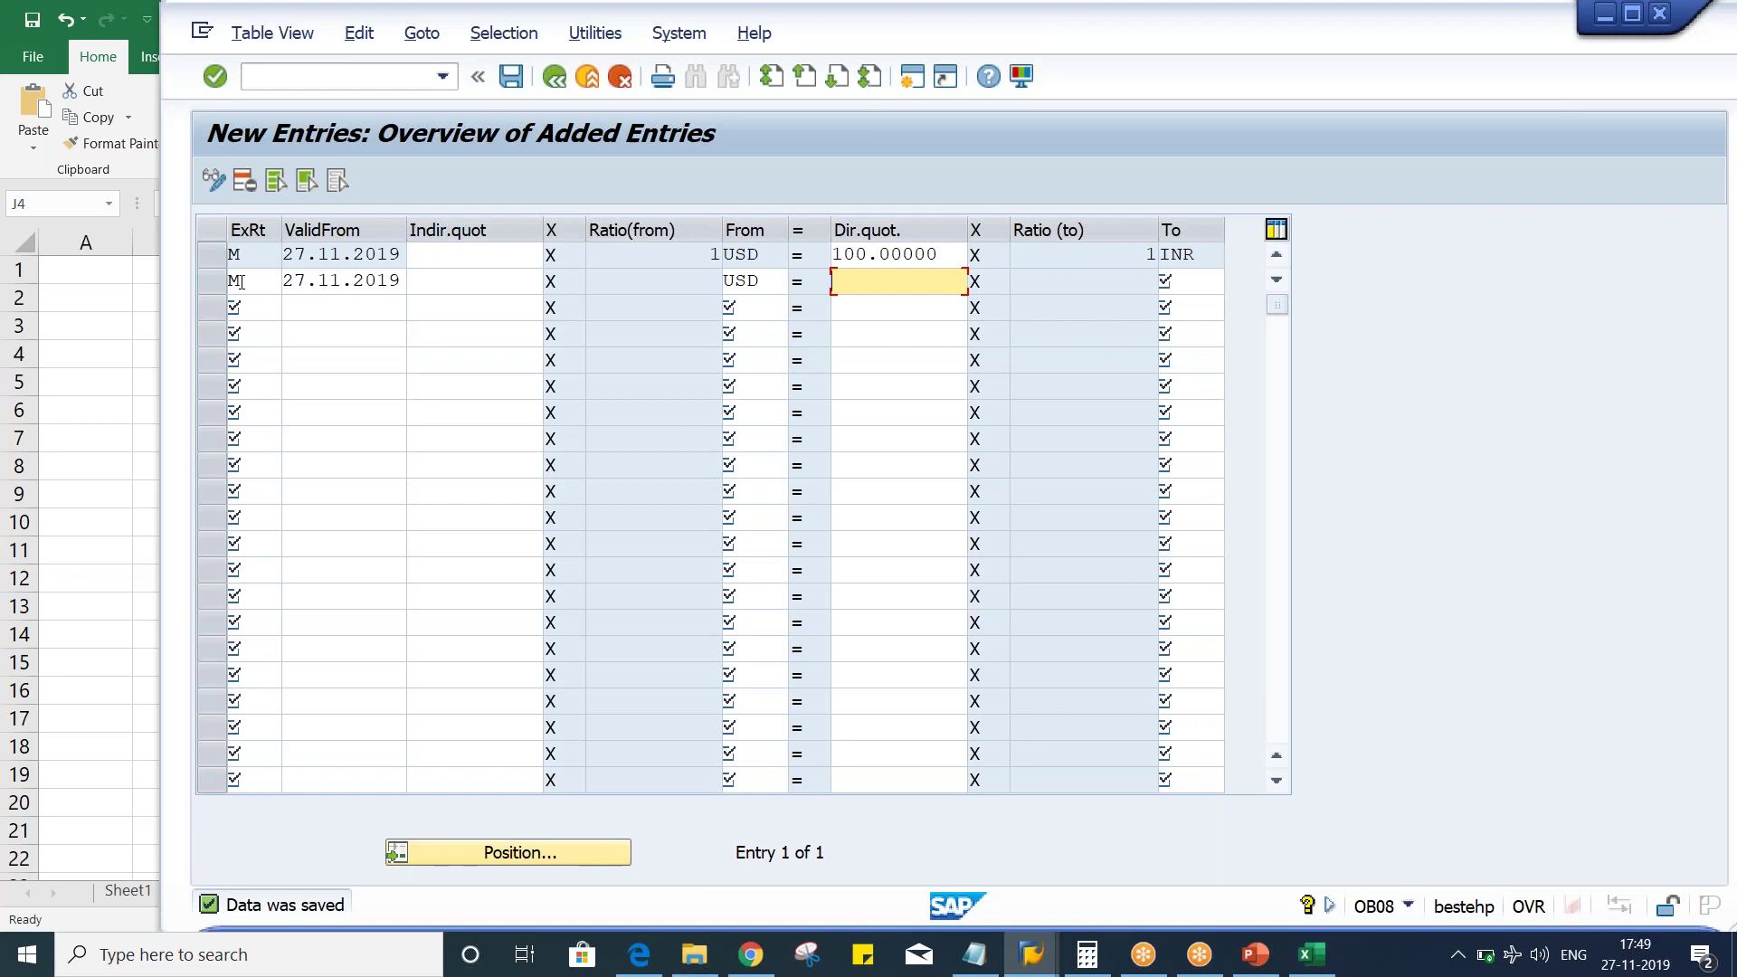
Step: Set the second entry's to-currency to IRR and try to validate it with a direct quotation of 40000
{"action": "type", "text": "40000"}
{"action": "left_click", "coordinate": [1192, 282]}
{"action": "type", "text": "IRR"}
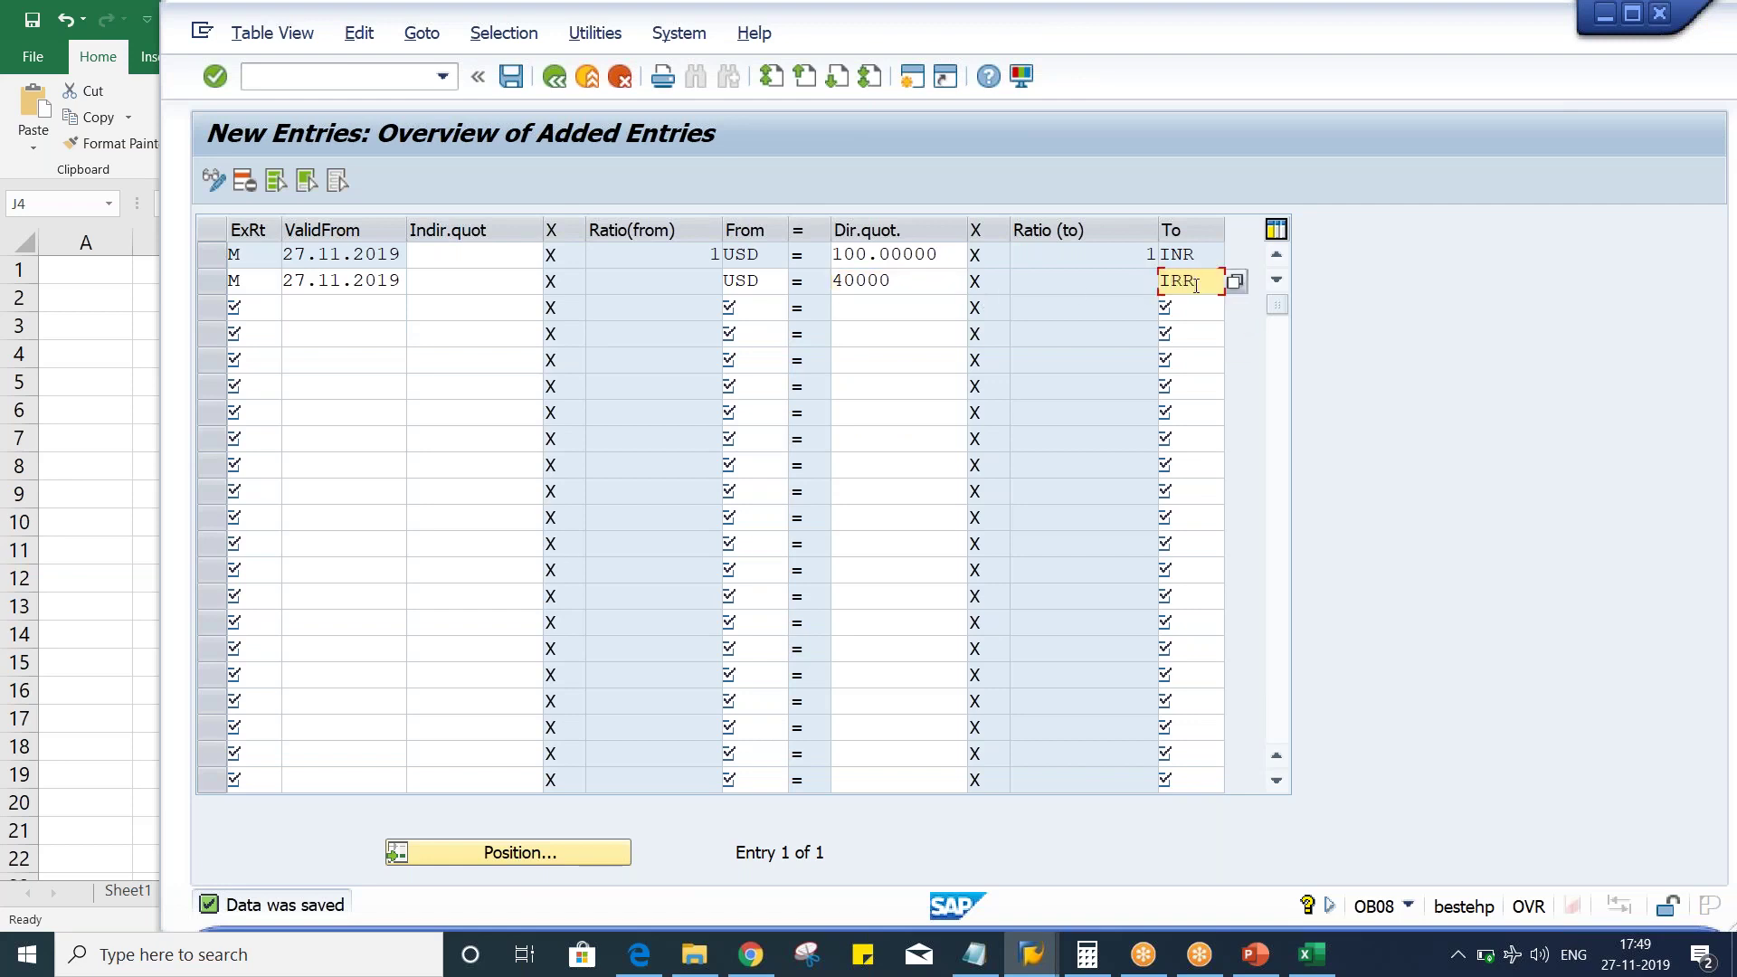
{"action": "key", "text": "Return"}
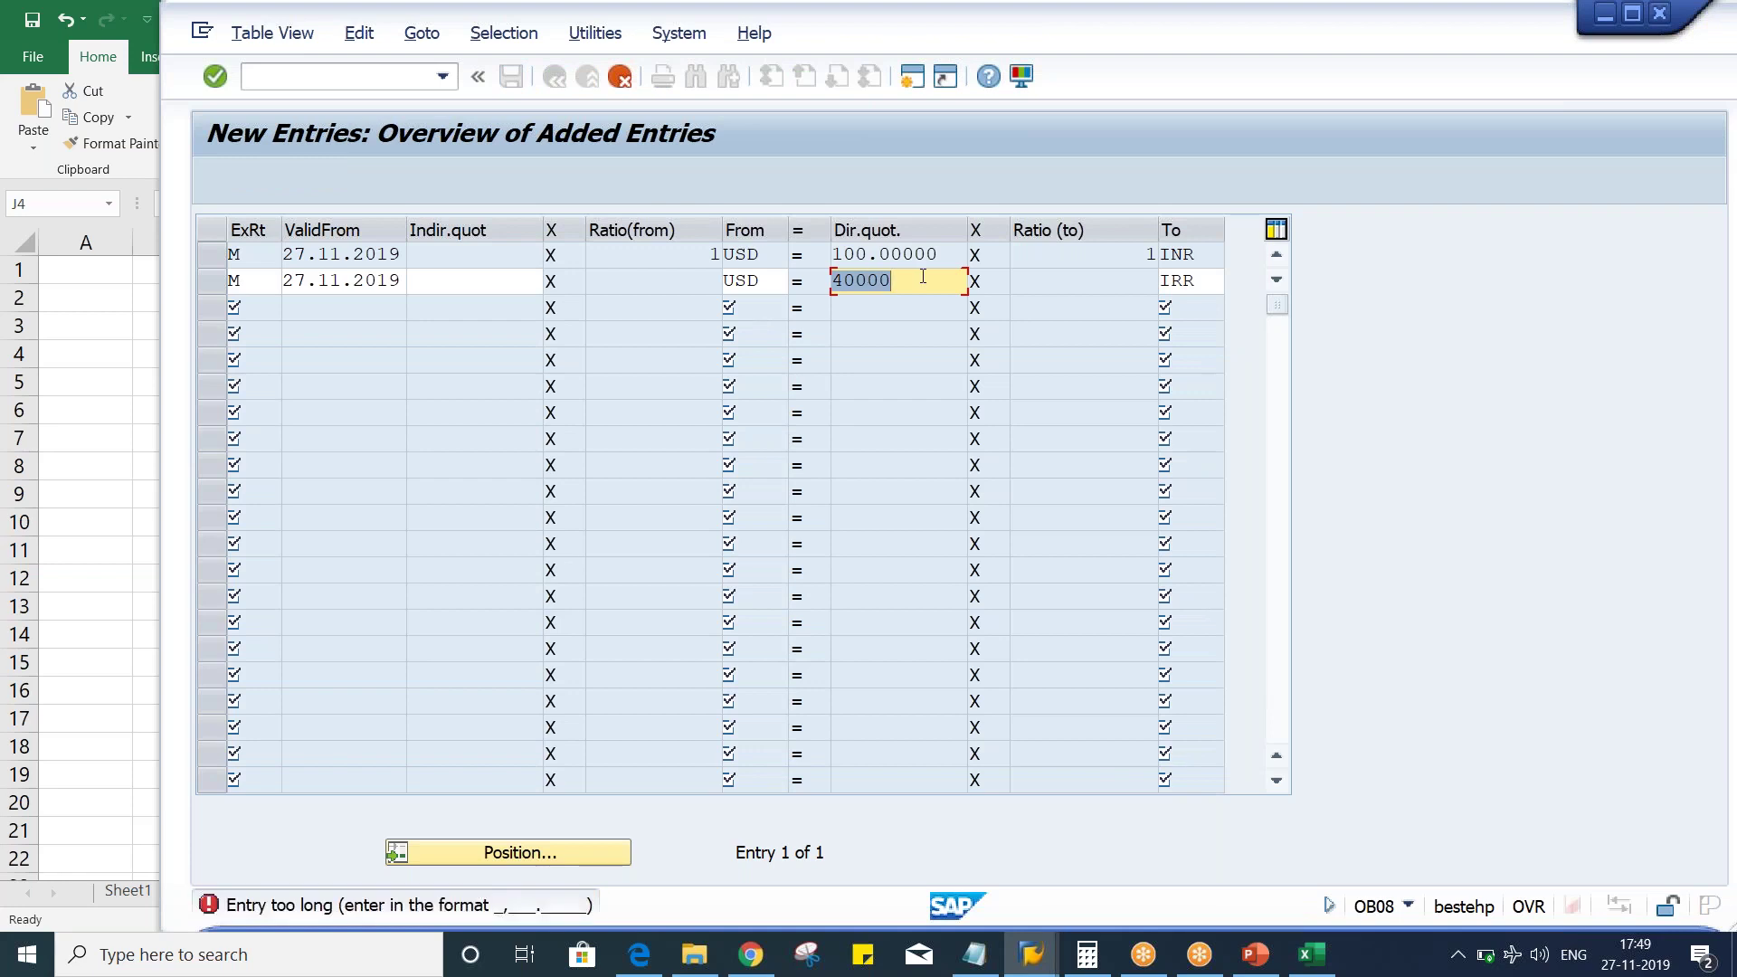
Step: Change the direct quotation of the USD to IRR entry to 4000, validate it and highlight its decimal places
{"action": "left_click", "coordinate": [923, 276]}
{"action": "key", "text": "BackSpace"}
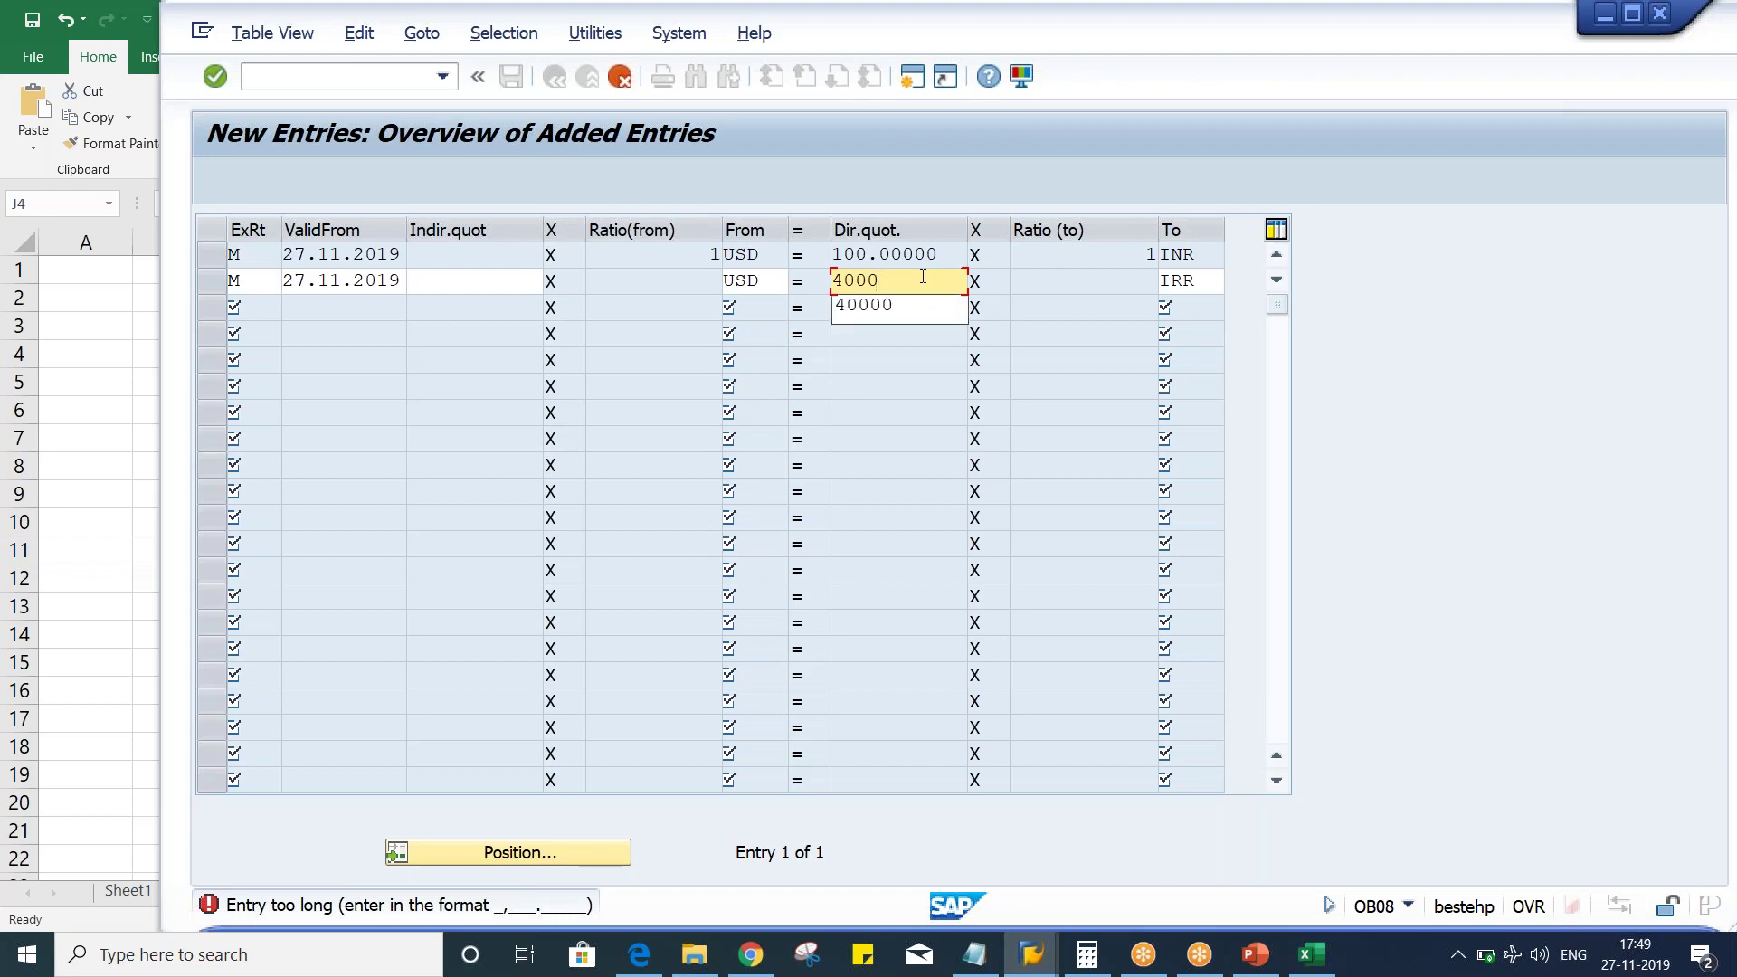
{"action": "key", "text": "Return"}
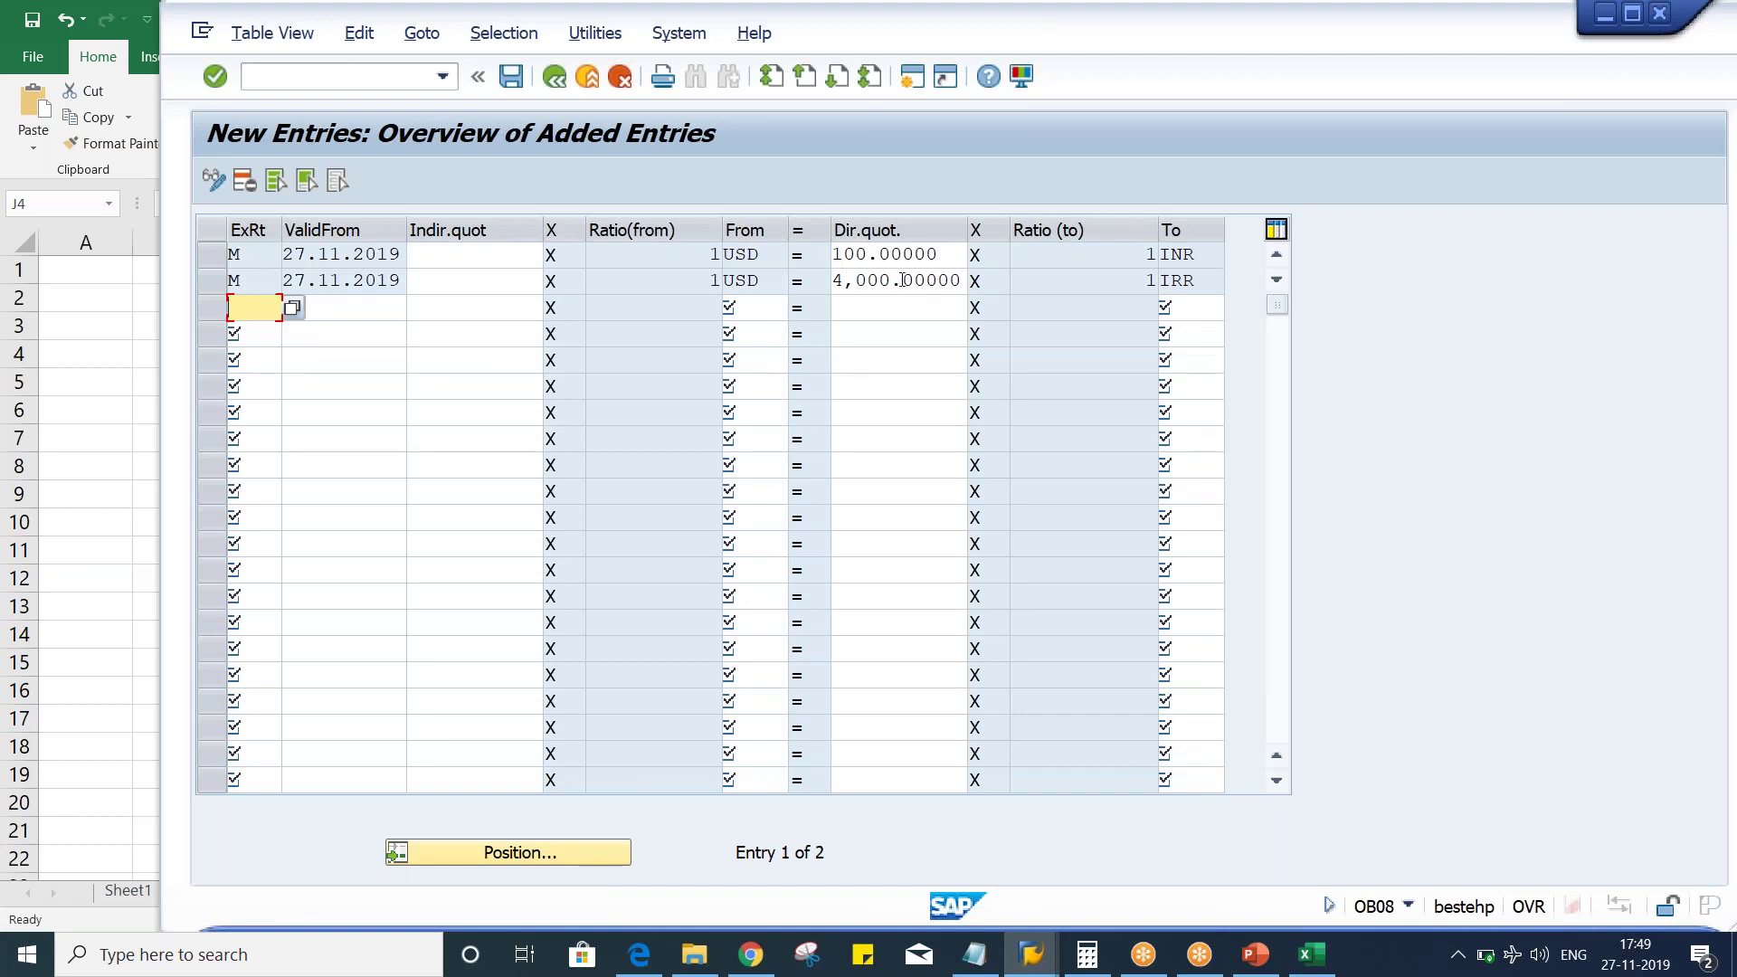
{"action": "left_click_drag", "start_coordinate": [902, 280], "coordinate": [1021, 281]}
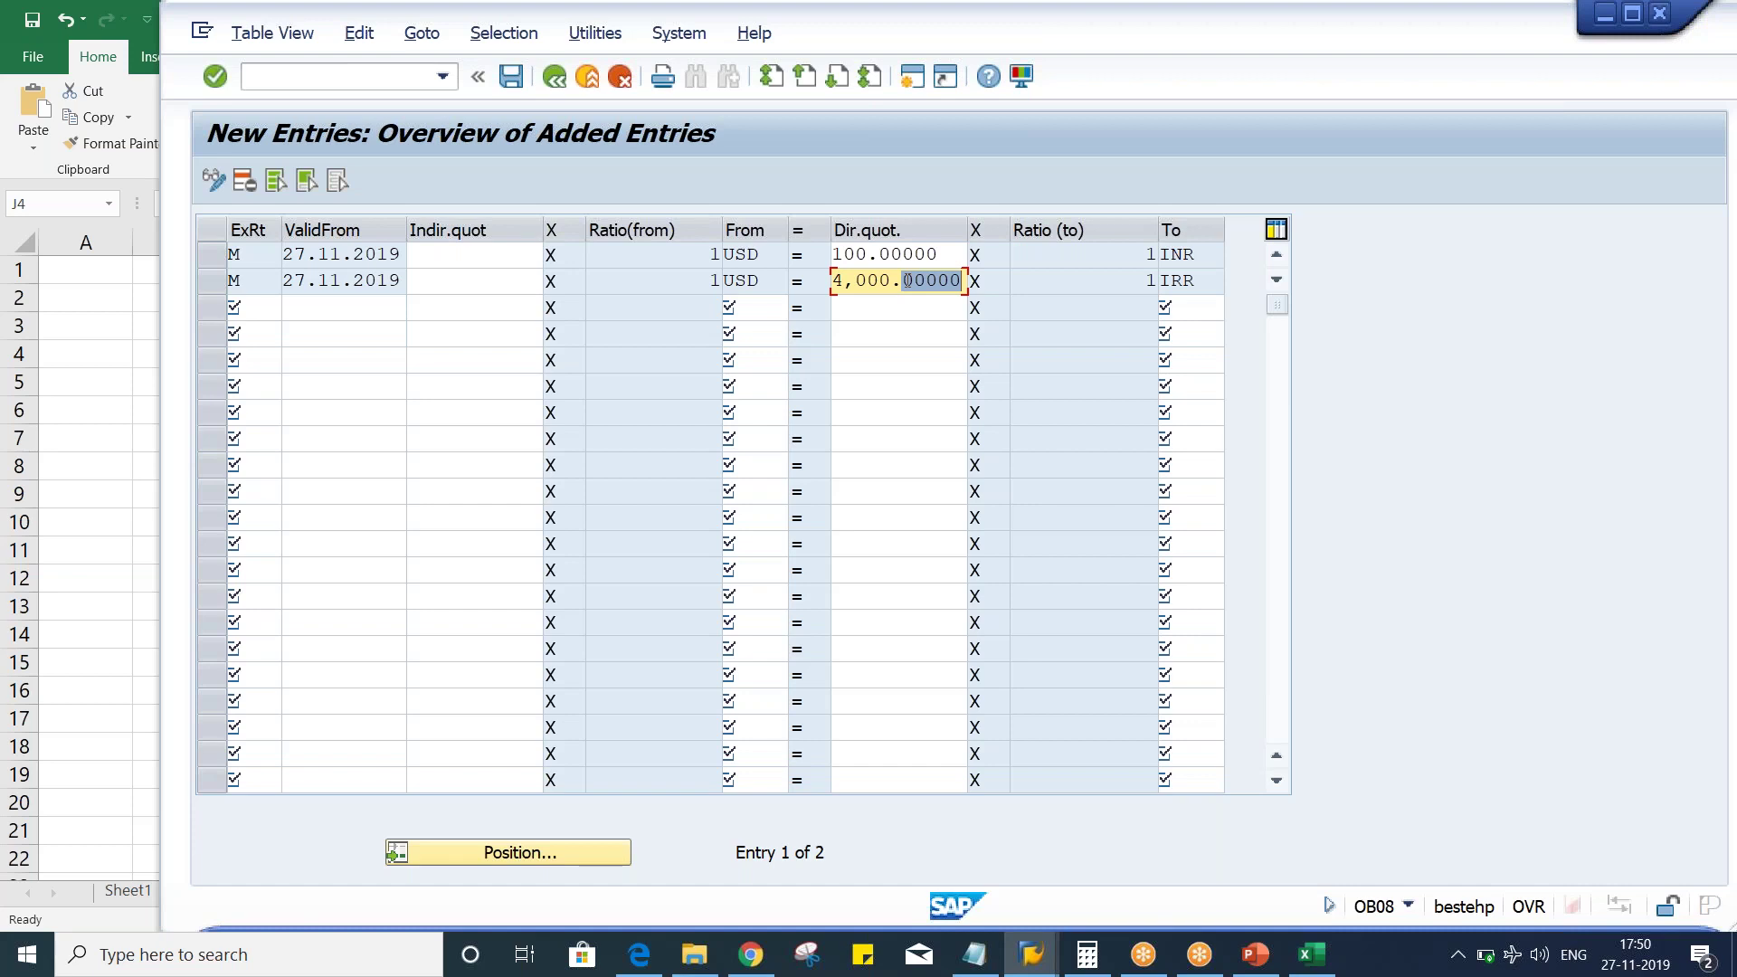
Step: Clear the direct quotation of the USD to IRR entry and enter 4000 again
{"action": "key", "text": "BackSpace"}
{"action": "key", "text": "BackSpace"}
{"action": "key", "text": "BackSpace"}
{"action": "key", "text": "BackSpace"}
{"action": "key", "text": "BackSpace"}
{"action": "key", "text": "BackSpace"}
{"action": "key", "text": "BackSpace"}
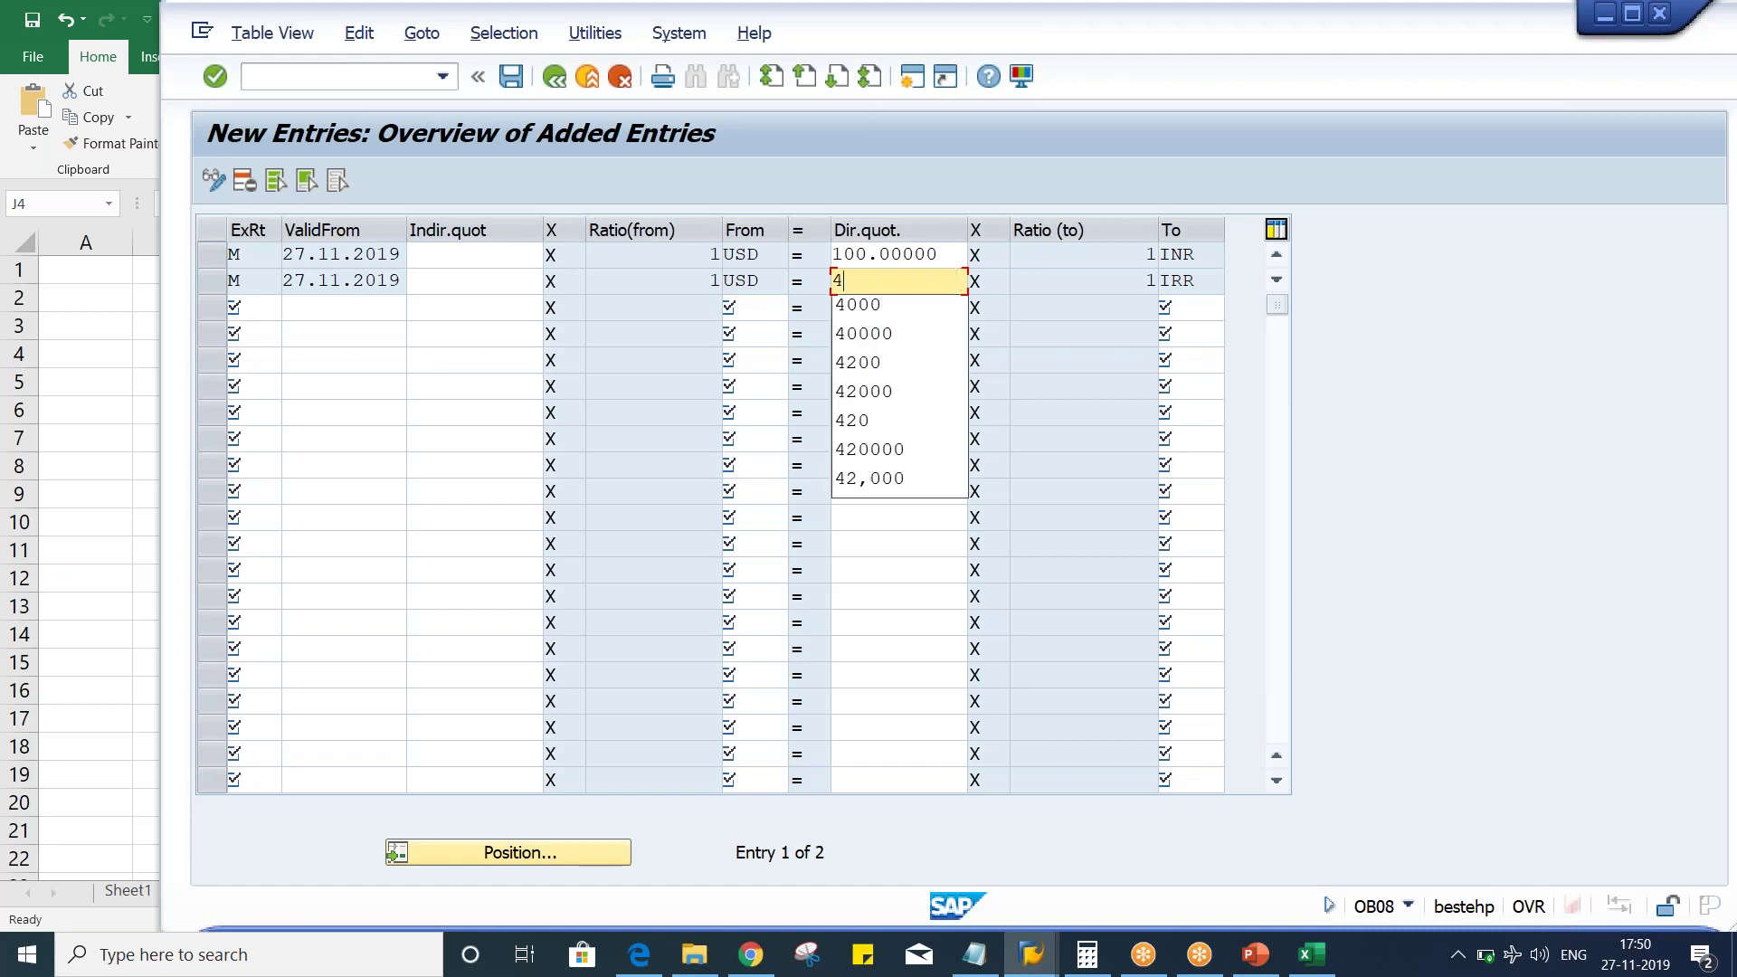
{"action": "key", "text": "Escape"}
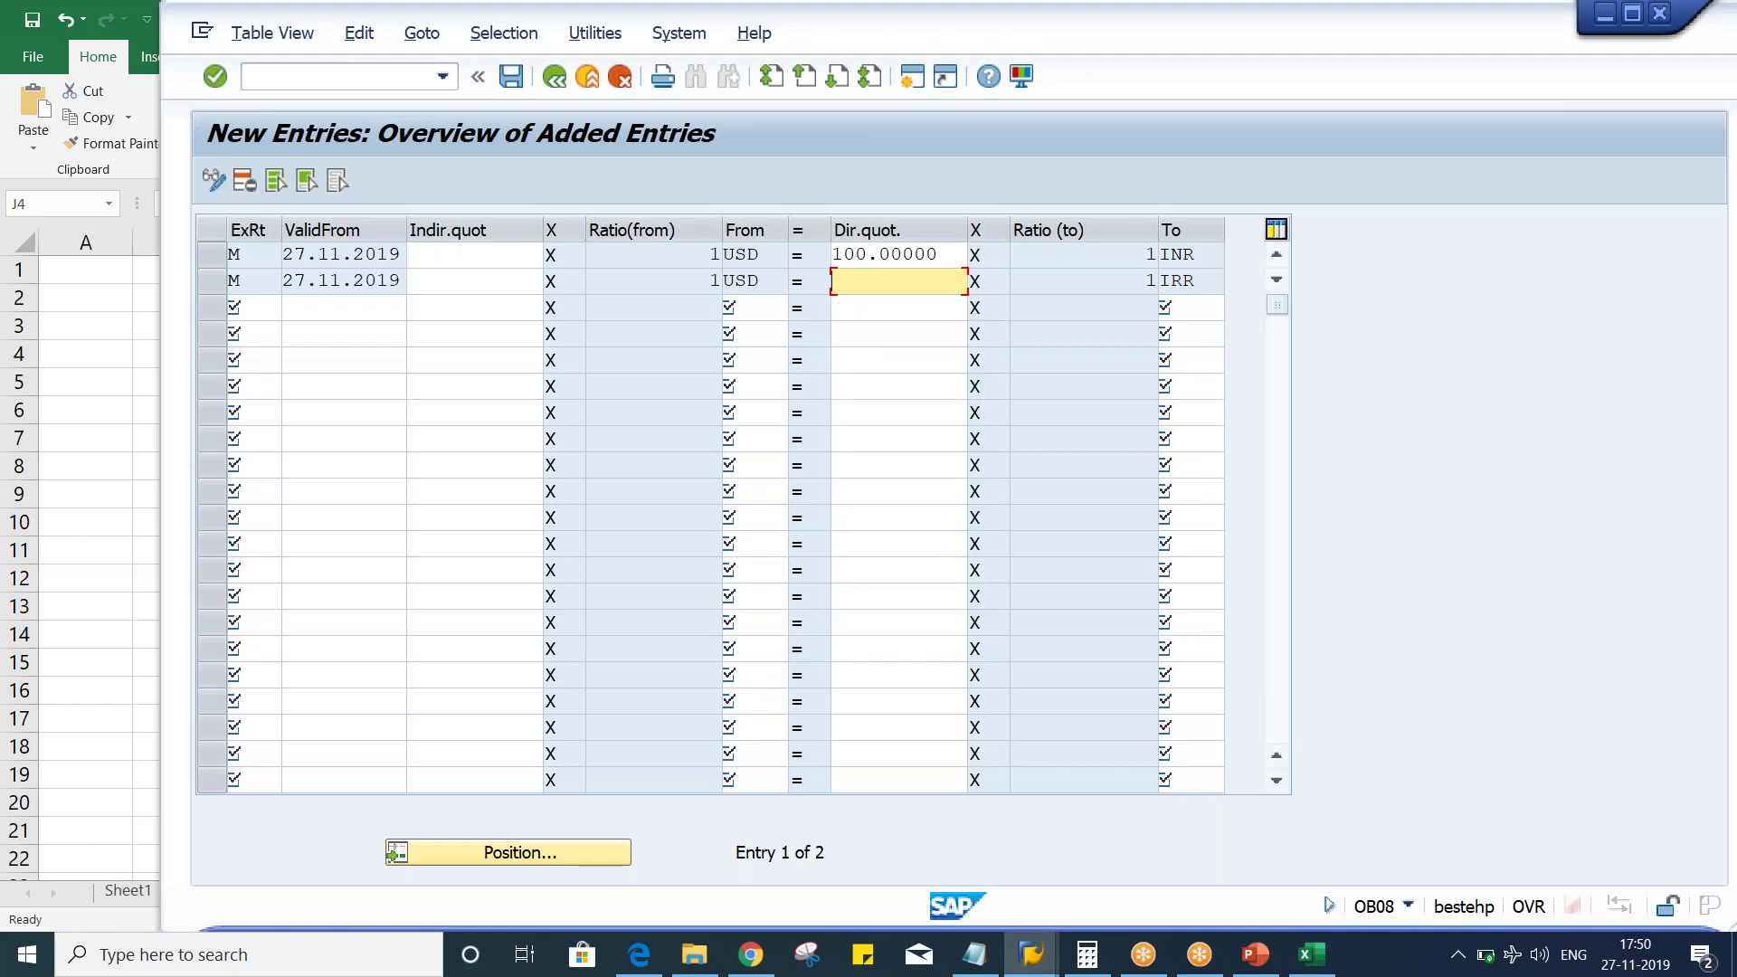
{"action": "left_click", "coordinate": [892, 284]}
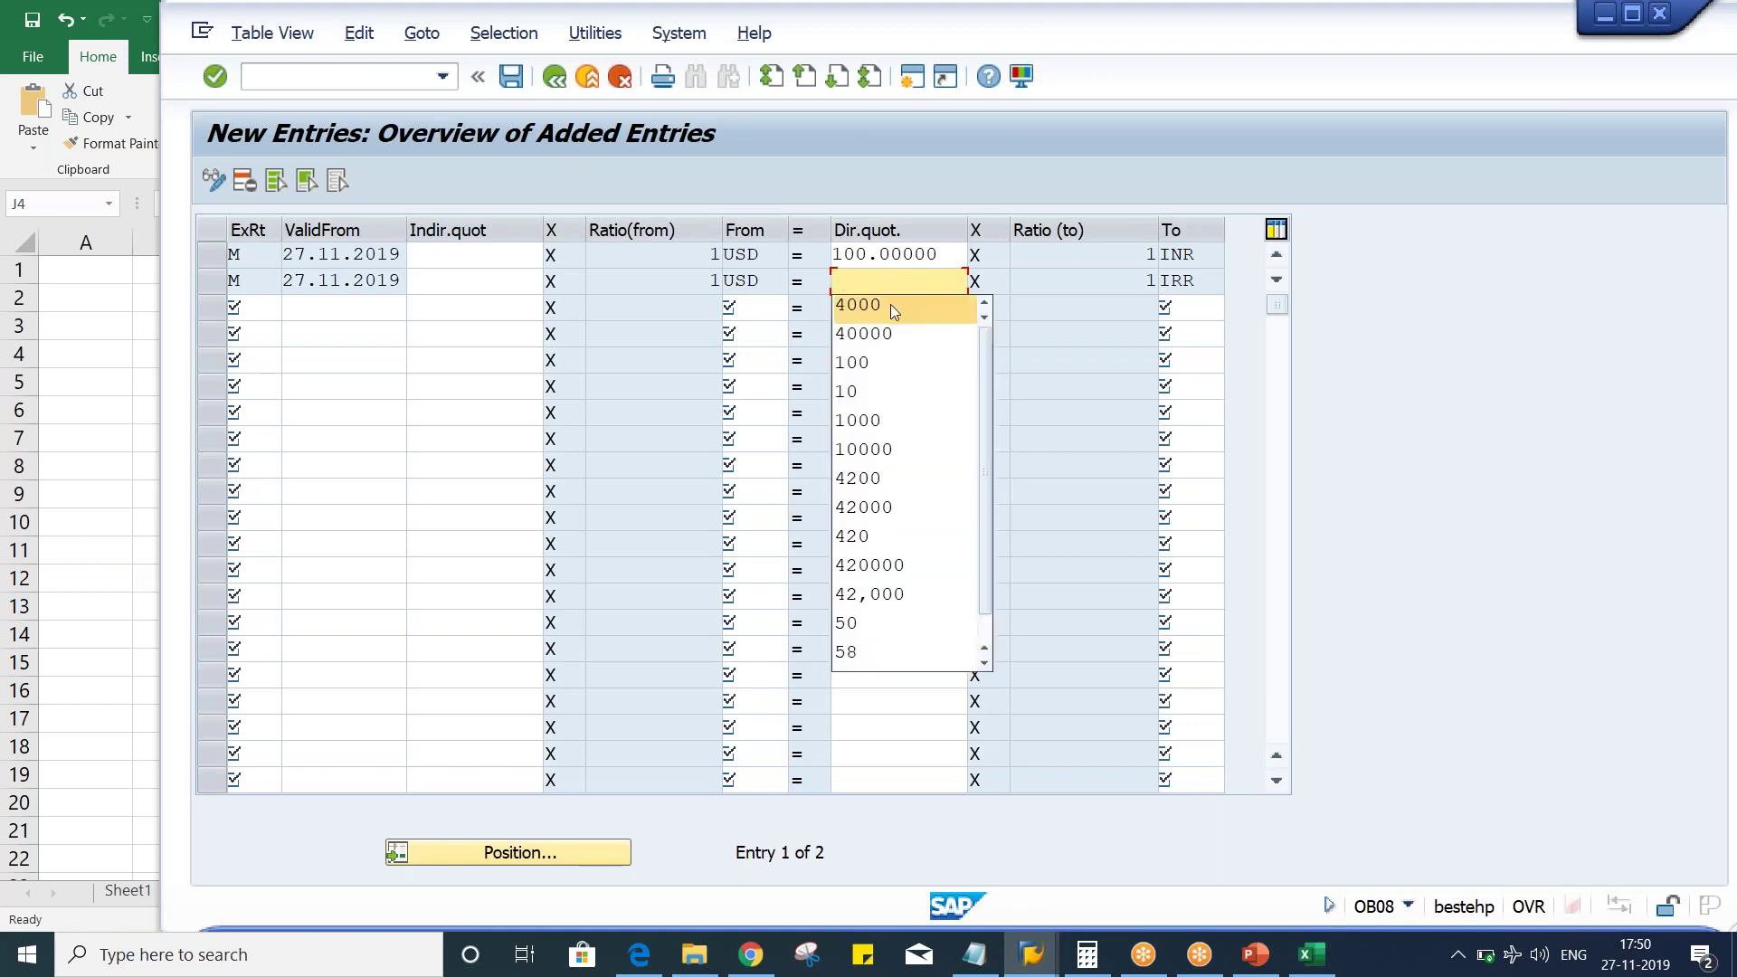
{"action": "left_click", "coordinate": [890, 304]}
Step: Replace the direct quotation of the USD to INR entry with 40000 and try to validate it
{"action": "left_click", "coordinate": [943, 255]}
{"action": "left_click_drag", "start_coordinate": [943, 255], "coordinate": [834, 255]}
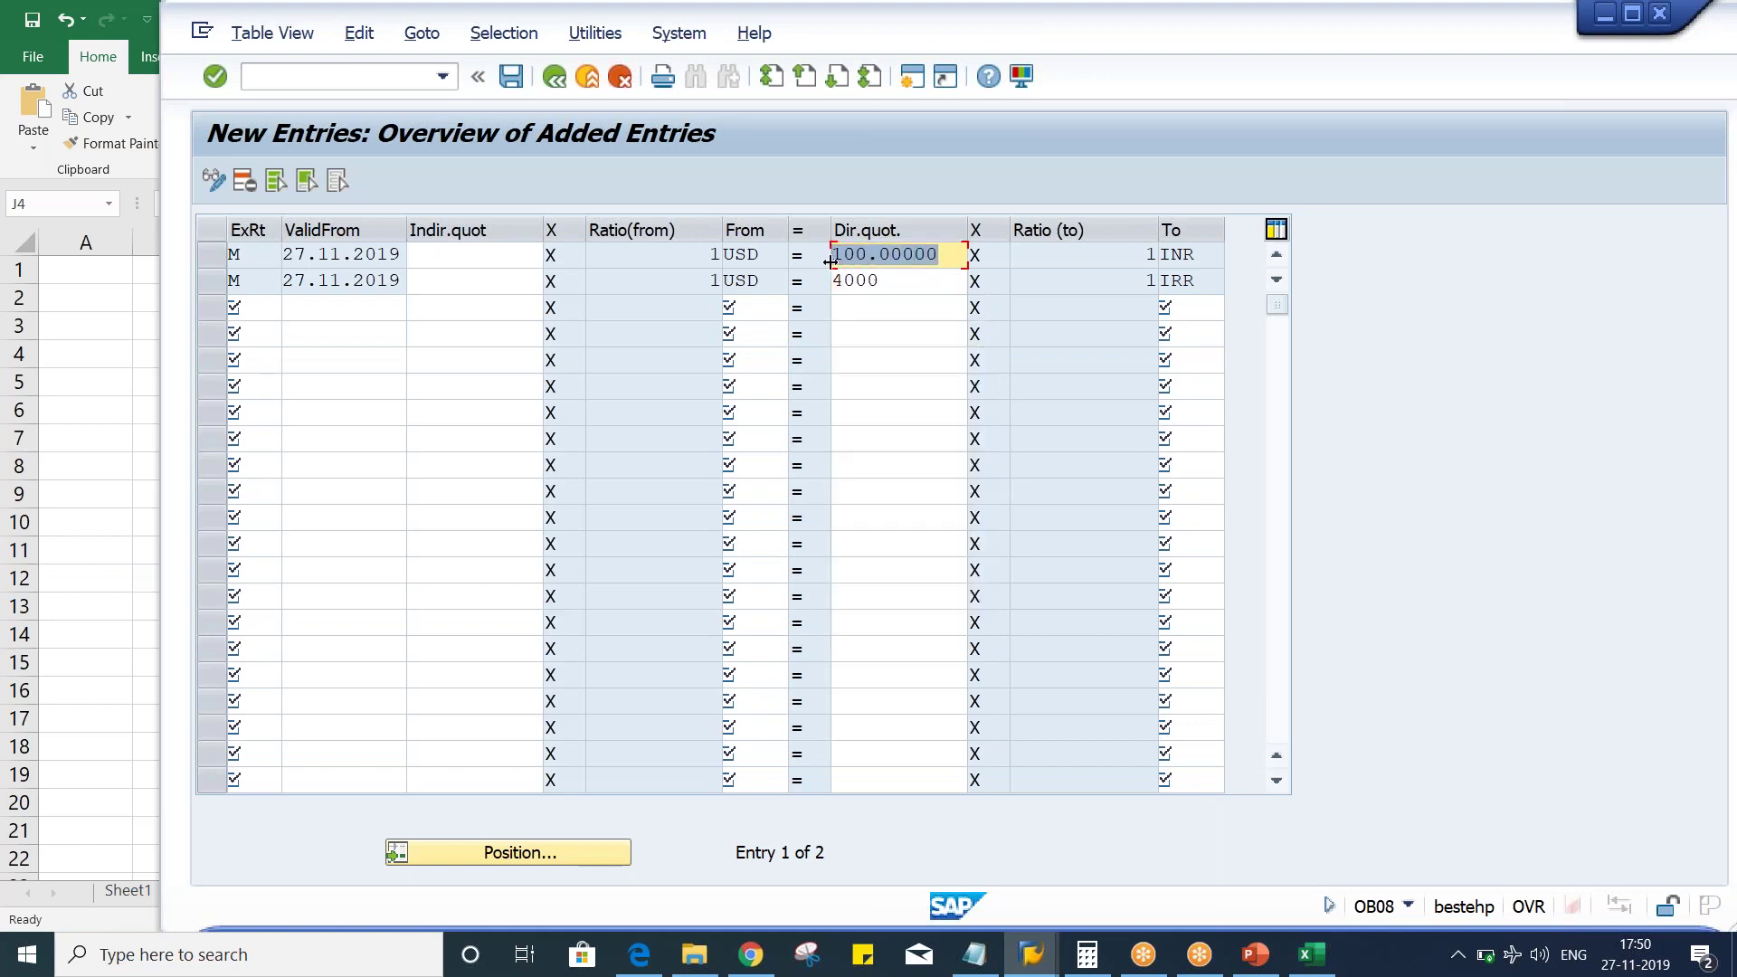
{"action": "key", "text": "BackSpace"}
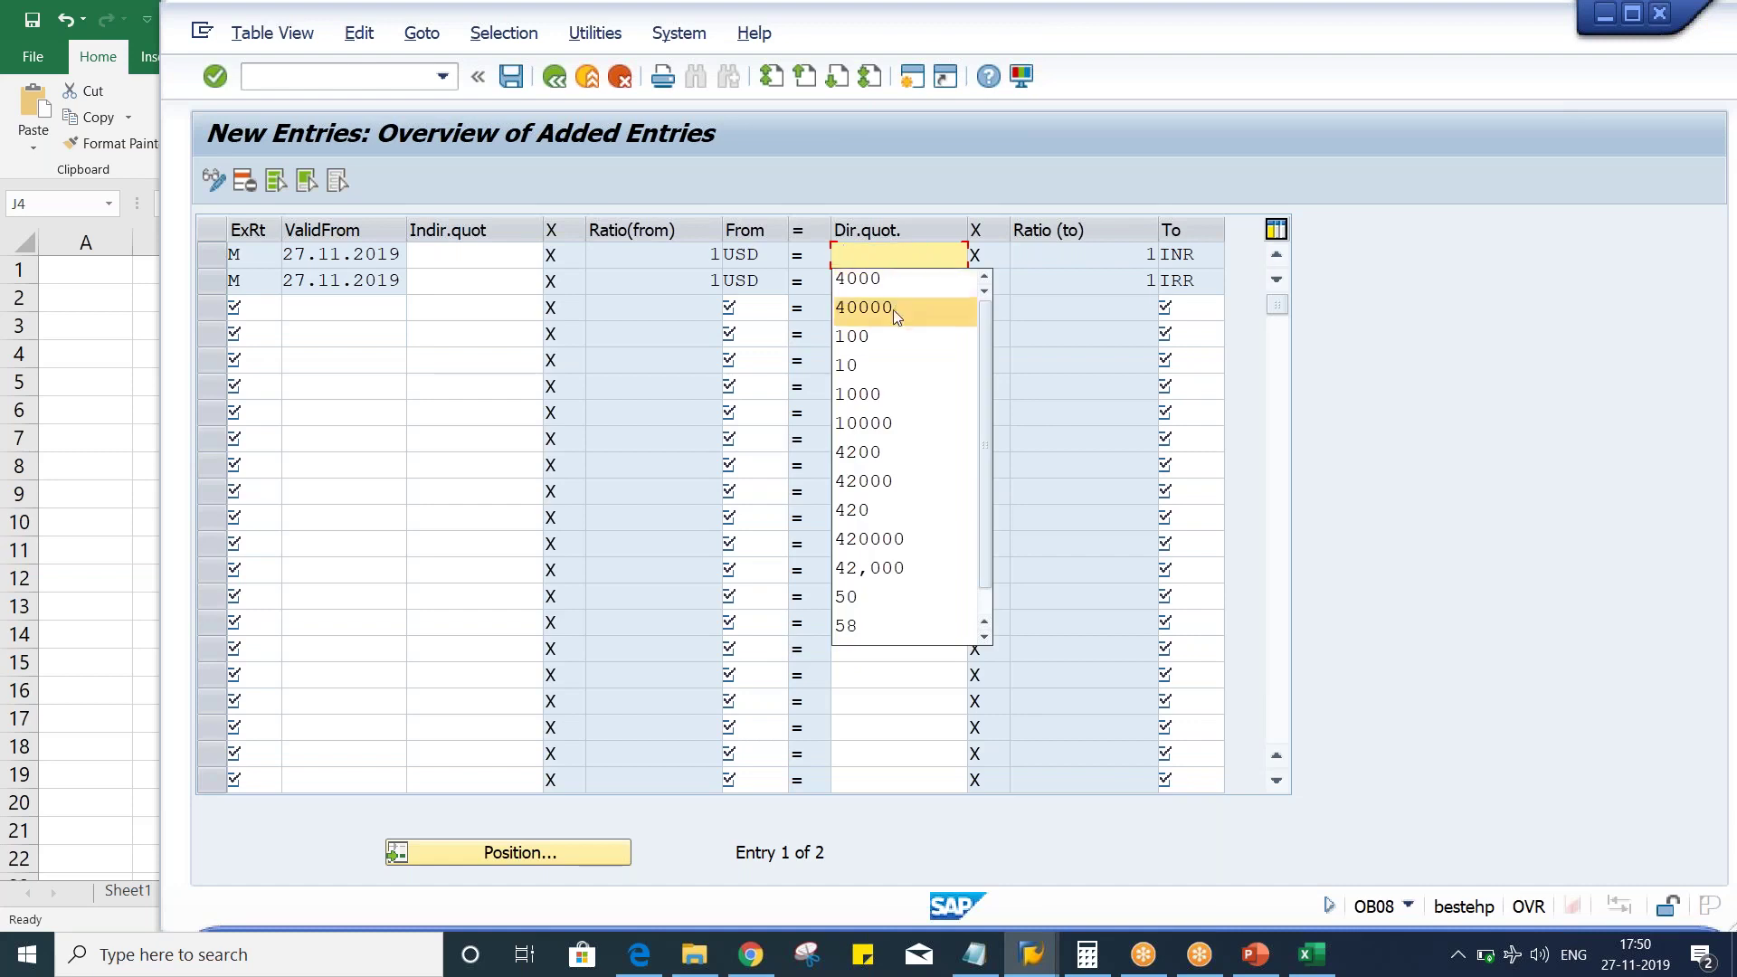
{"action": "left_click", "coordinate": [893, 309]}
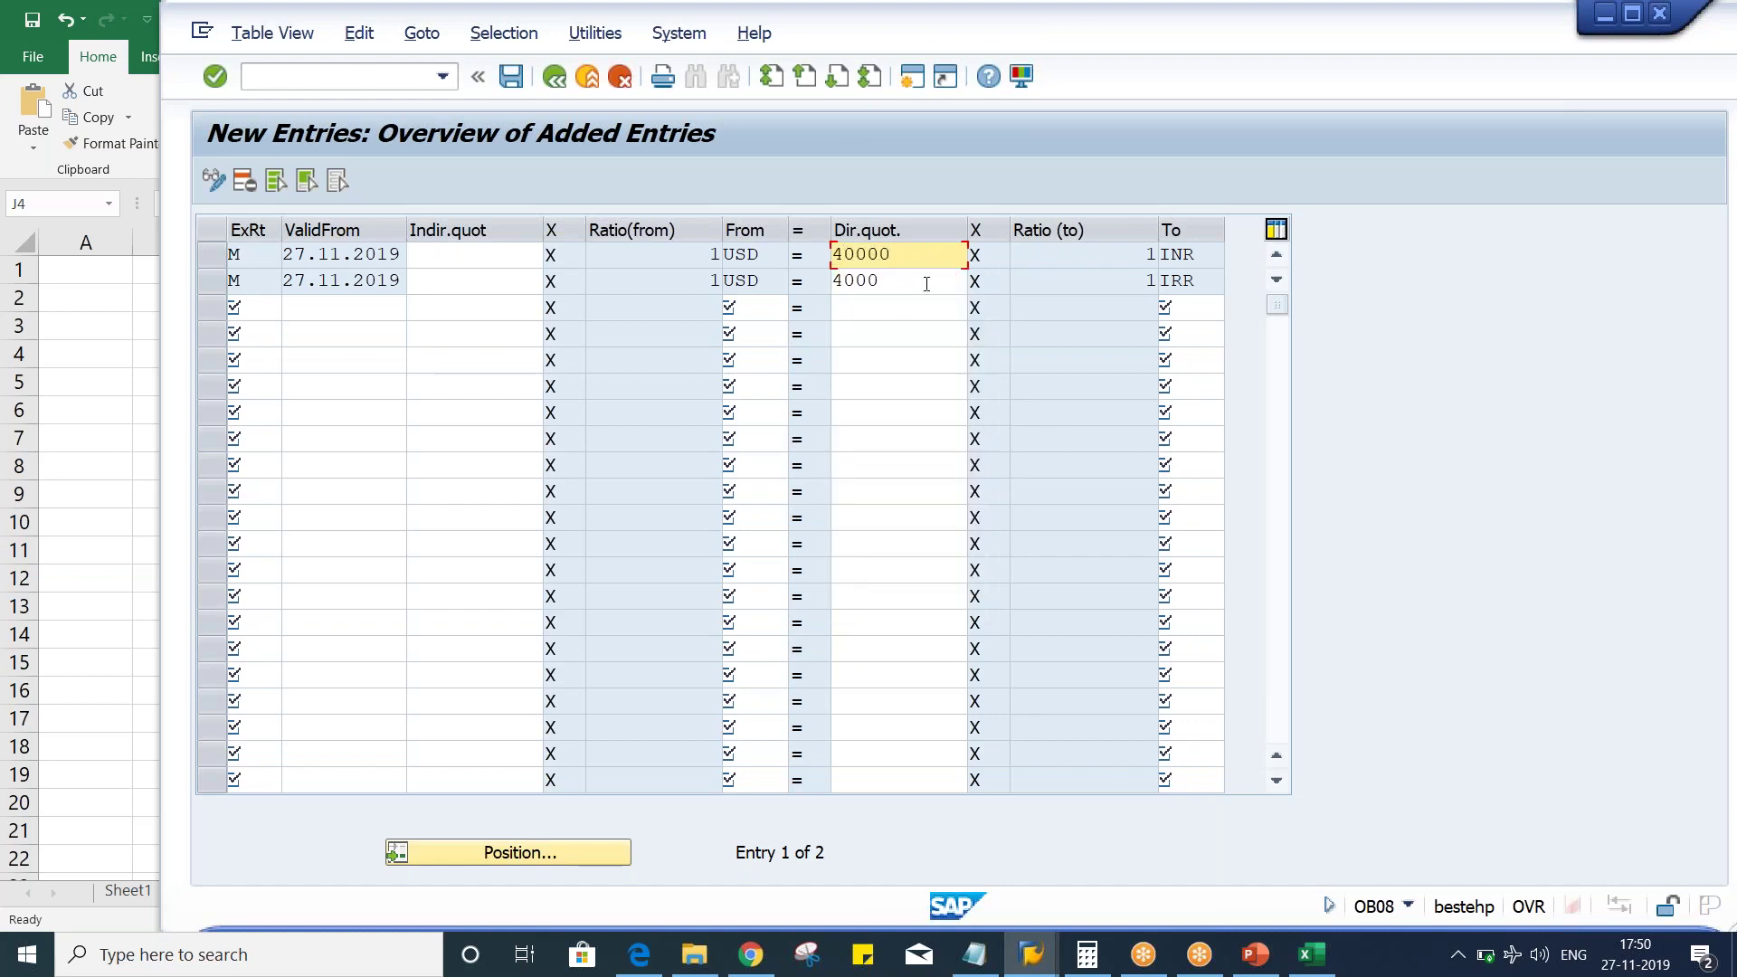
{"action": "key", "text": "Return"}
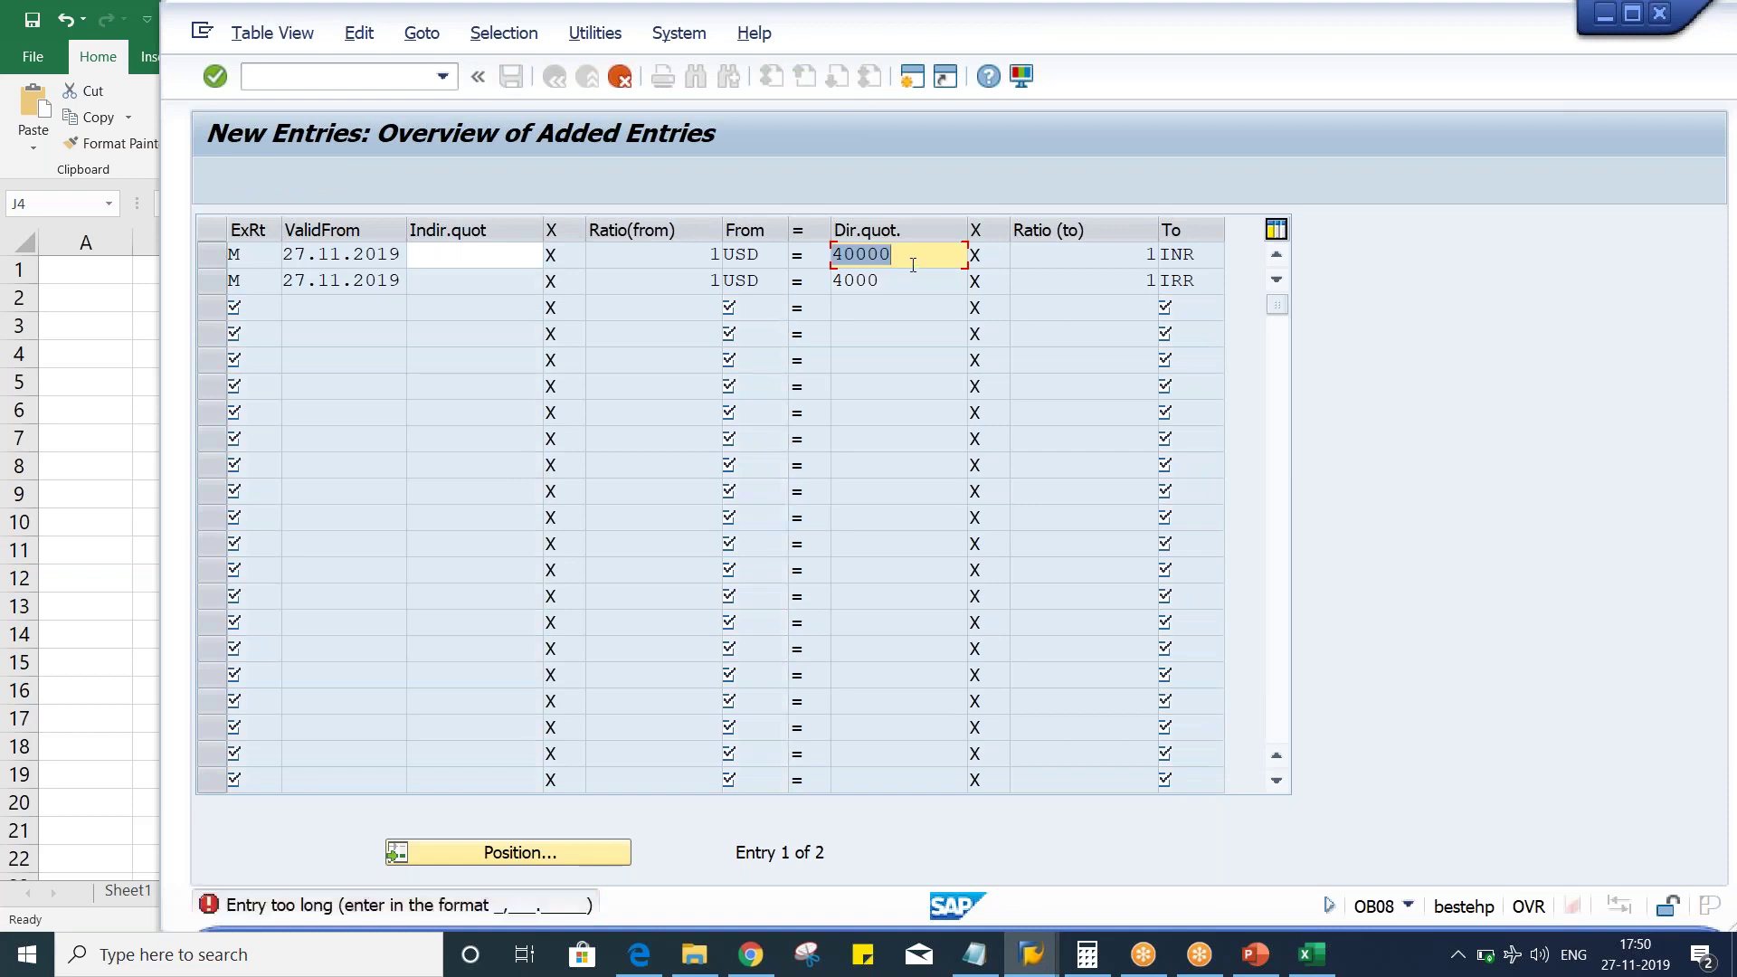
Step: Correct the direct quotation of the USD to INR entry to 4000, validate it and save the exchange rates
{"action": "left_click", "coordinate": [913, 259]}
{"action": "key", "text": "BackSpace"}
{"action": "key", "text": "Return"}
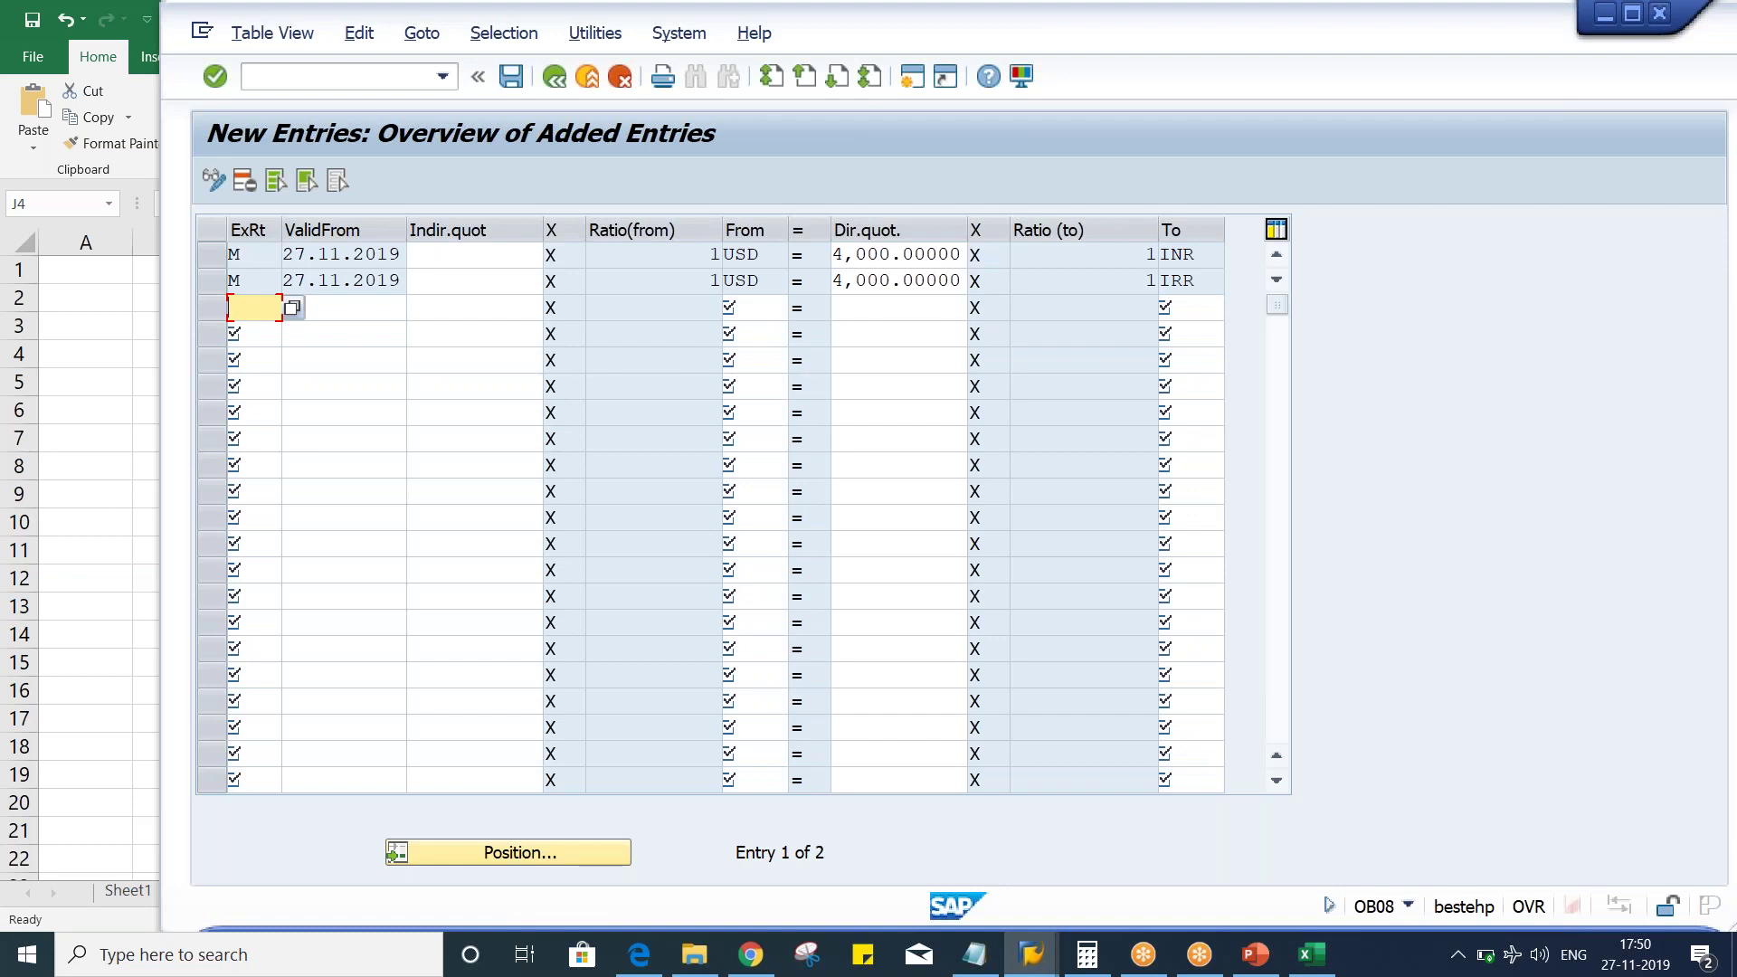
{"action": "key", "text": "ctrl+s"}
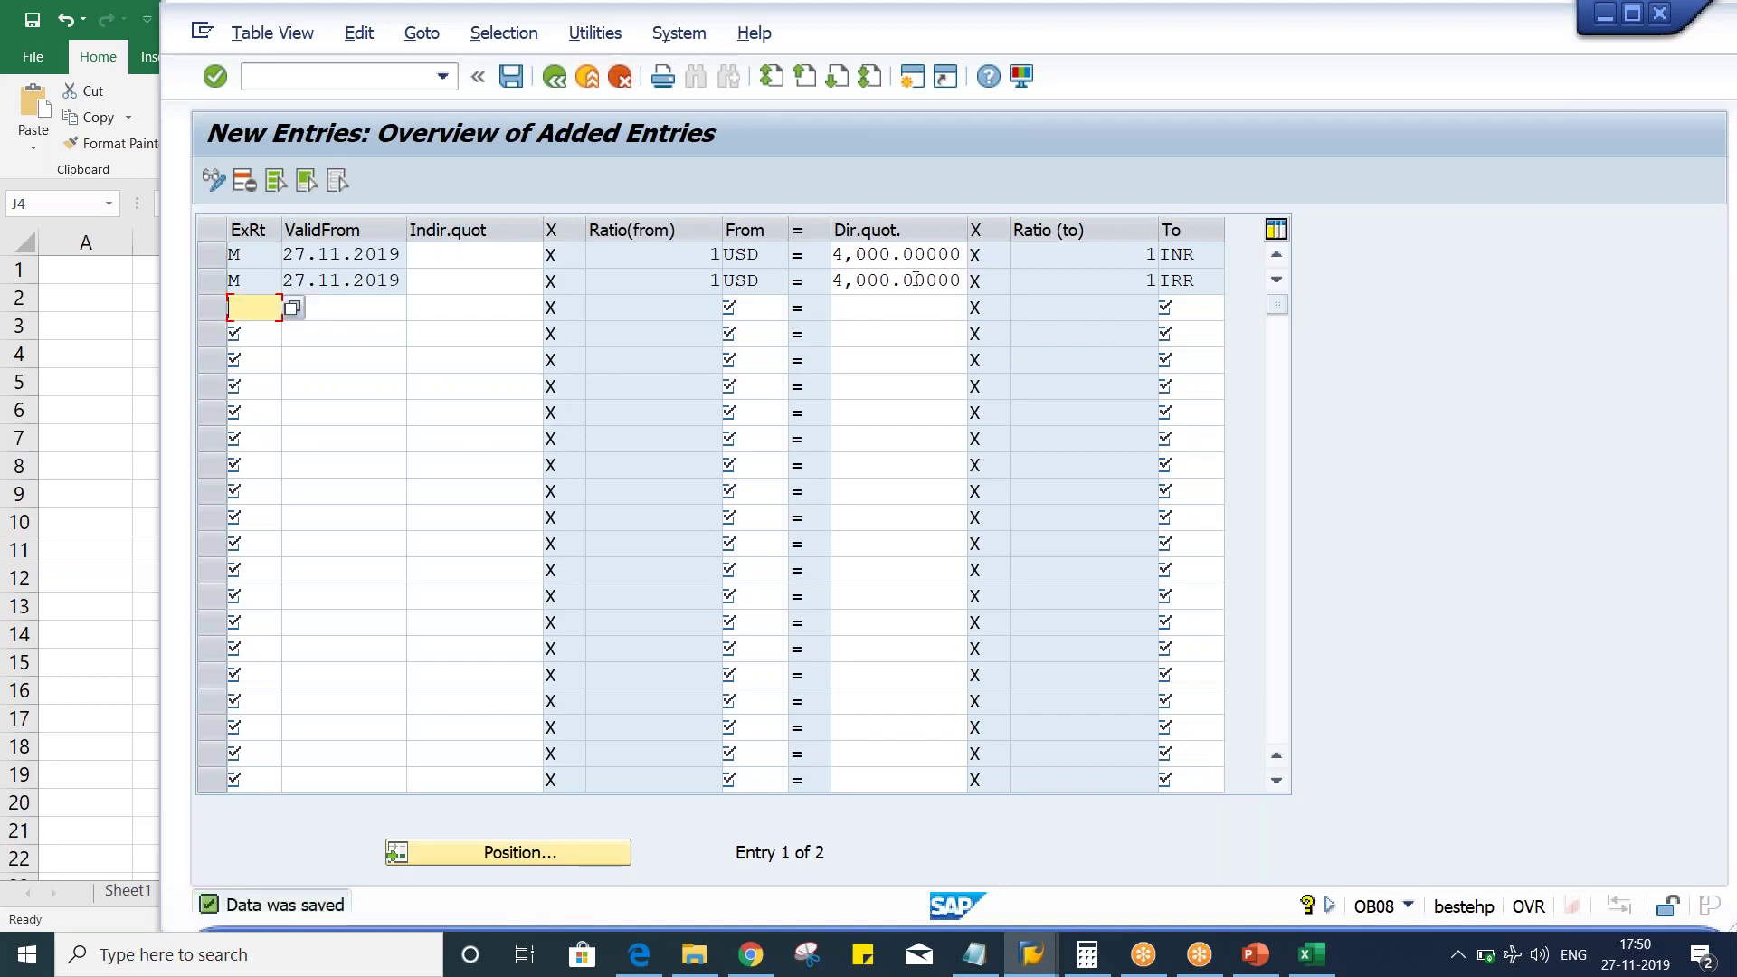
{"action": "left_click", "coordinate": [866, 254]}
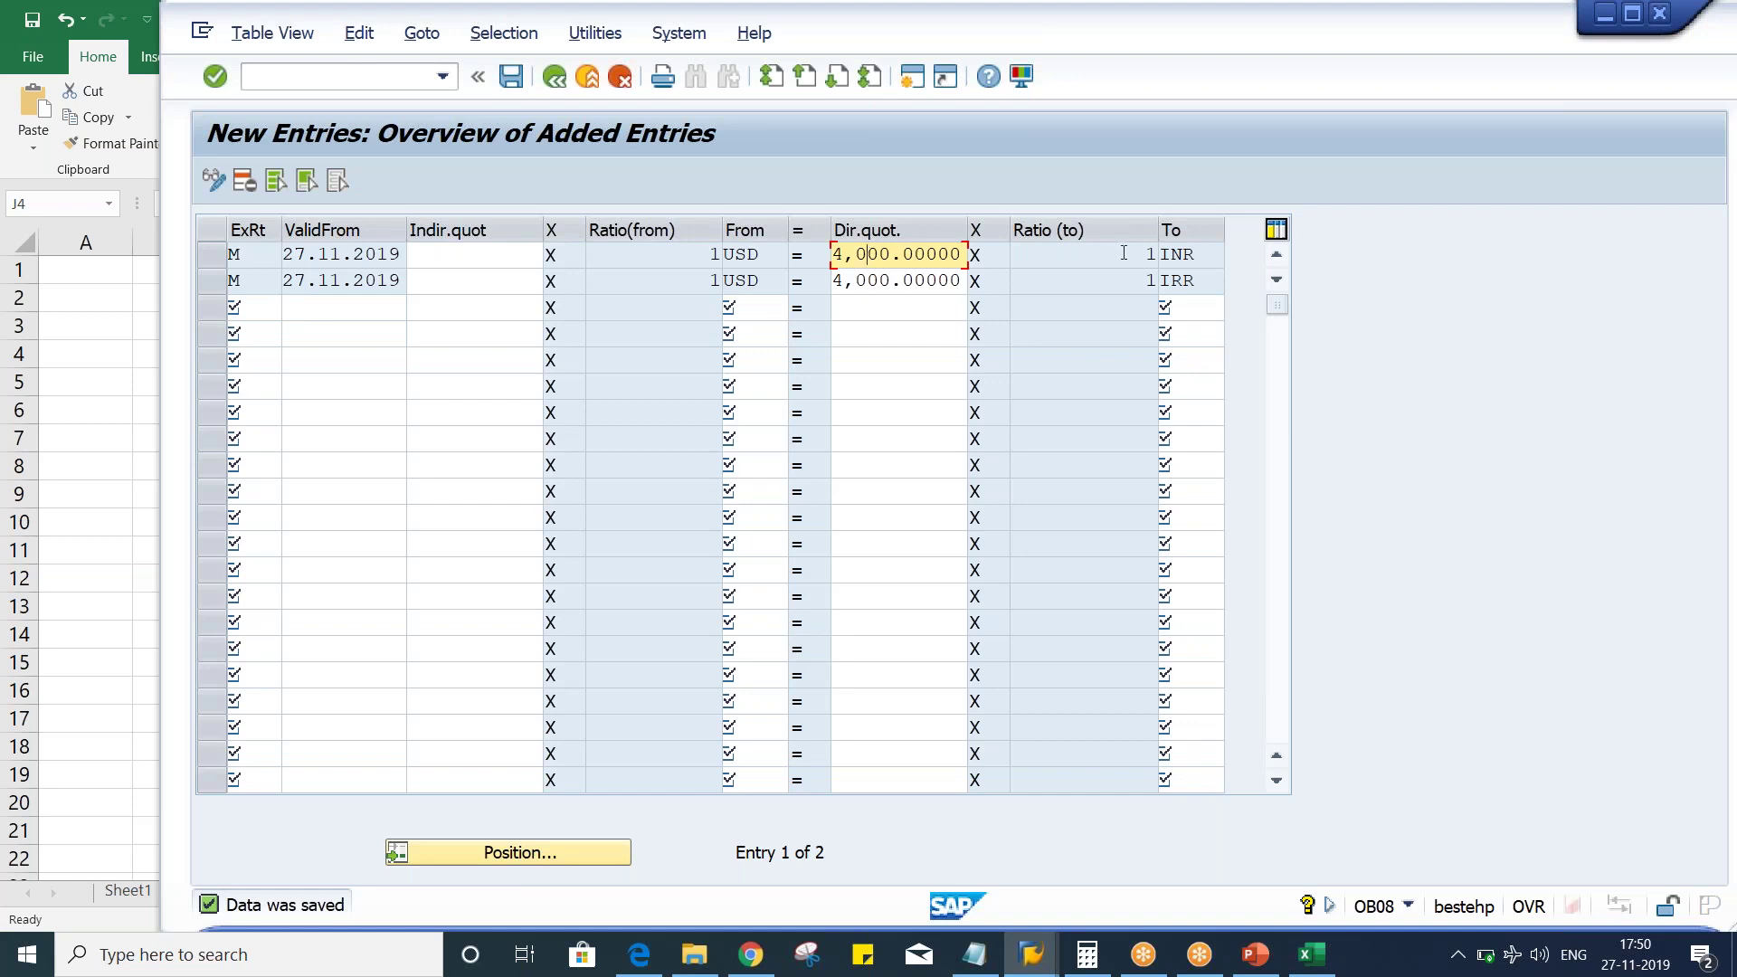
Step: Switch to the SAP session displaying the posted USD document and examine the amount of its HDFC bank line
{"action": "left_click", "coordinate": [1042, 966]}
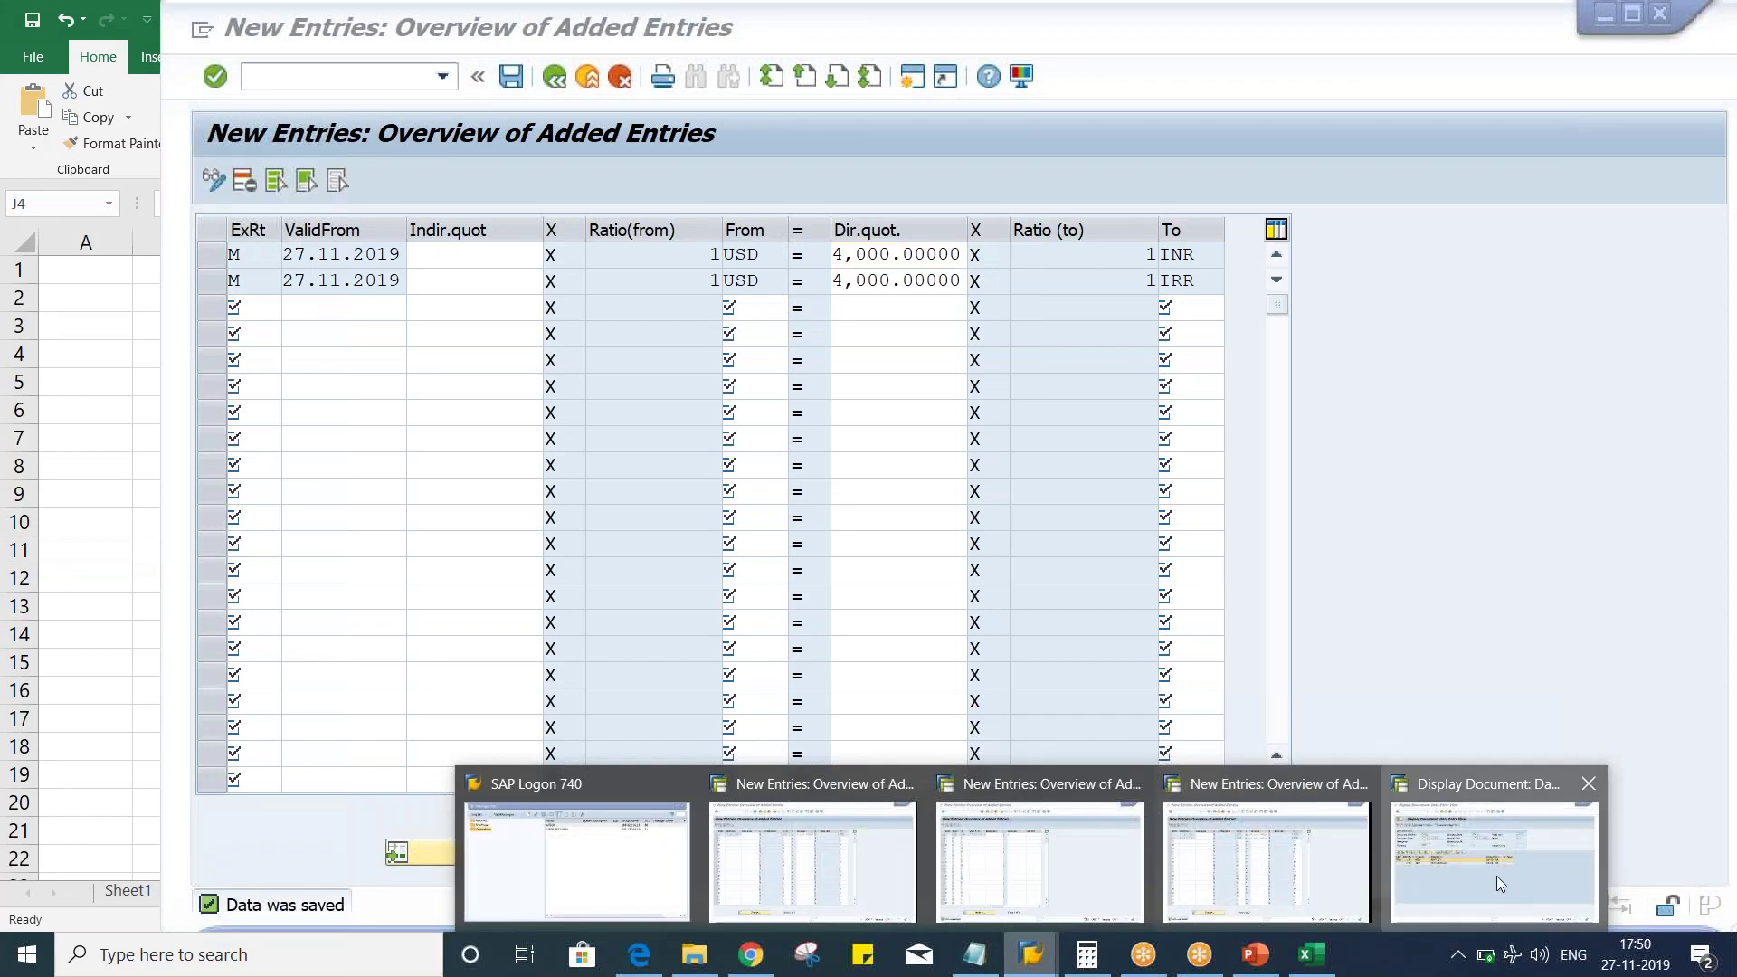
{"action": "left_click", "coordinate": [1496, 876]}
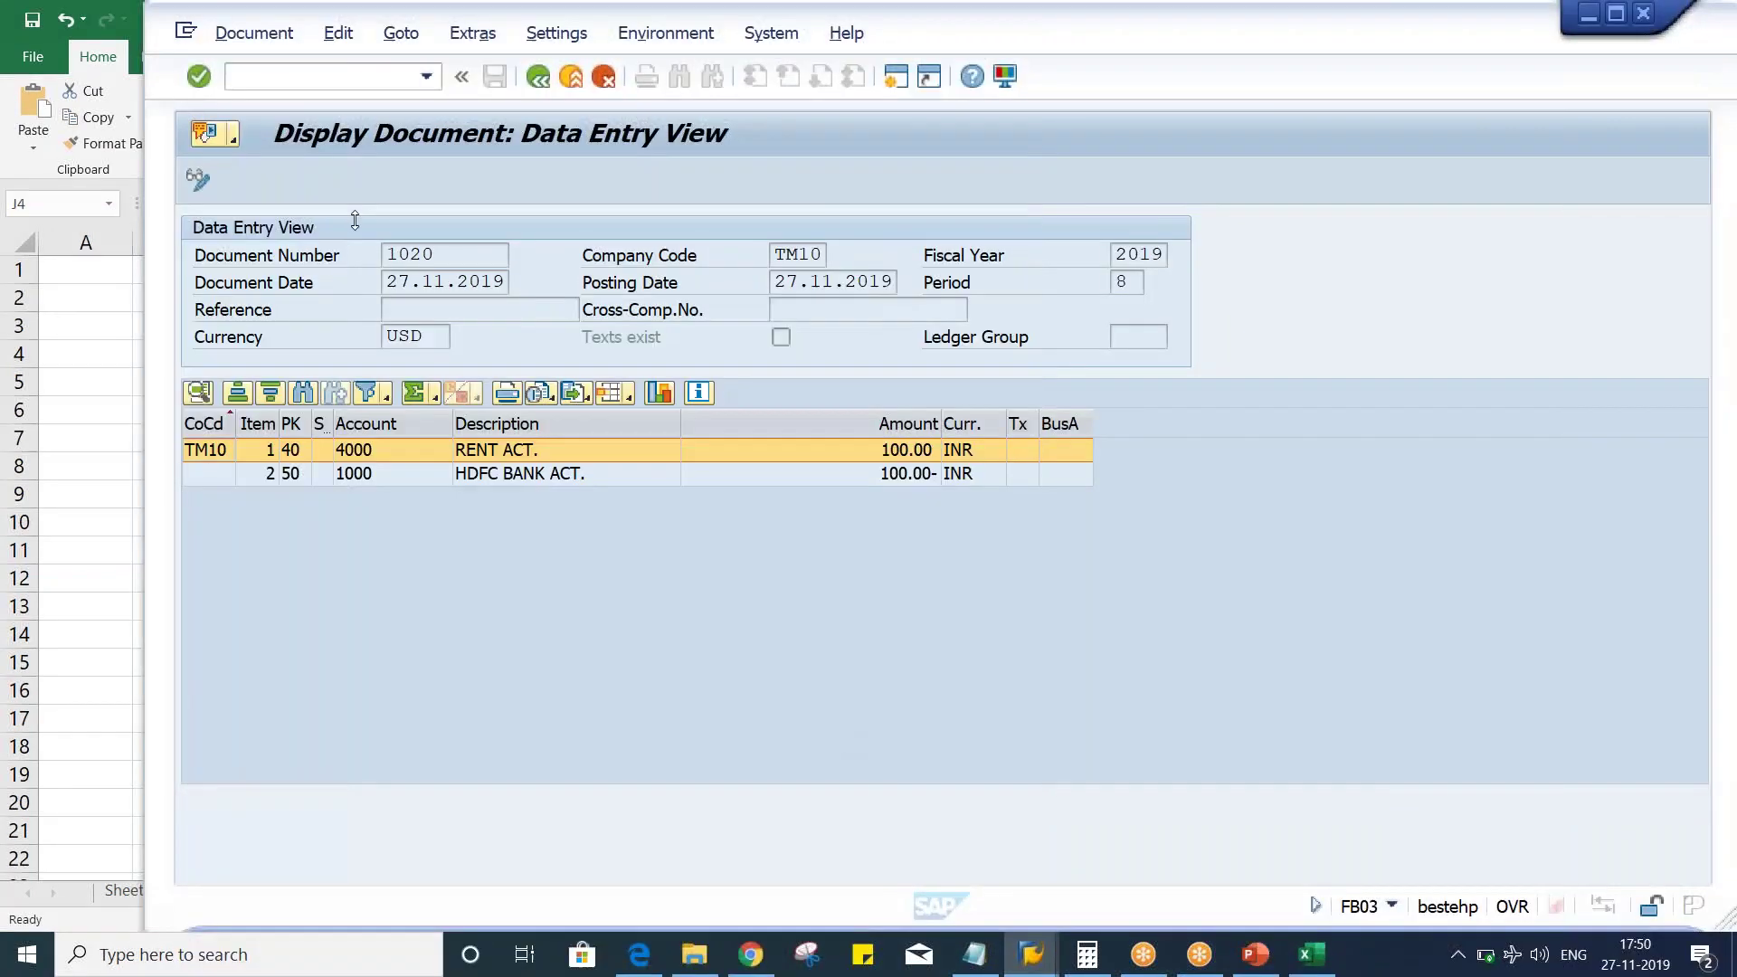
{"action": "left_click", "coordinate": [870, 472]}
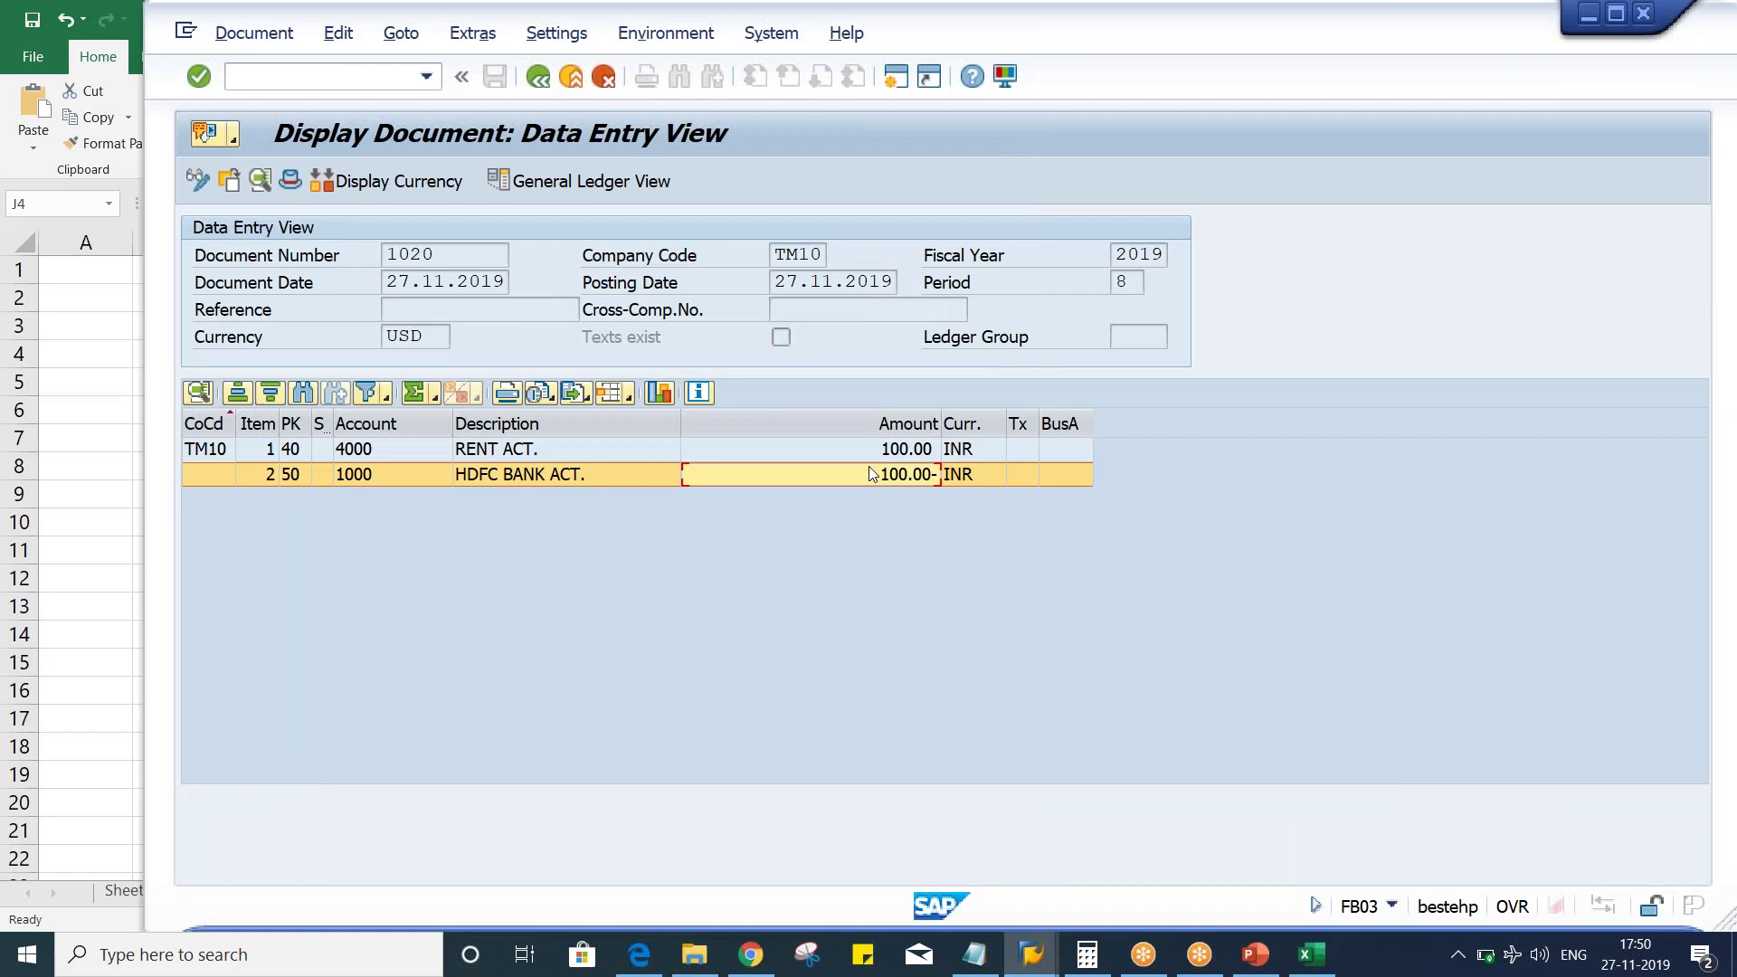
{"action": "double_click", "coordinate": [869, 473]}
Step: Switch to the Excel workbook and set the USD to INR rate in cell J3 to 4000
{"action": "key", "text": "alt+Tab"}
{"action": "key", "text": "alt+Tab"}
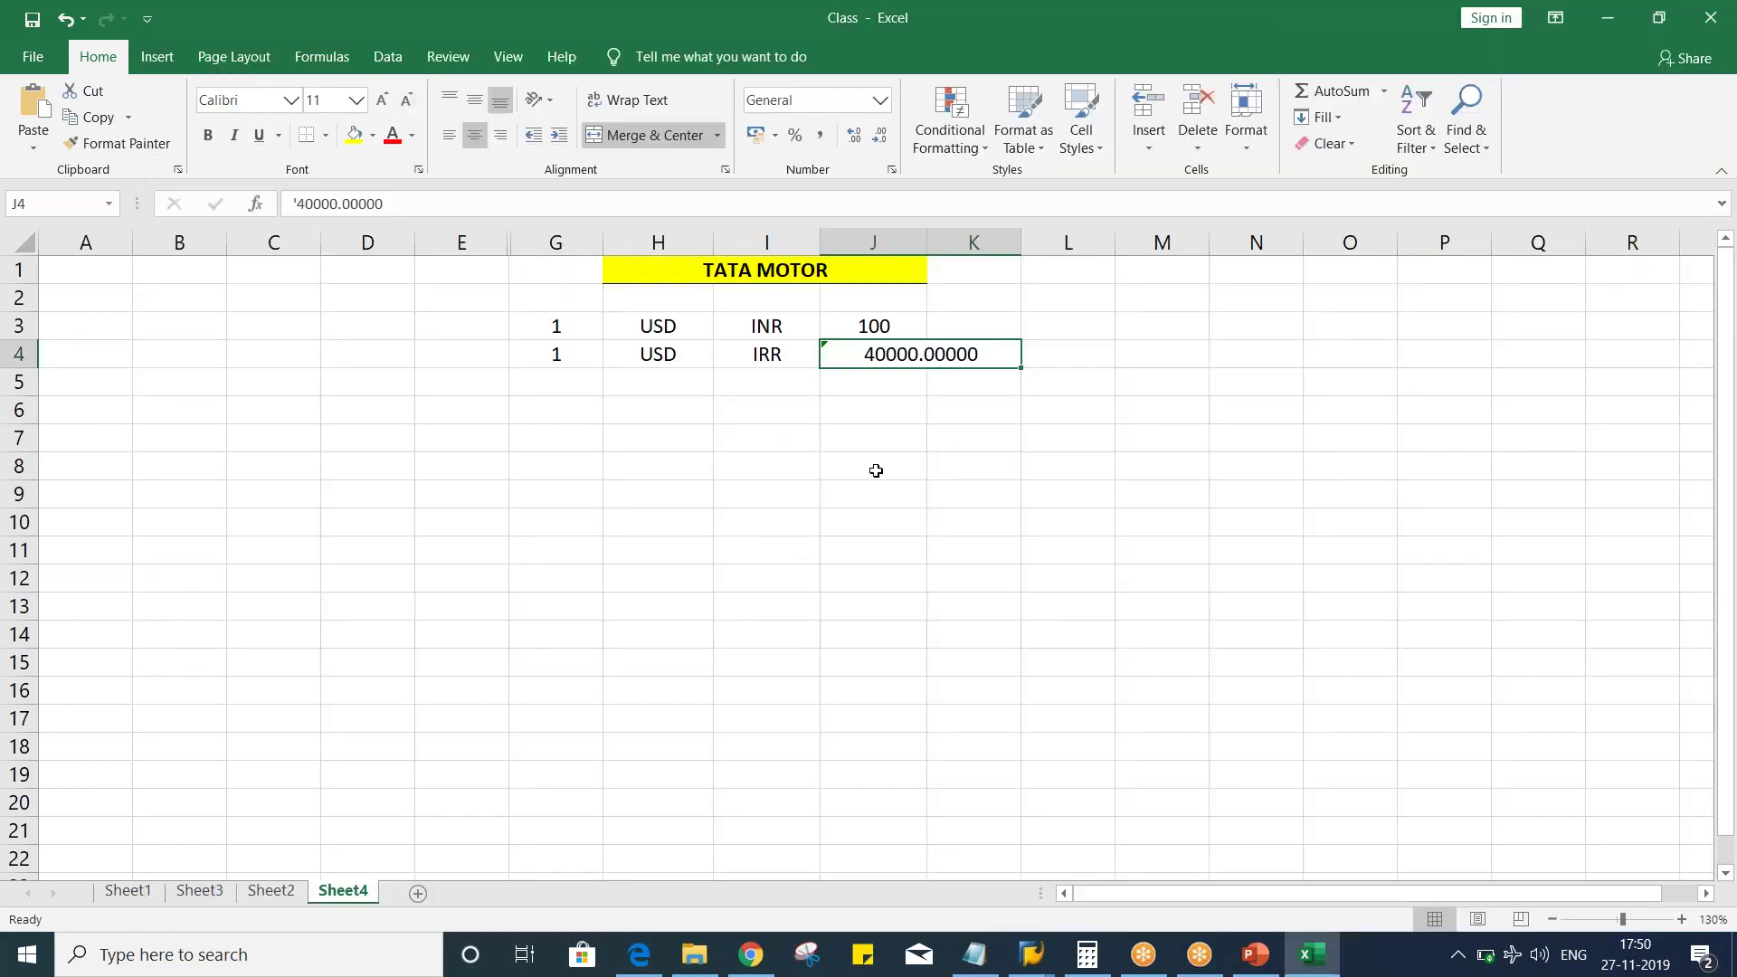
{"action": "left_click", "coordinate": [876, 471]}
{"action": "left_click", "coordinate": [894, 354]}
{"action": "left_click", "coordinate": [884, 326]}
{"action": "type", "text": "4000"}
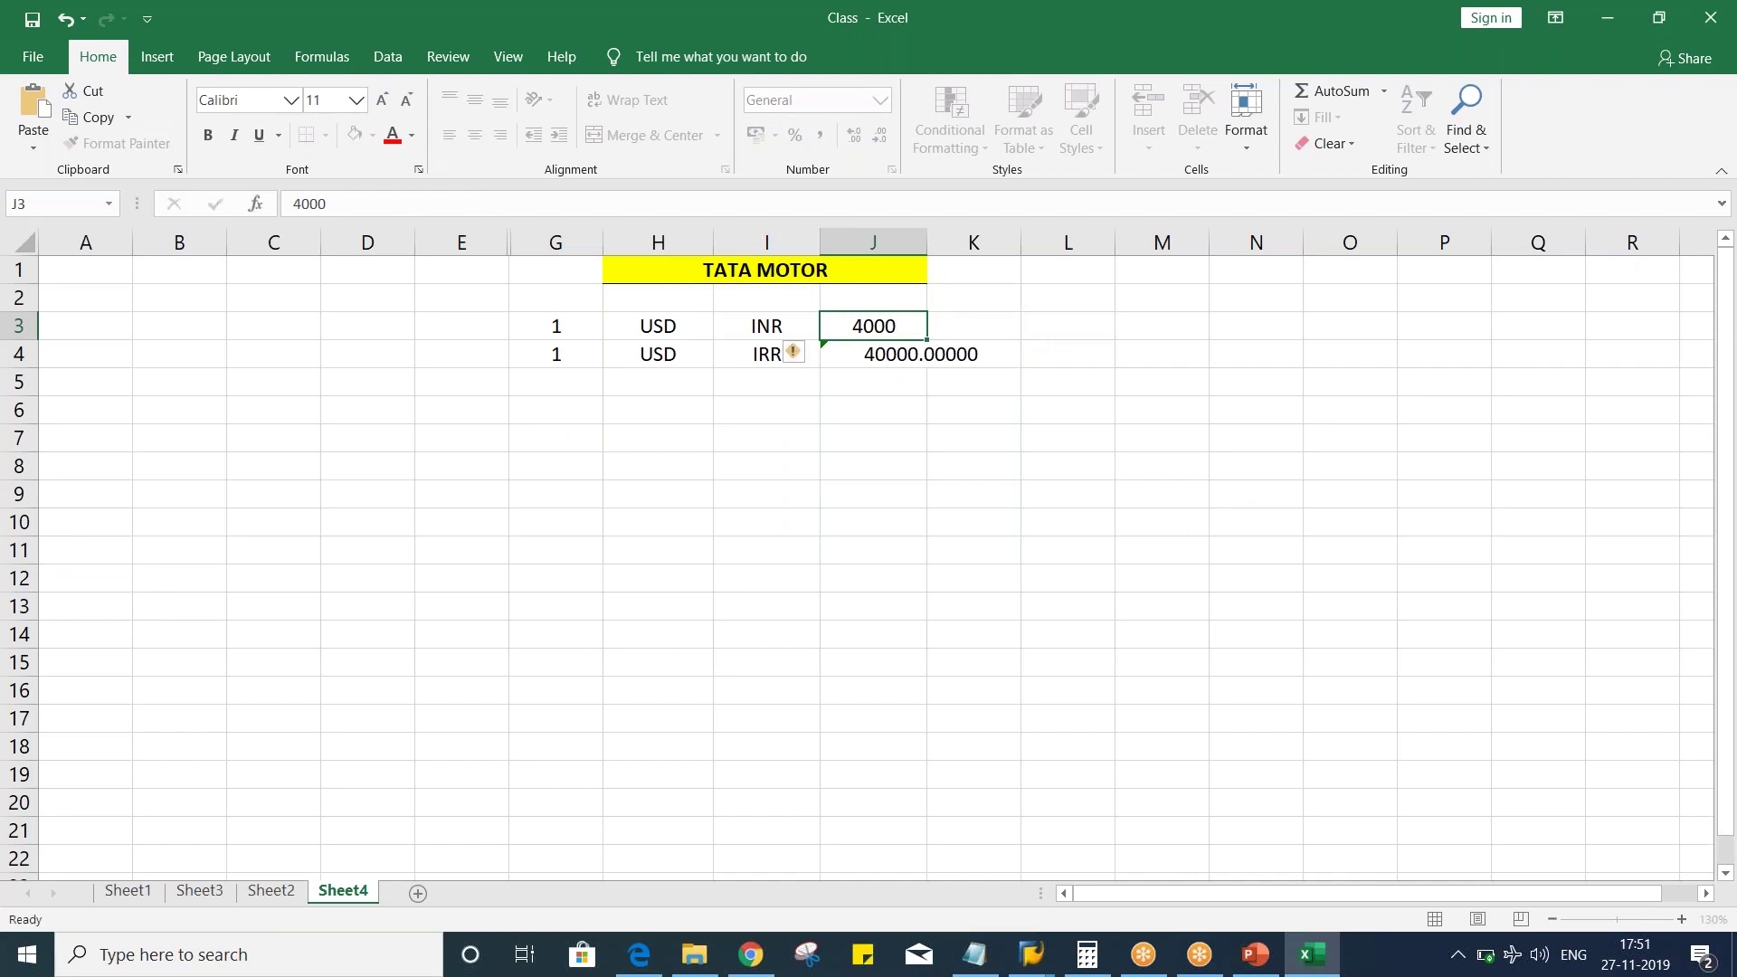
{"action": "key", "text": "Return"}
{"action": "left_click", "coordinate": [896, 584]}
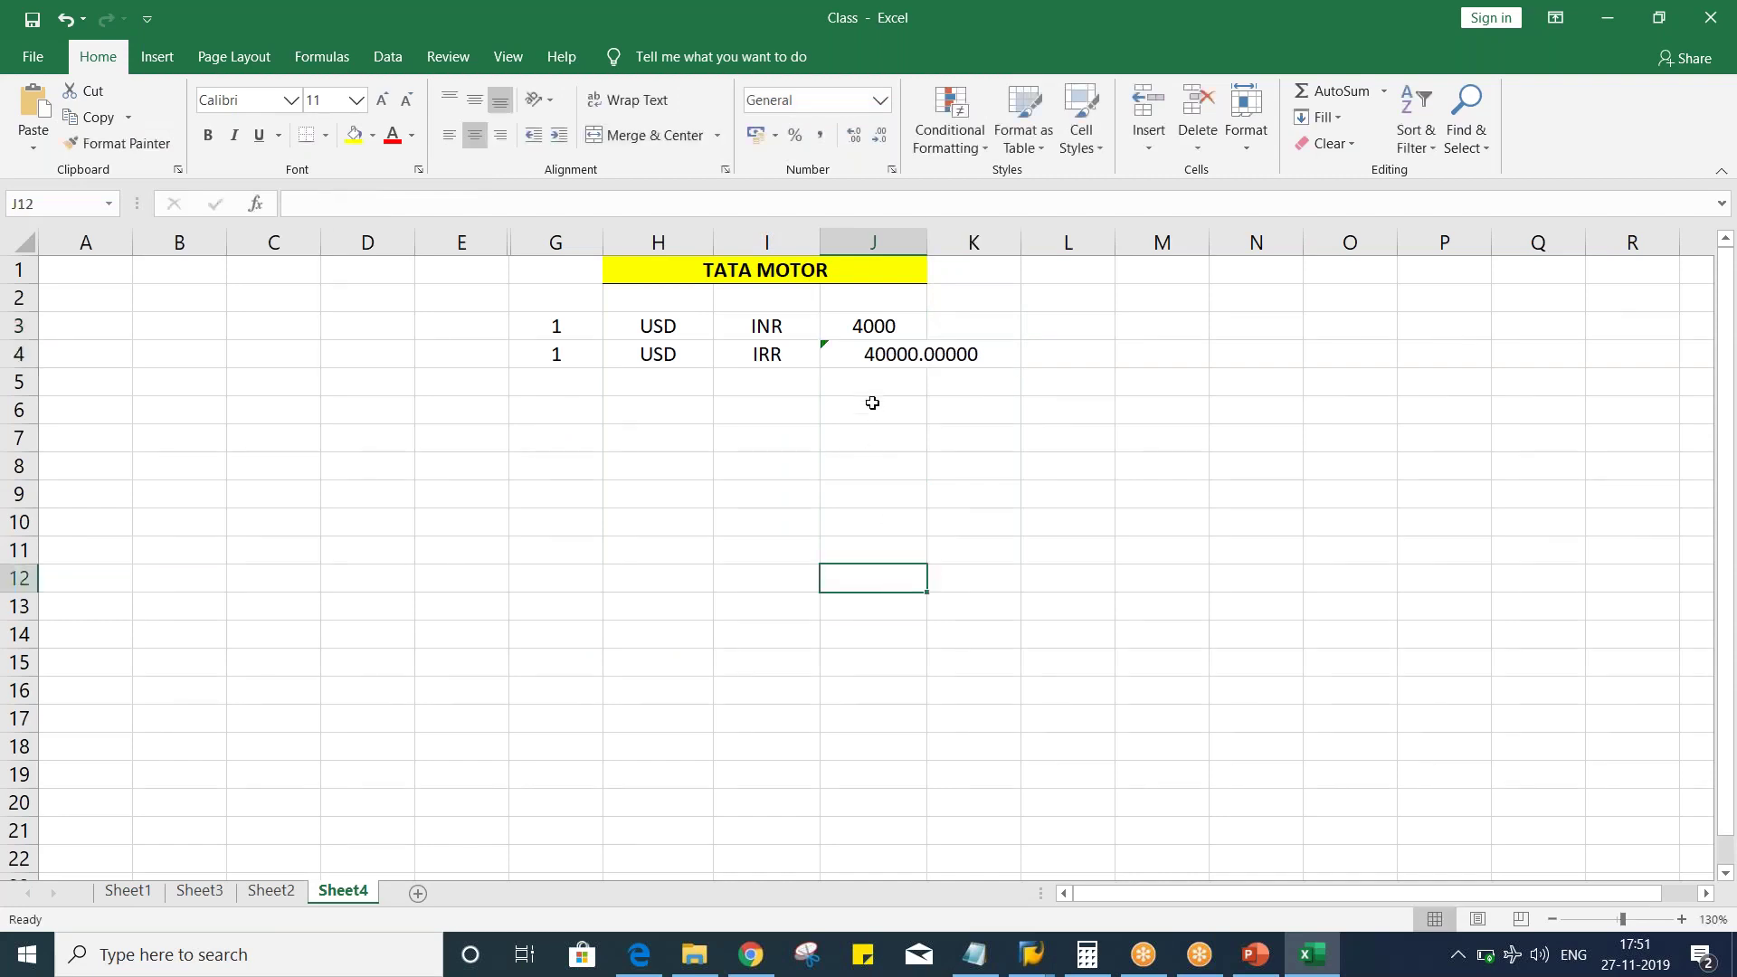
Step: Enter the ratio 1 : 1 across cells H2 to J2 above the currency rows and make it bold
{"action": "left_click", "coordinate": [875, 327]}
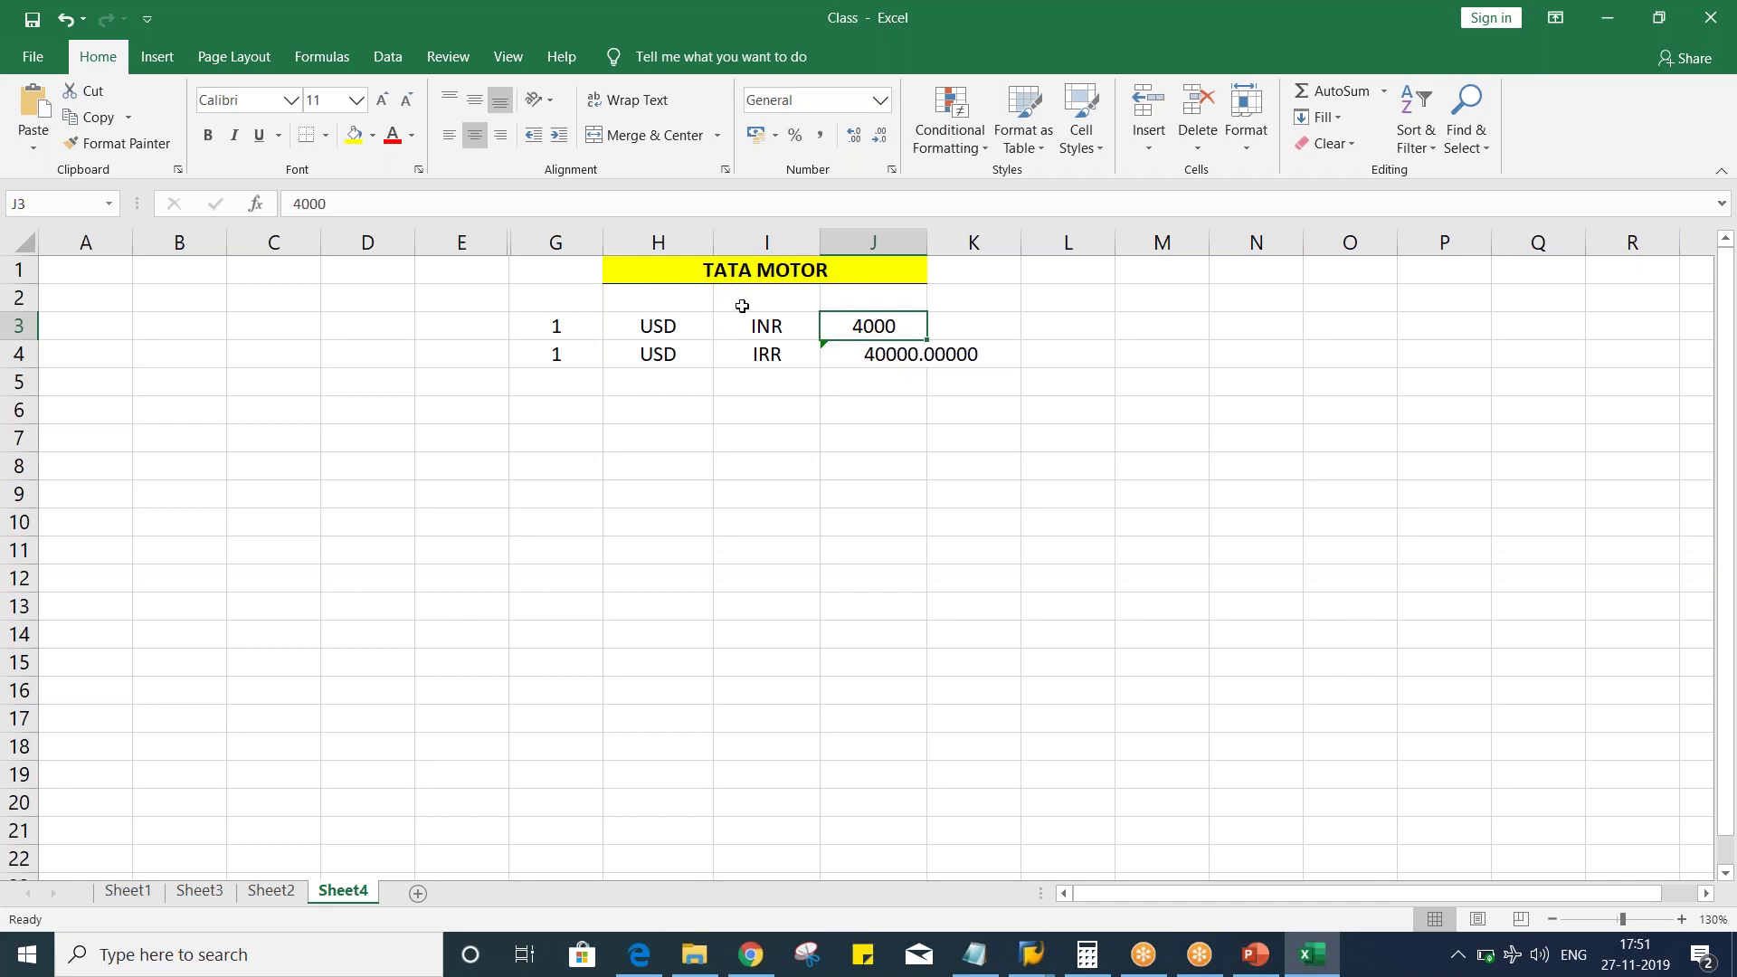
{"action": "left_click", "coordinate": [680, 298]}
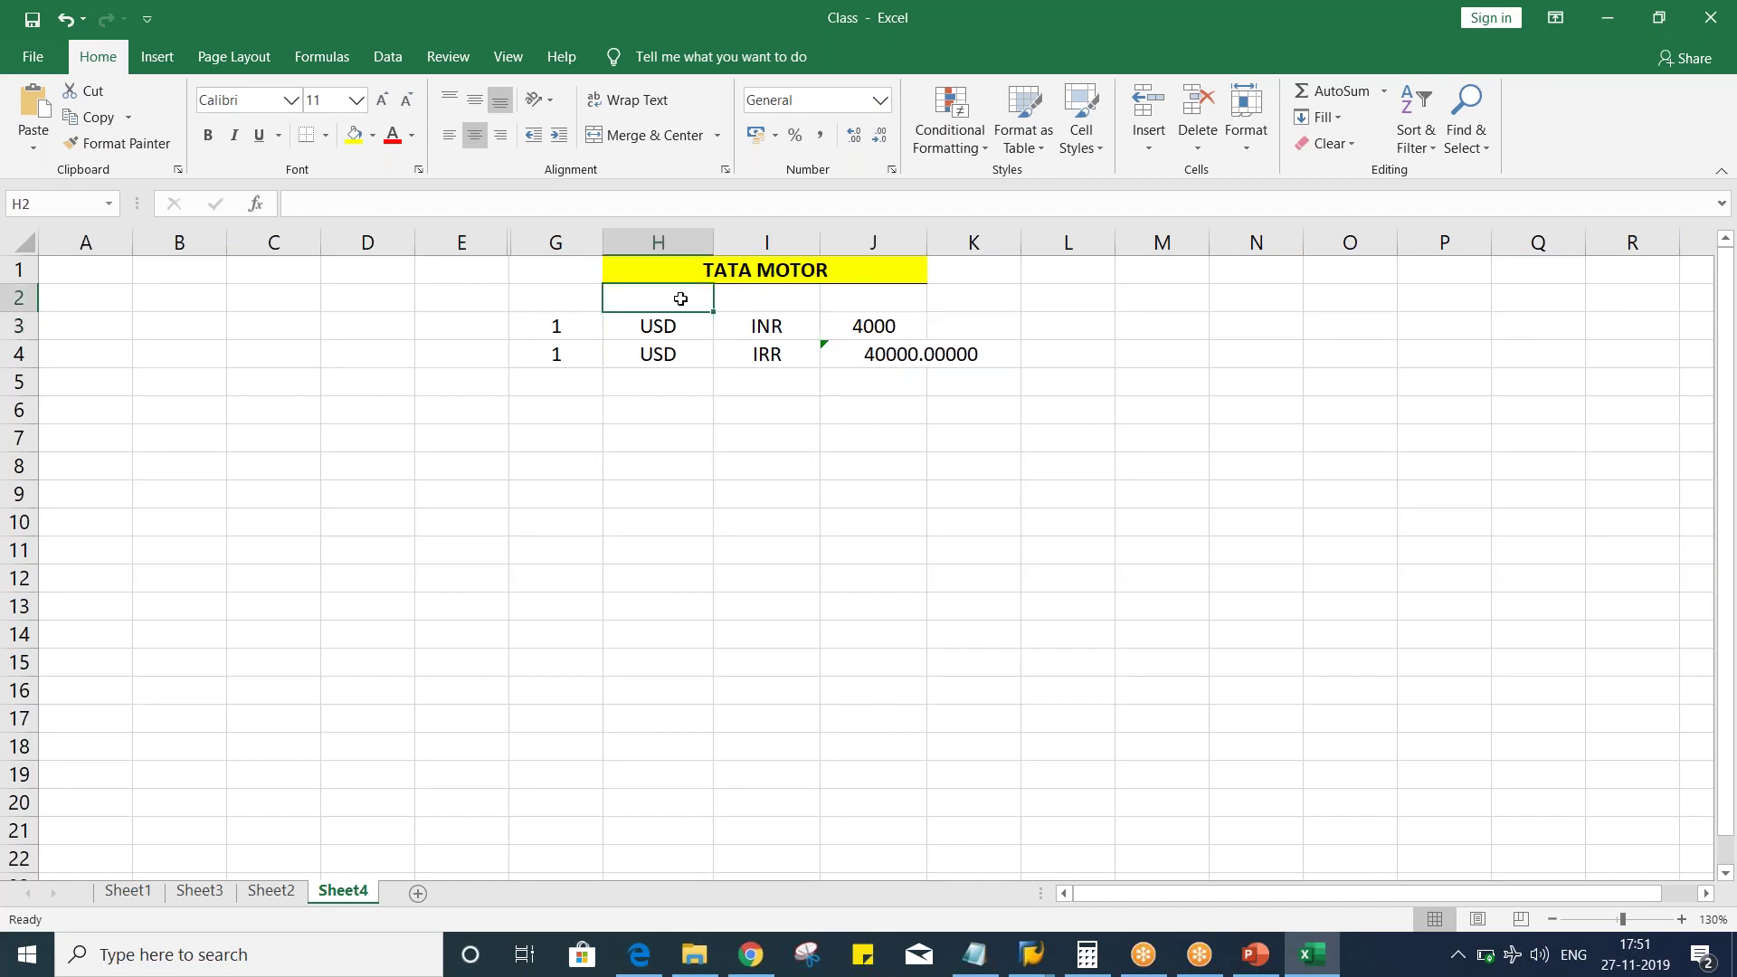
{"action": "left_click", "coordinate": [739, 298]}
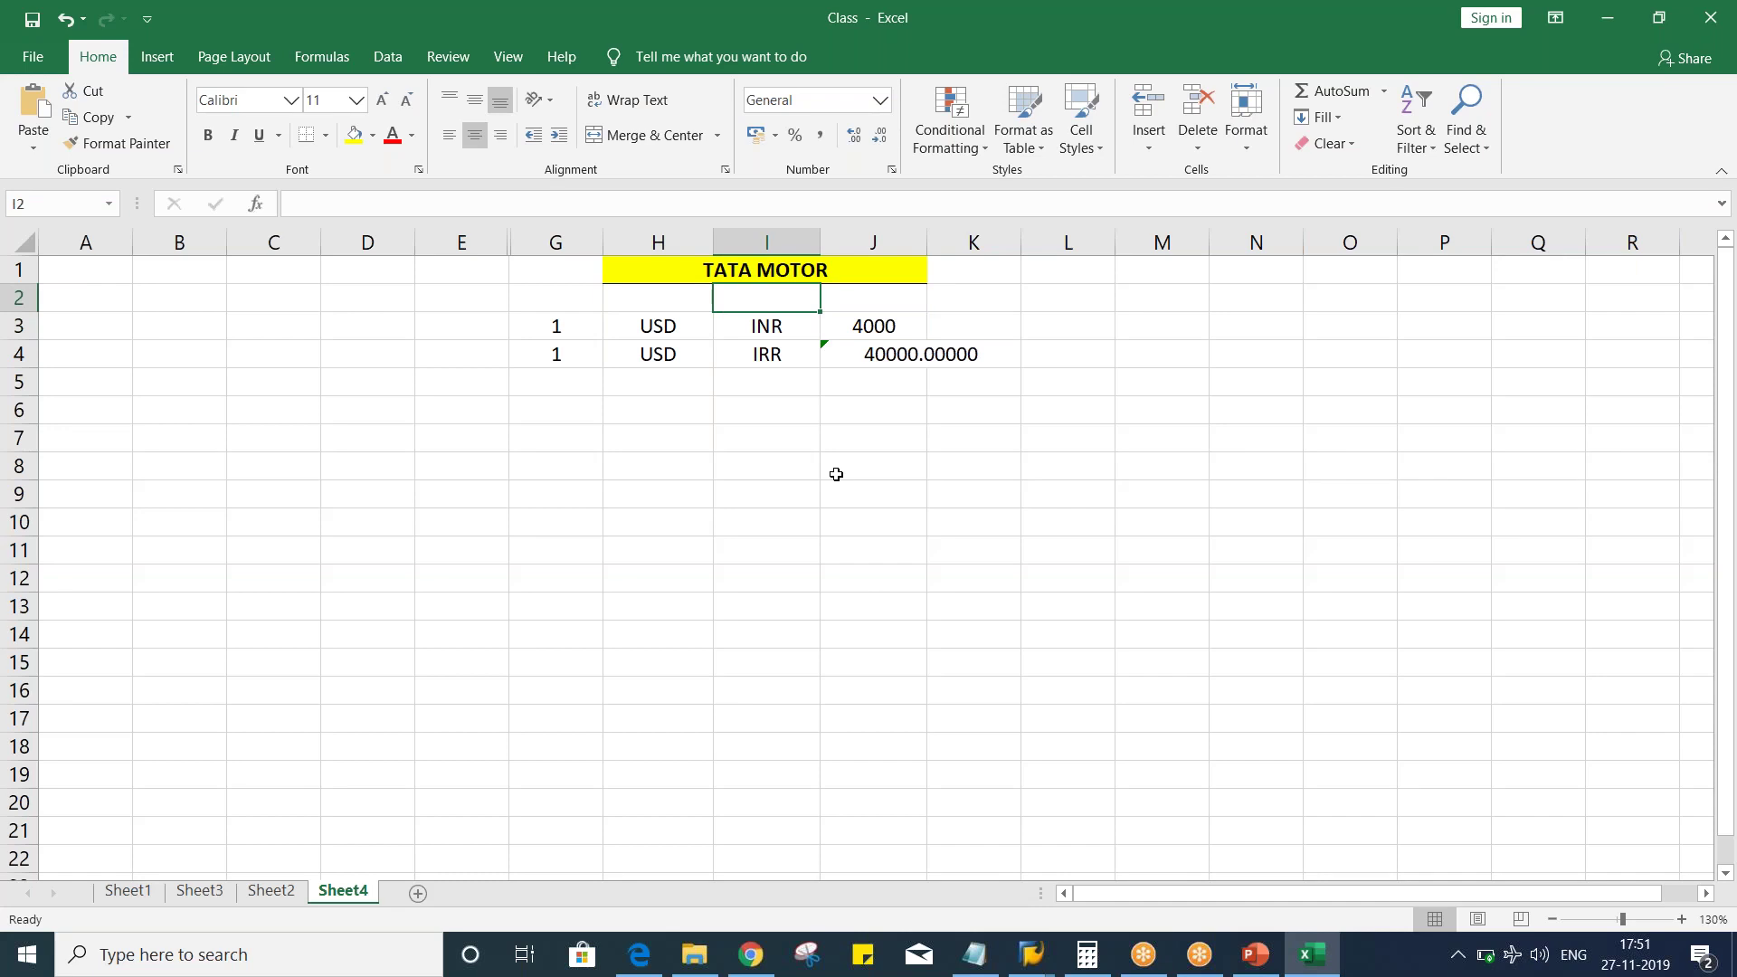
{"action": "double_click", "coordinate": [764, 298]}
{"action": "type", "text": ":"}
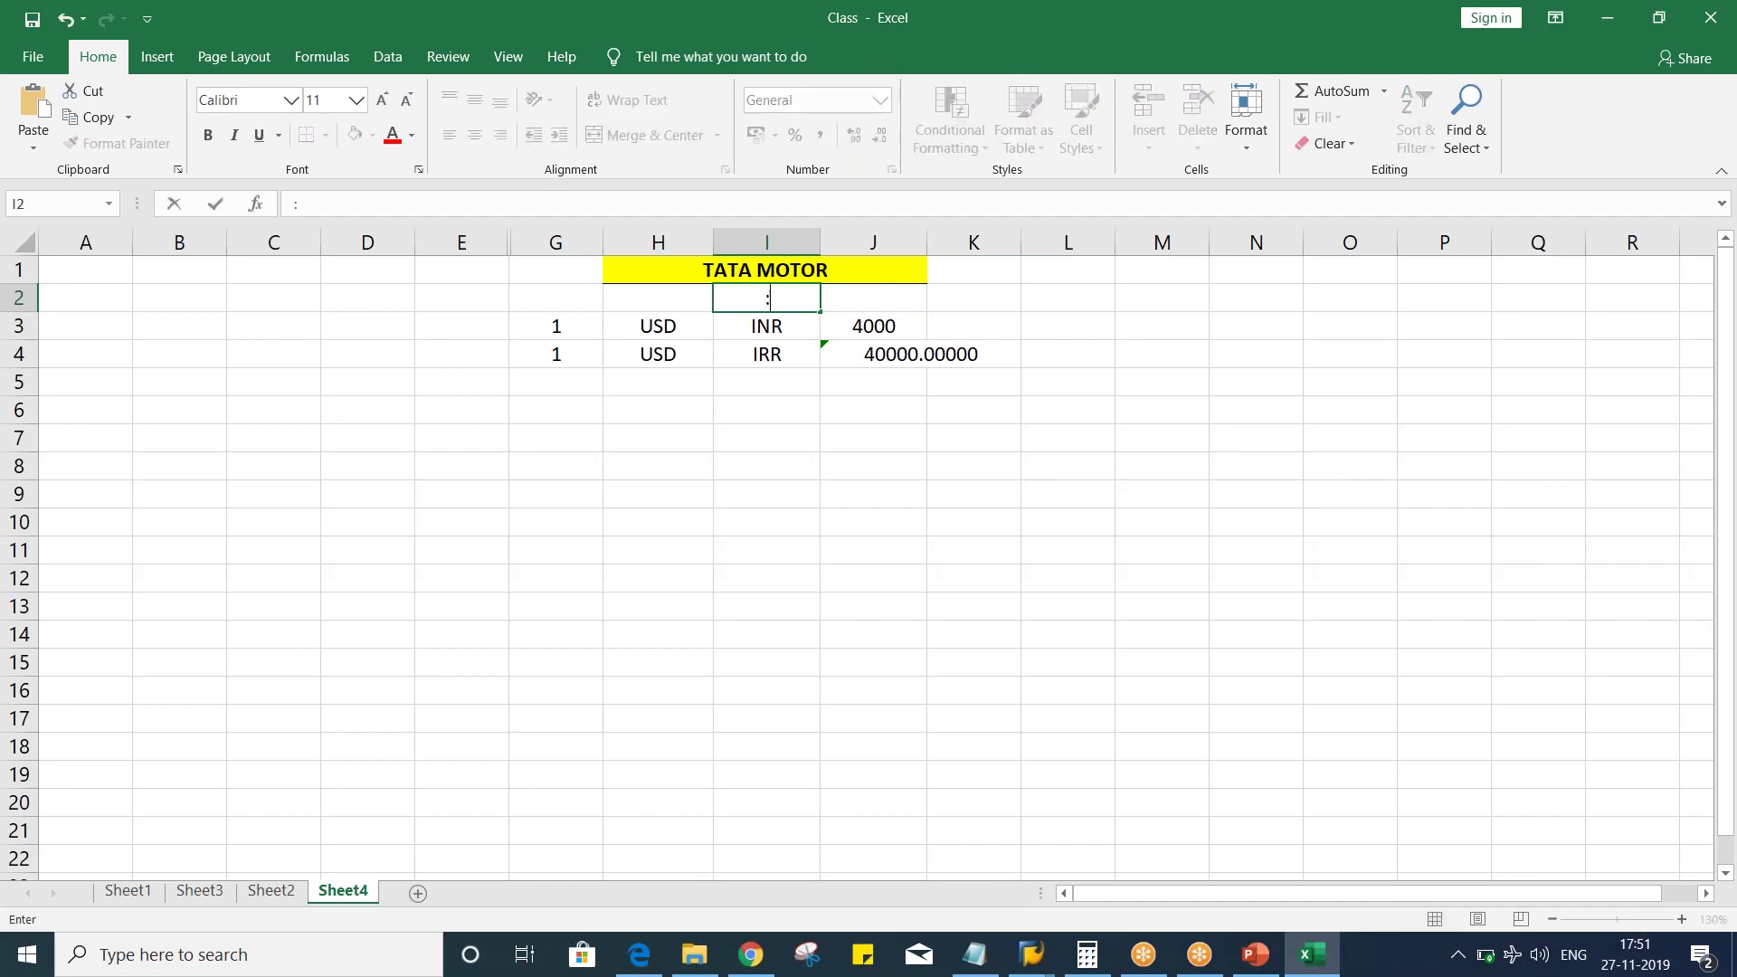
{"action": "left_click", "coordinate": [653, 293]}
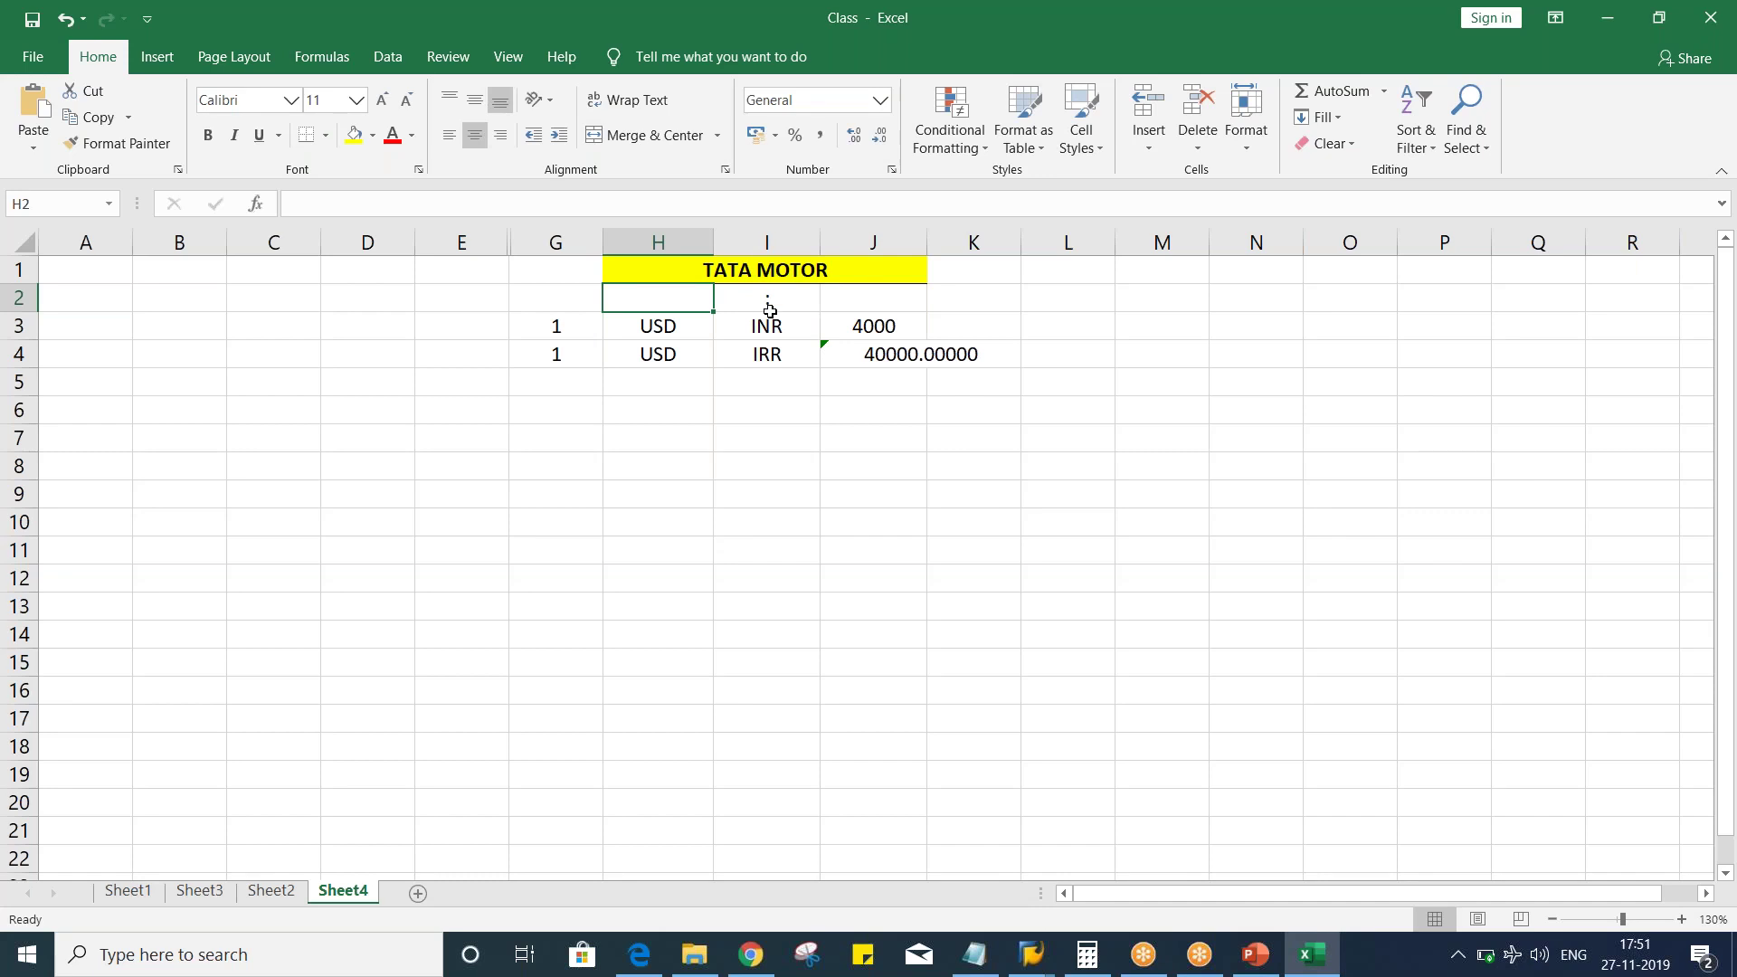
{"action": "type", "text": "1"}
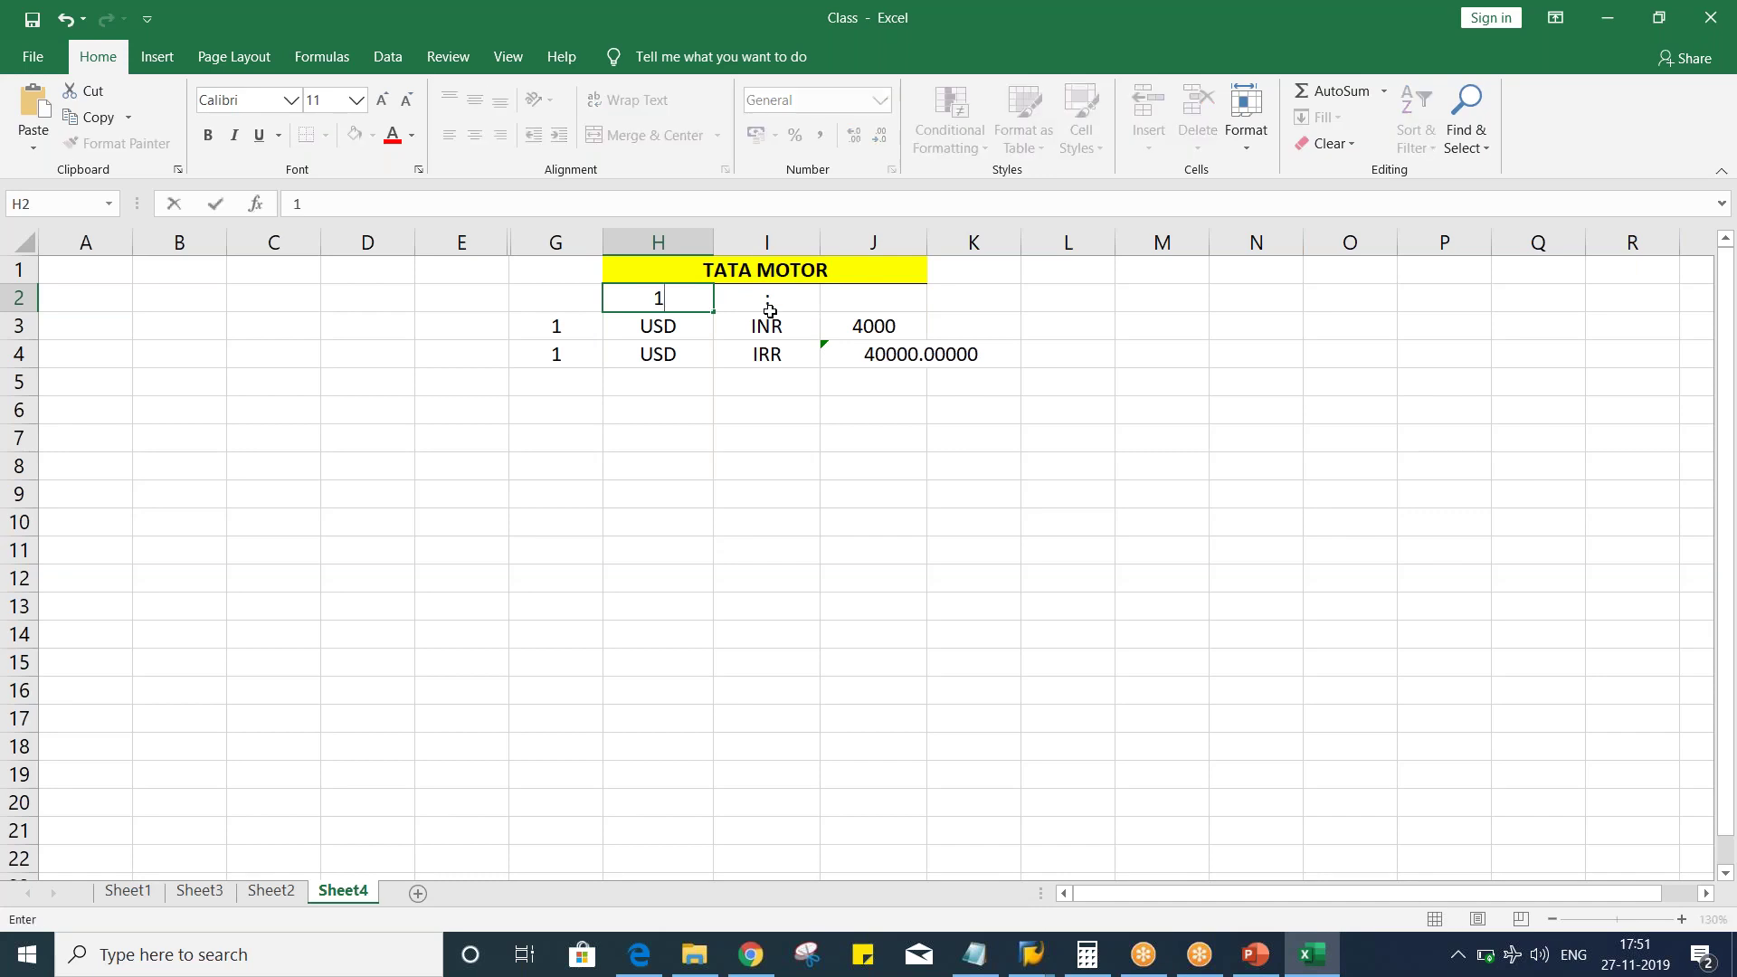
{"action": "left_click", "coordinate": [834, 308]}
{"action": "type", "text": "1"}
{"action": "key", "text": "Return"}
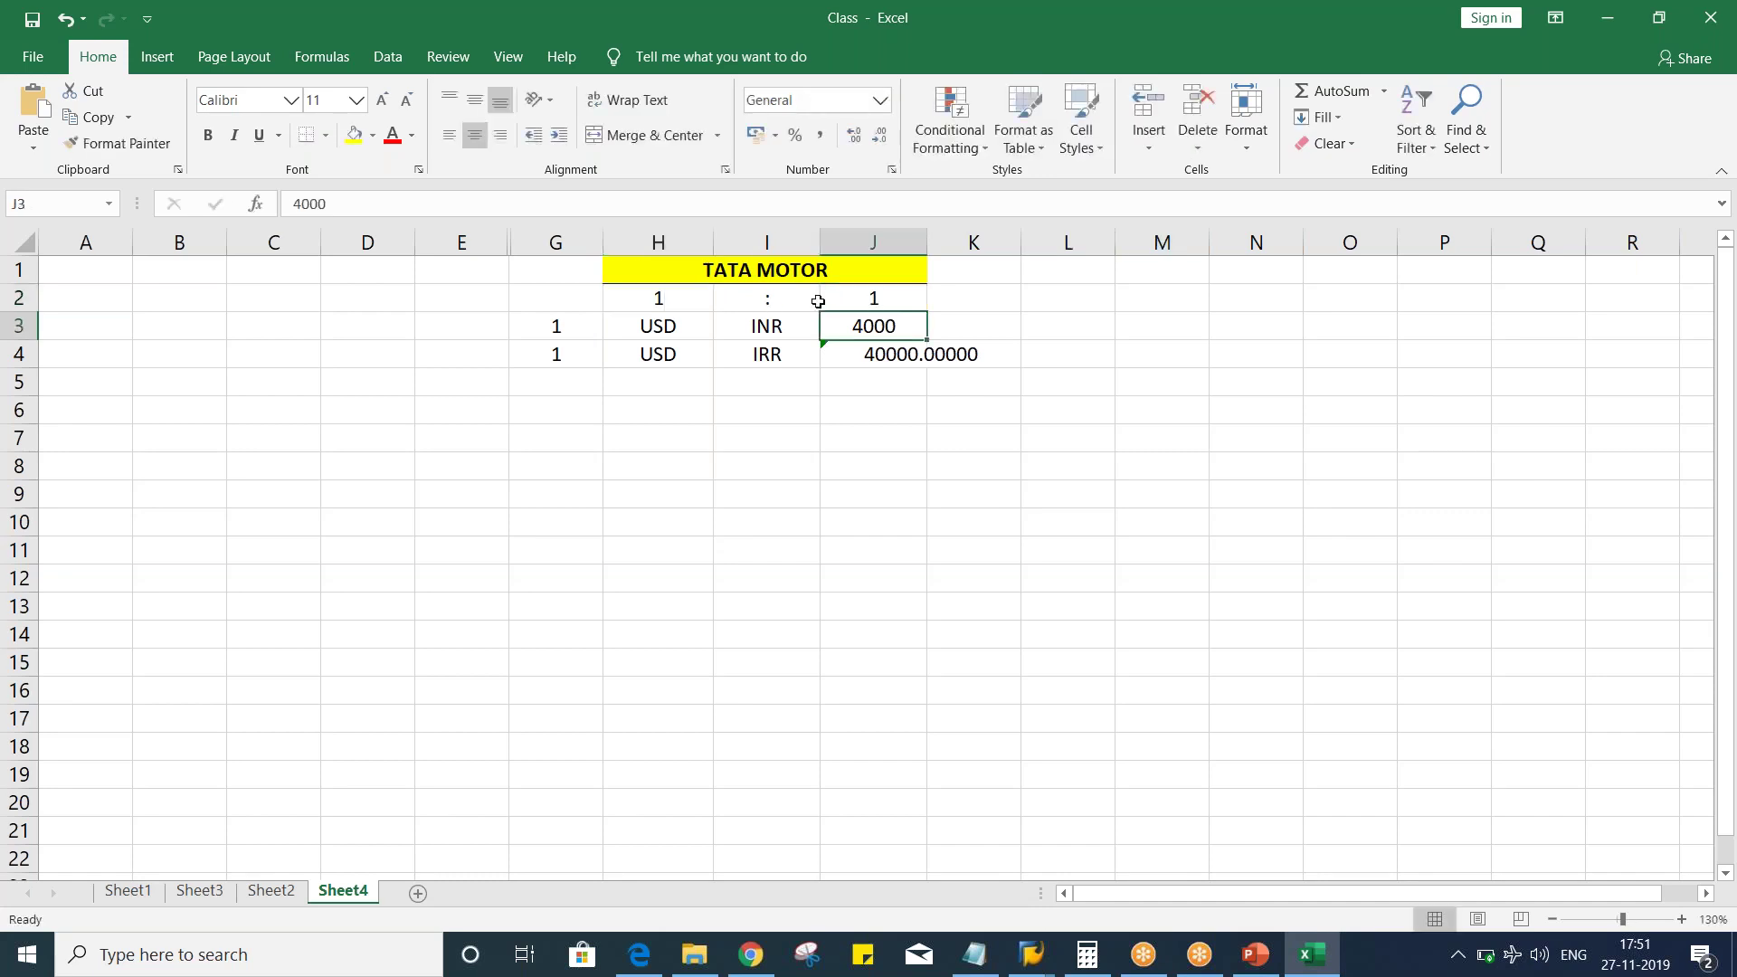
{"action": "left_click_drag", "start_coordinate": [660, 300], "coordinate": [891, 295]}
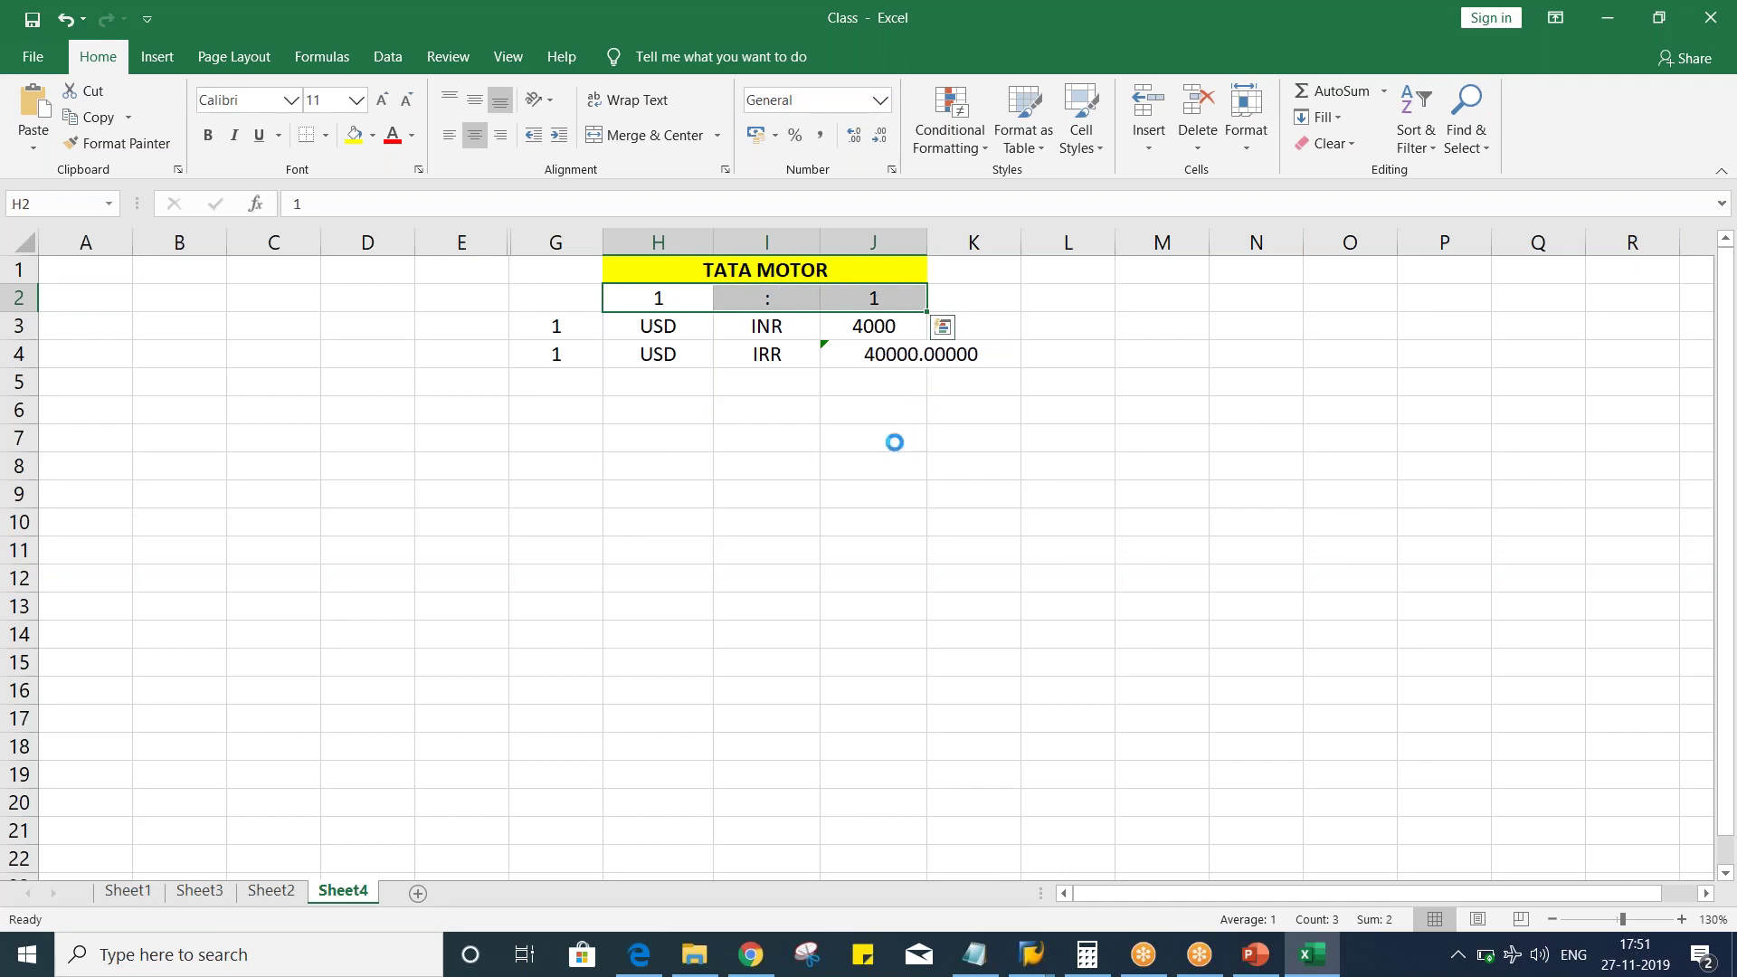
{"action": "key", "text": "ctrl+b"}
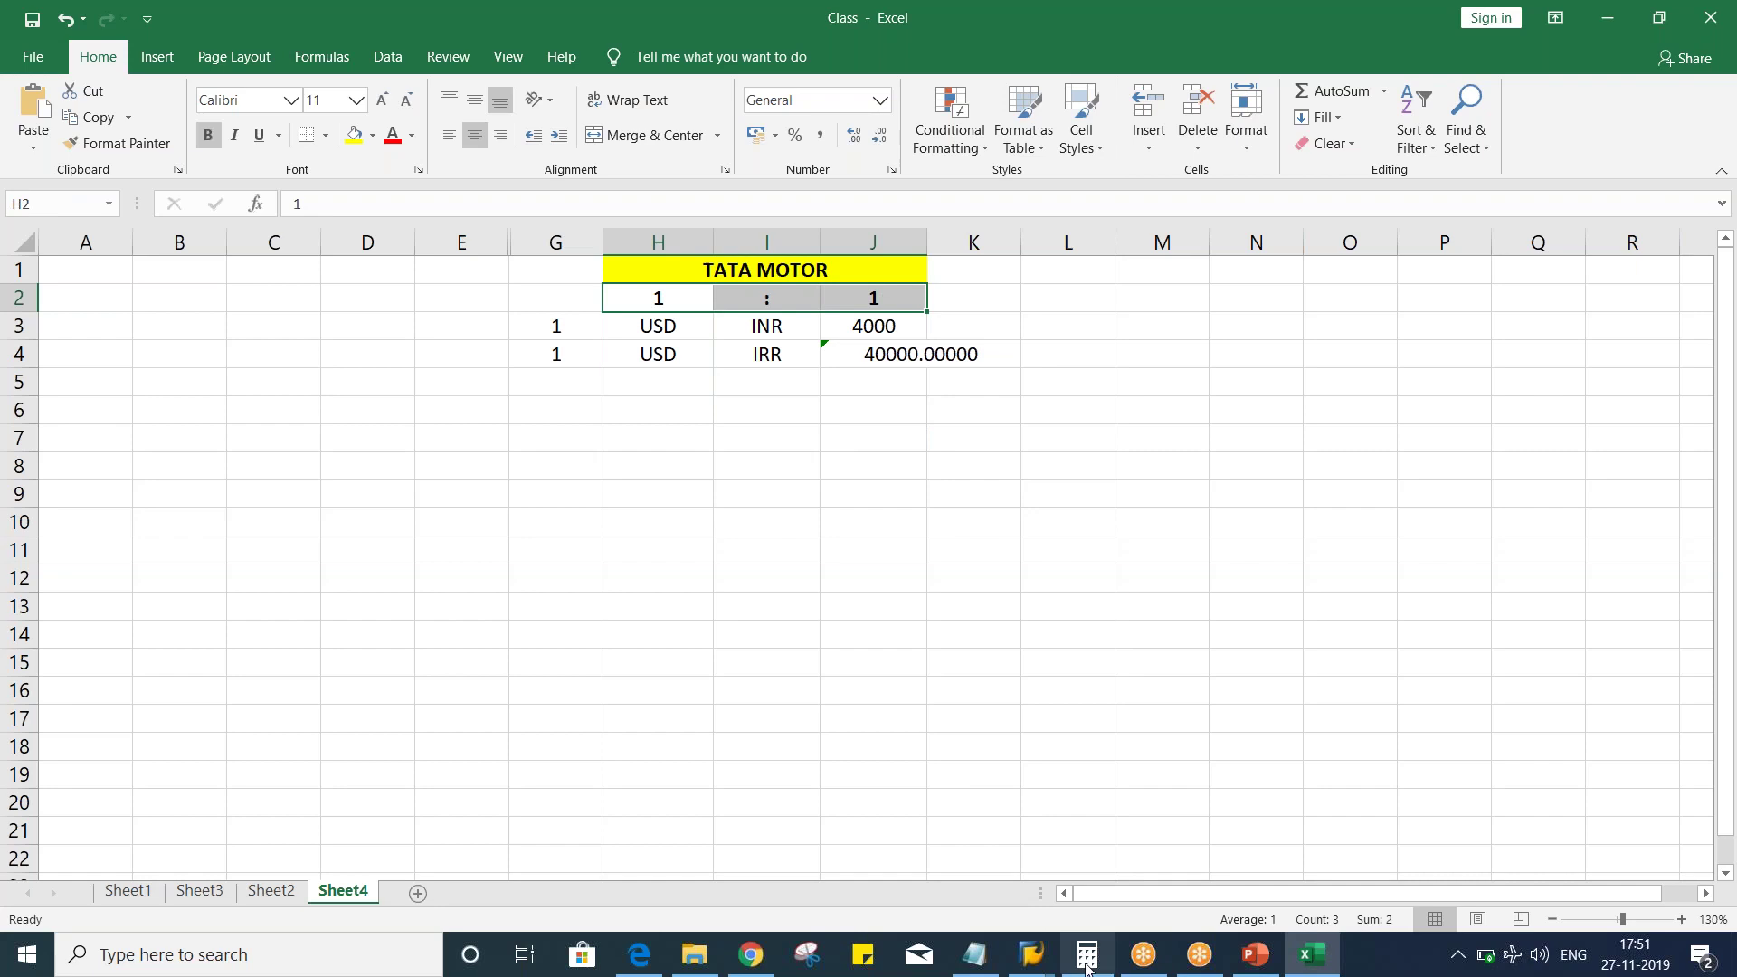
Step: Switch to the SAP translation ratios session and examine the from and to ratios maintained for USD to INR
{"action": "left_click", "coordinate": [1036, 957]}
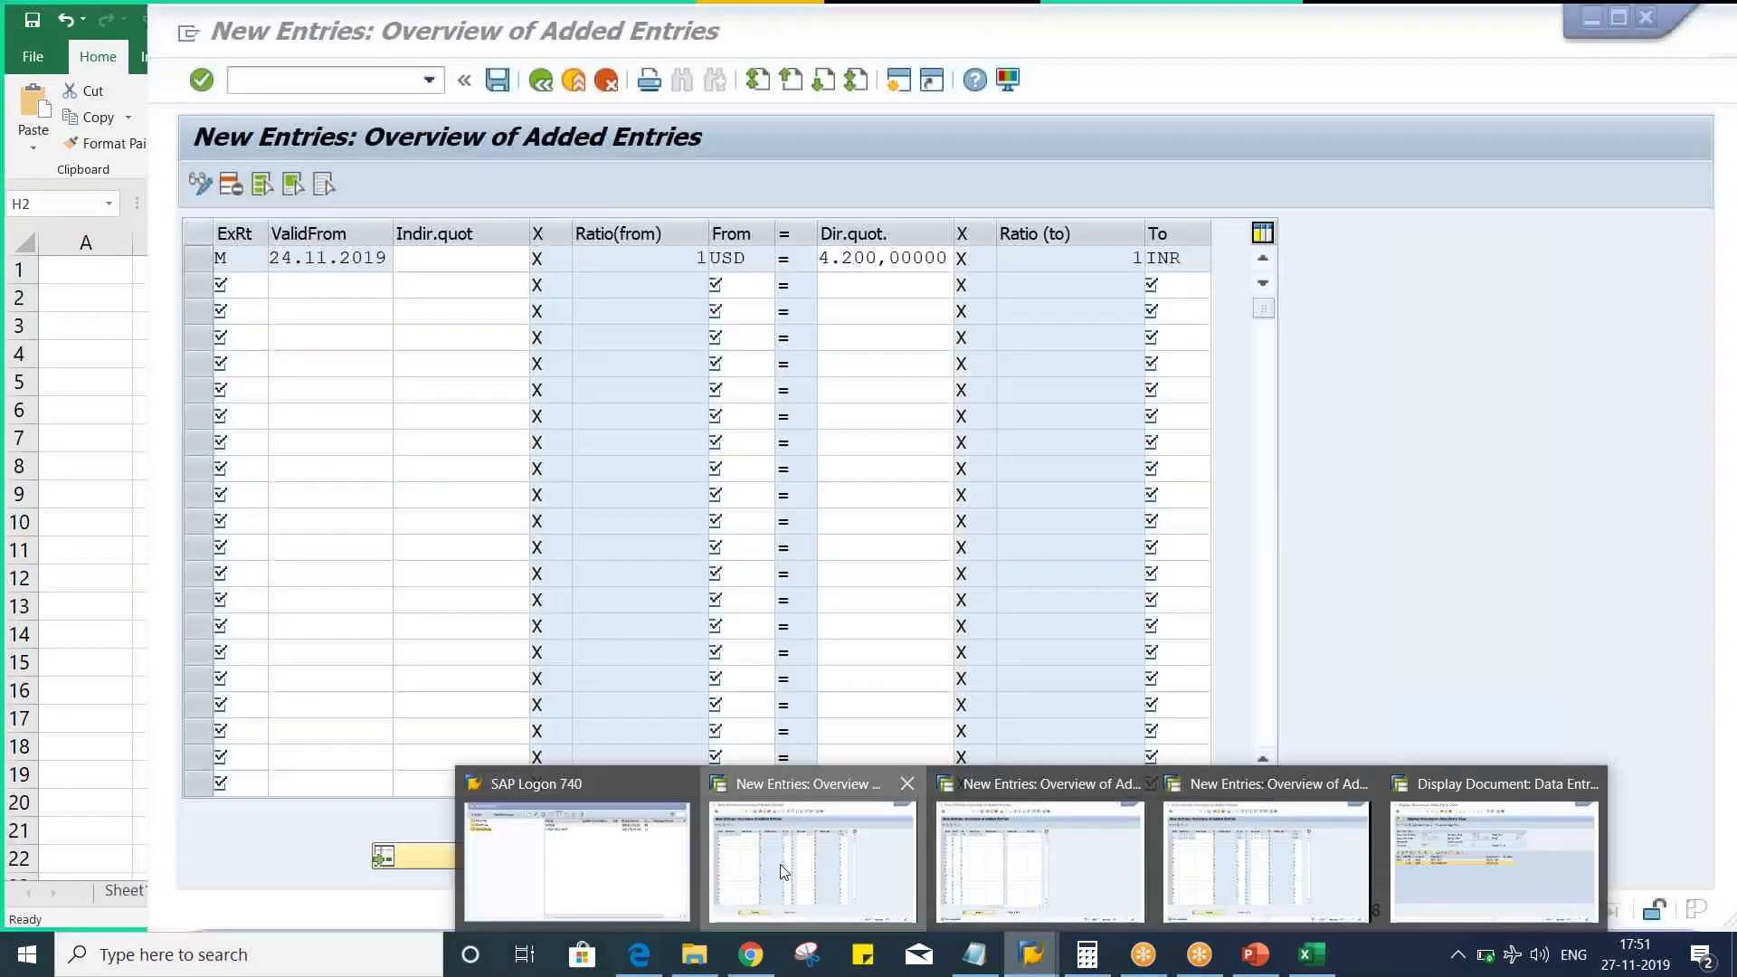
{"action": "left_click", "coordinate": [789, 871]}
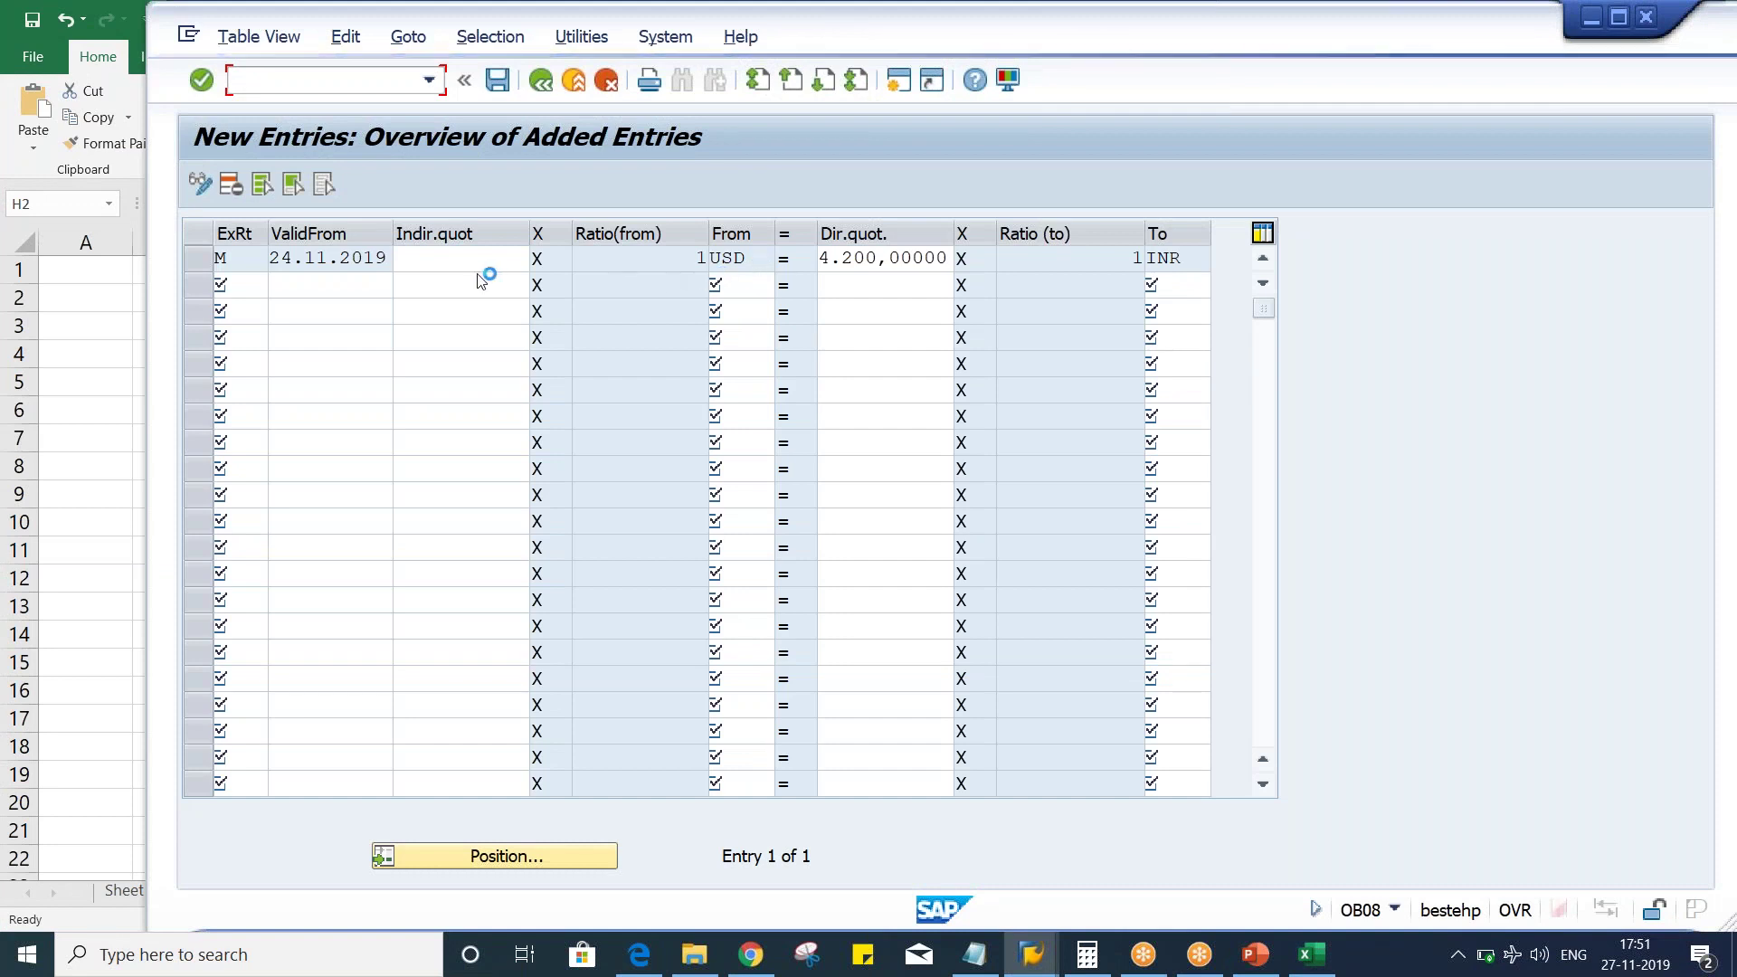
{"action": "left_click", "coordinate": [1048, 964]}
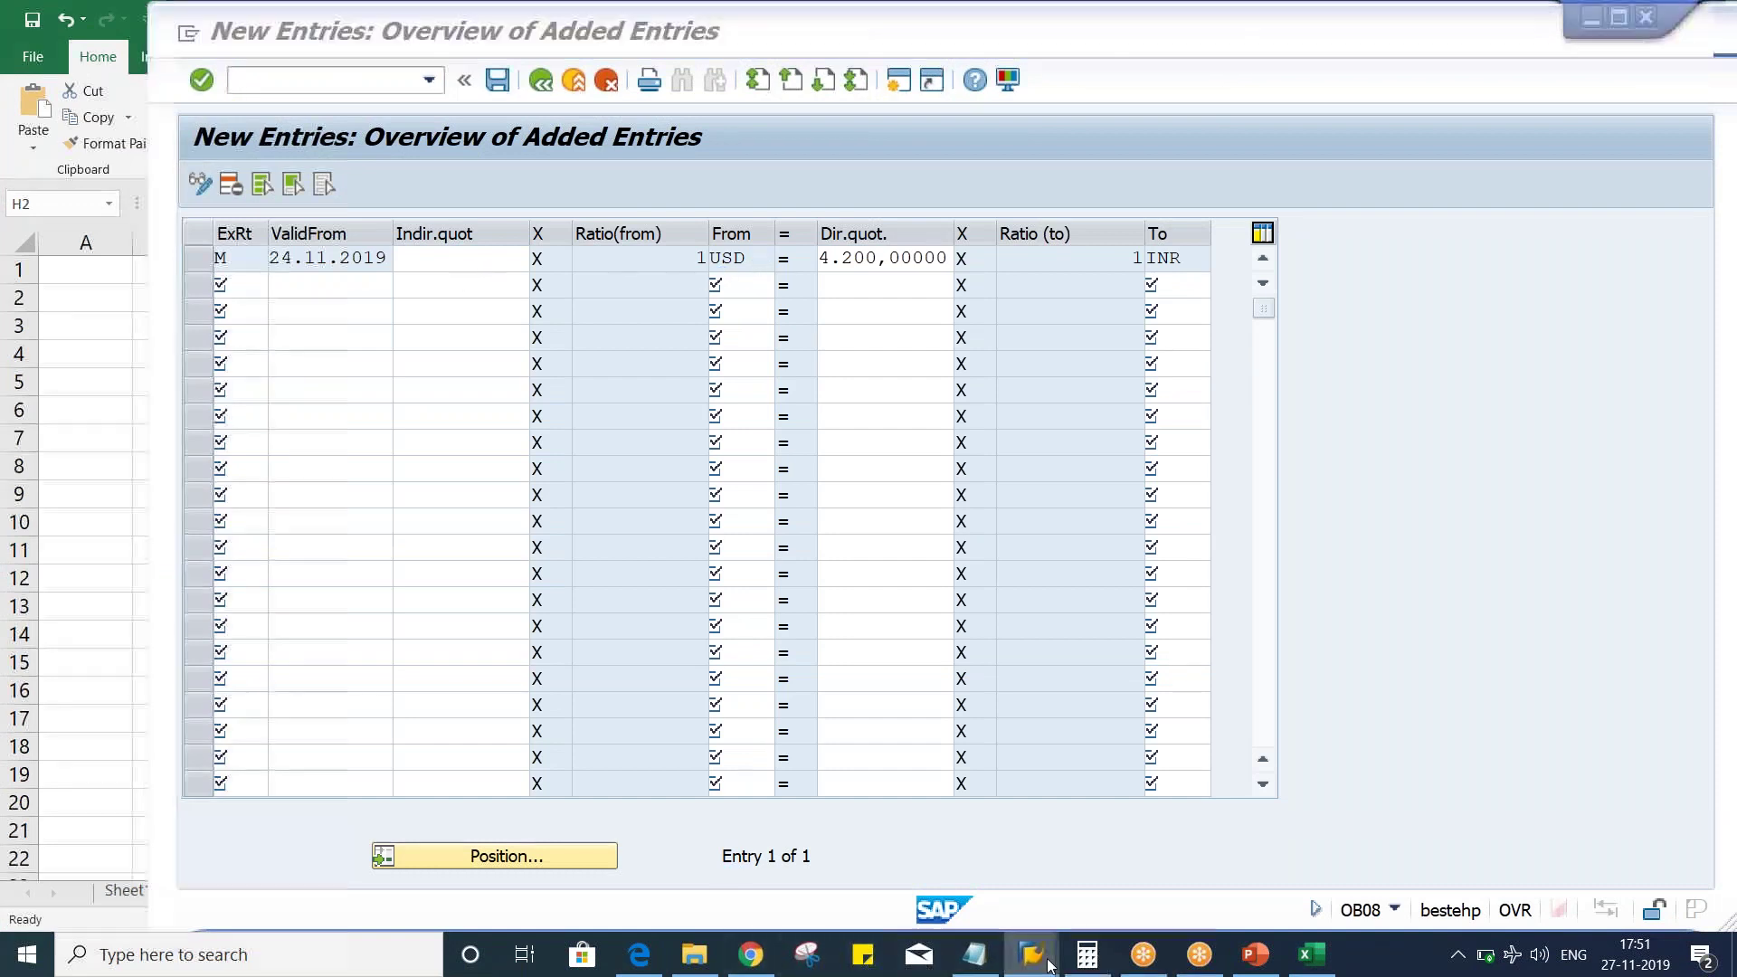
{"action": "left_click", "coordinate": [1100, 878]}
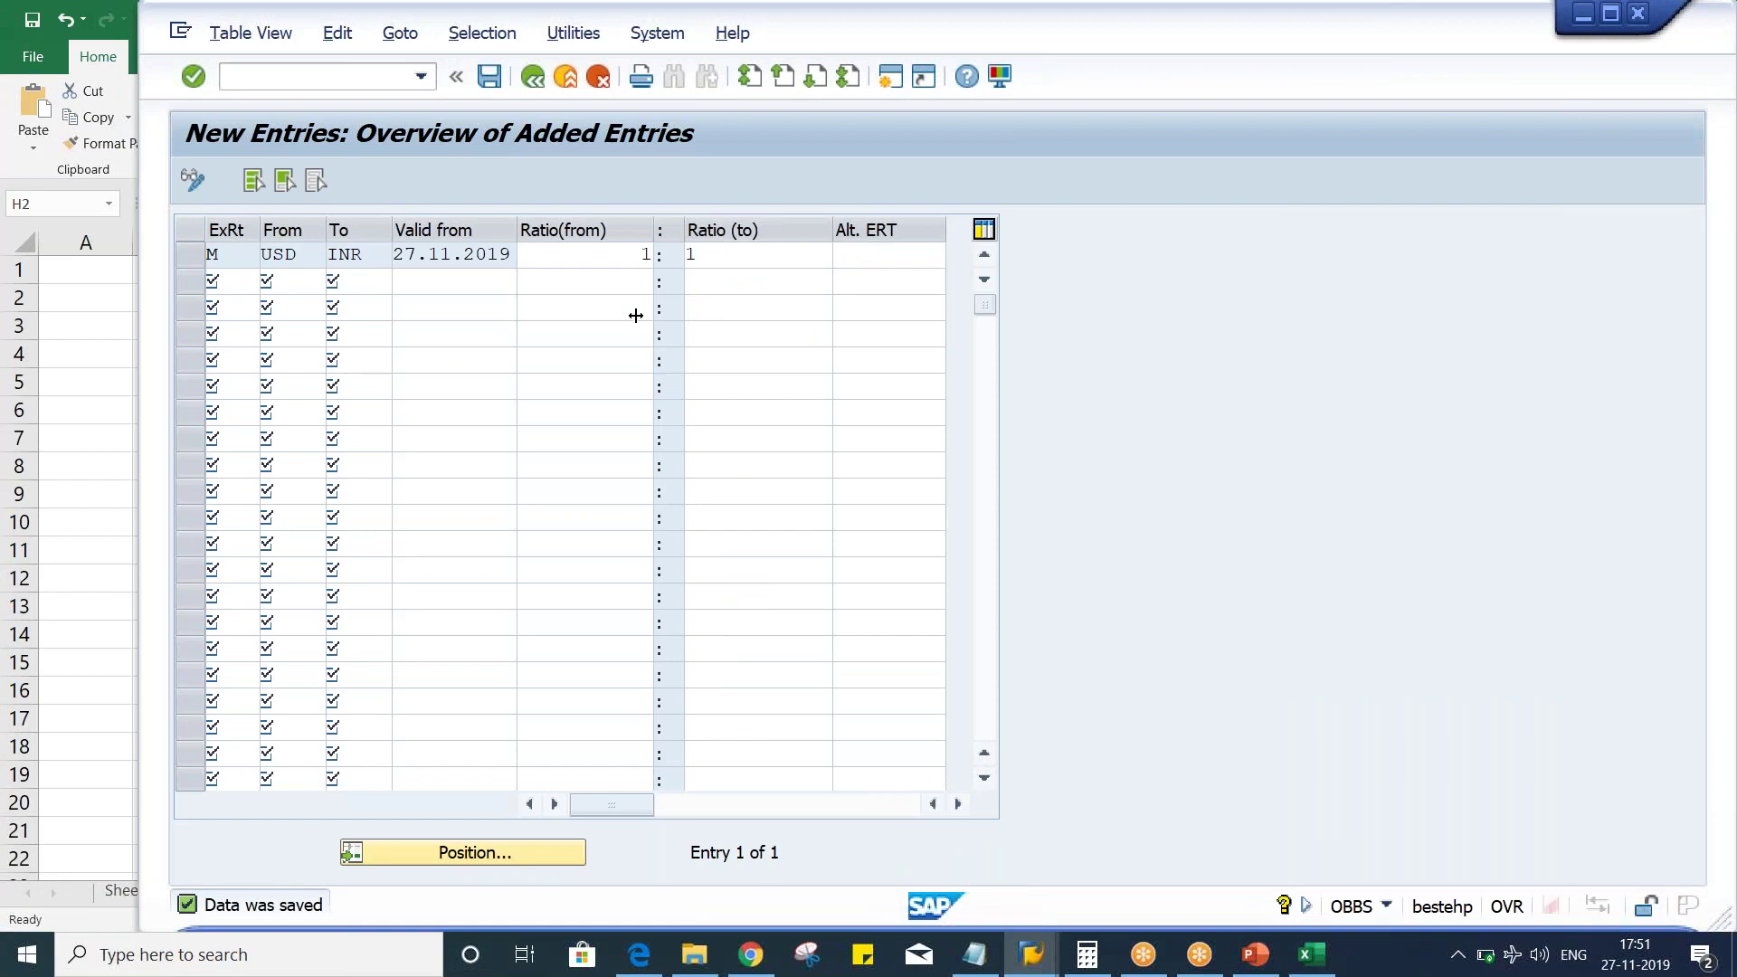
{"action": "left_click", "coordinate": [627, 254]}
{"action": "left_click", "coordinate": [736, 254]}
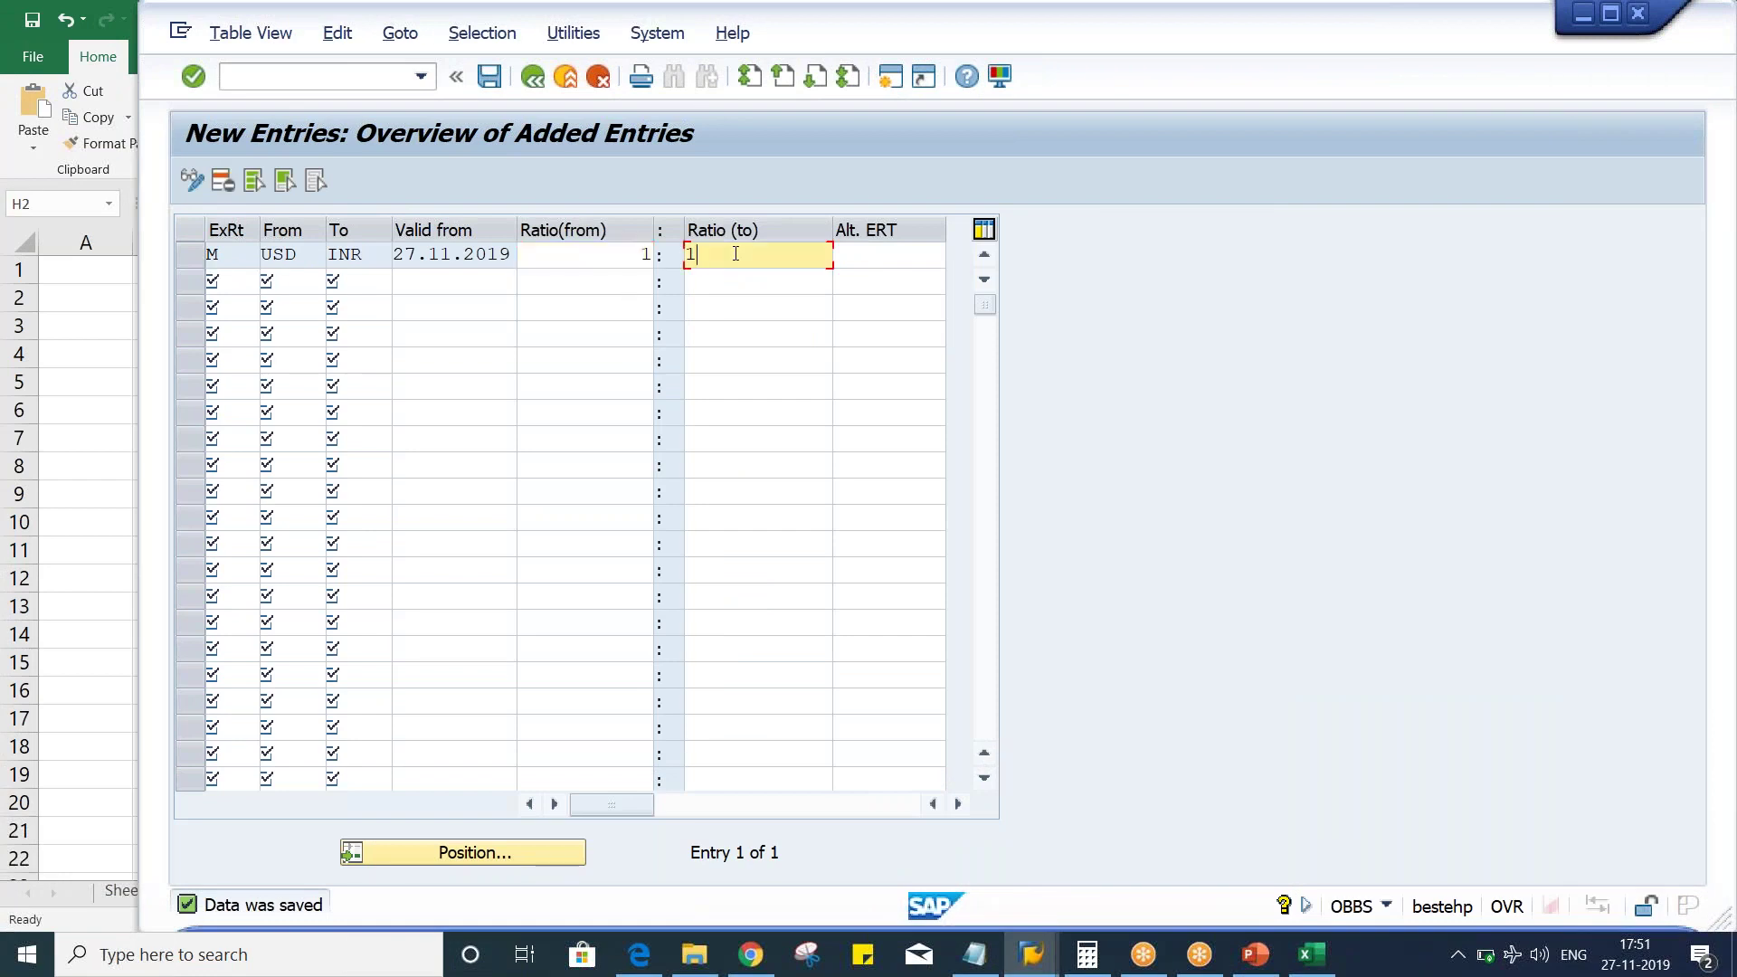
Step: Return to the SAP exchange rate entries session, delete the USD to IRR entry and save the change
{"action": "left_click", "coordinate": [1018, 960]}
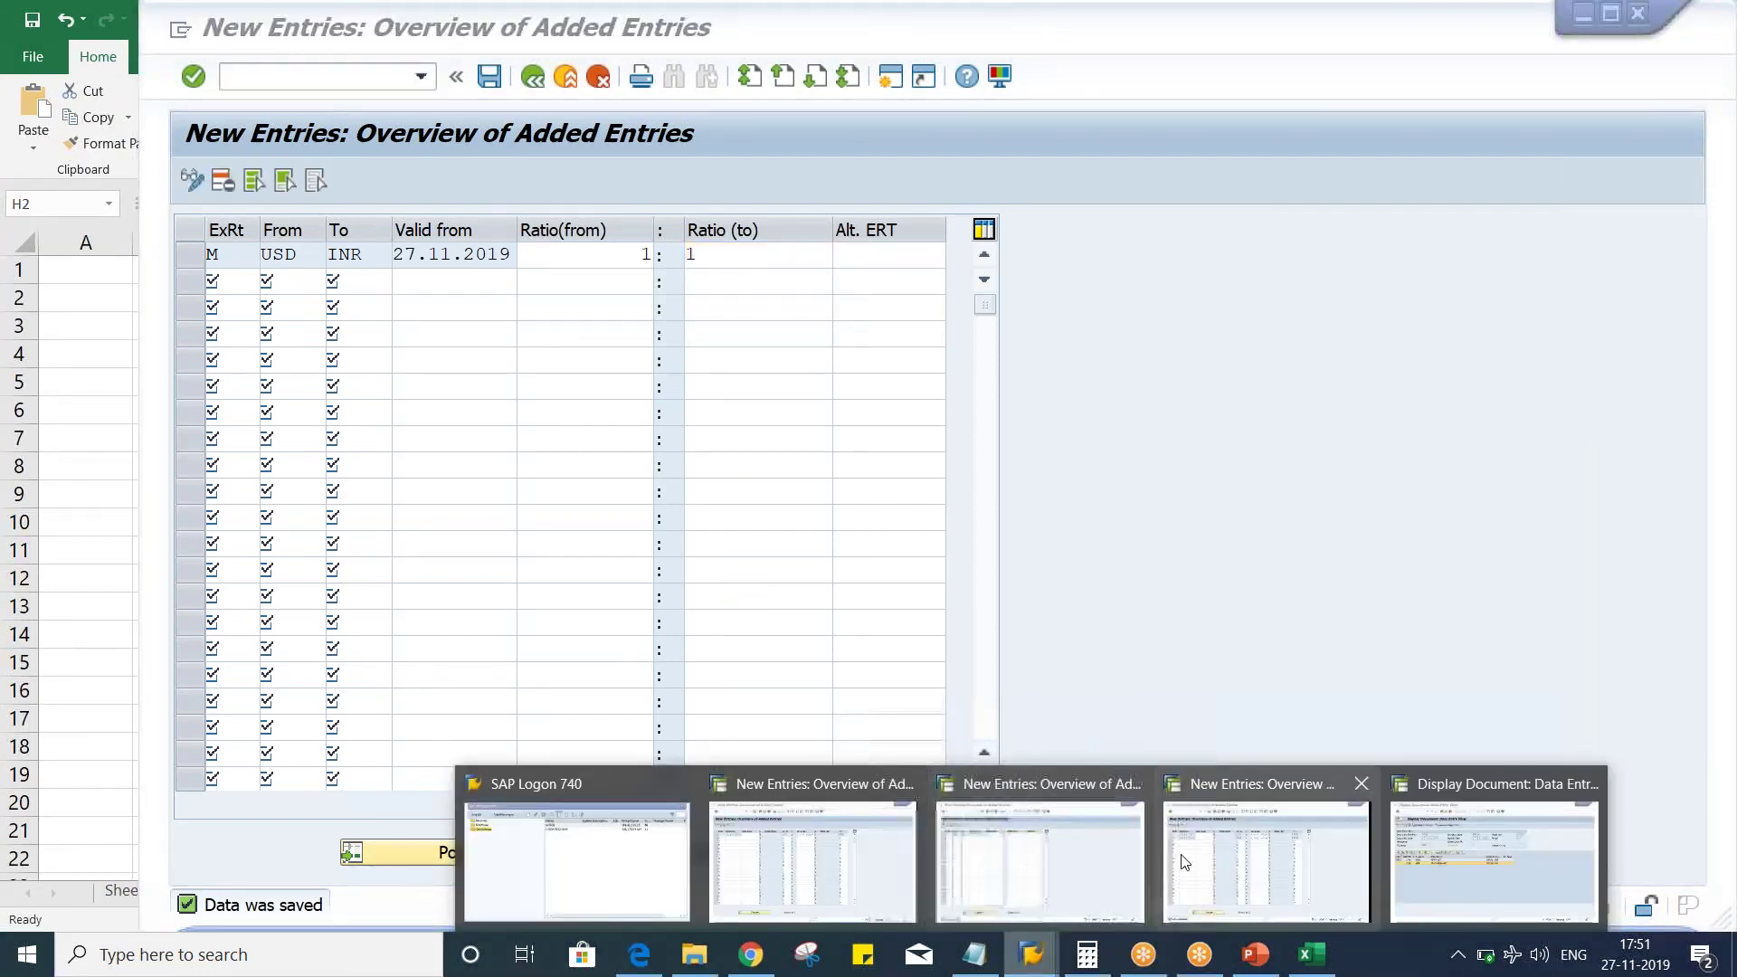
{"action": "left_click", "coordinate": [1181, 861]}
{"action": "left_click", "coordinate": [234, 280]}
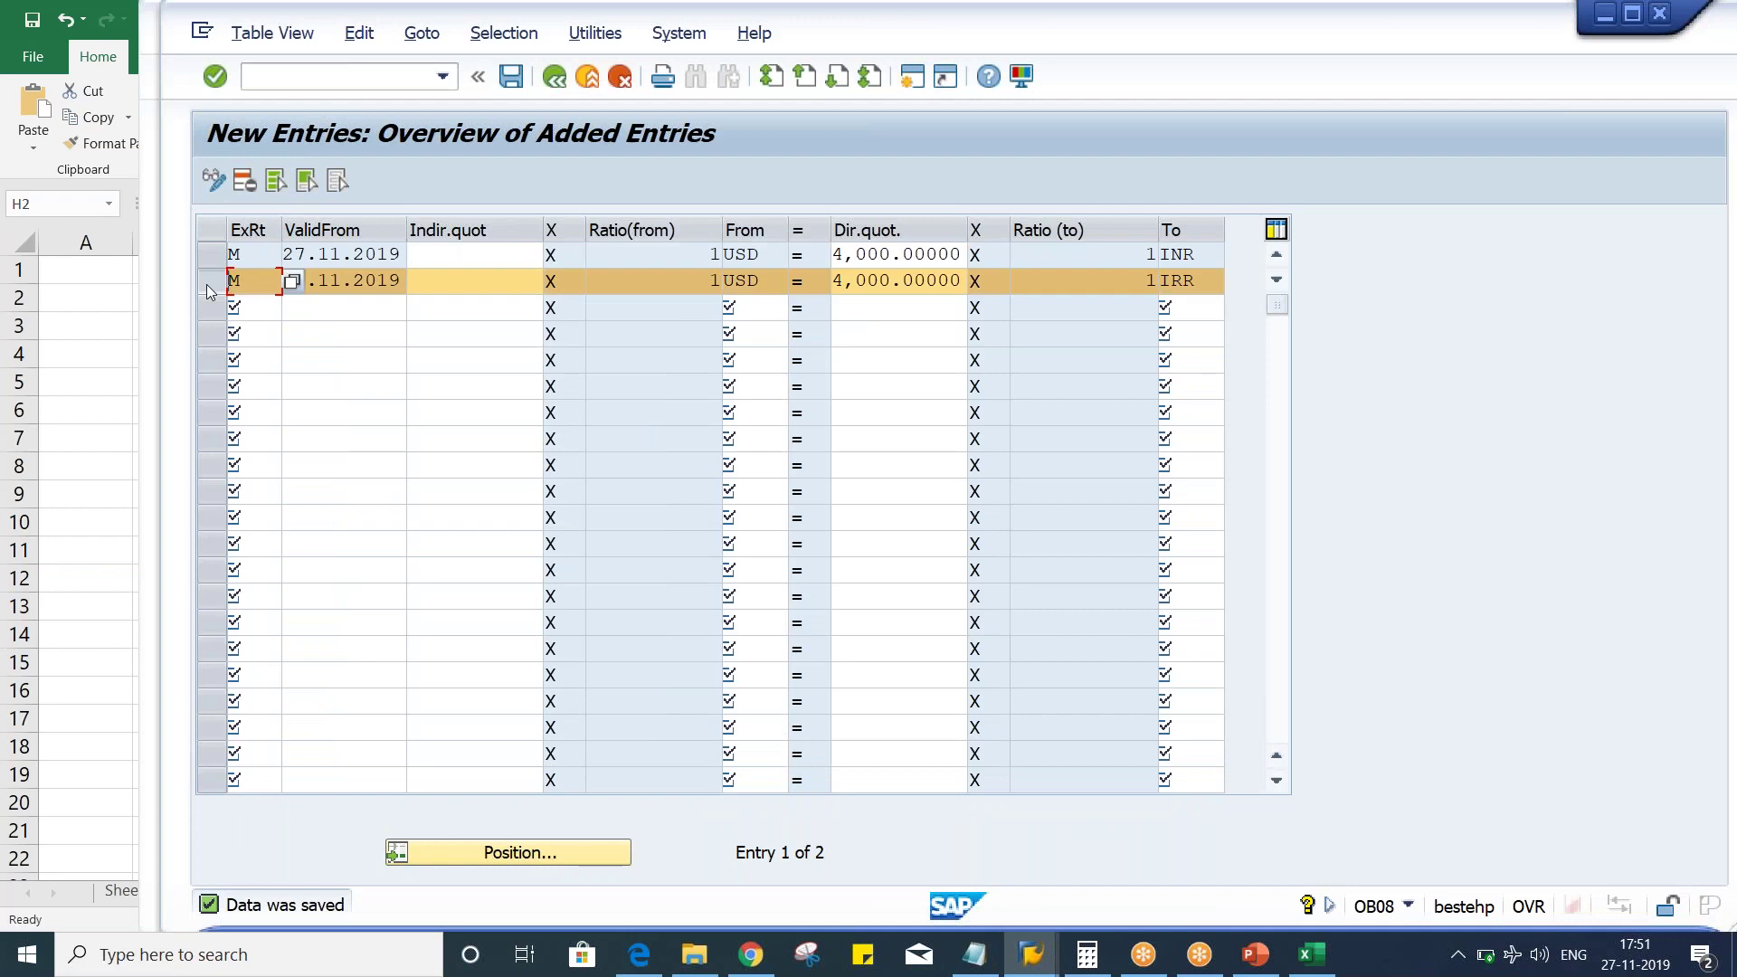
{"action": "left_click", "coordinate": [238, 181]}
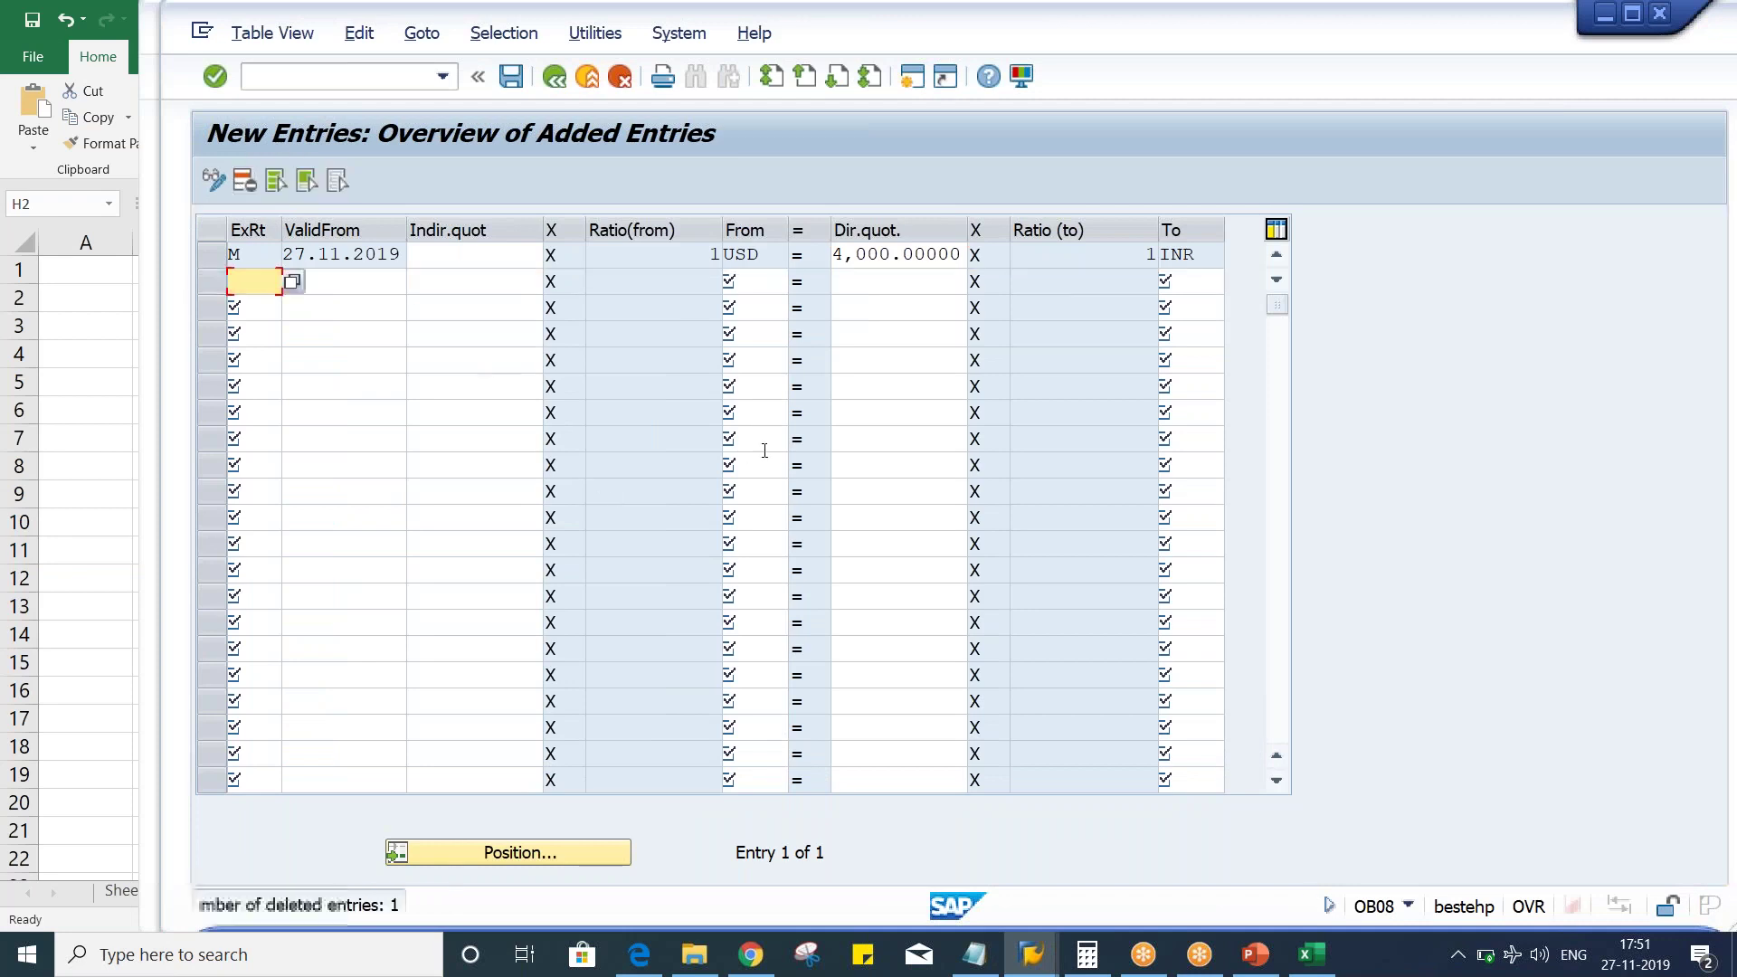
{"action": "key", "text": "ctrl+s"}
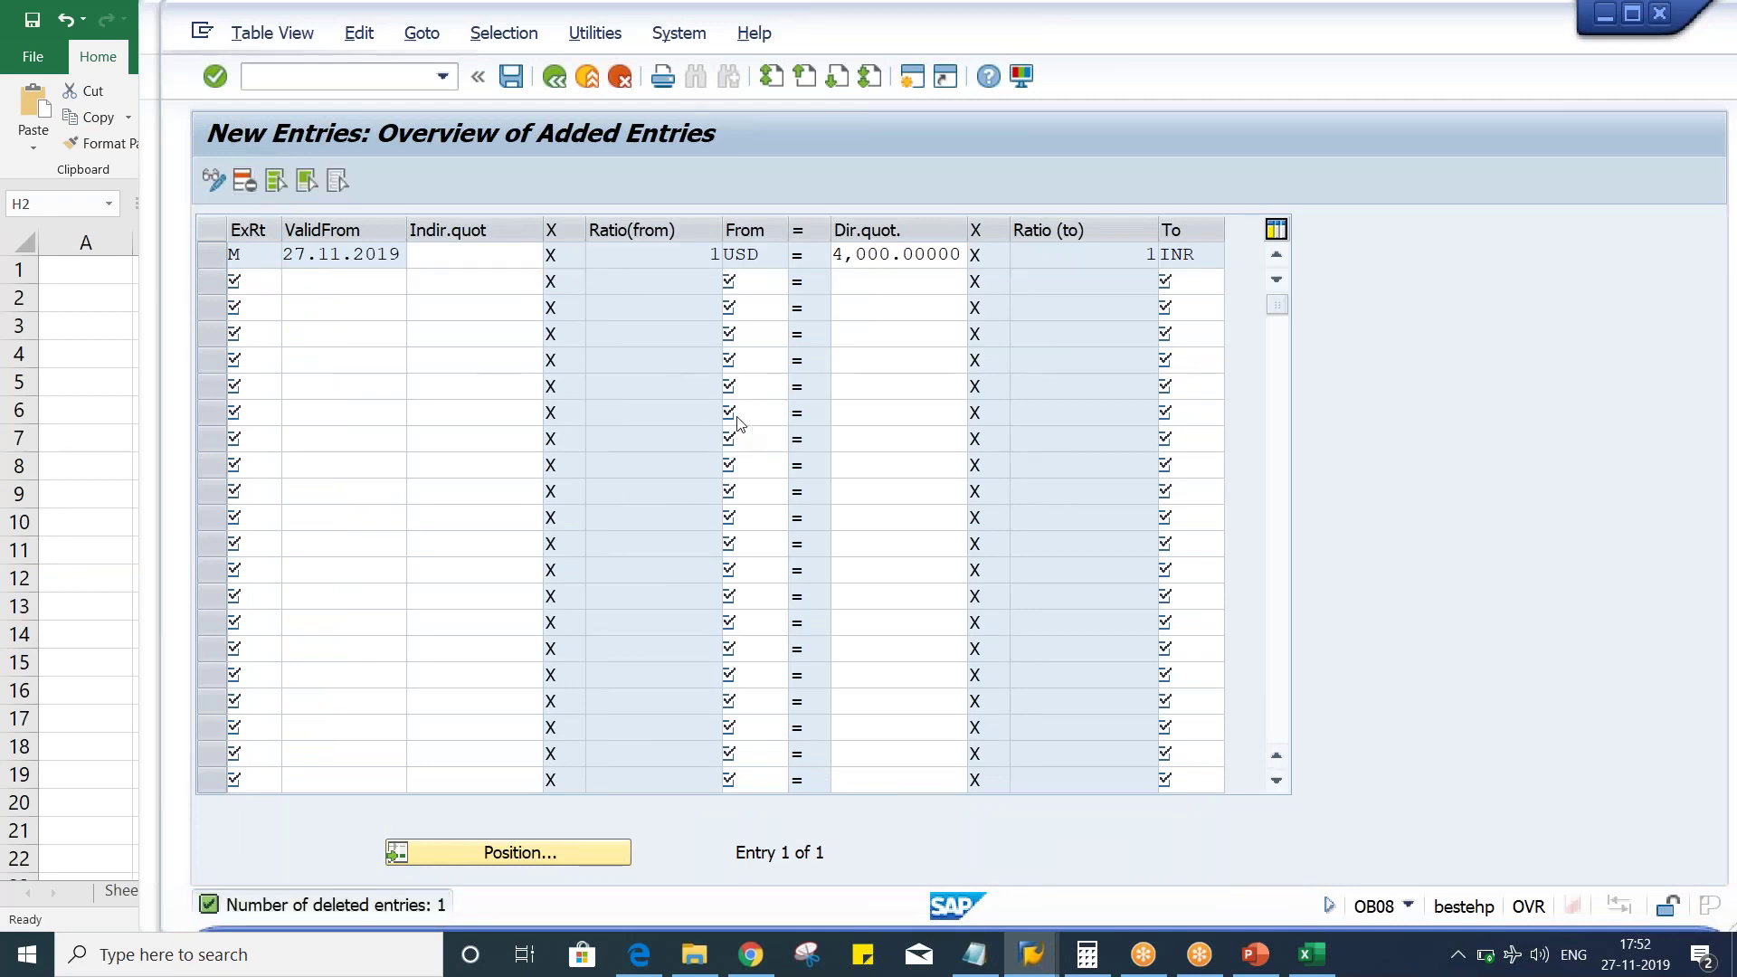
{"action": "left_click", "coordinate": [709, 260]}
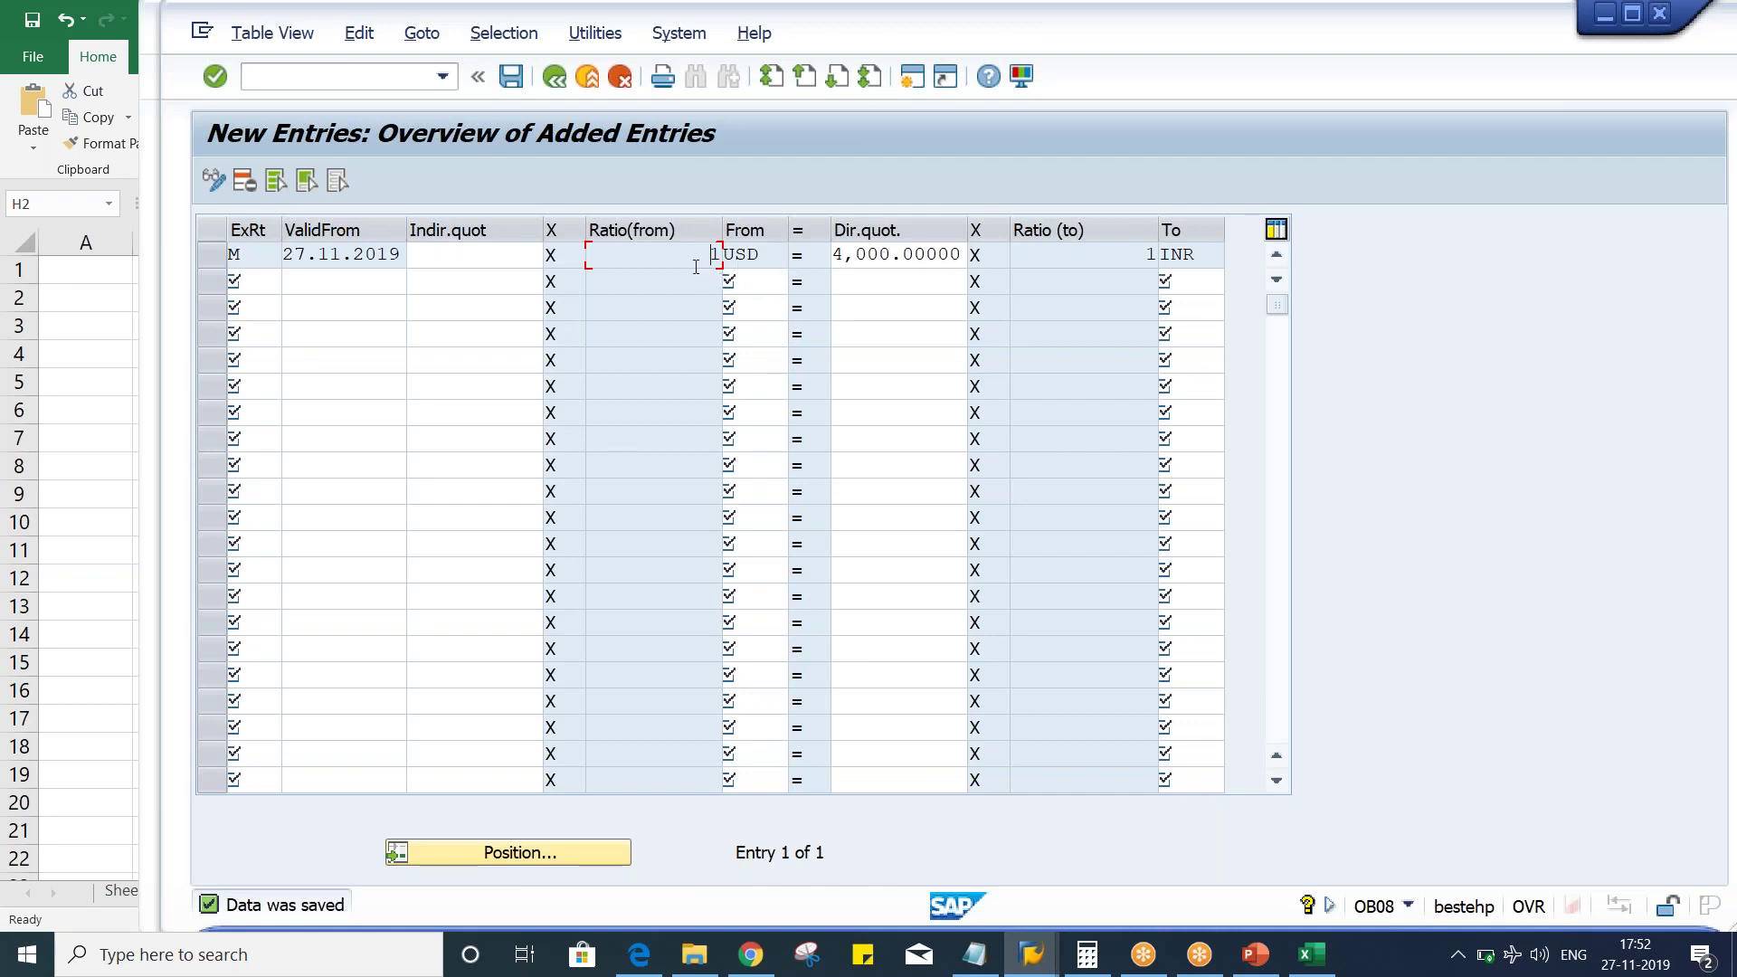
Step: Switch to the Excel workbook and label the ratio row with USD in G2 and INR in K2
{"action": "left_click", "coordinate": [920, 256]}
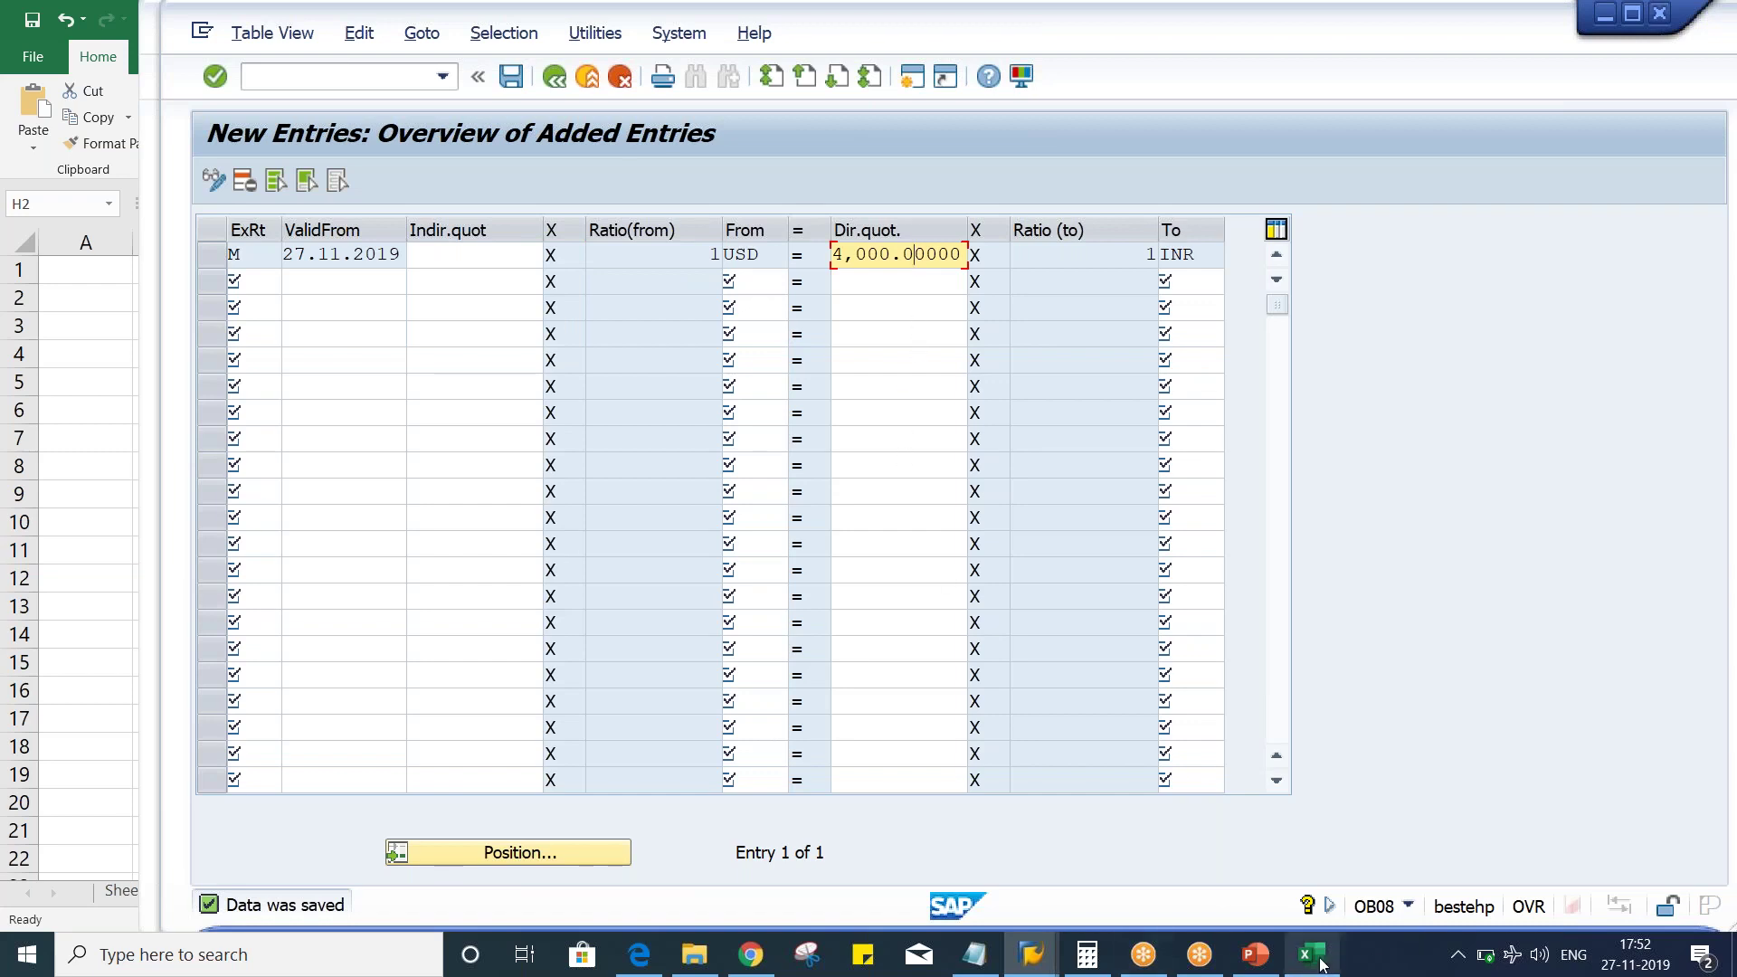
{"action": "left_click", "coordinate": [1316, 958]}
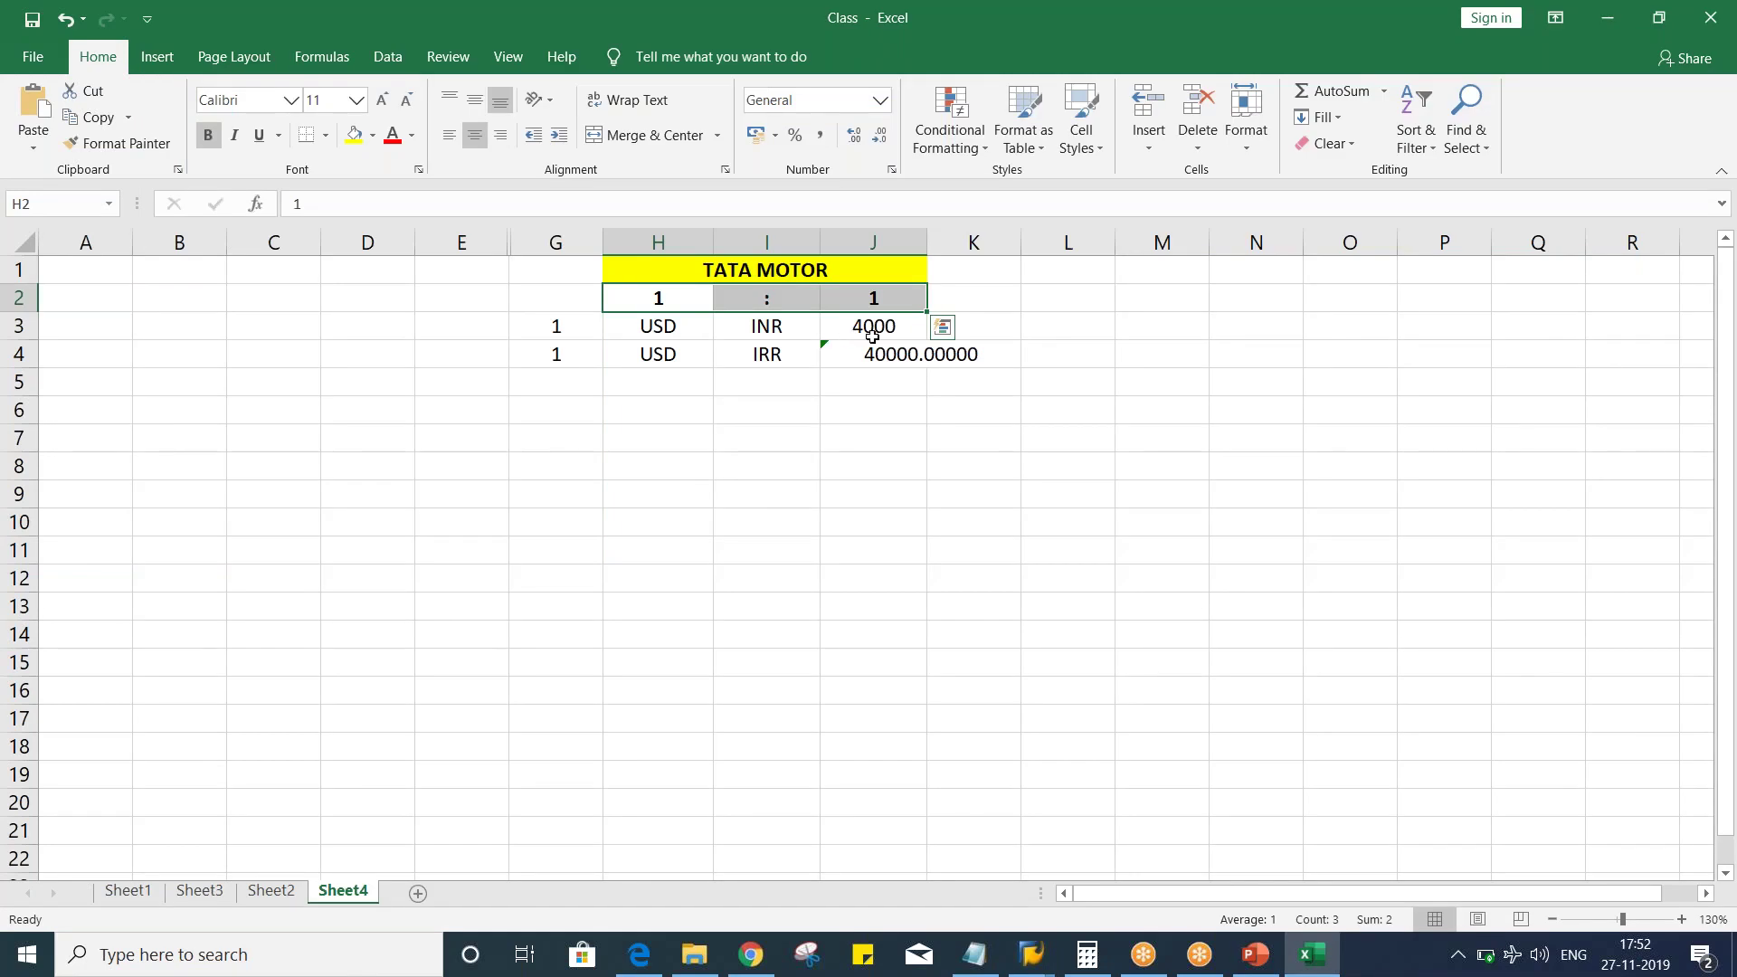
{"action": "left_click", "coordinate": [873, 331]}
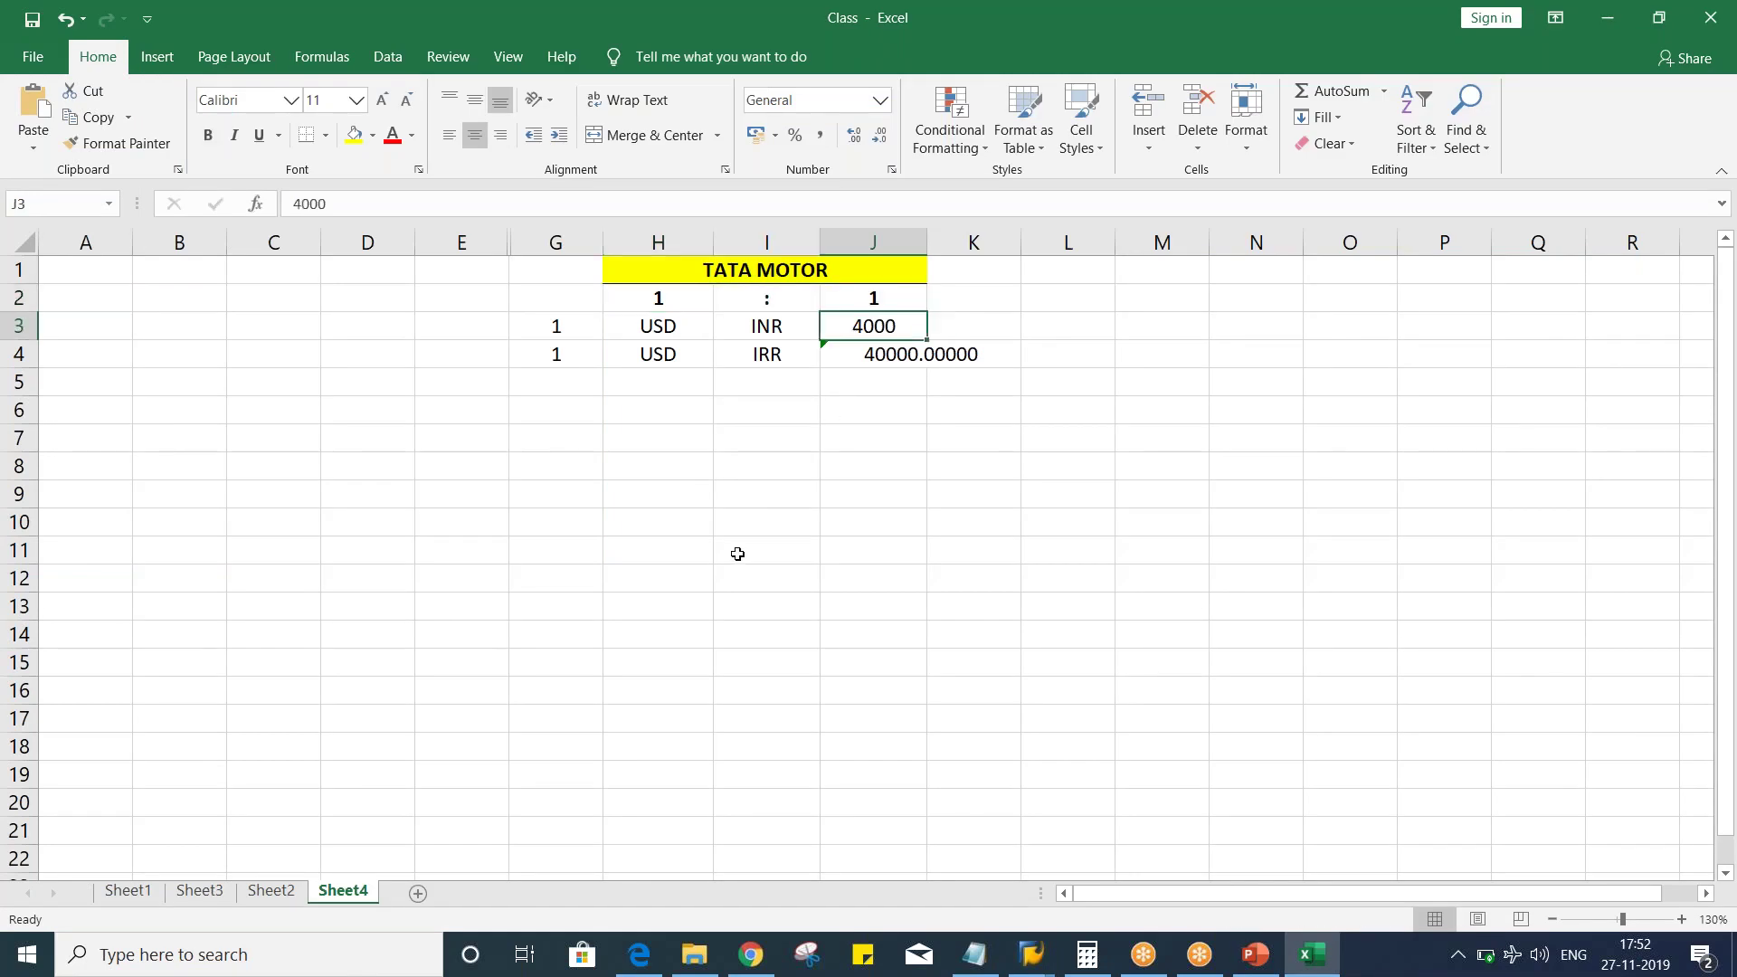
{"action": "left_click", "coordinate": [660, 306]}
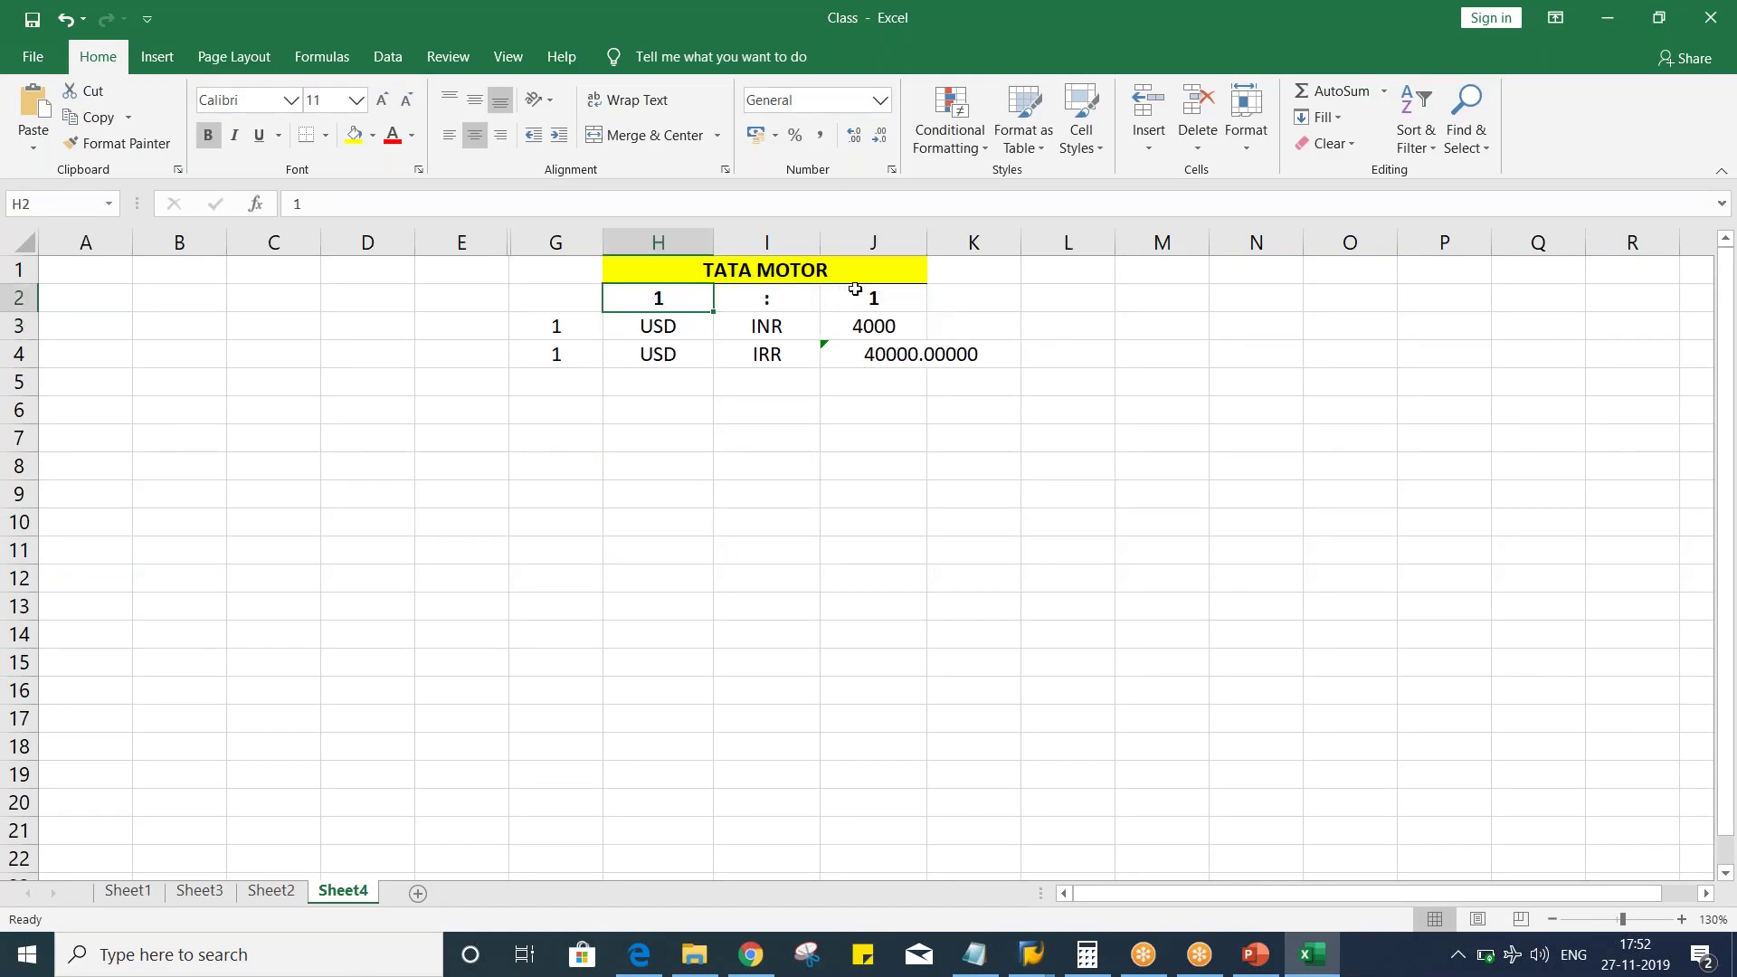
{"action": "left_click", "coordinate": [560, 301]}
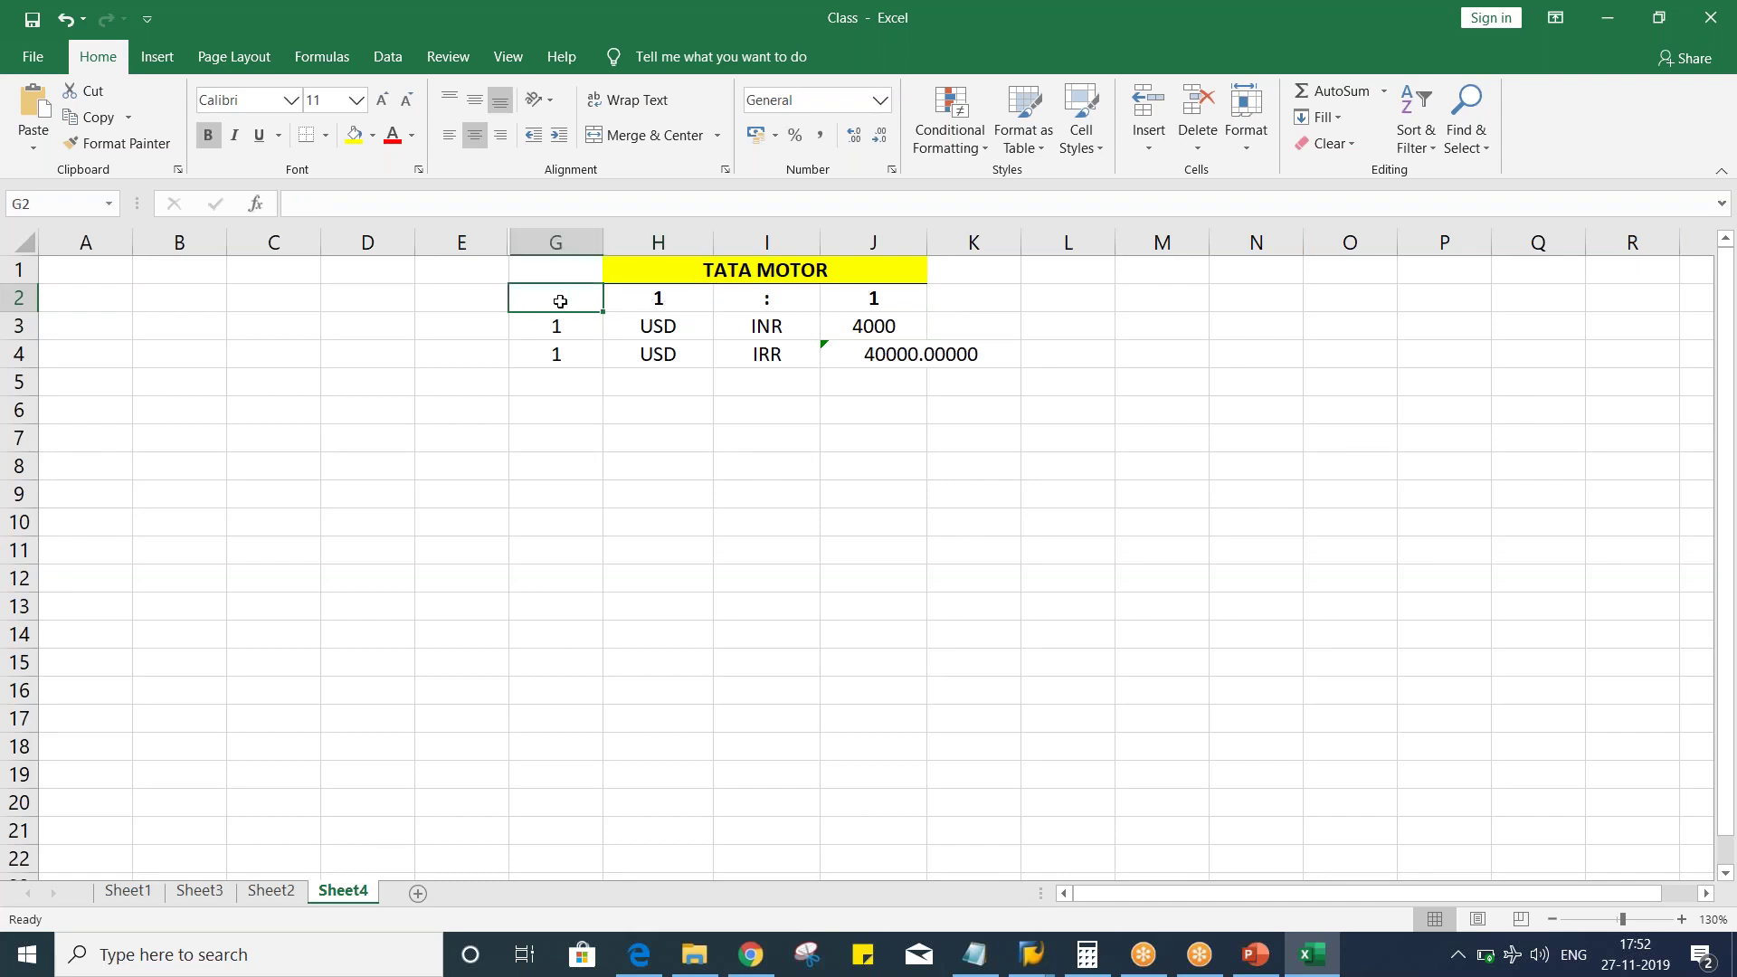
{"action": "type", "text": "USD"}
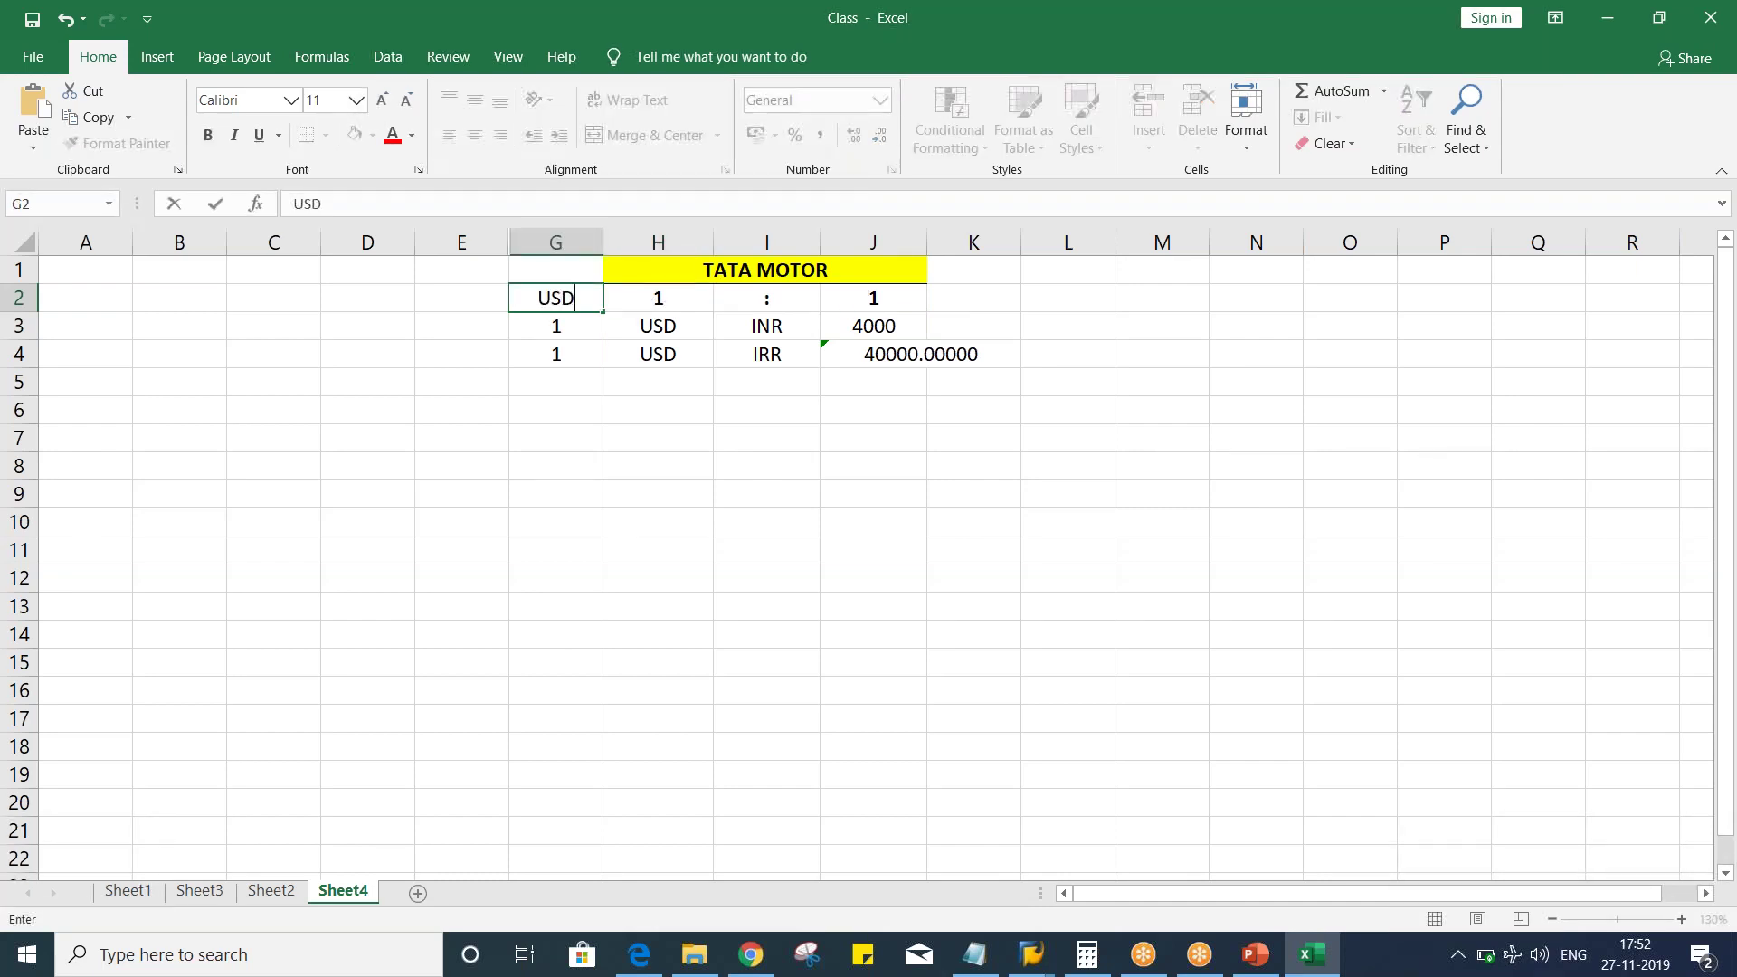
{"action": "left_click", "coordinate": [1000, 285]}
{"action": "type", "text": "I"}
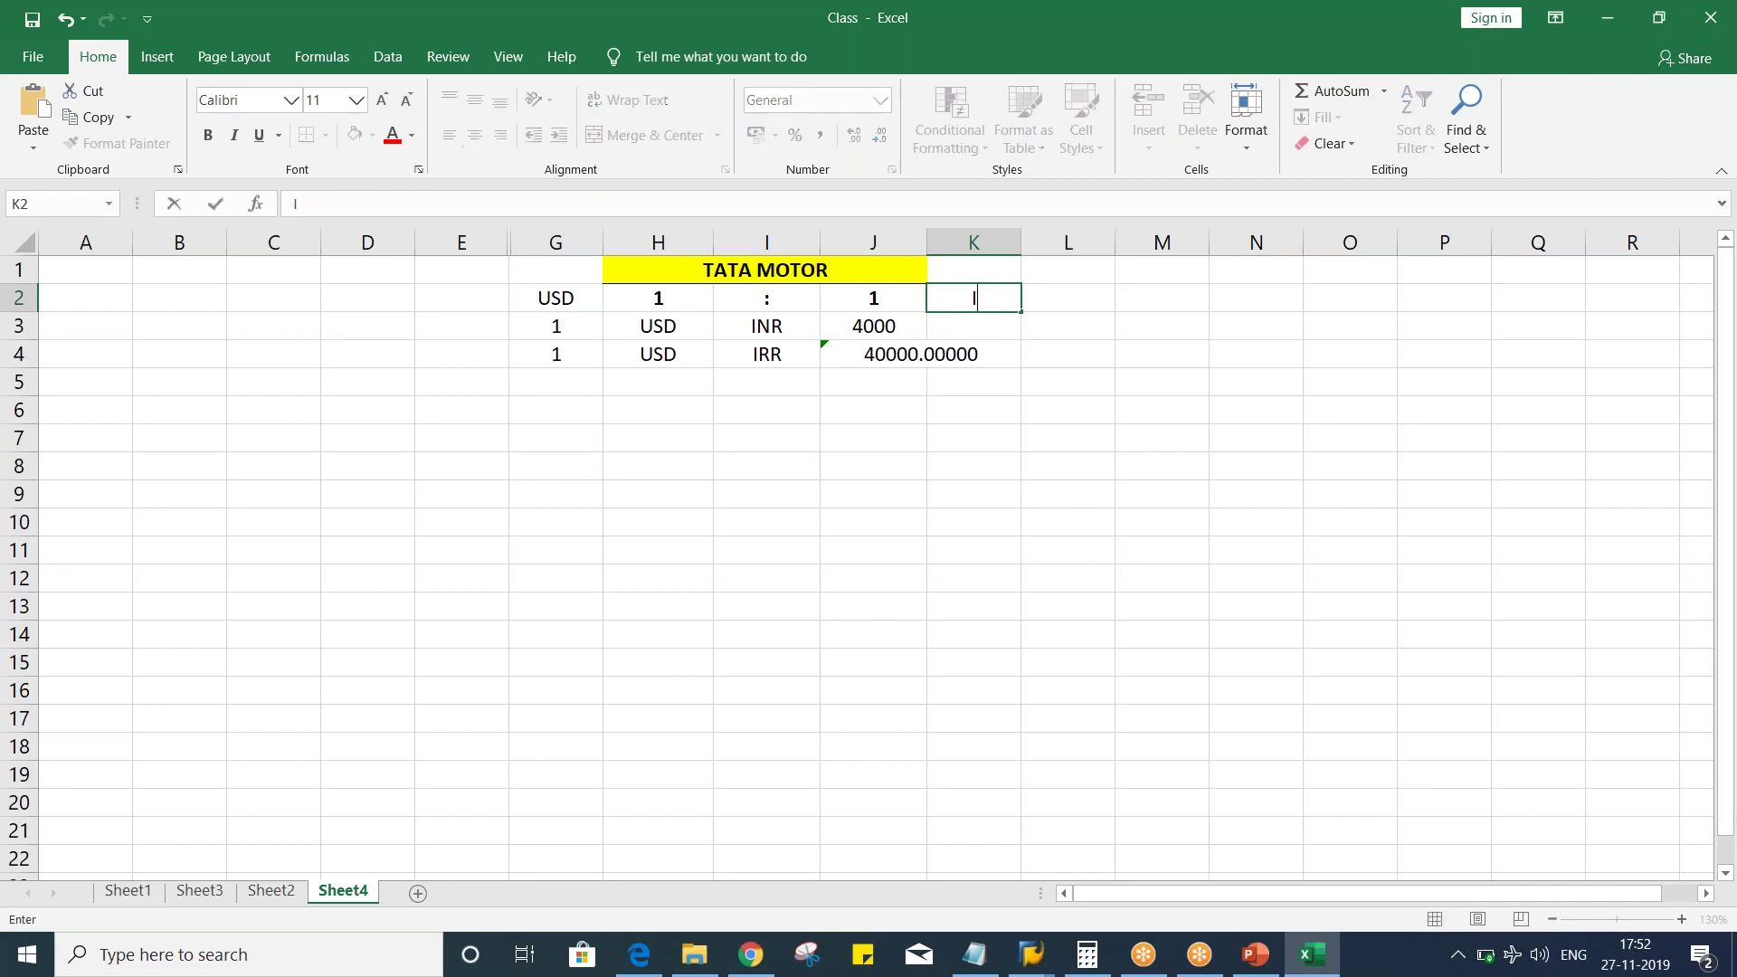
{"action": "type", "text": "NR"}
{"action": "key", "text": "Return"}
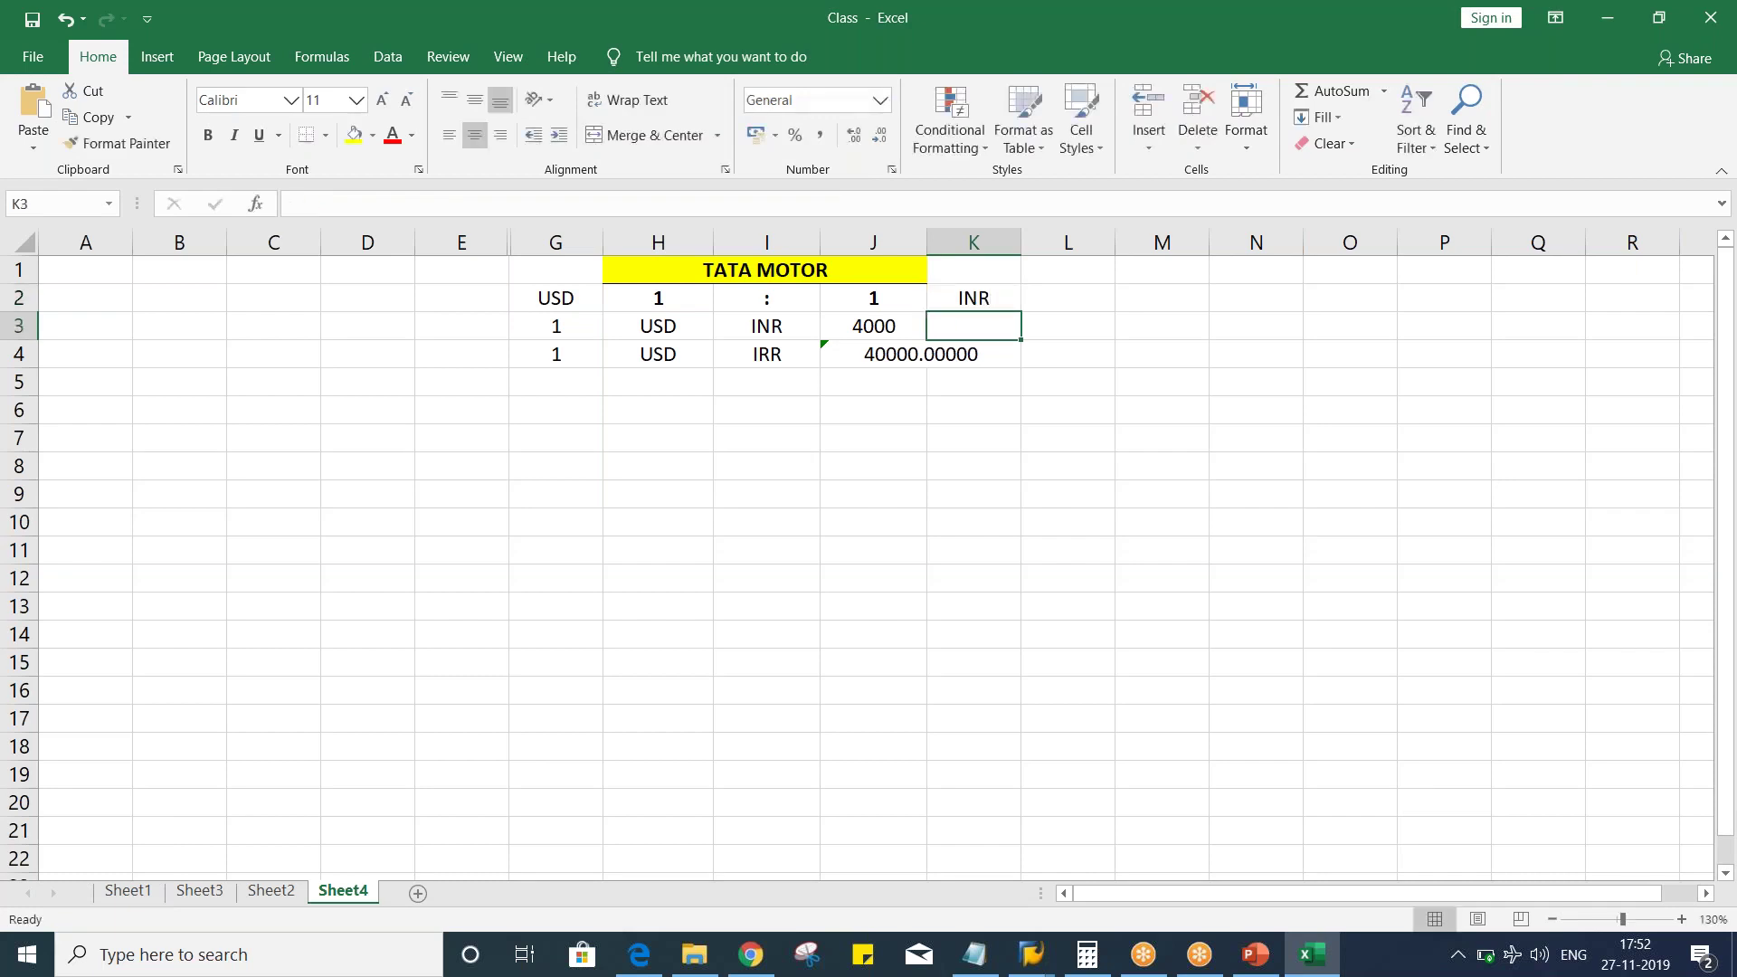
Step: Change the INR side of the ratio in cell J2 to 10, keeping the 4000 rate below it
{"action": "left_click", "coordinate": [671, 309]}
{"action": "left_click", "coordinate": [852, 301]}
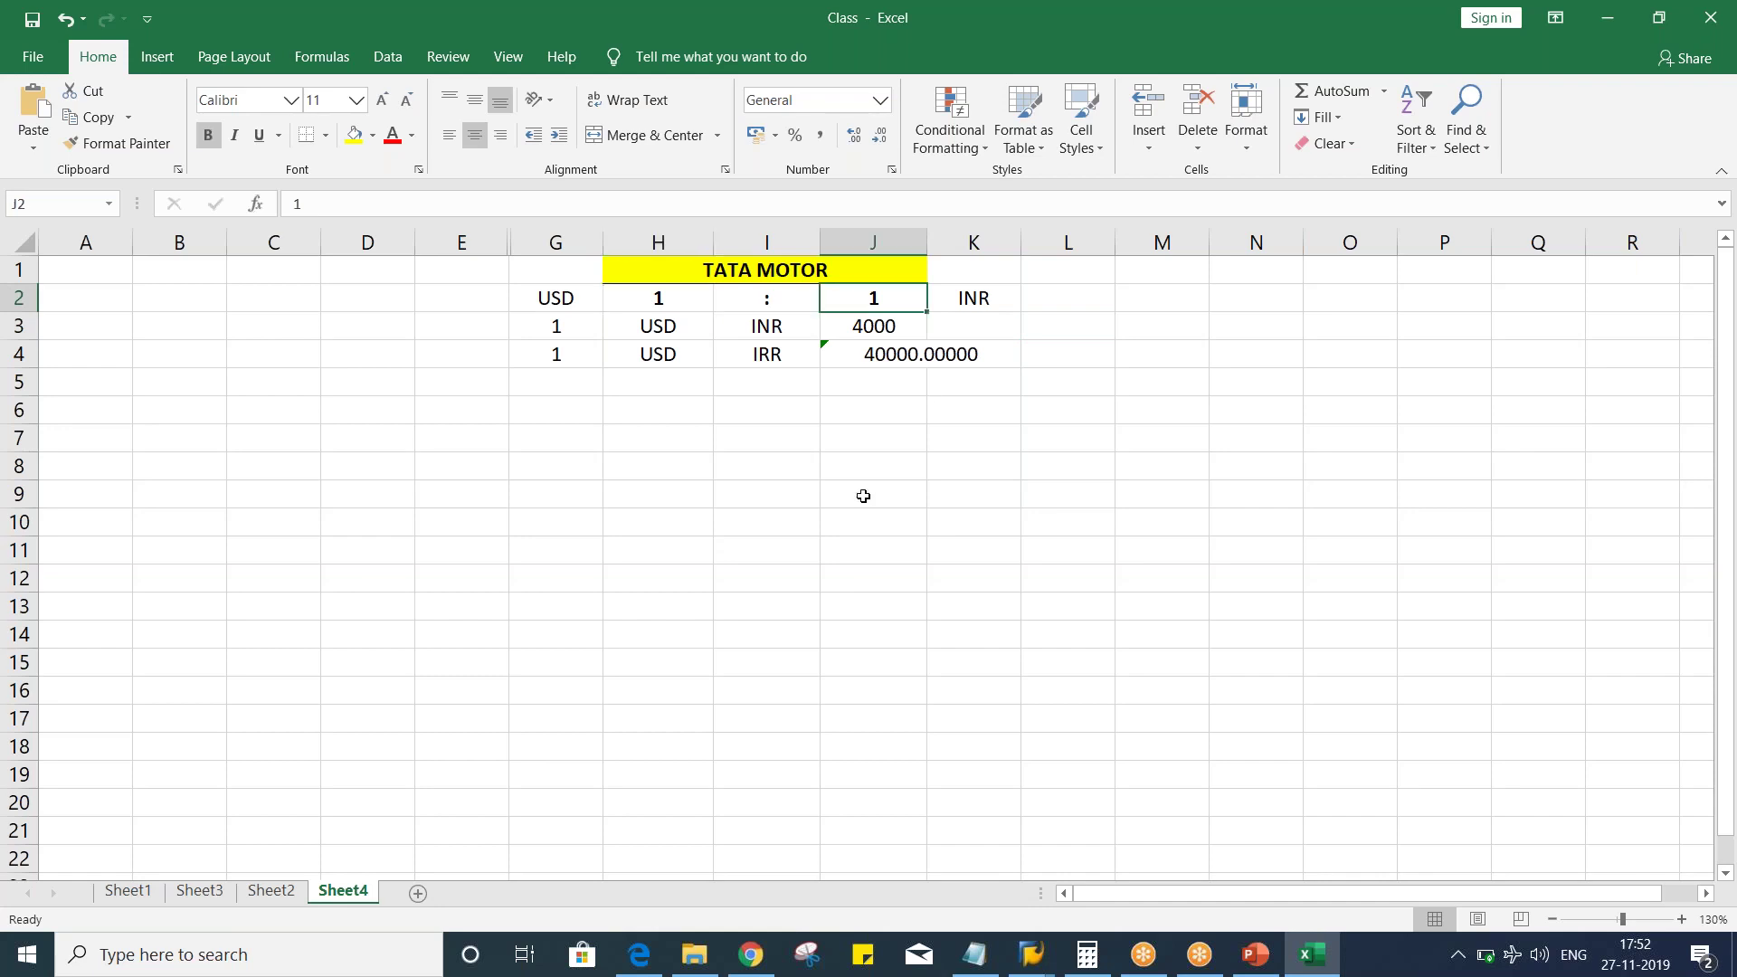
{"action": "type", "text": "10"}
{"action": "key", "text": "Return"}
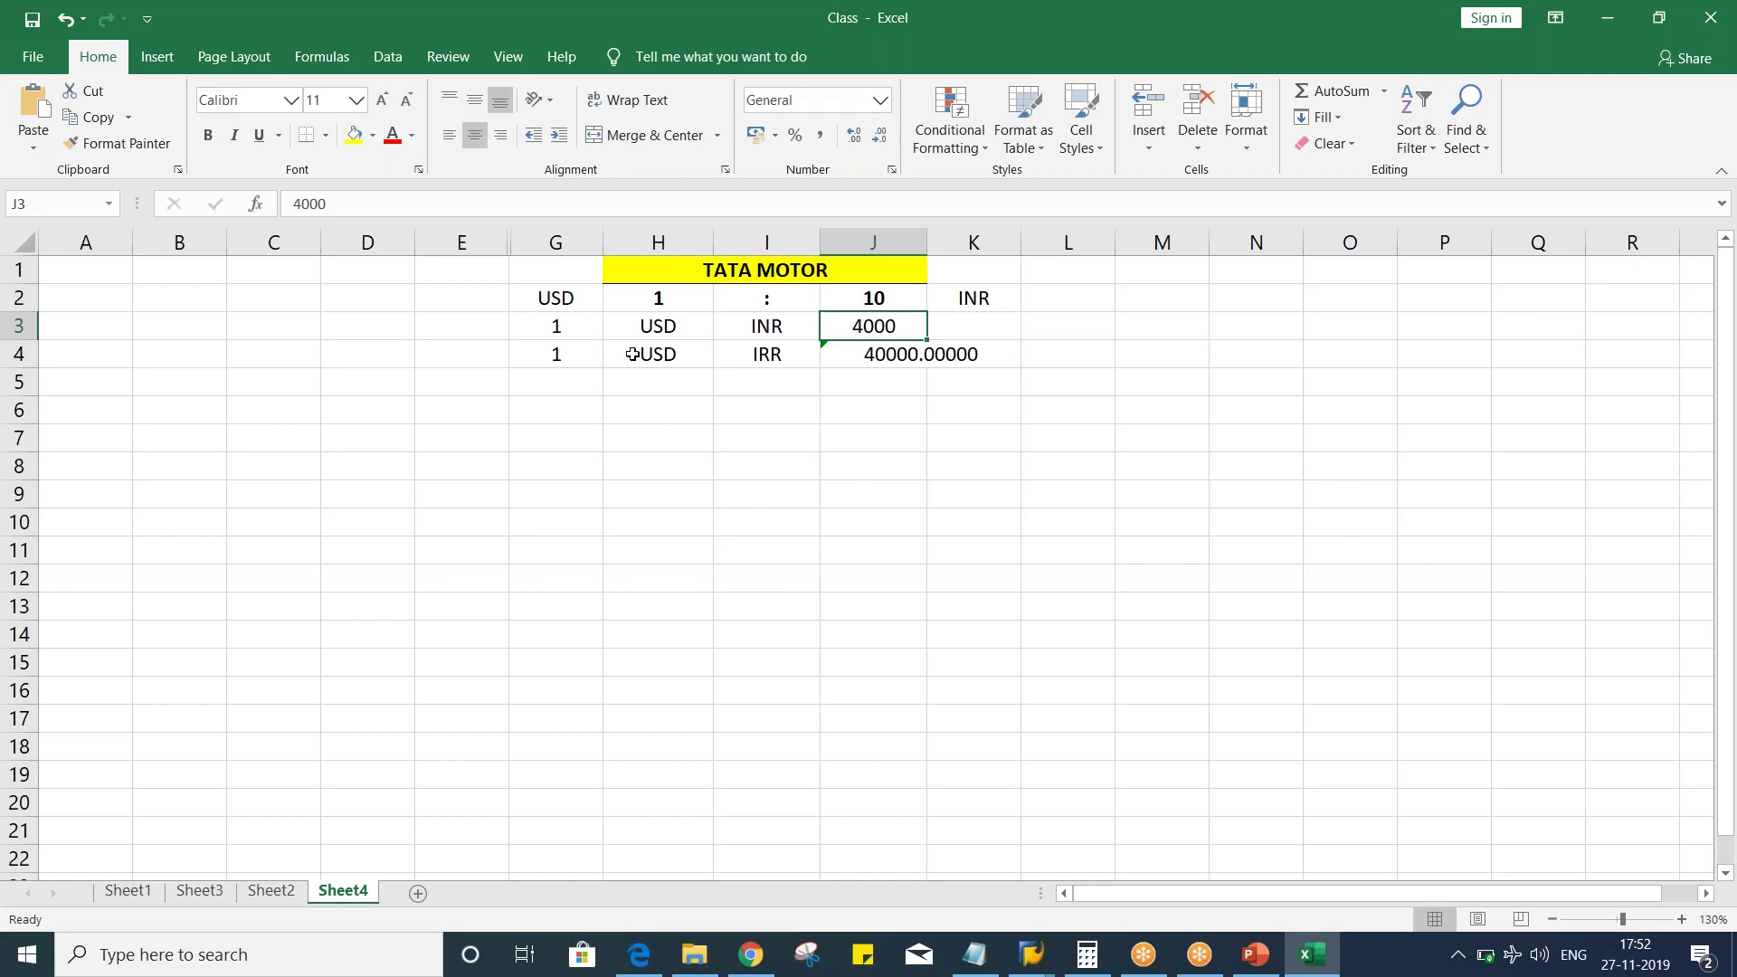
{"action": "left_click", "coordinate": [653, 333]}
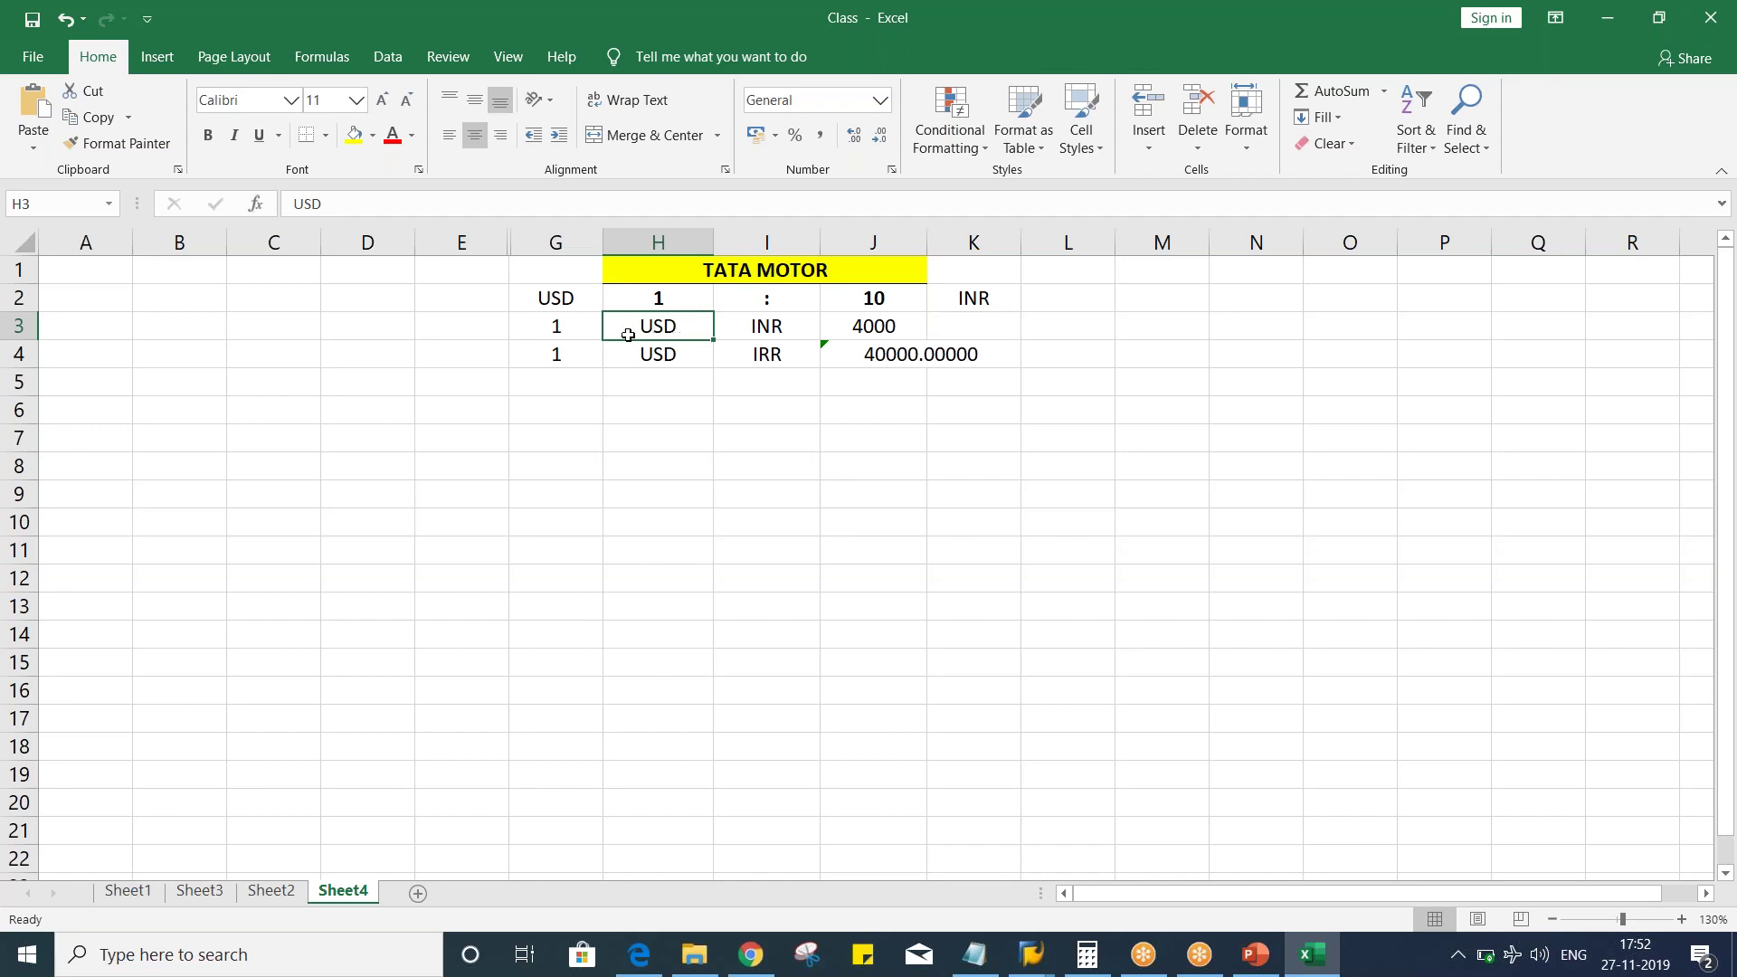
{"action": "left_click", "coordinate": [891, 327]}
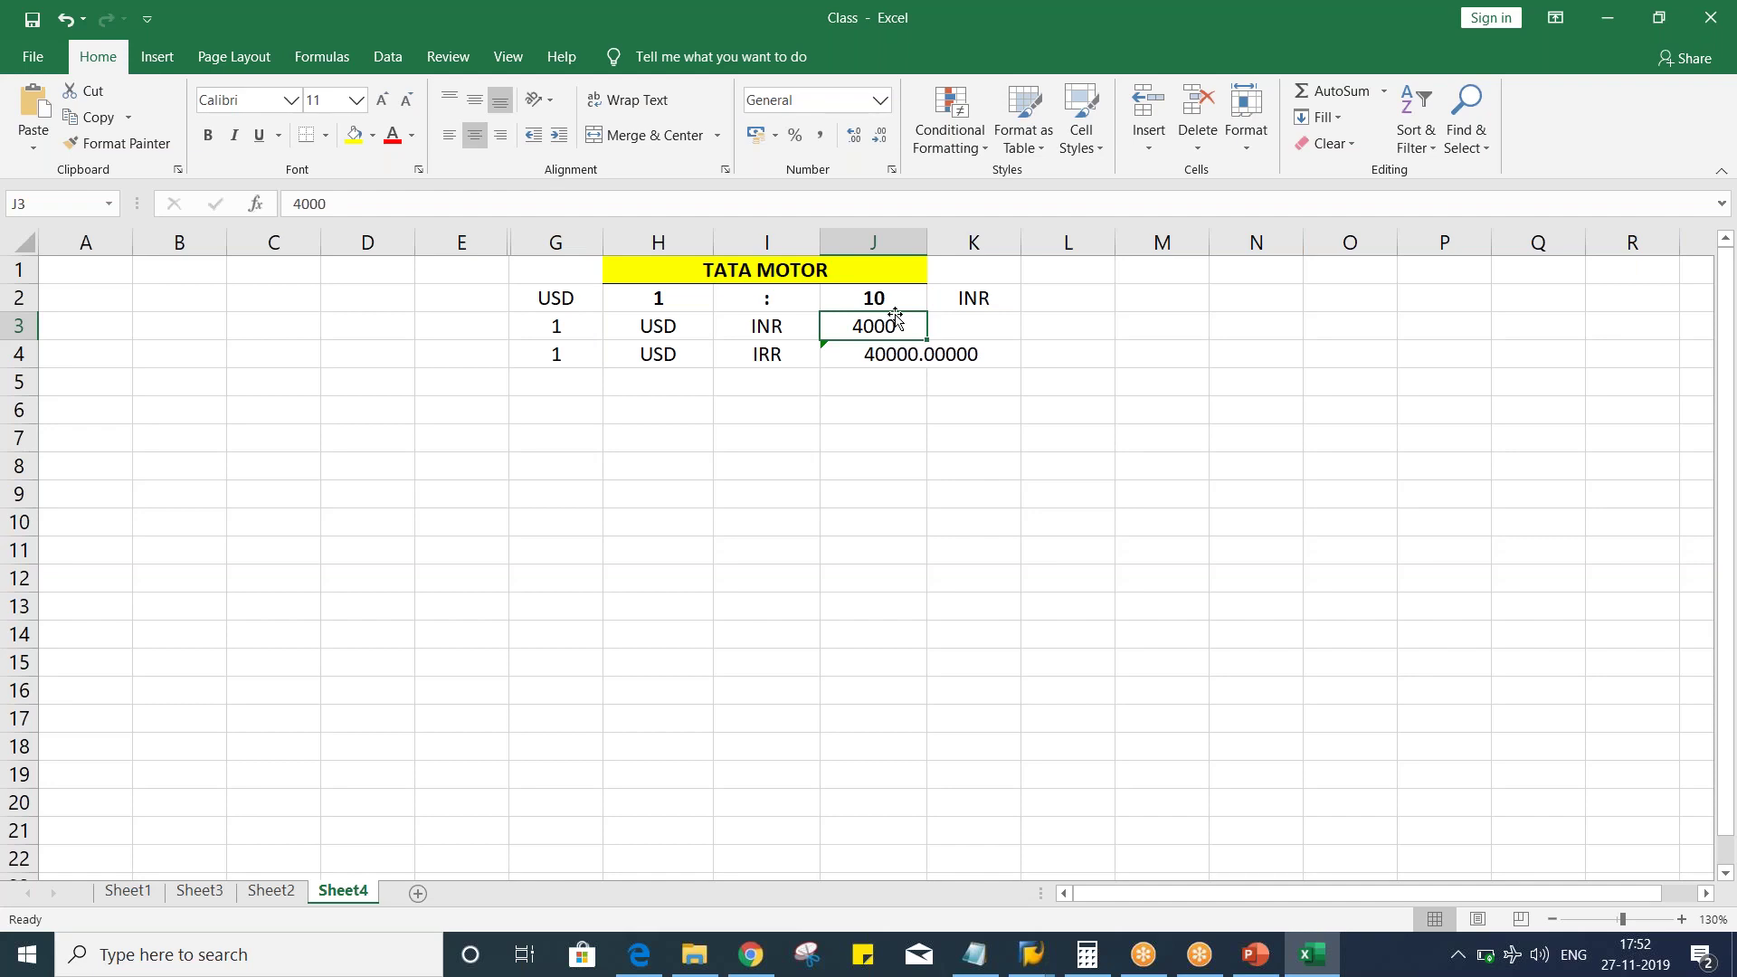
Step: Switch to the SAP translation ratios session, set the USD to INR to-ratio to 10 and save the entry
{"action": "left_click", "coordinate": [1017, 956]}
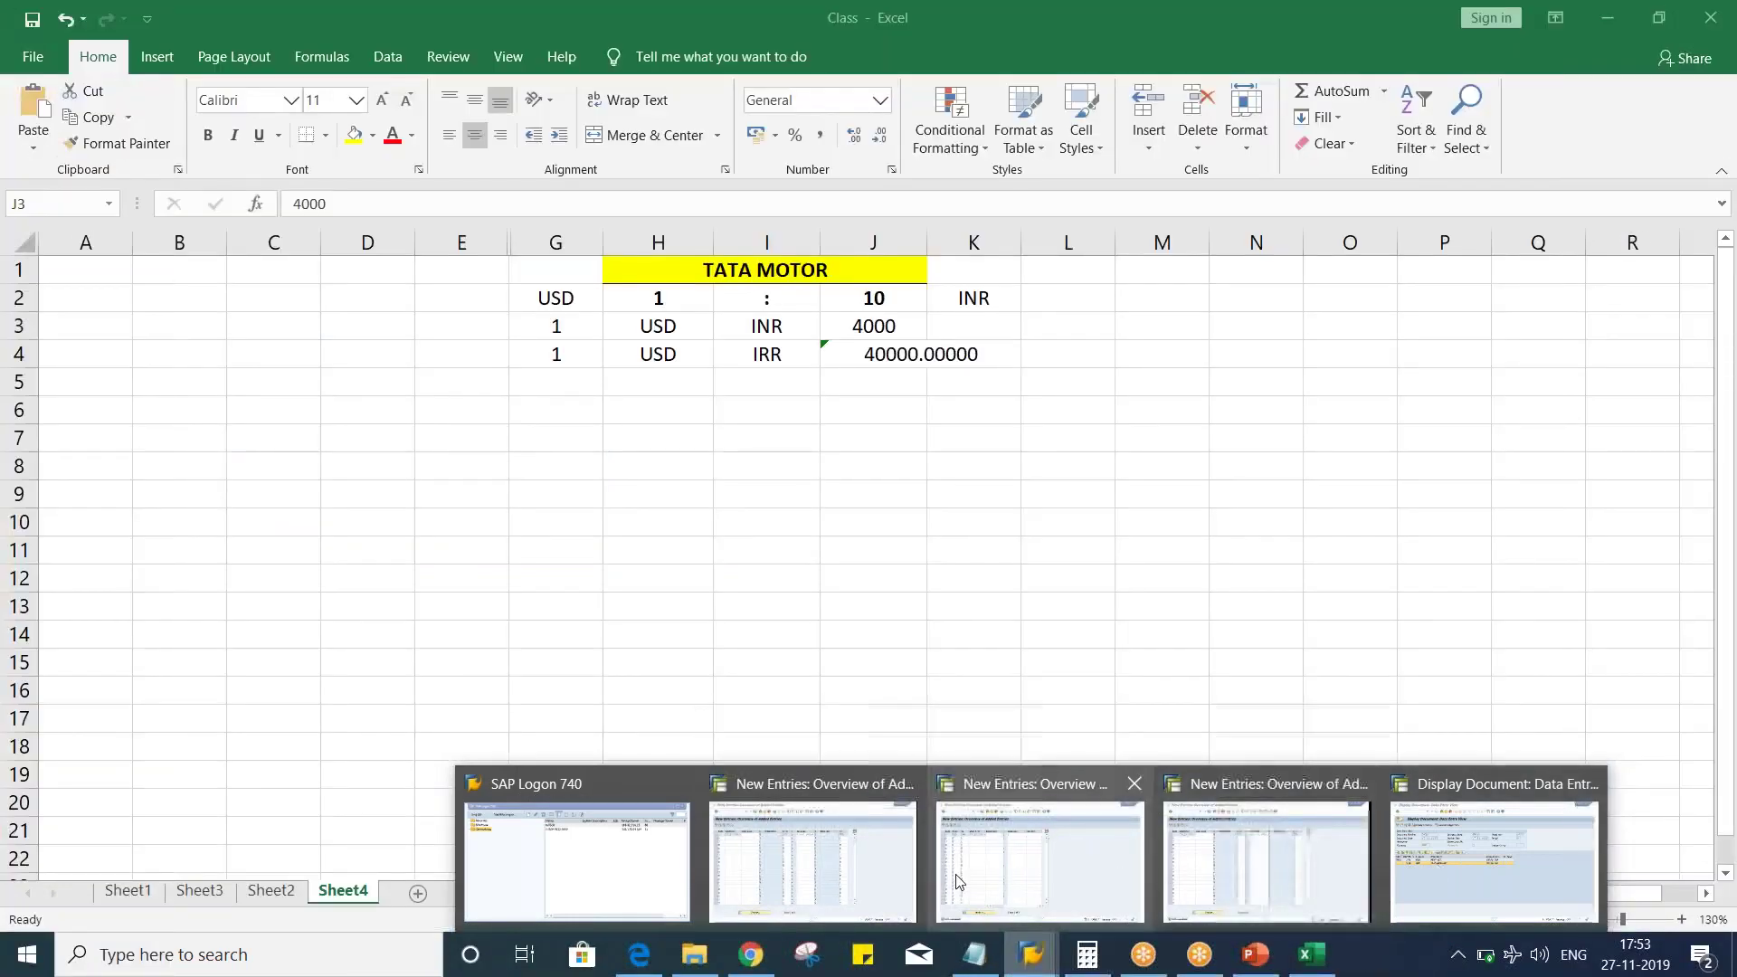
{"action": "left_click", "coordinate": [851, 882]}
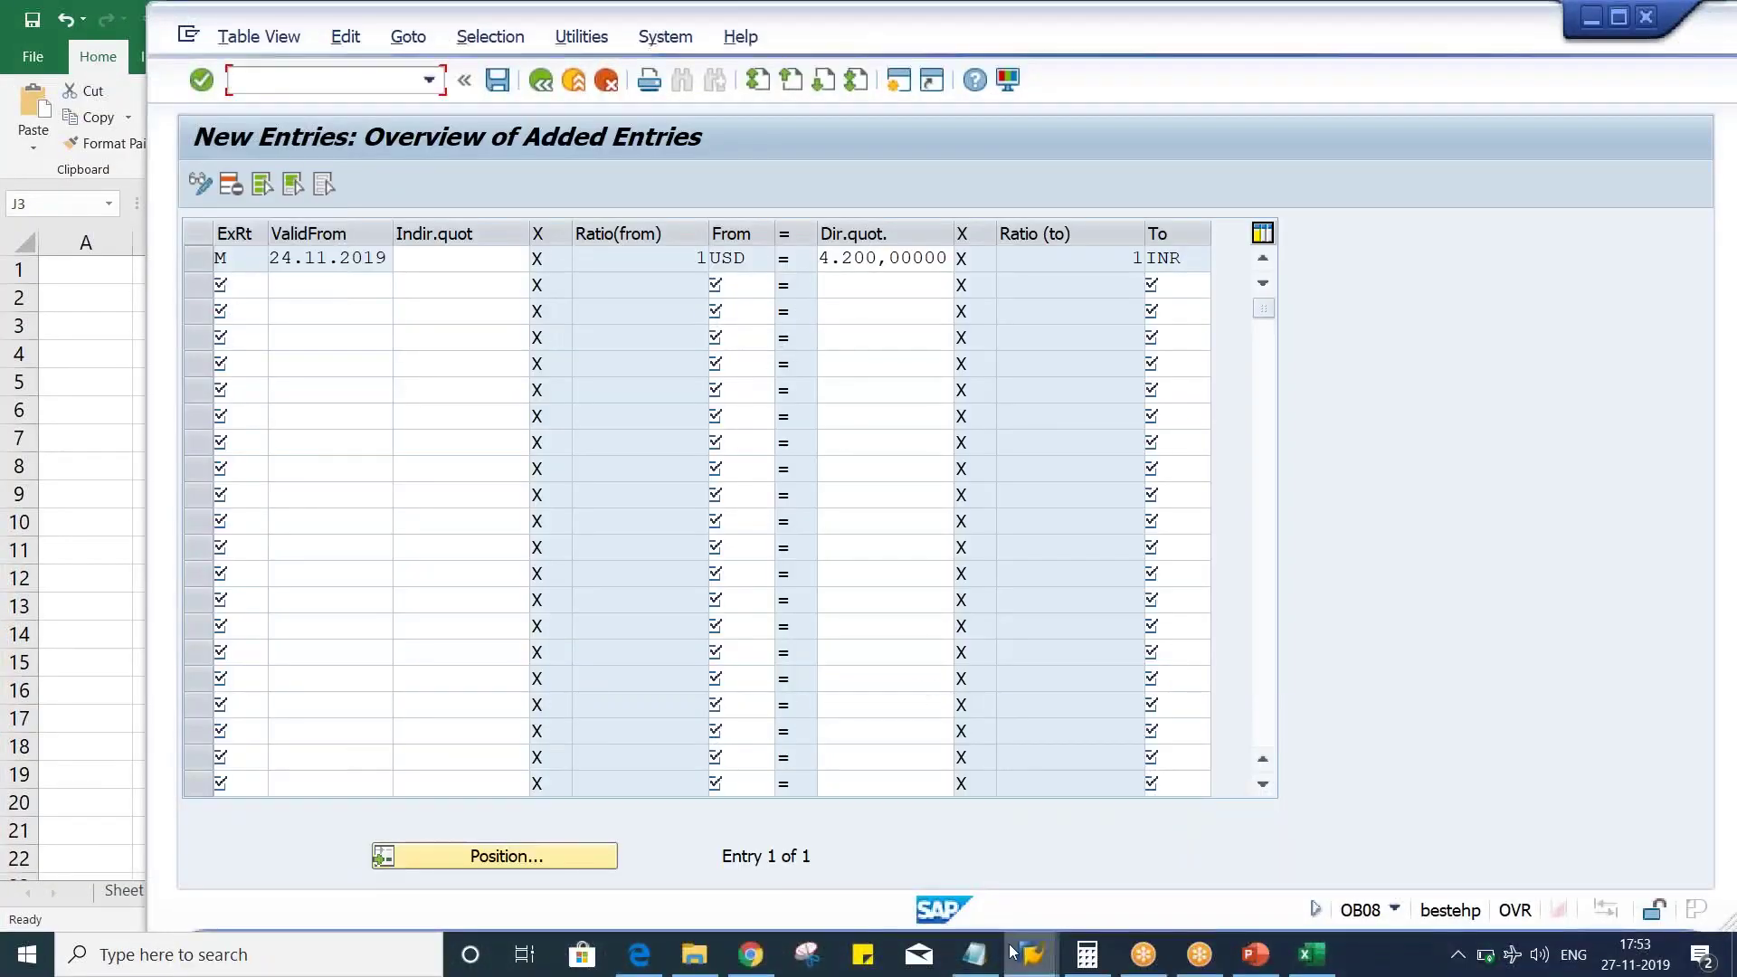
{"action": "mouse_move", "coordinate": [1032, 955]}
{"action": "left_click", "coordinate": [1029, 898]}
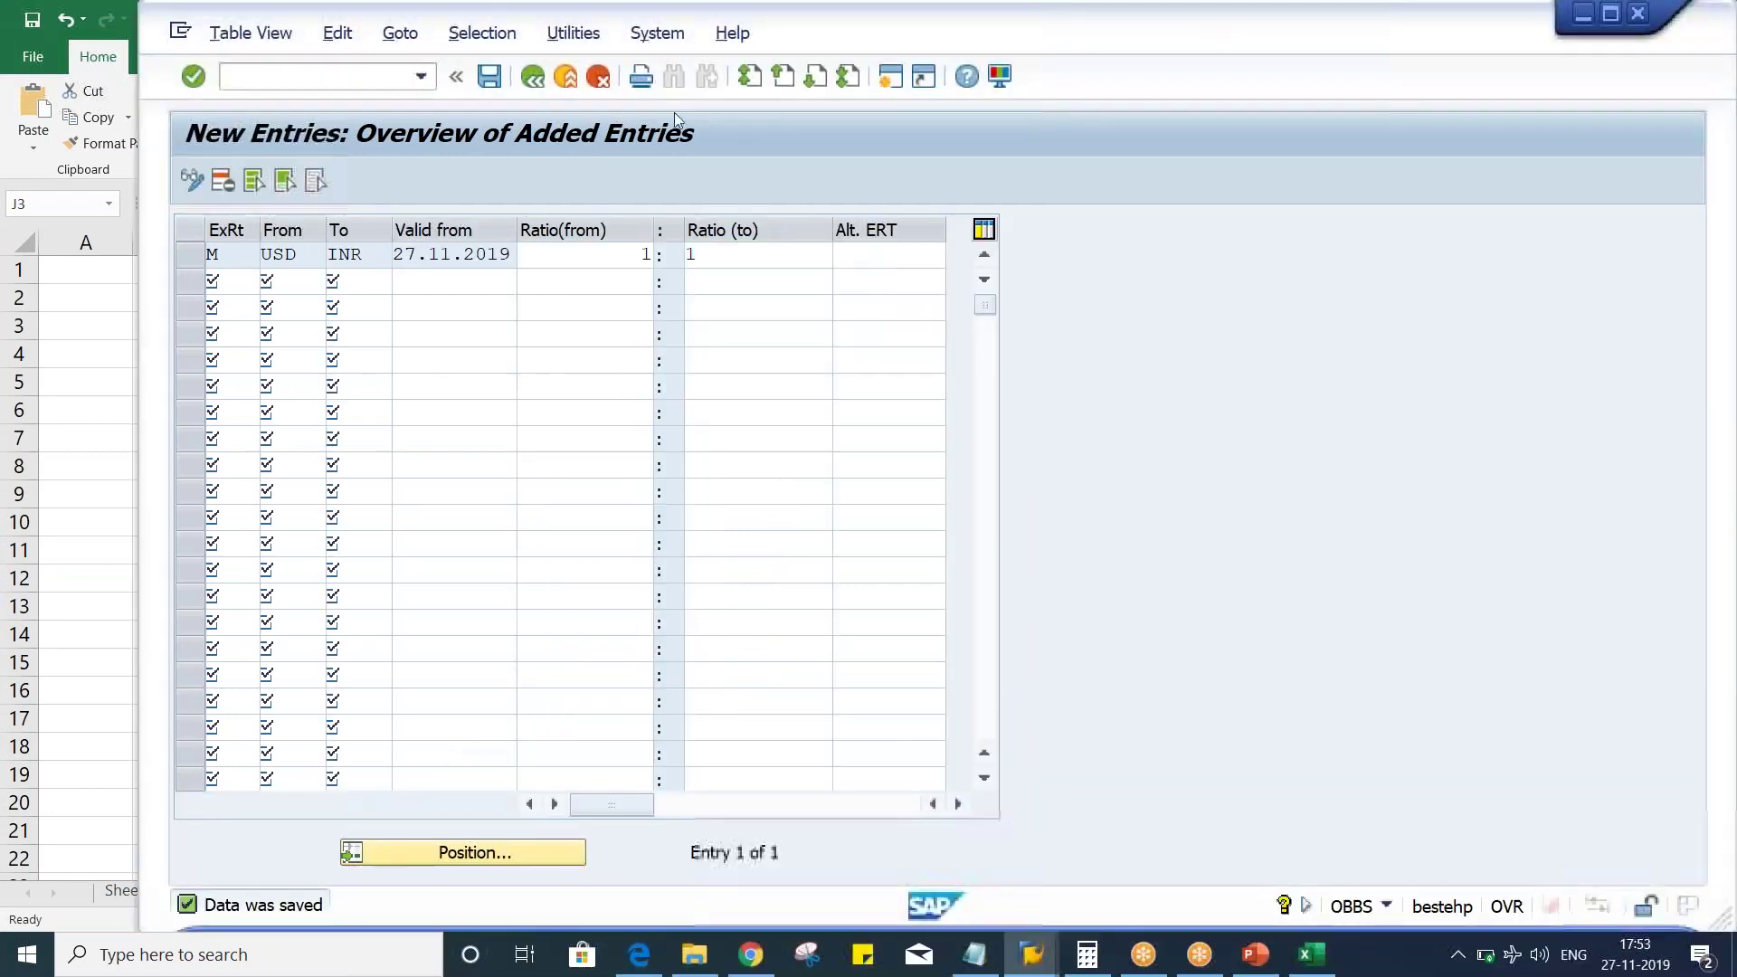
{"action": "left_click", "coordinate": [582, 252]}
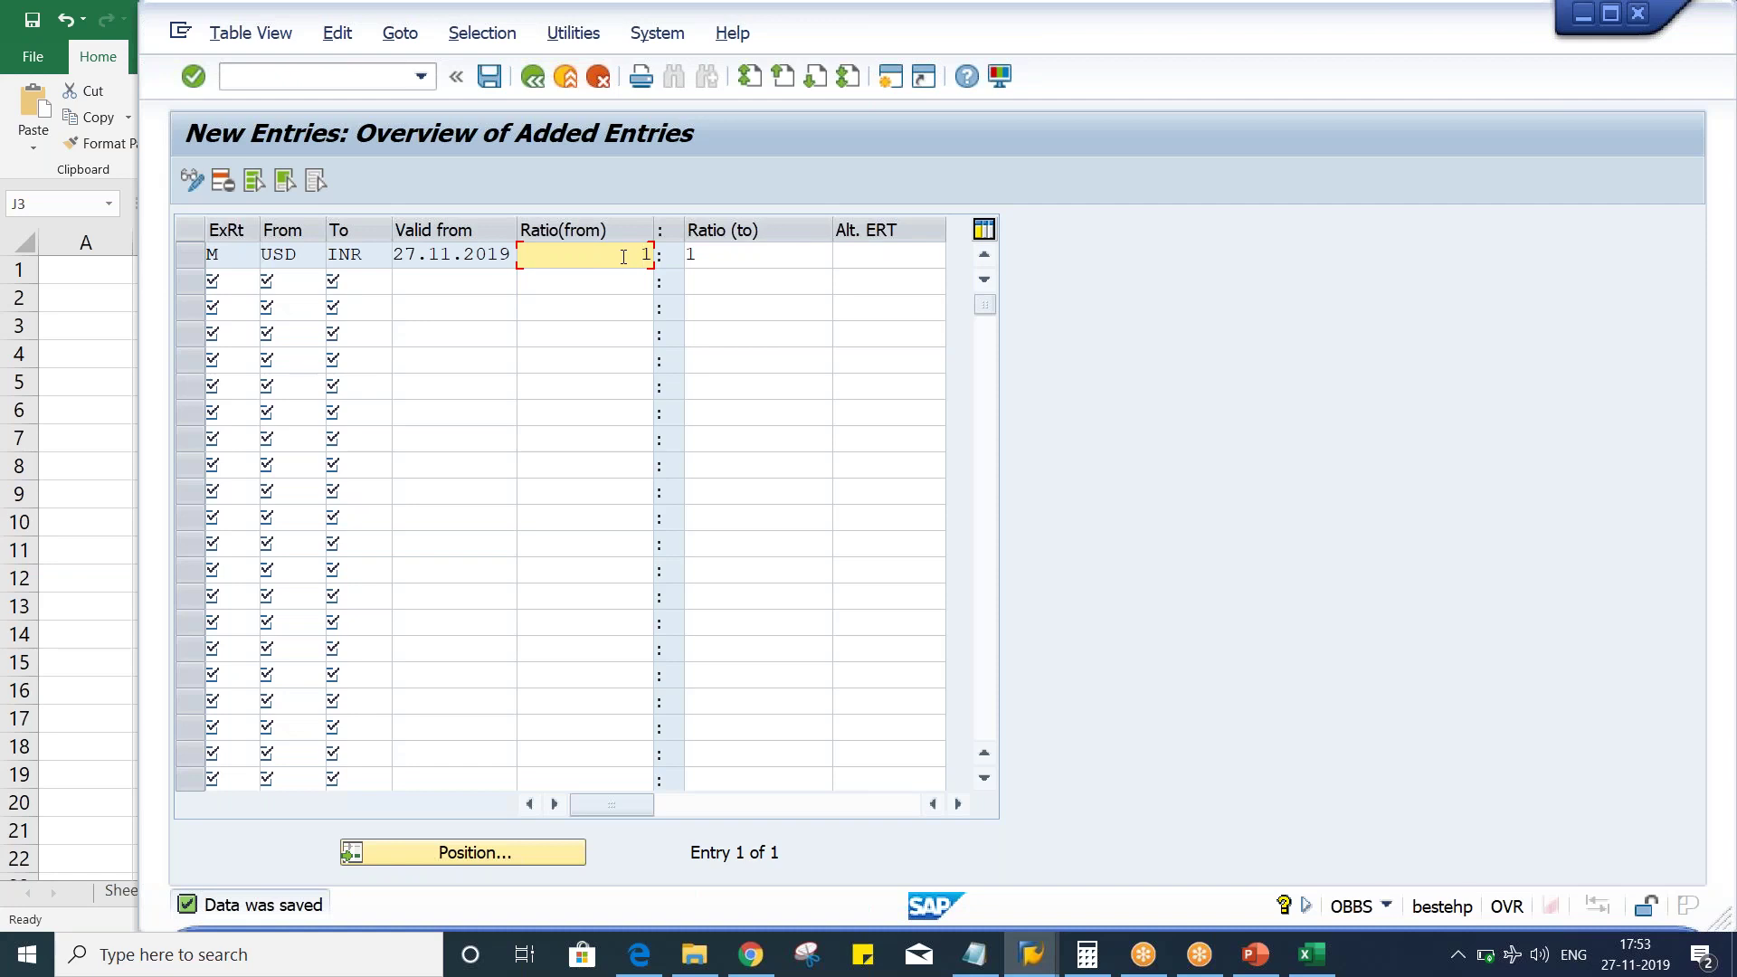
{"action": "left_click", "coordinate": [726, 255]}
{"action": "type", "text": "0"}
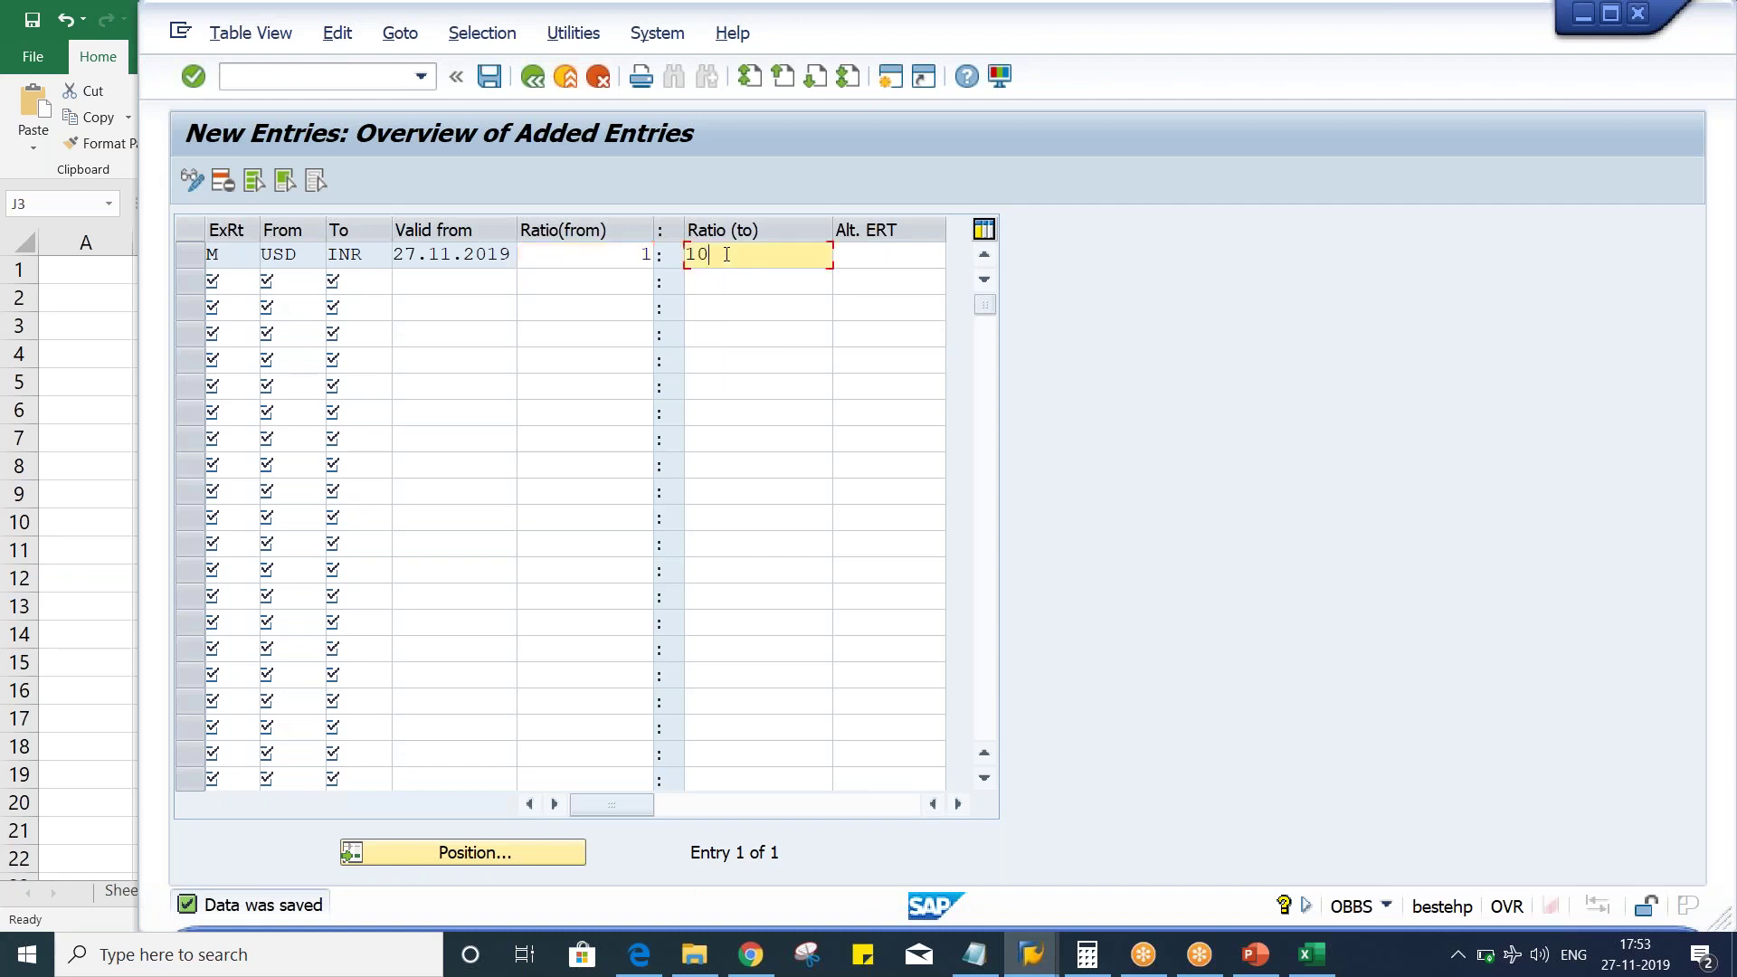
{"action": "key", "text": "Return"}
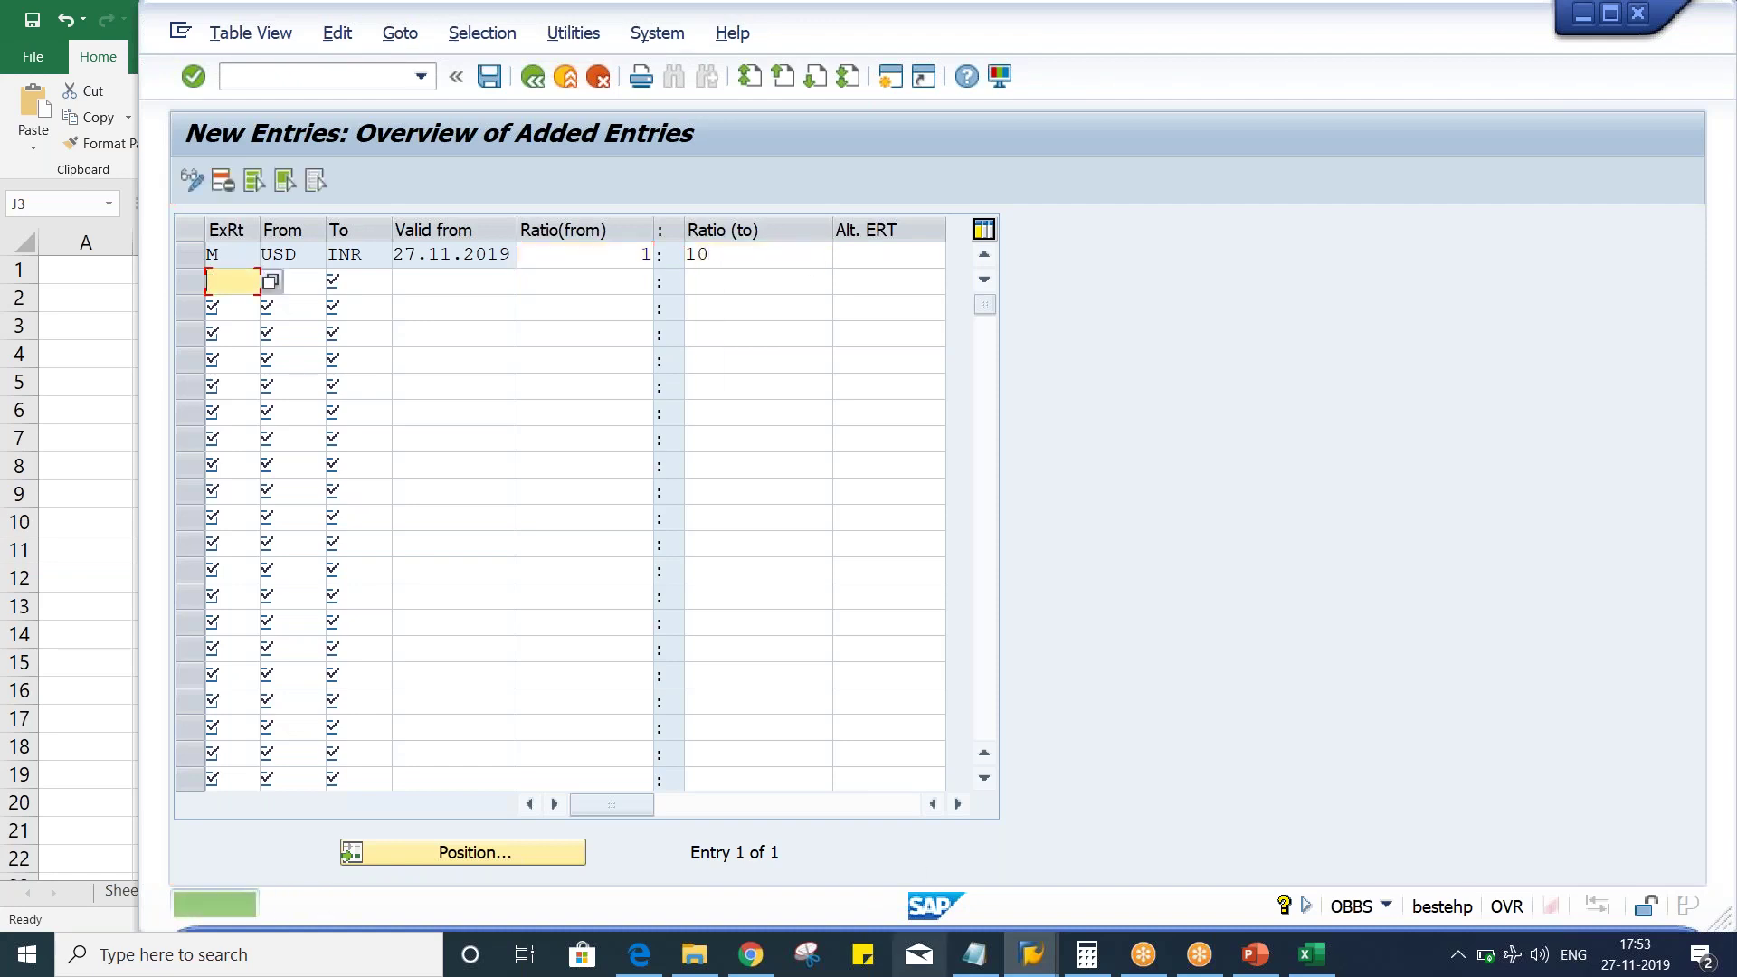
Step: Switch to the SAP exchange rate entries session and examine the USD to INR from-ratio and direct quotation
{"action": "mouse_move", "coordinate": [1034, 967]}
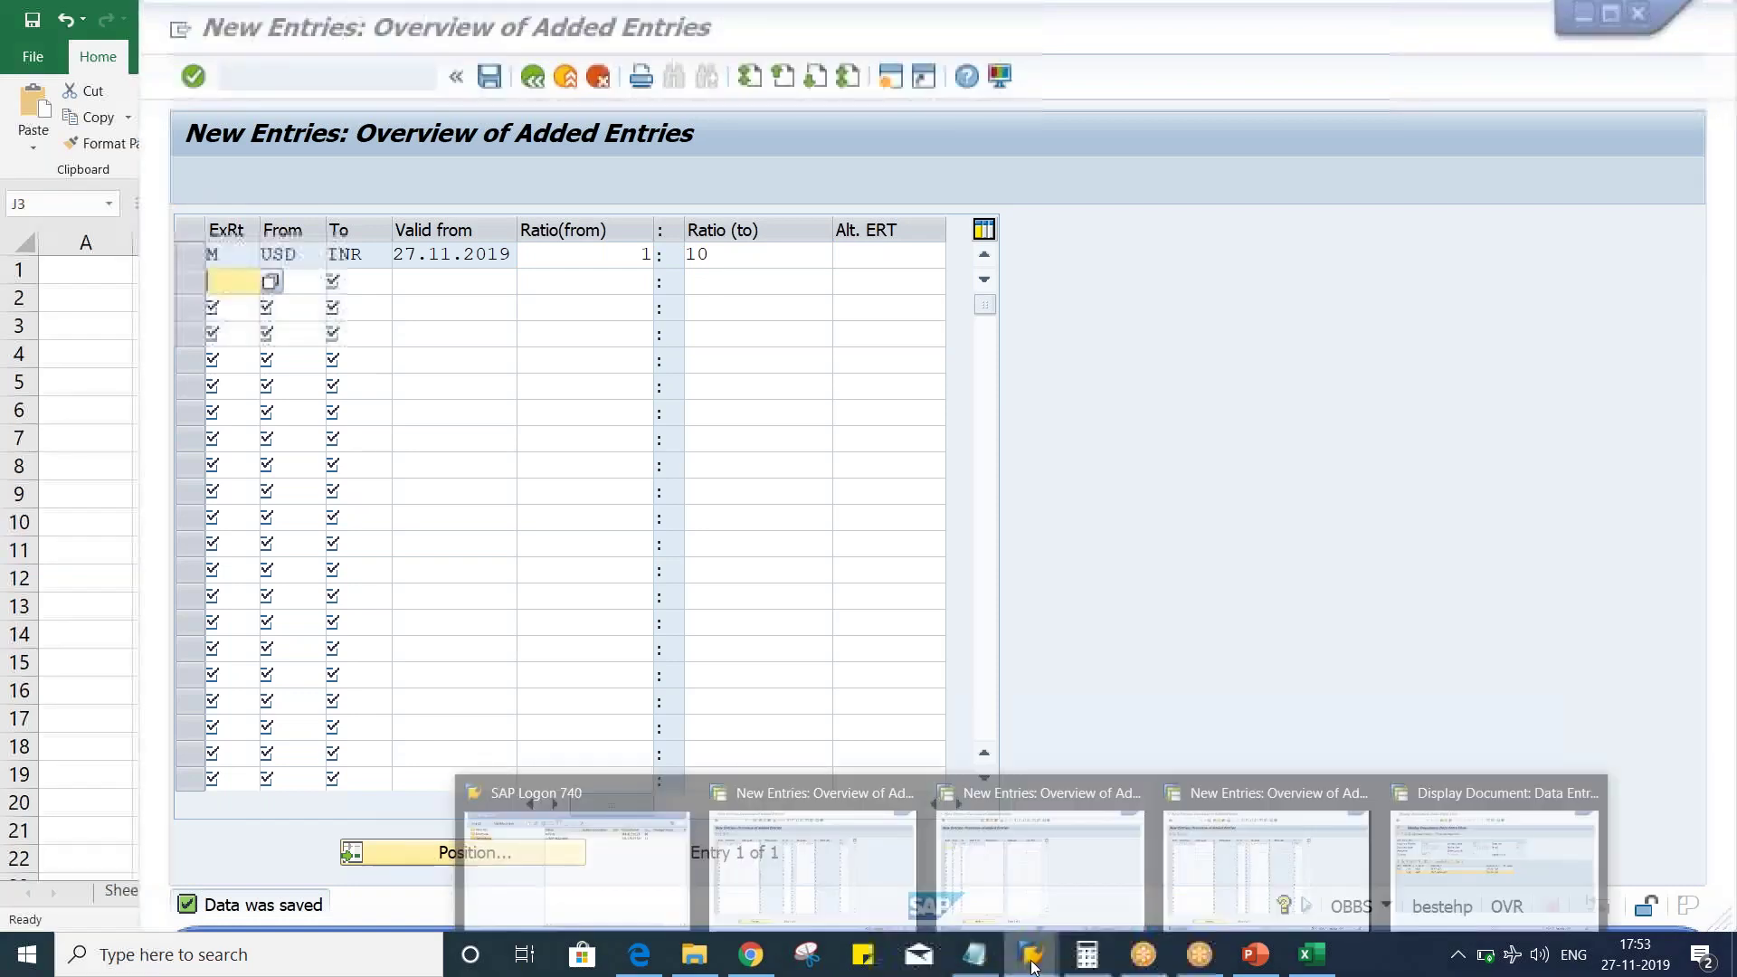
{"action": "left_click", "coordinate": [1236, 862]}
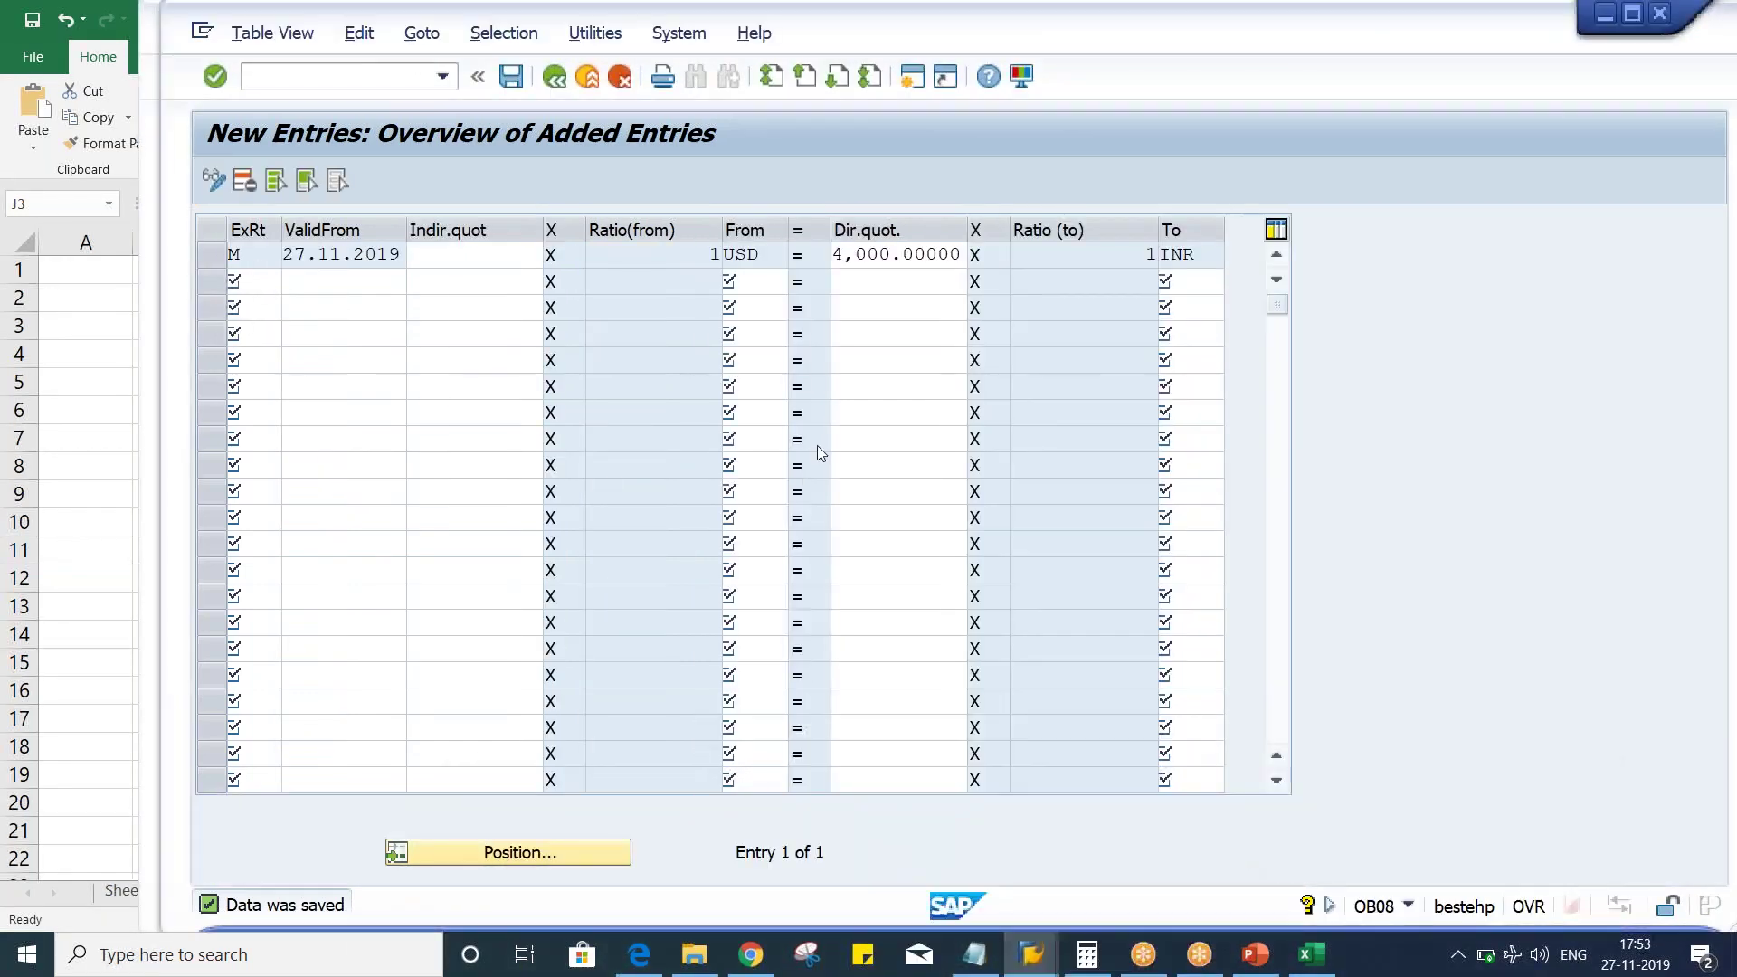
{"action": "left_click", "coordinate": [642, 264]}
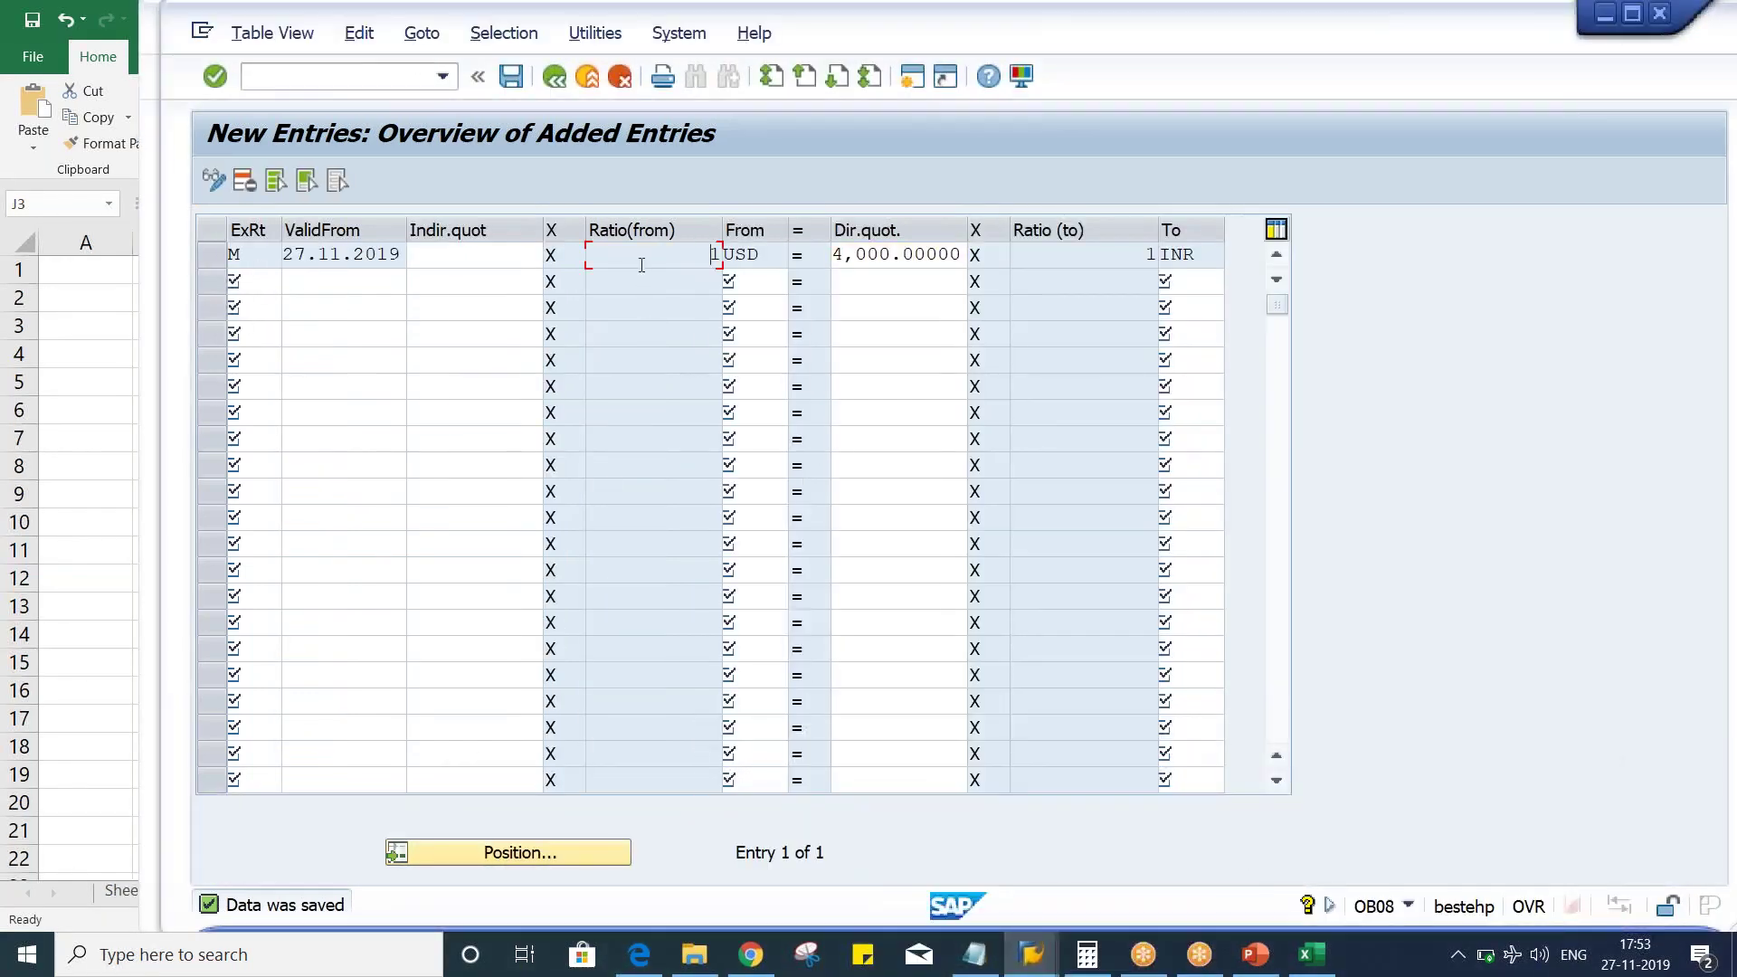
{"action": "left_click", "coordinate": [850, 260]}
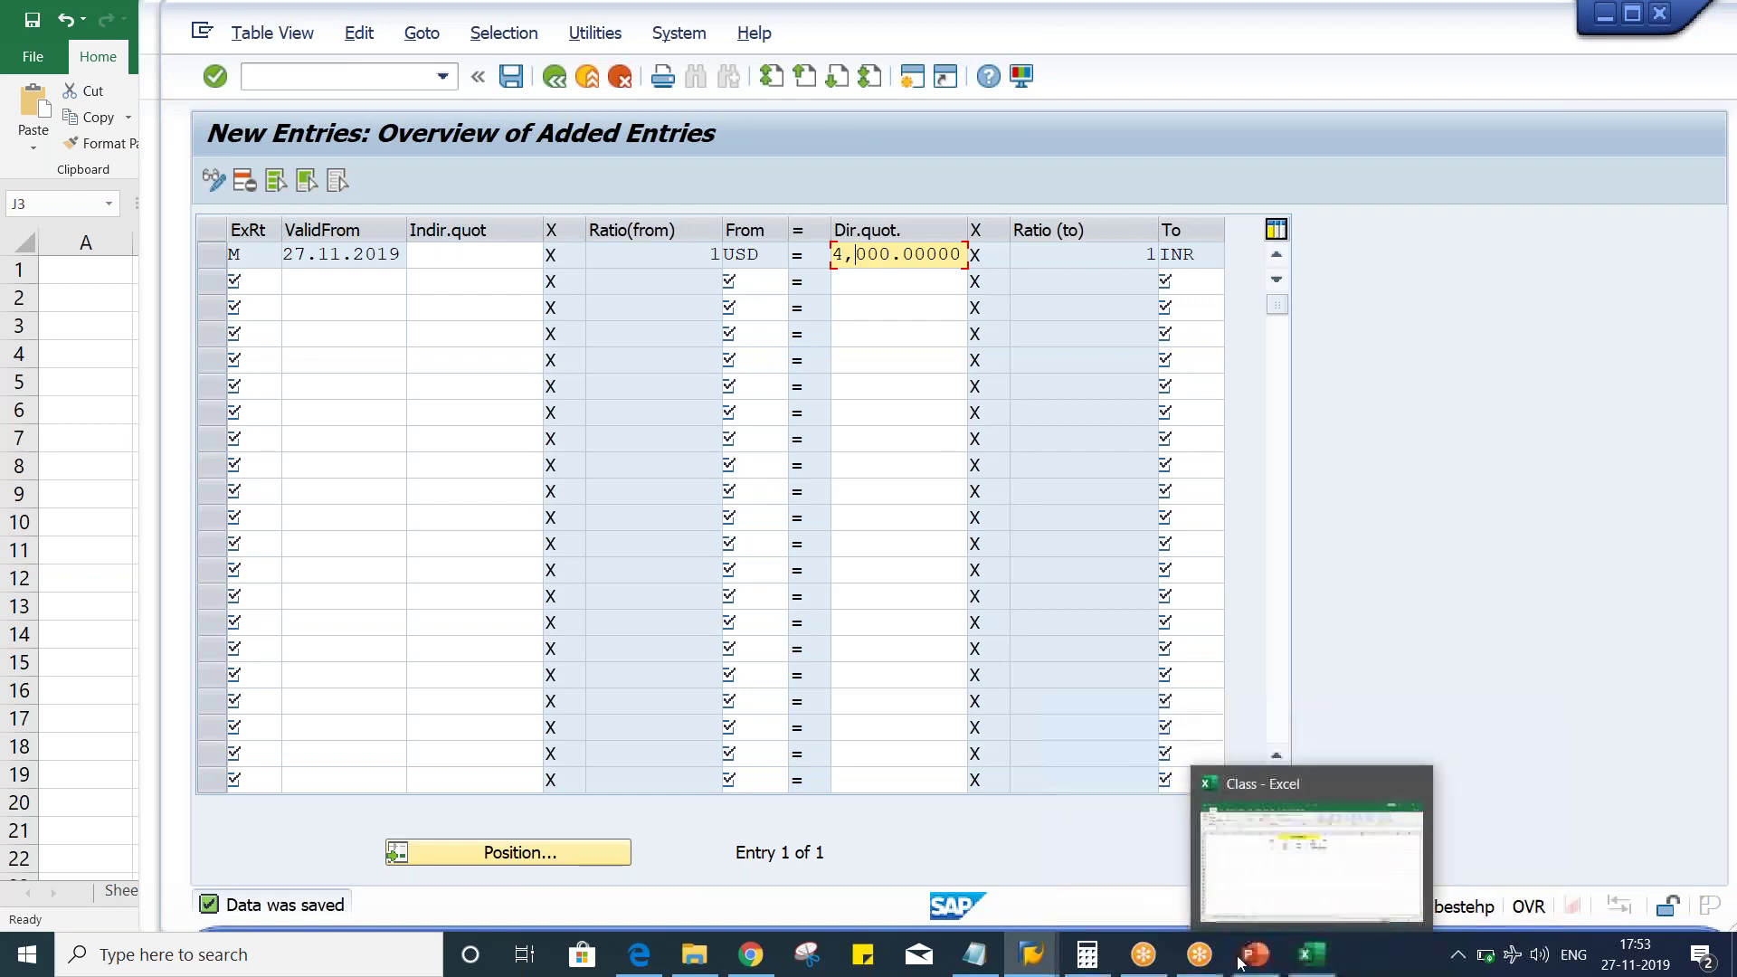
Step: Switch to the SAP document display session and start G/L account document entry with transaction FB50
{"action": "mouse_move", "coordinate": [1030, 966]}
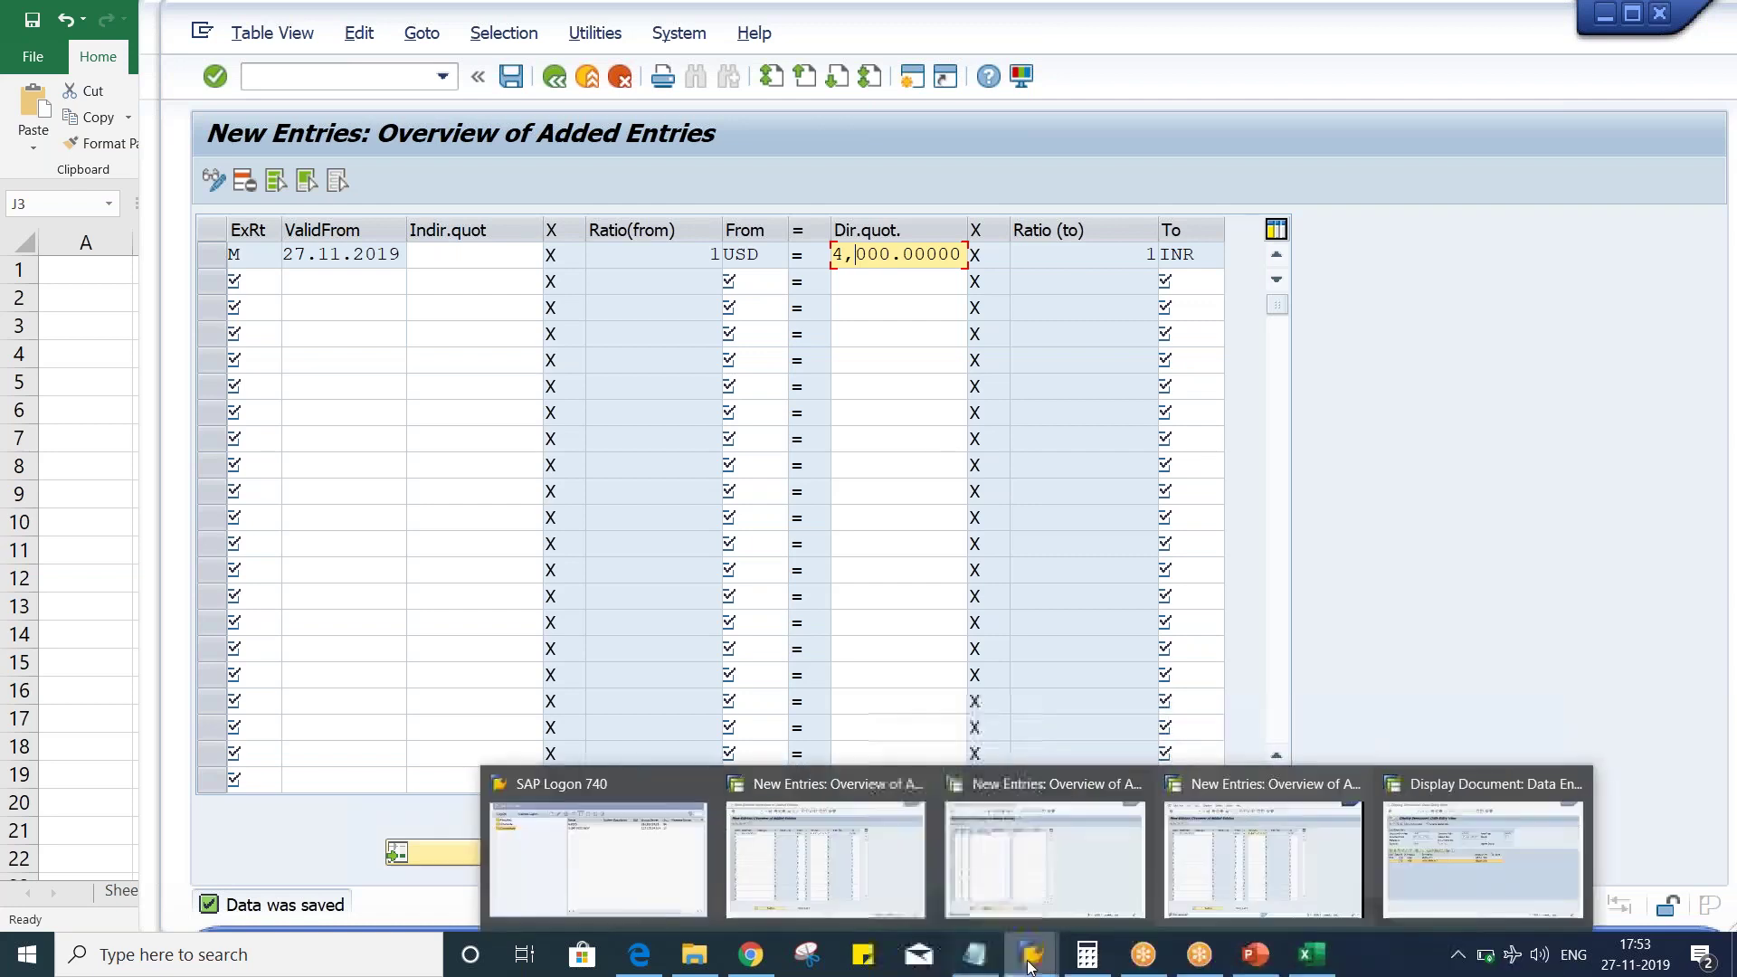
{"action": "left_click", "coordinate": [1463, 859]}
{"action": "left_click", "coordinate": [360, 78]}
{"action": "type", "text": "/NFB03"}
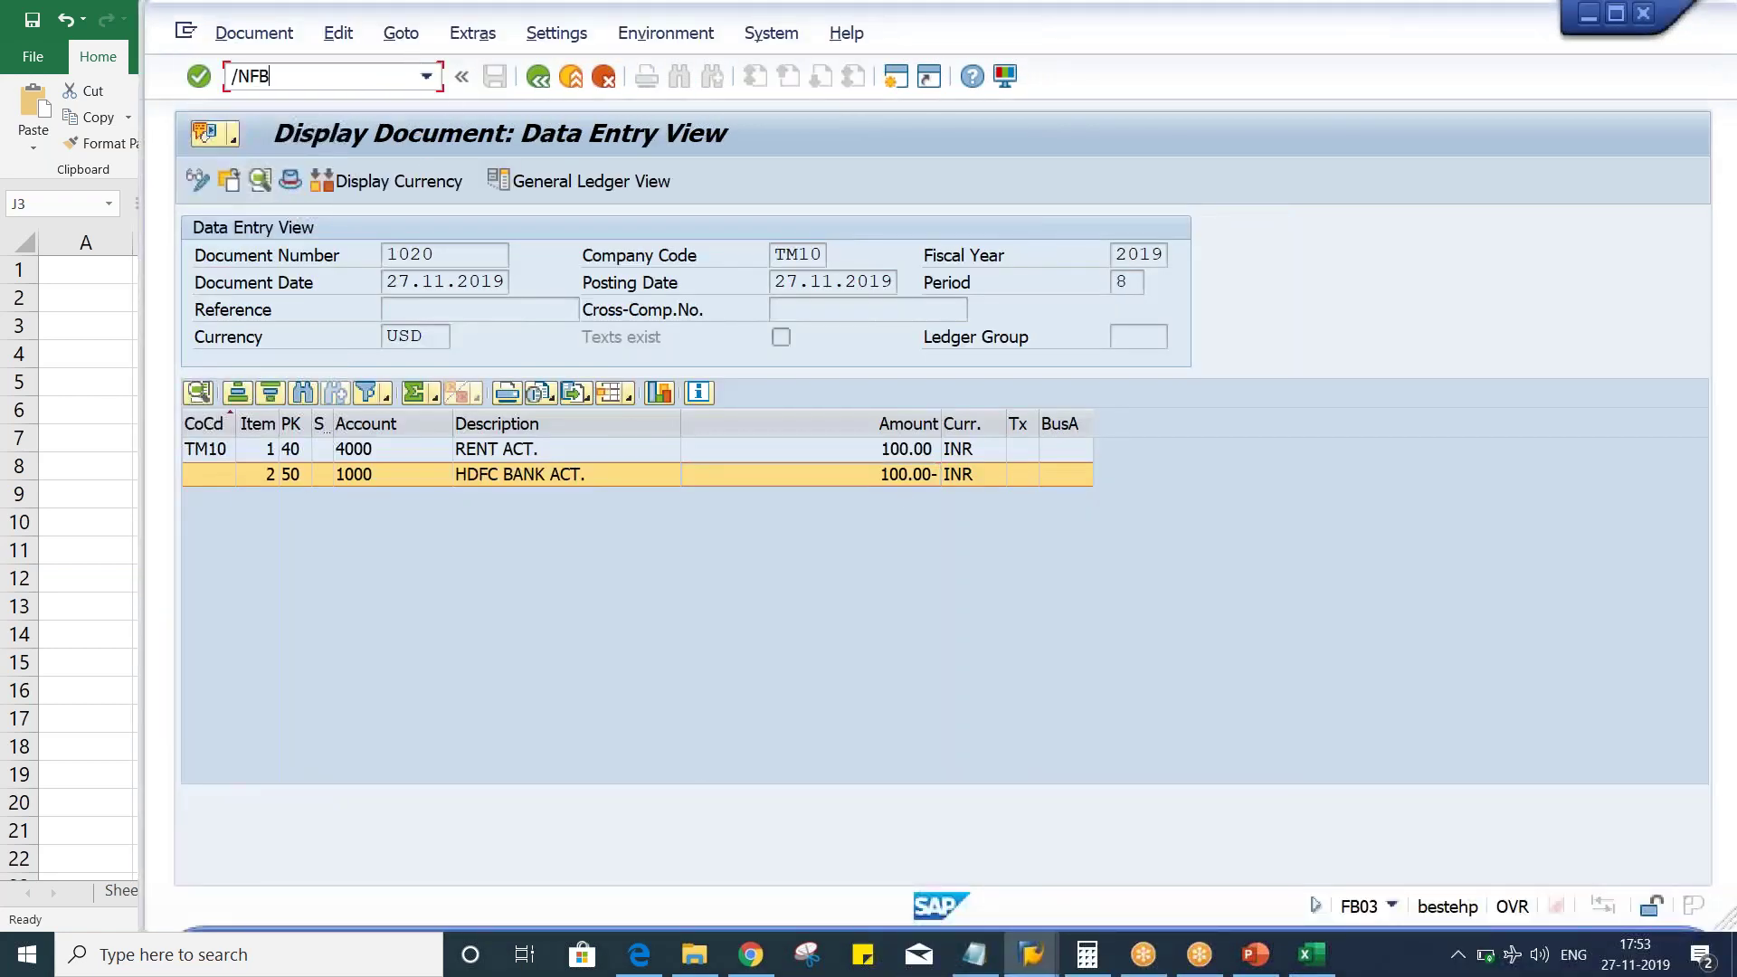
{"action": "key", "text": "Return"}
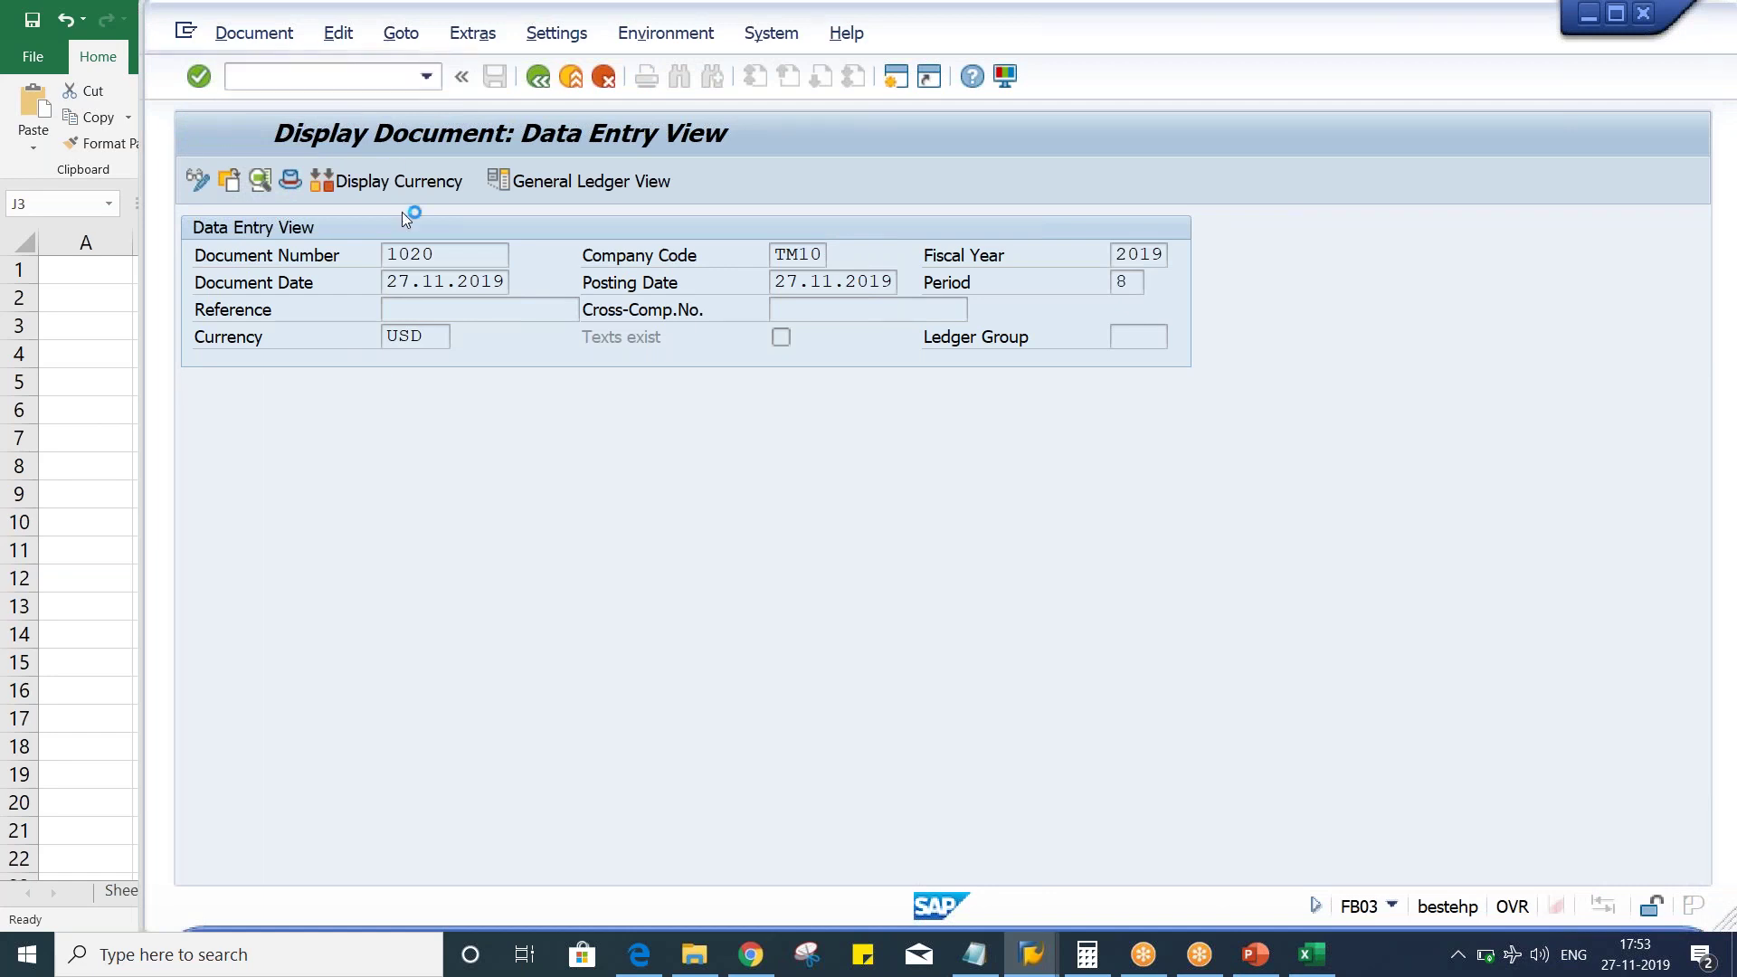
Step: Set the document date to 27.11.2019 and the document currency to USD
{"action": "left_click", "coordinate": [435, 296]}
{"action": "key", "text": "Down"}
{"action": "key", "text": "Return"}
{"action": "key", "text": "Tab"}
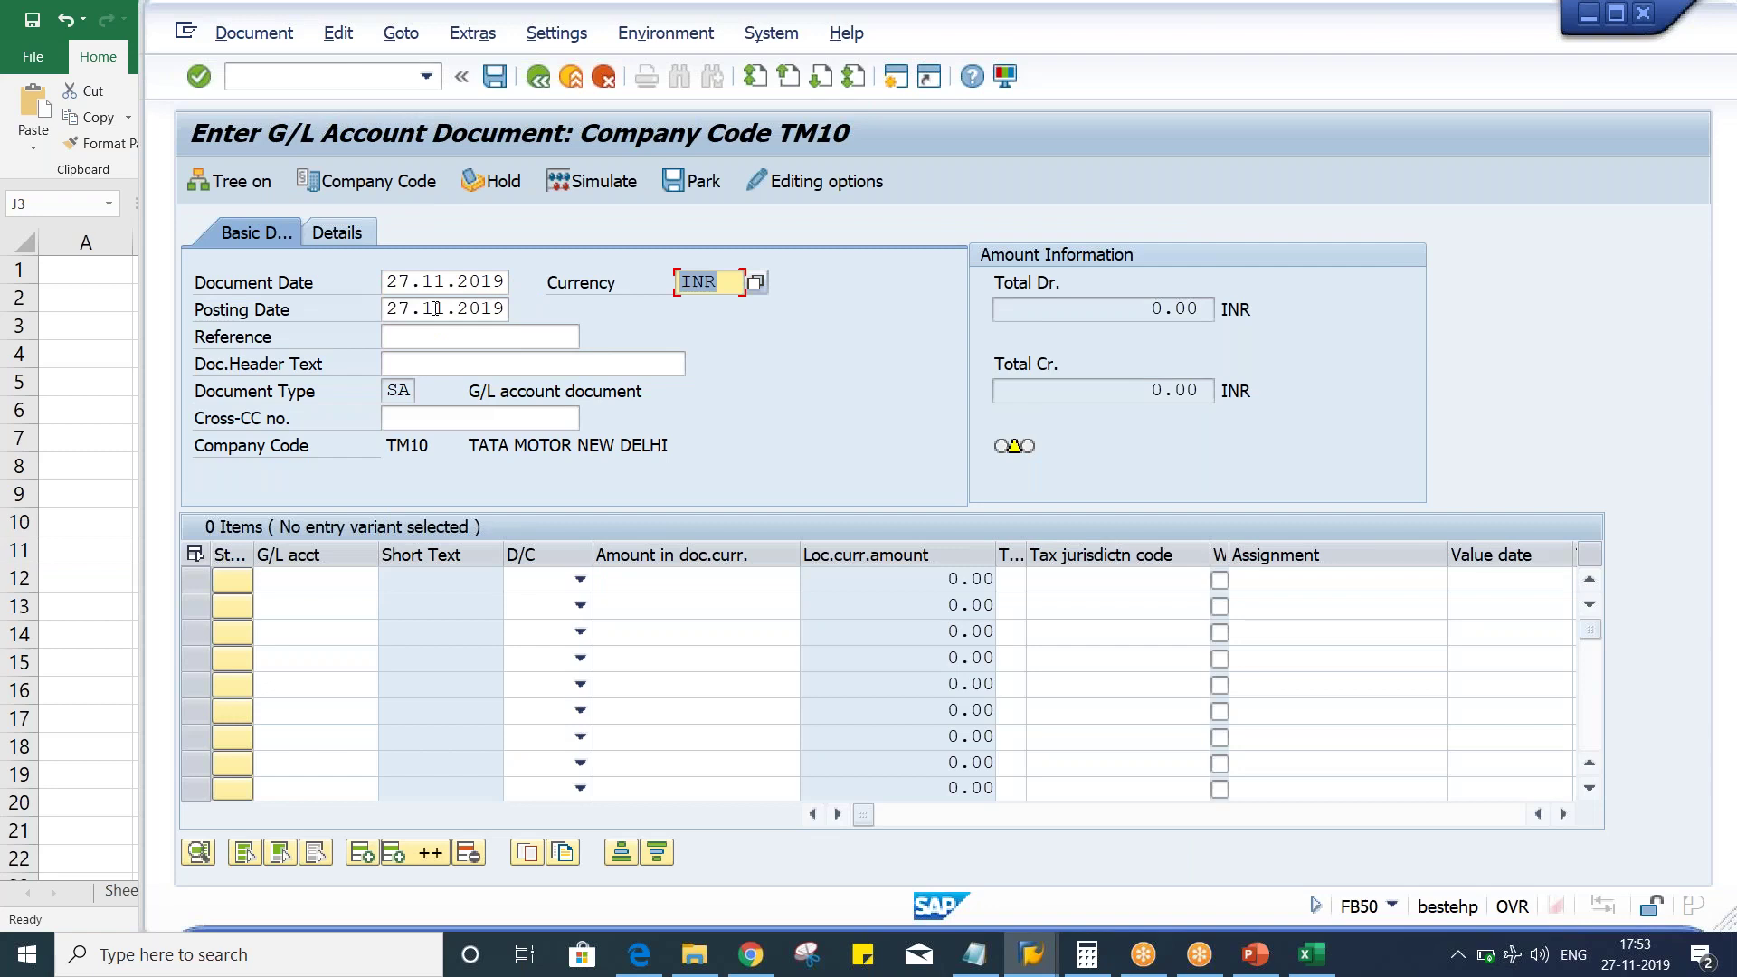
{"action": "type", "text": "U"}
{"action": "key", "text": "Down"}
{"action": "key", "text": "Return"}
{"action": "key", "text": "Tab"}
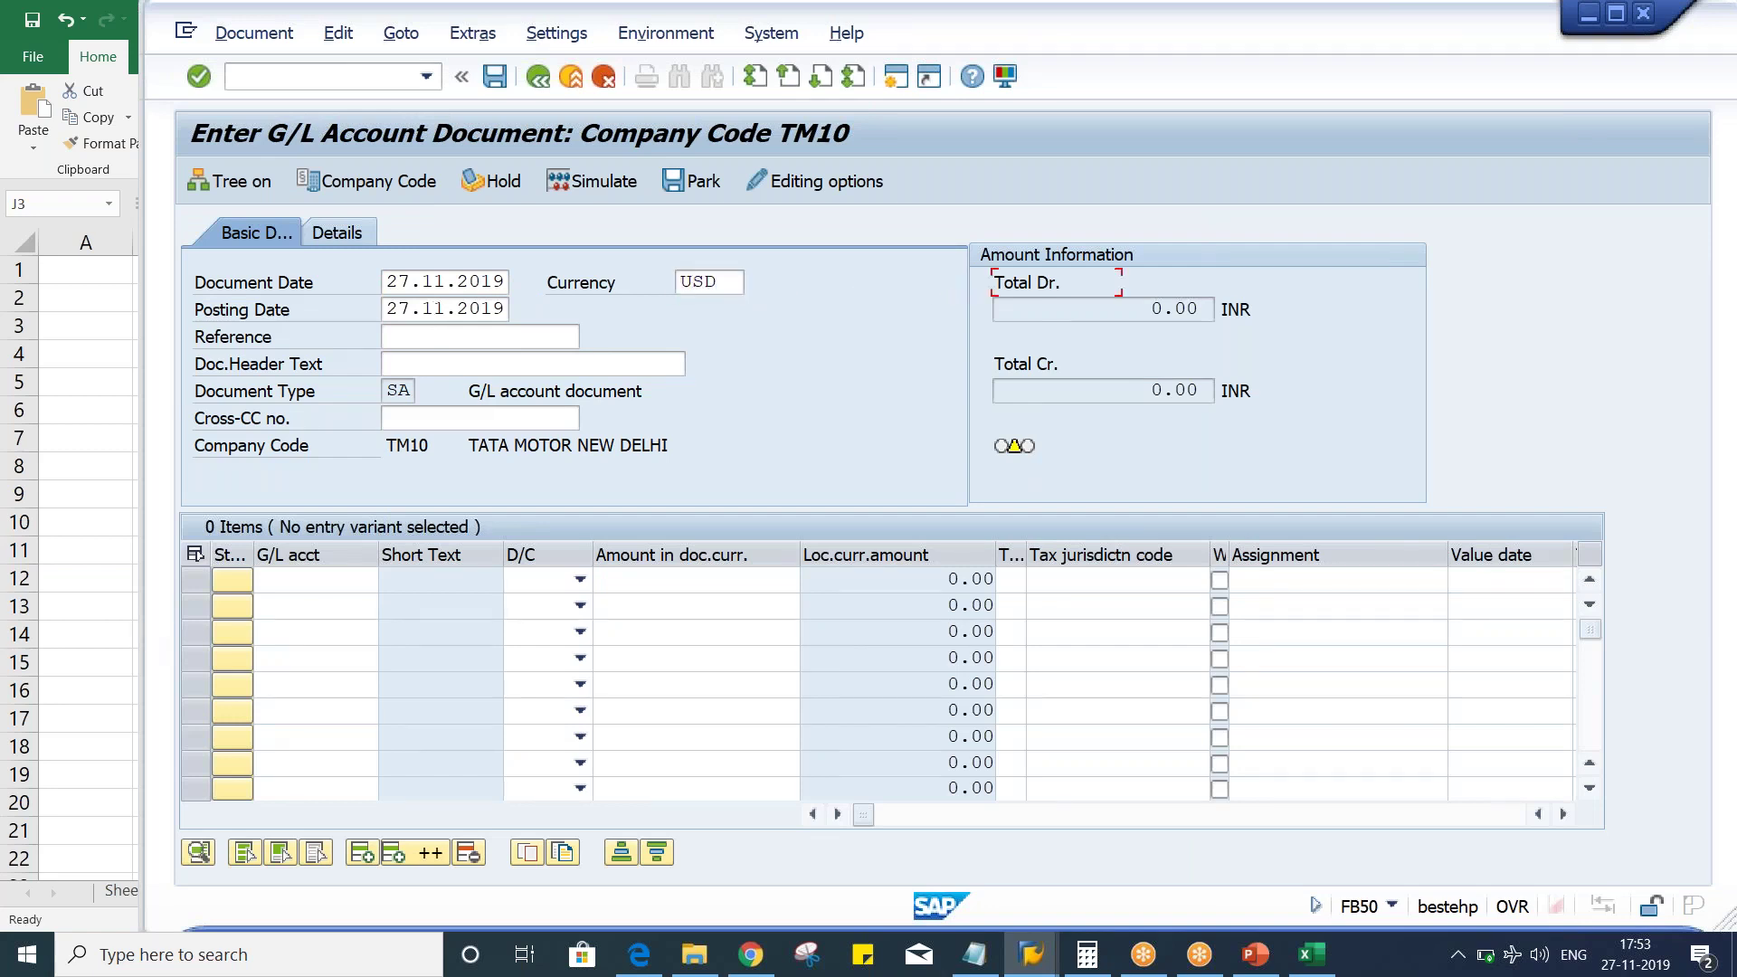
Step: Enter the first line item as a debit of 1 to G/L account 4000
{"action": "left_click", "coordinate": [279, 587]}
{"action": "type", "text": "4"}
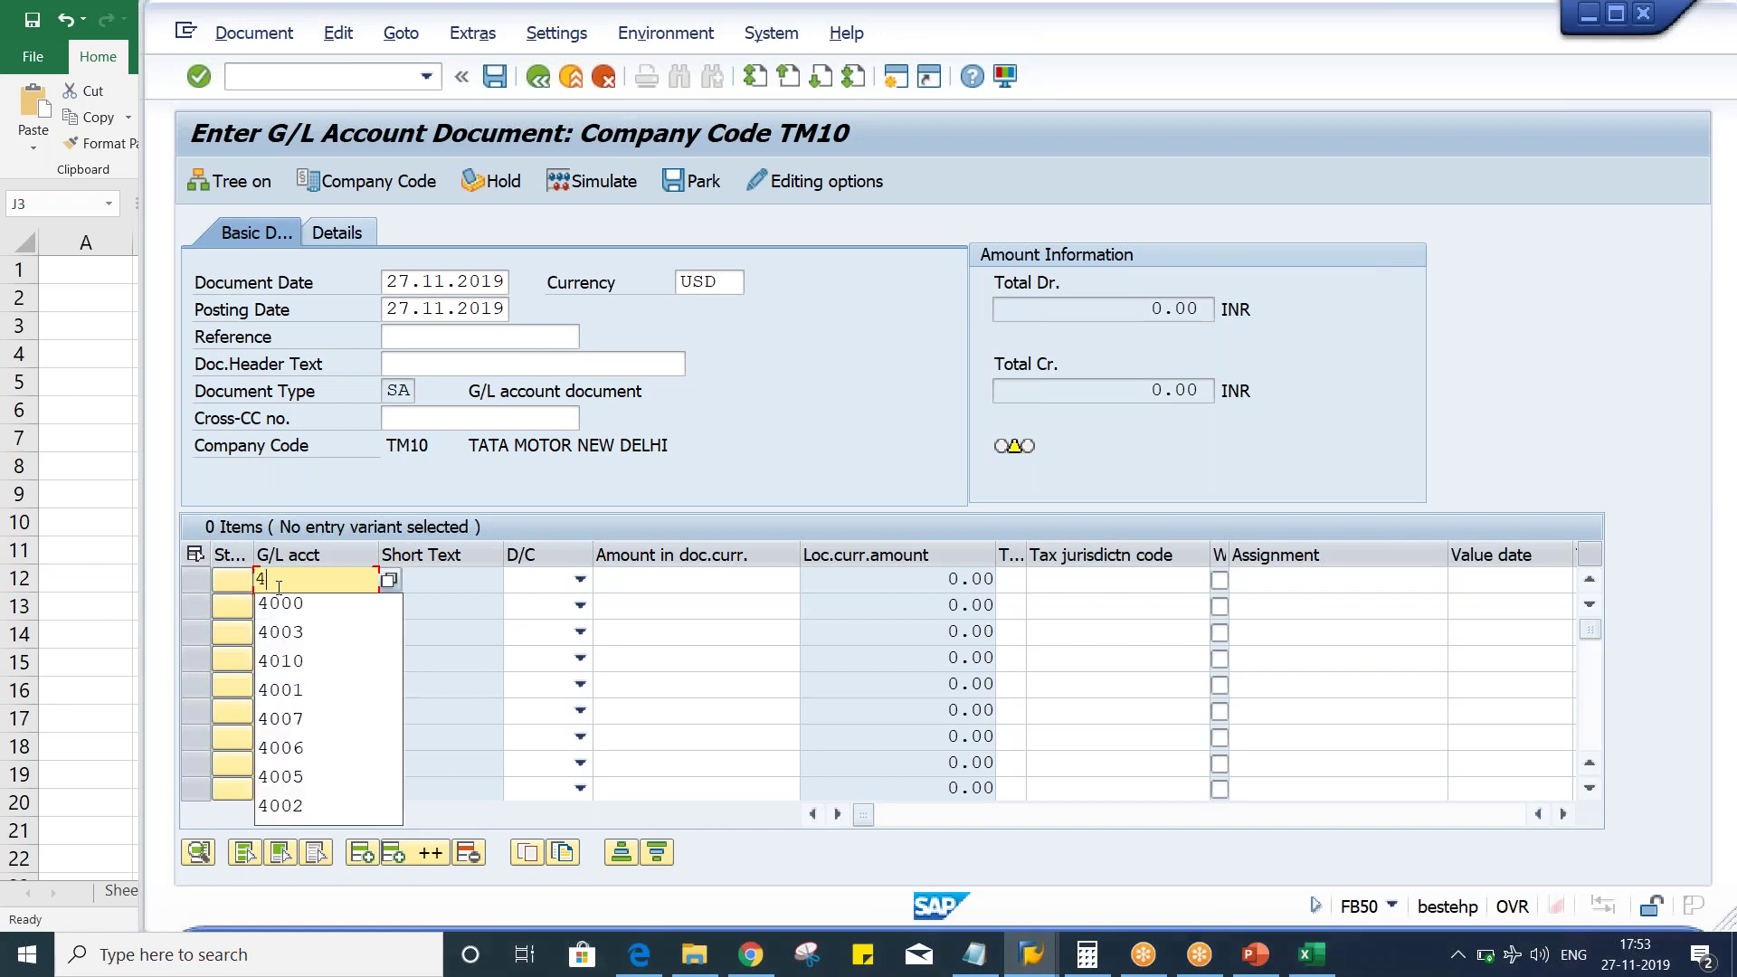
{"action": "key", "text": "Down"}
{"action": "key", "text": "Return"}
{"action": "key", "text": "Tab"}
{"action": "key", "text": "Down"}
{"action": "key", "text": "Tab"}
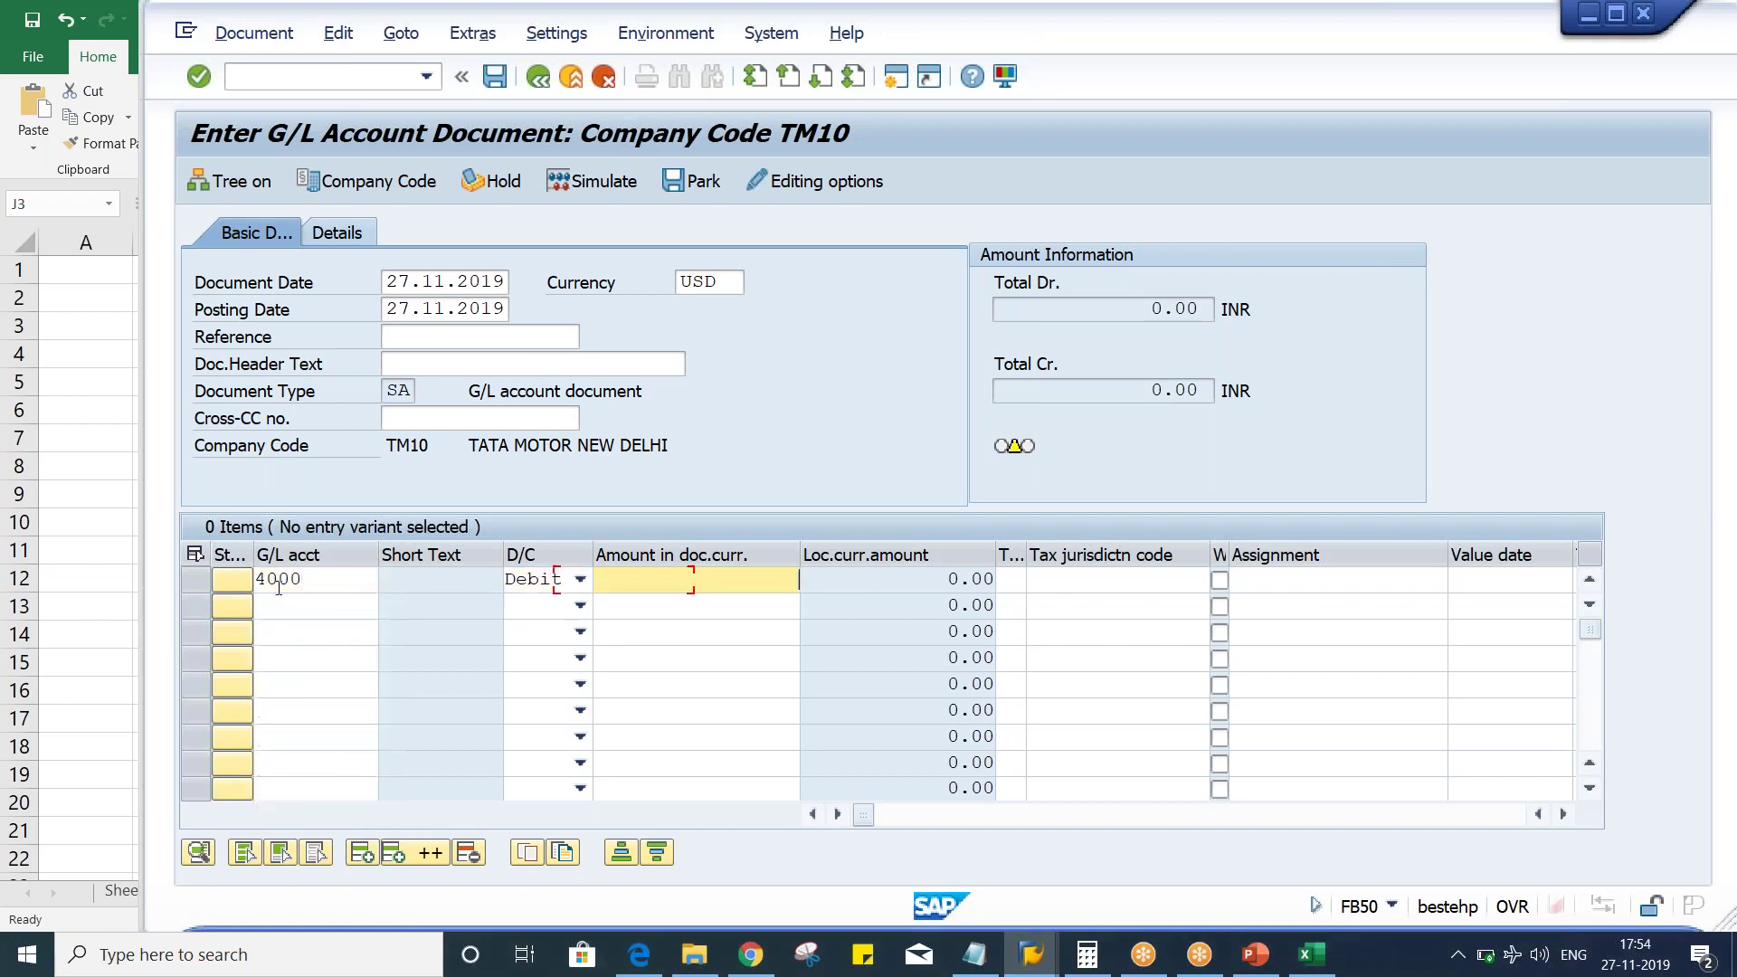
{"action": "type", "text": "1"}
Step: Enter the second line item as a credit of 1 to G/L account 1000 and validate the document
{"action": "left_click", "coordinate": [279, 588]}
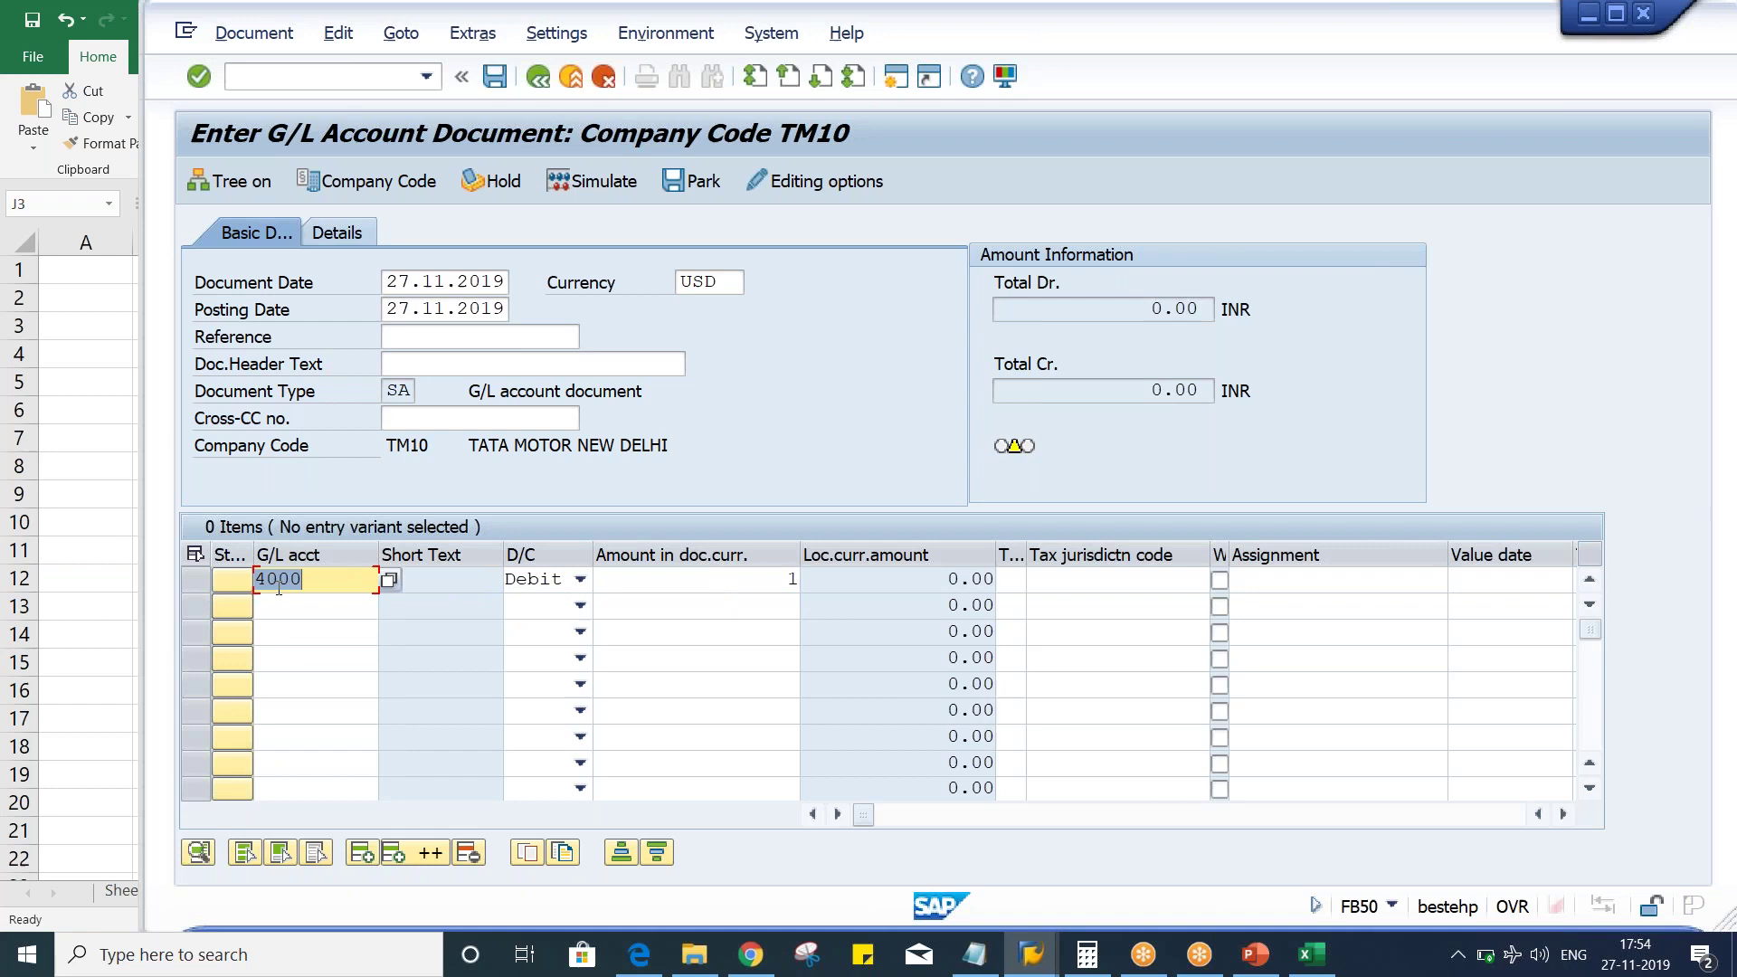
{"action": "key", "text": "Down"}
{"action": "type", "text": "1000"}
{"action": "key", "text": "Tab"}
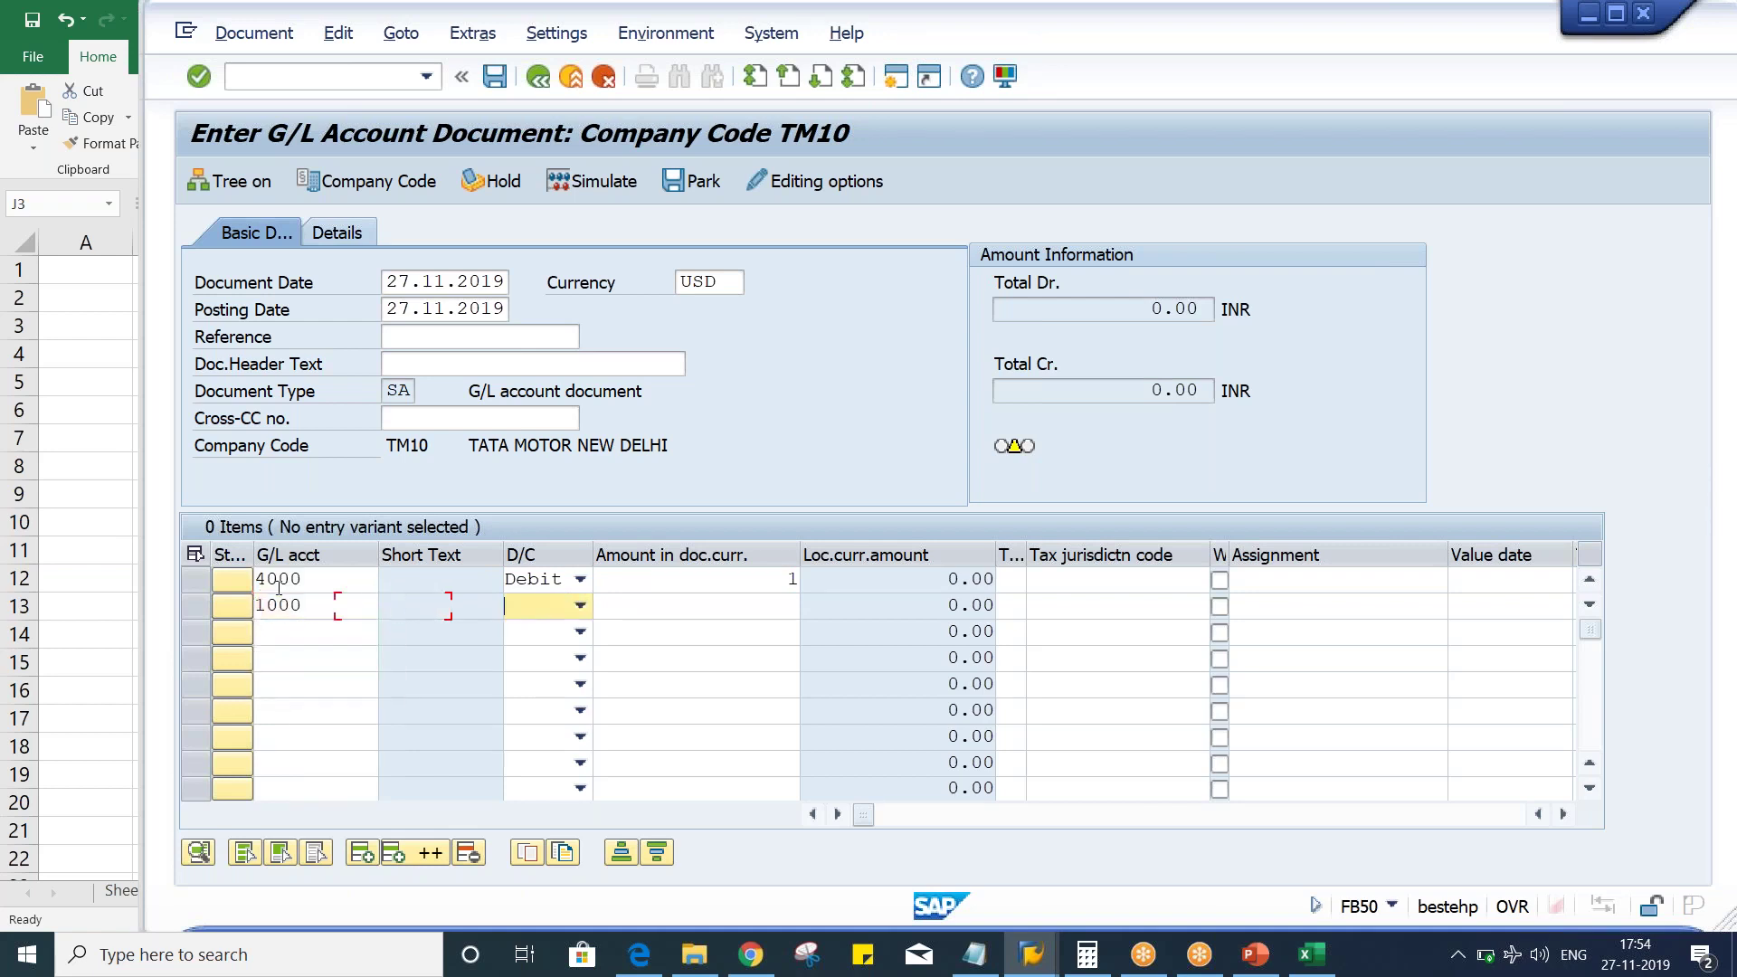
{"action": "key", "text": "Down"}
{"action": "key", "text": "Down"}
{"action": "key", "text": "Tab"}
{"action": "type", "text": "1"}
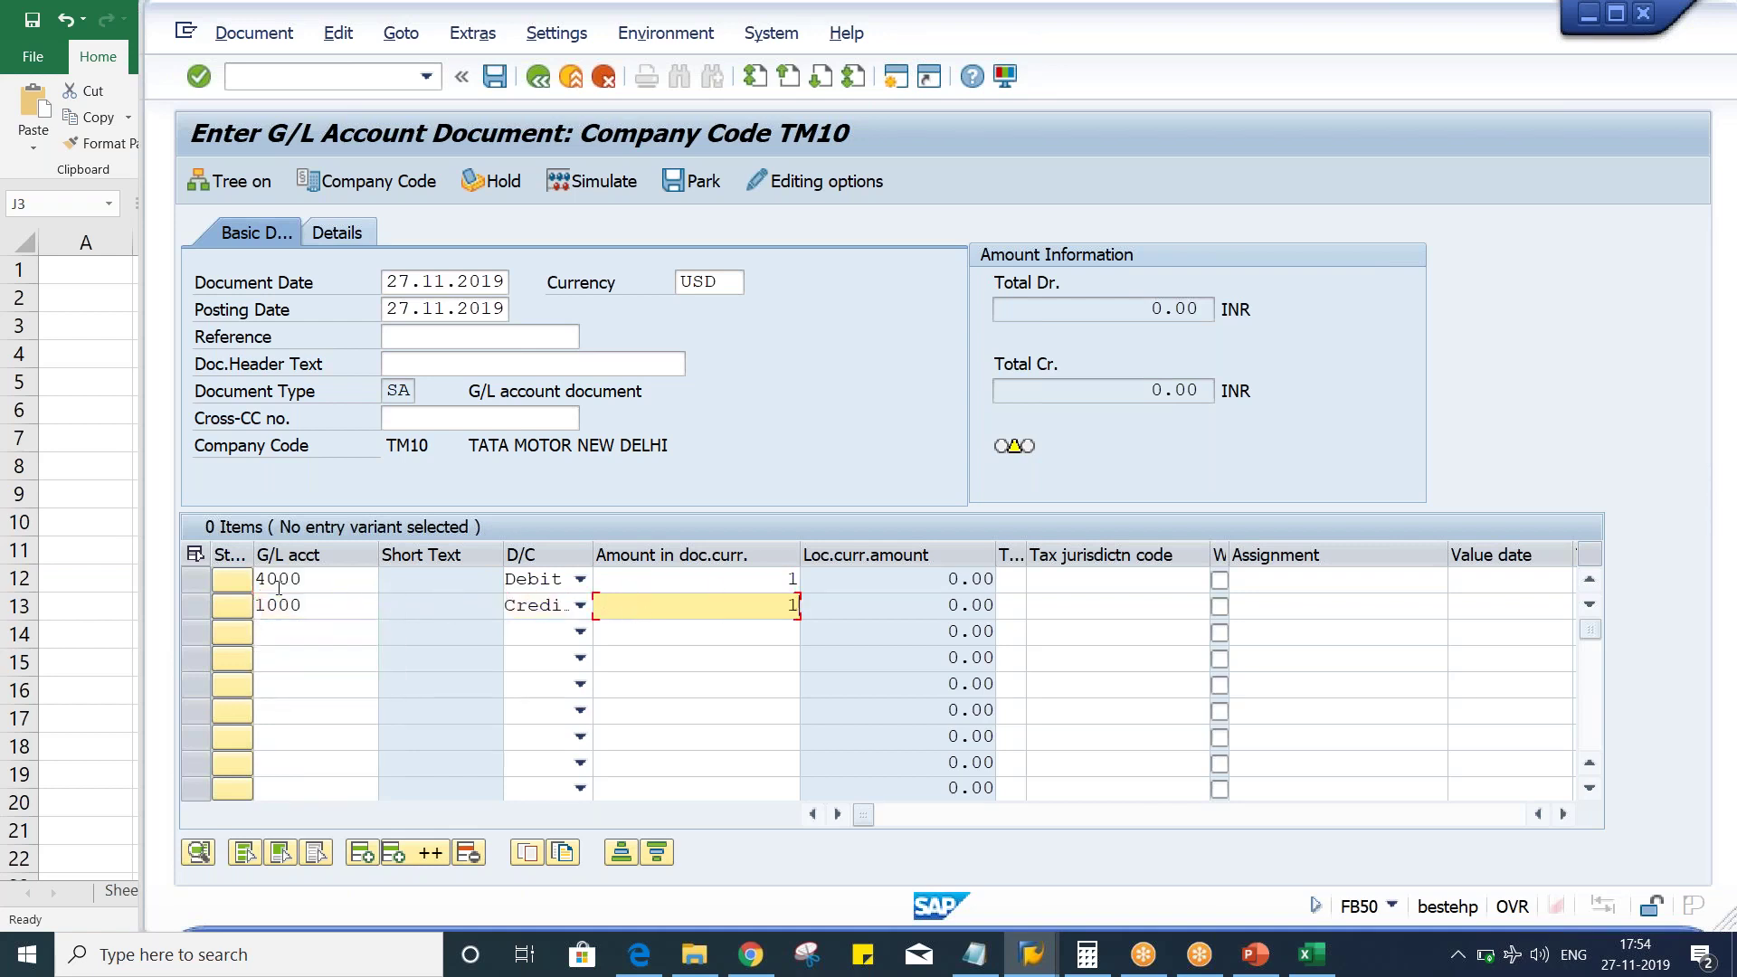
{"action": "key", "text": "Return"}
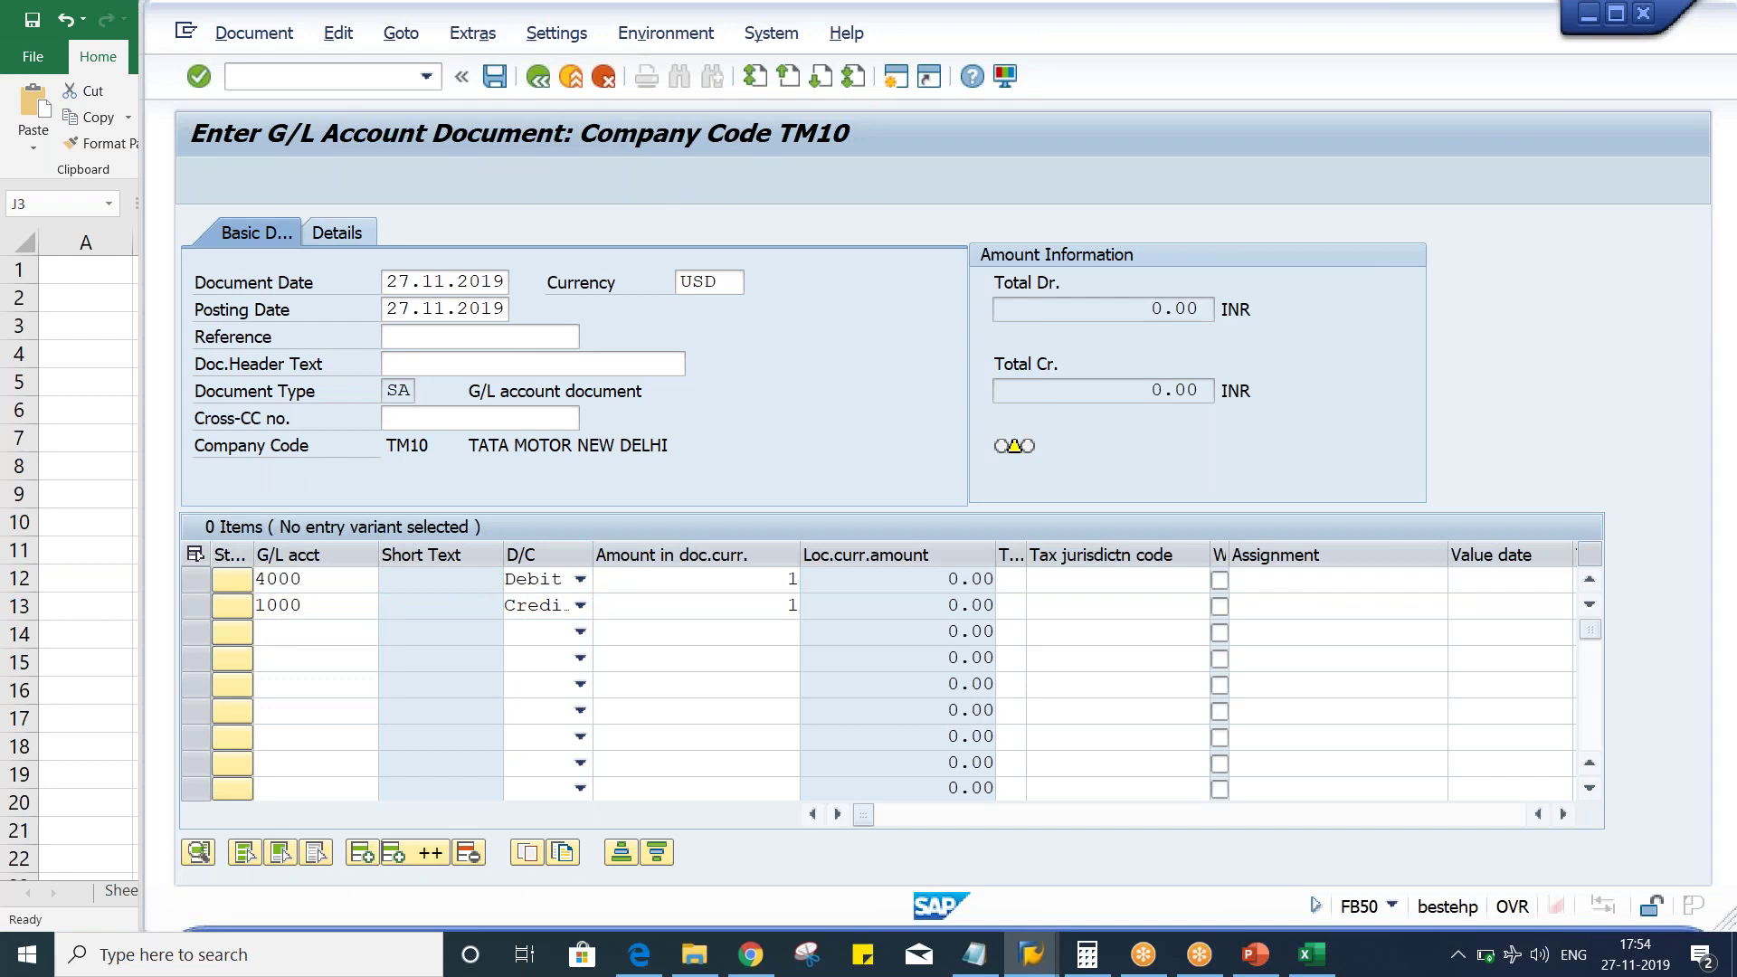
{"action": "left_click", "coordinate": [447, 338]}
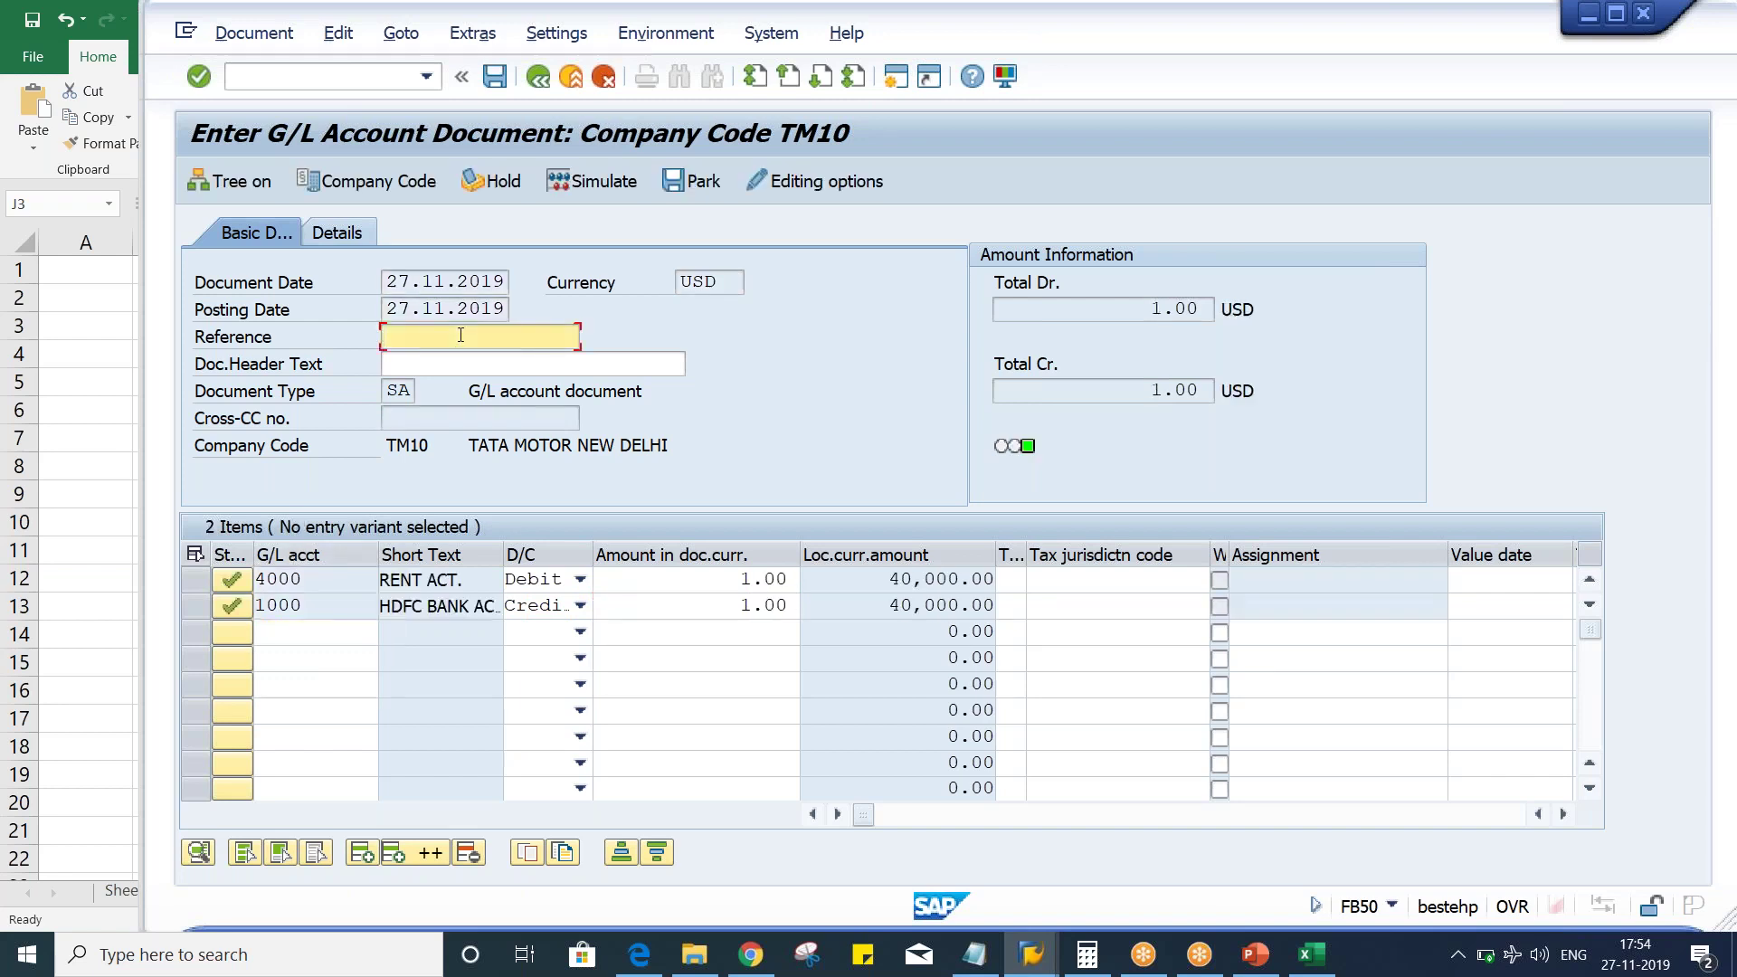
{"action": "key", "text": "Return"}
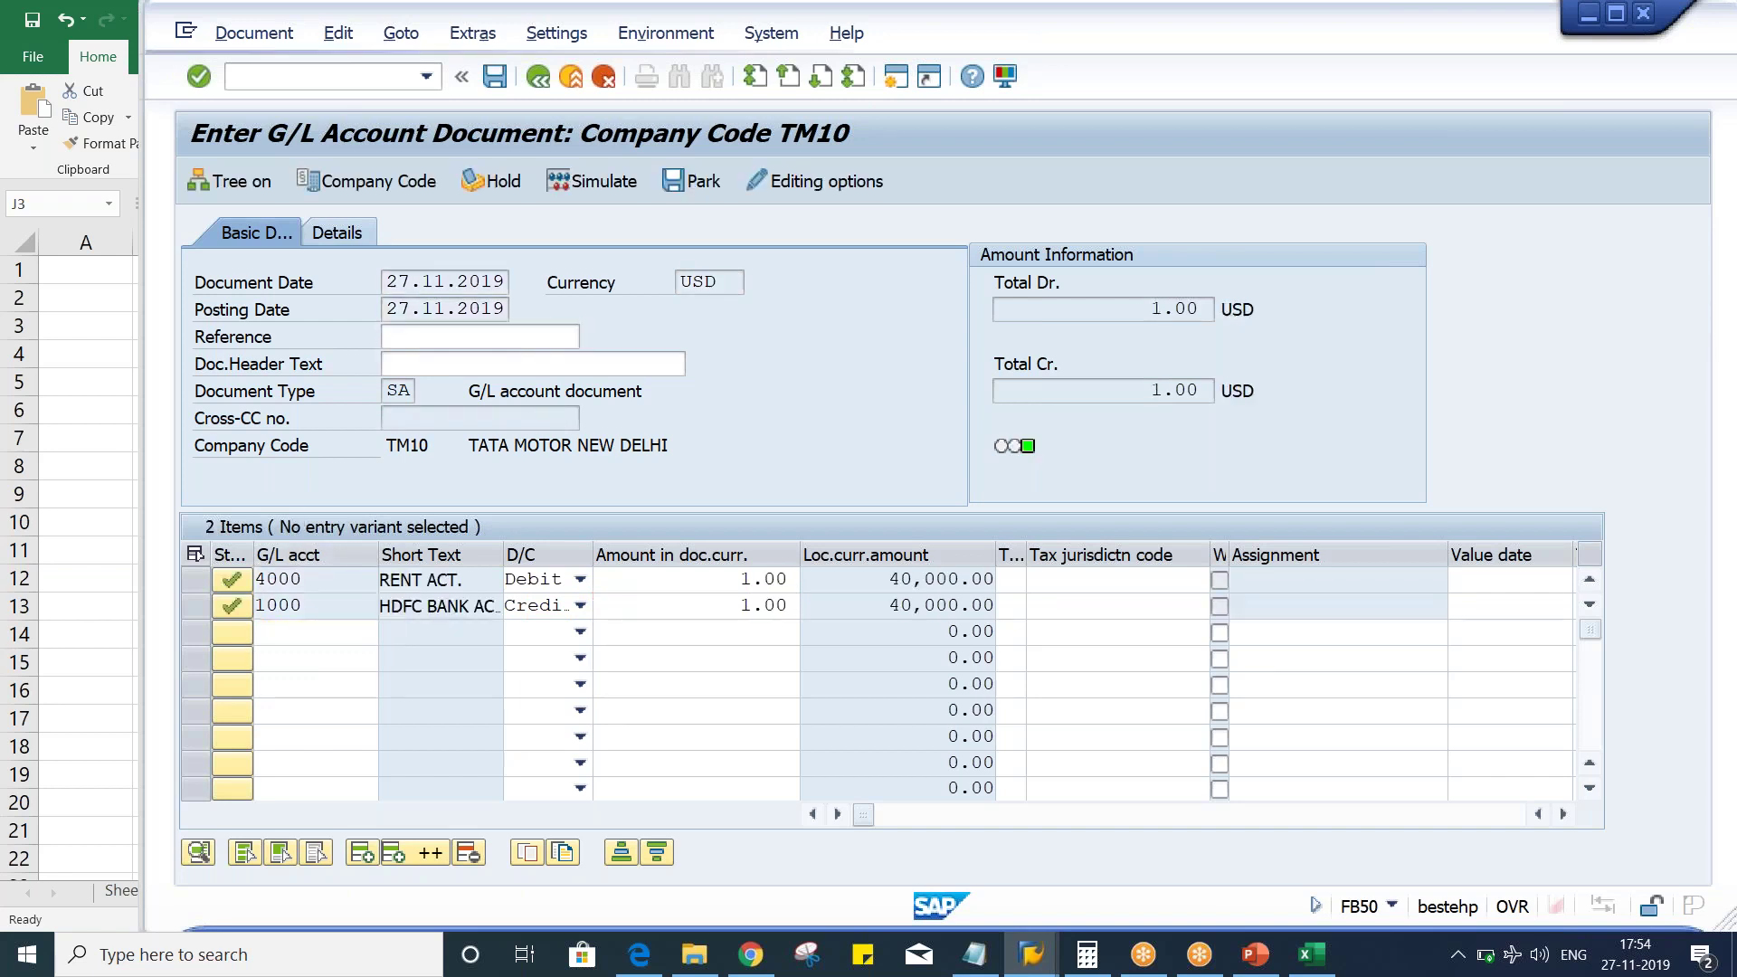
Step: Display the G/L document in the data entry view and switch its amounts to the local currency INR
{"action": "left_click", "coordinate": [254, 33]}
{"action": "left_click", "coordinate": [254, 98]}
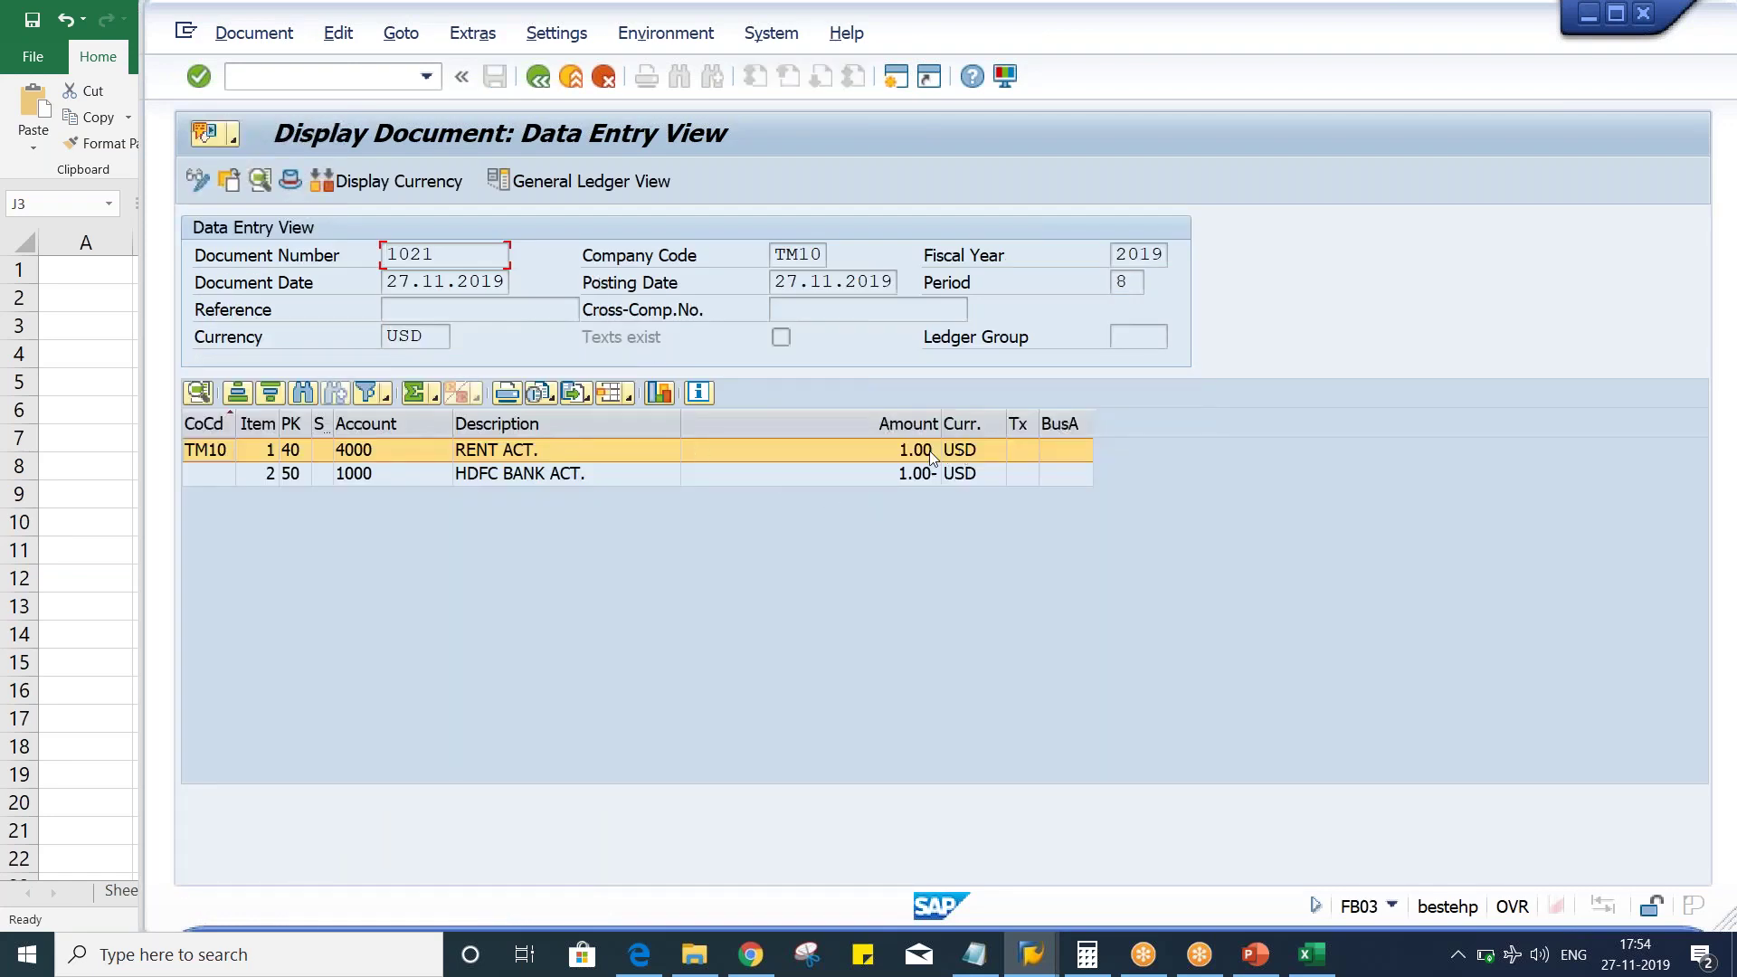
{"action": "left_click", "coordinate": [405, 185]}
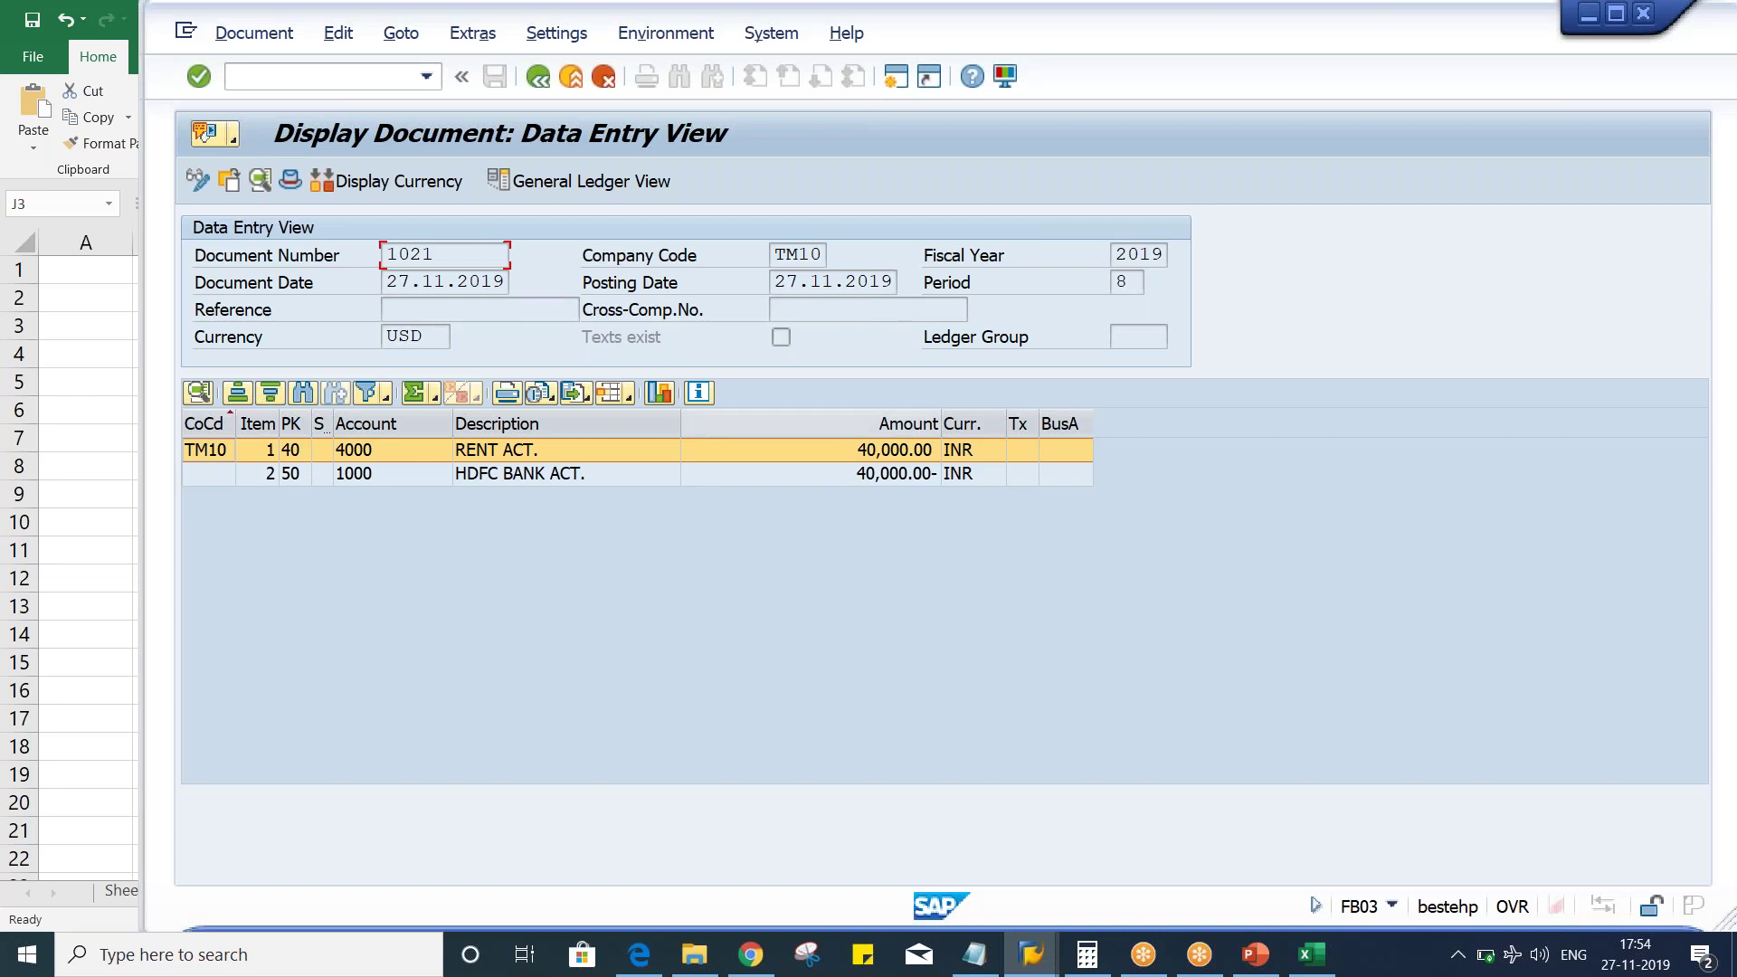
Step: Switch to the translation ratio session and review the USD to INR ratio, dismissing the battery warning
{"action": "left_click", "coordinate": [1031, 952]}
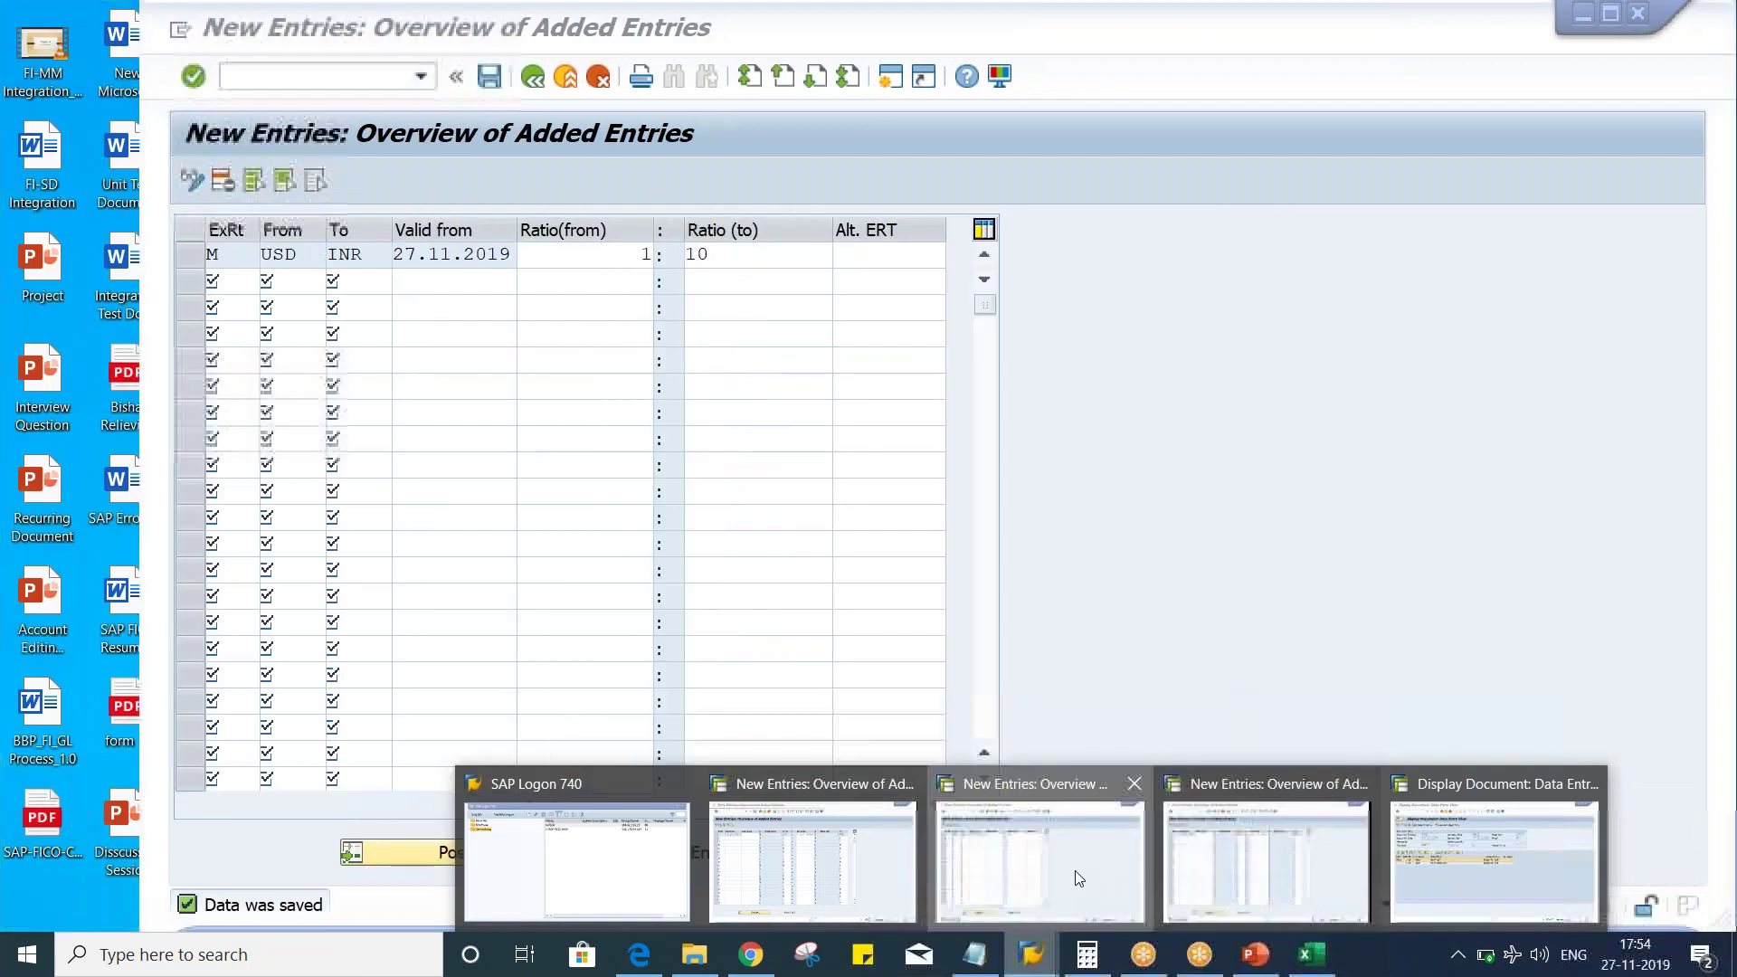
{"action": "left_click", "coordinate": [1200, 878]}
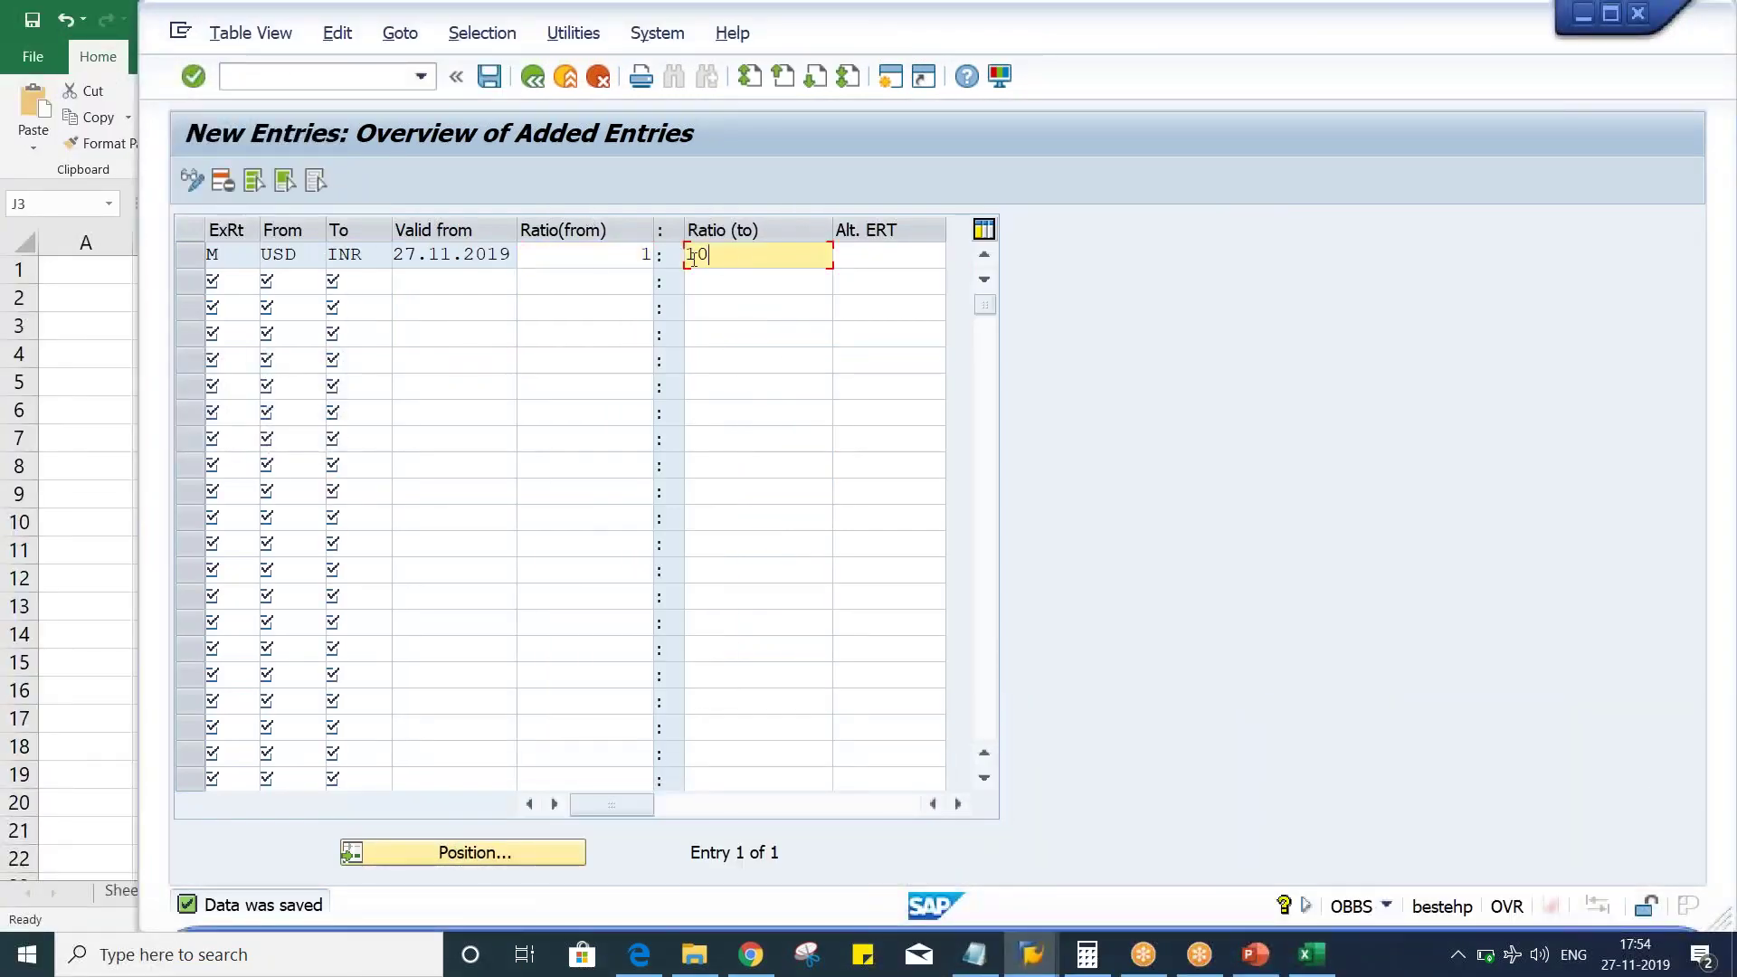
{"action": "left_click", "coordinate": [780, 265]}
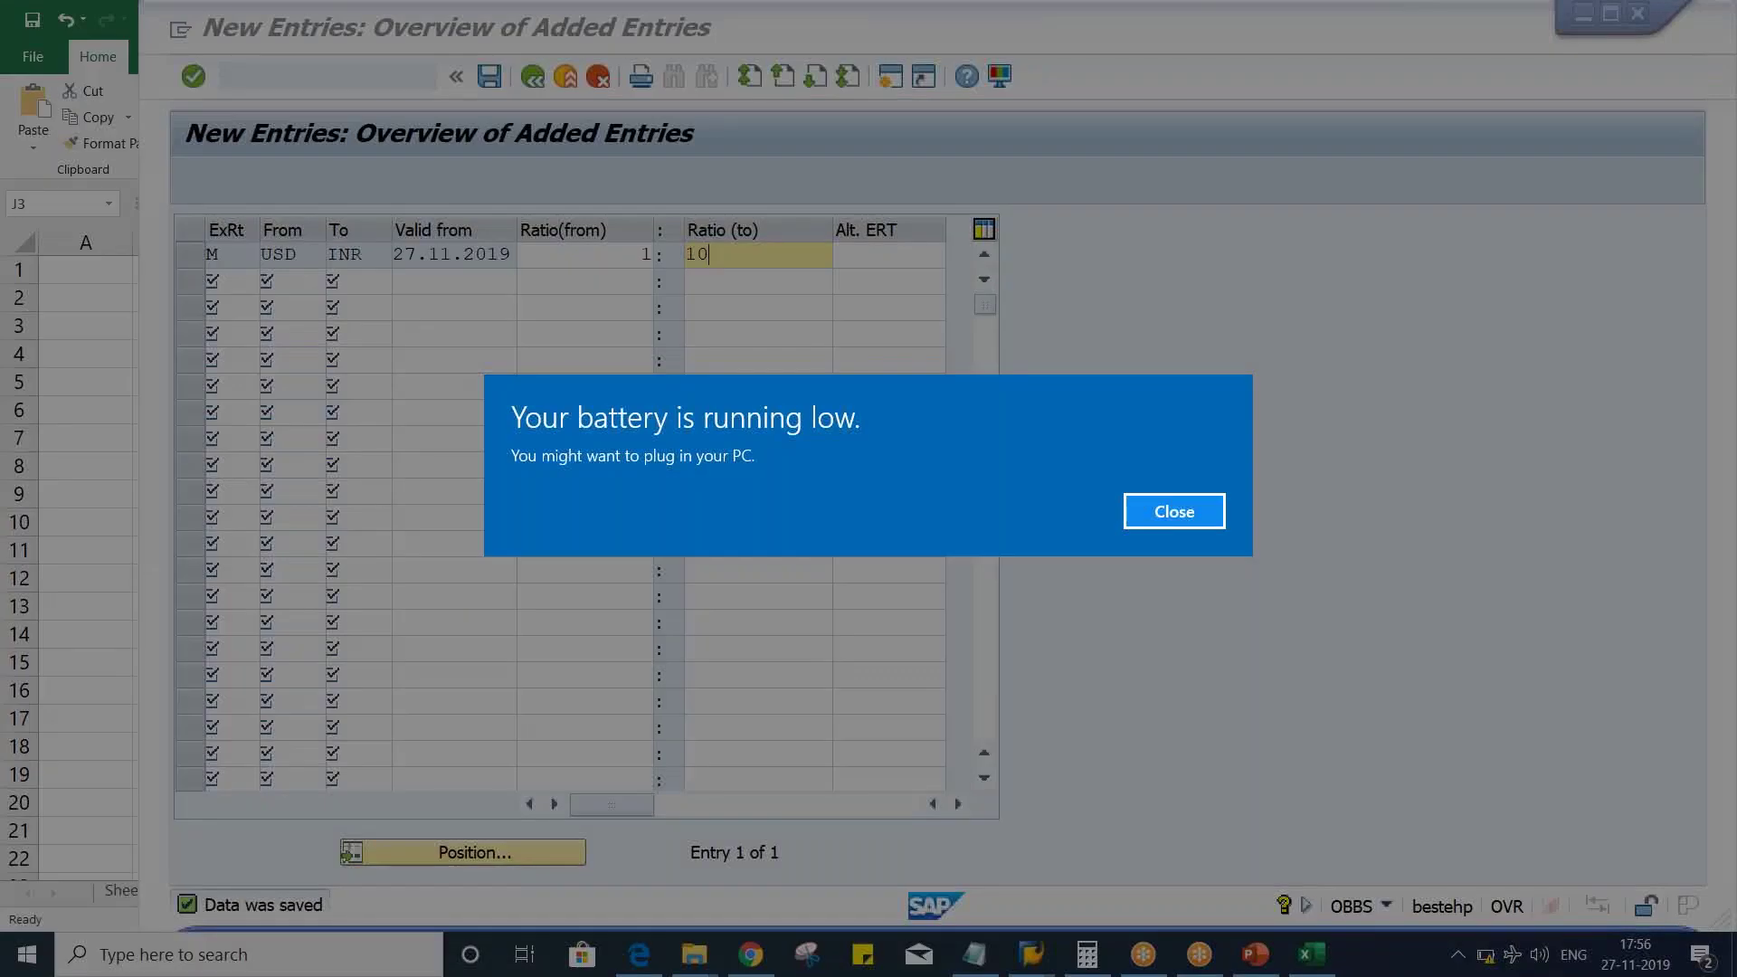
{"action": "left_click", "coordinate": [1129, 511]}
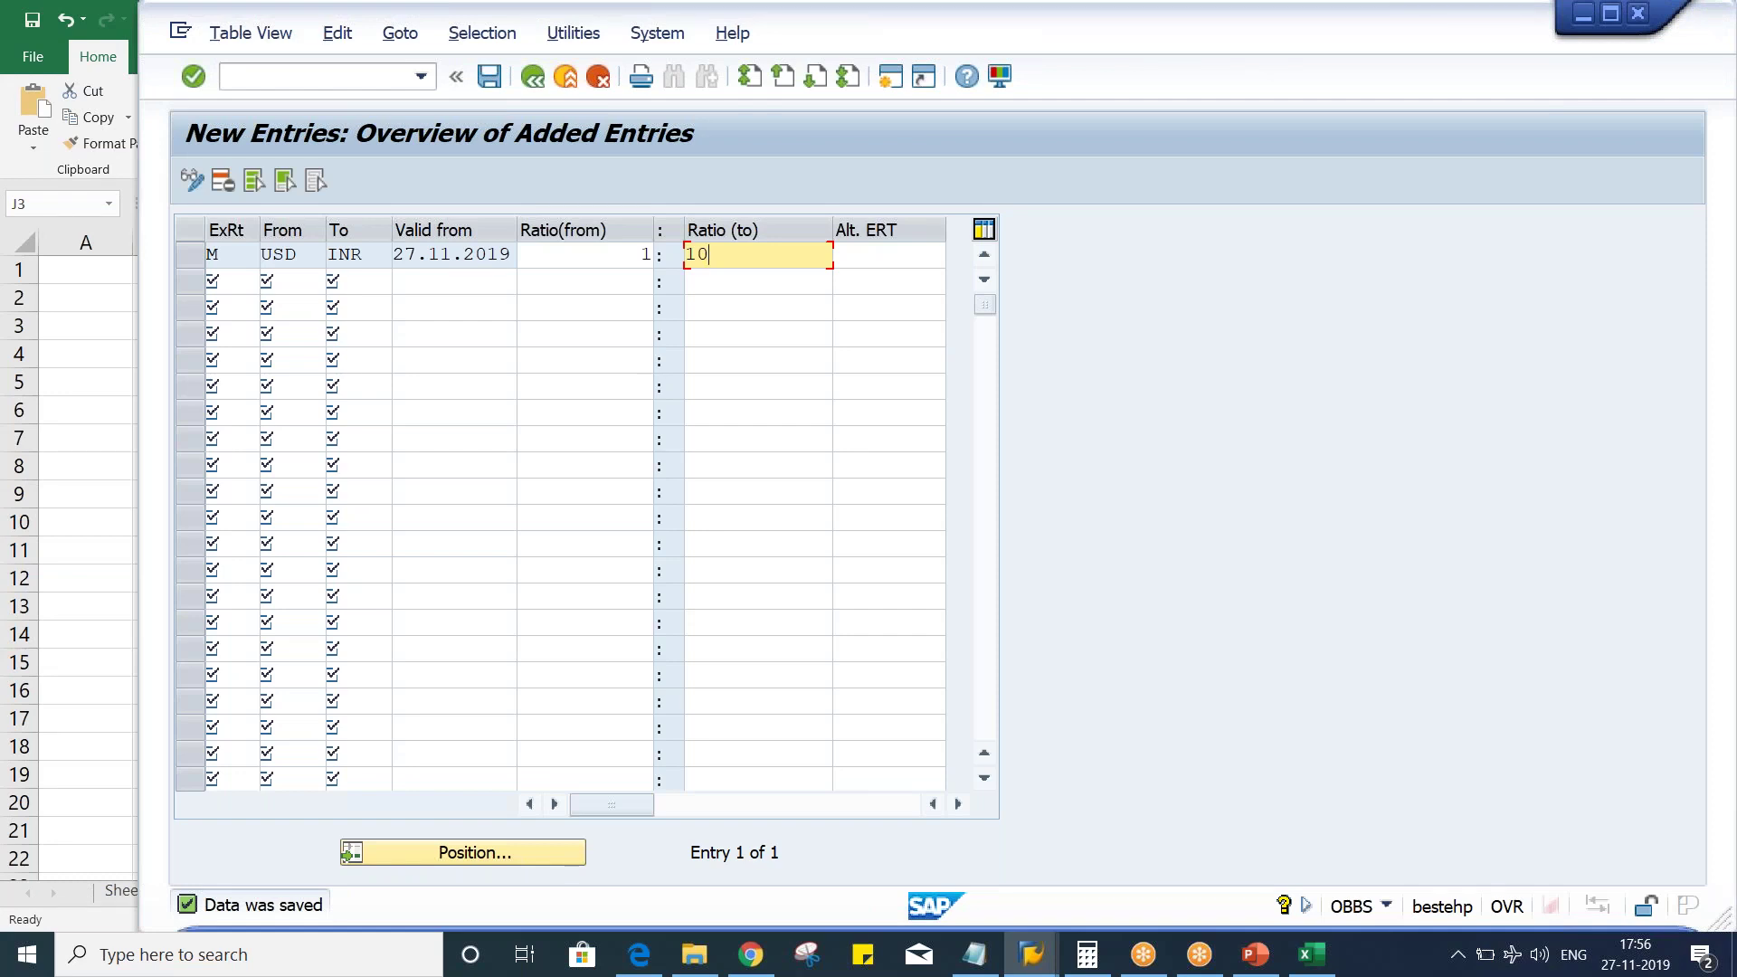
Step: Switch to the exchange rate session and check the from-ratio of the USD to INR entry
{"action": "left_click", "coordinate": [1018, 968]}
{"action": "mouse_move", "coordinate": [1018, 968]}
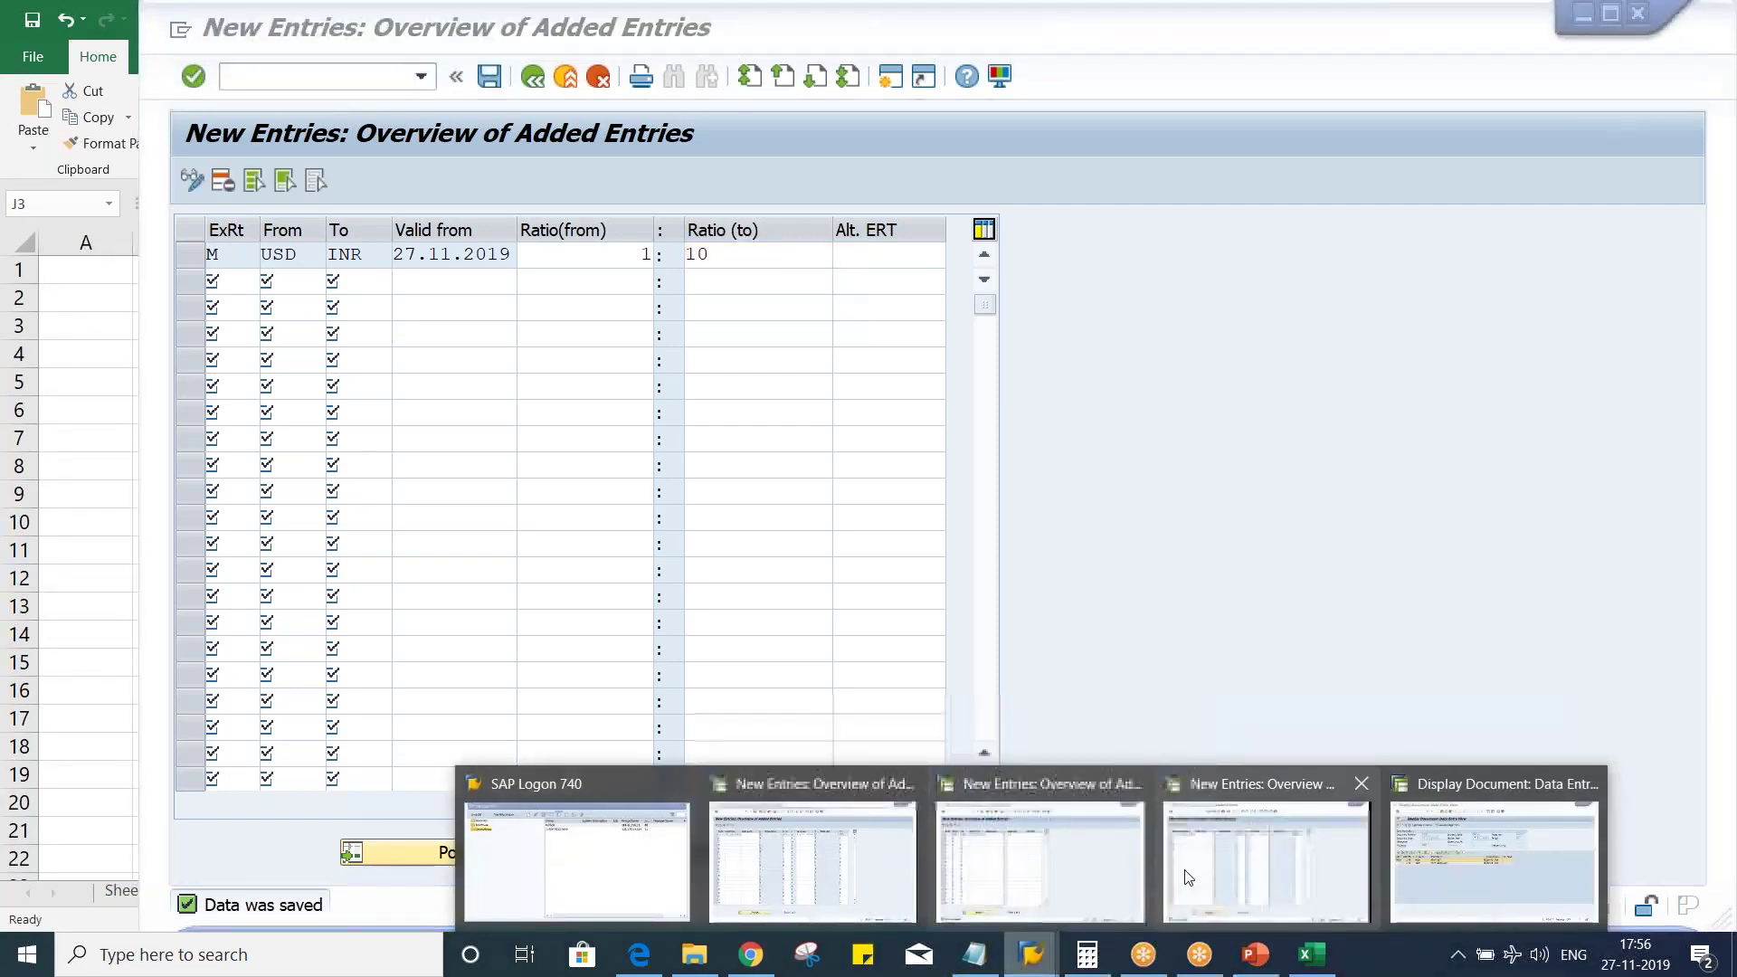
{"action": "left_click", "coordinate": [1187, 878]}
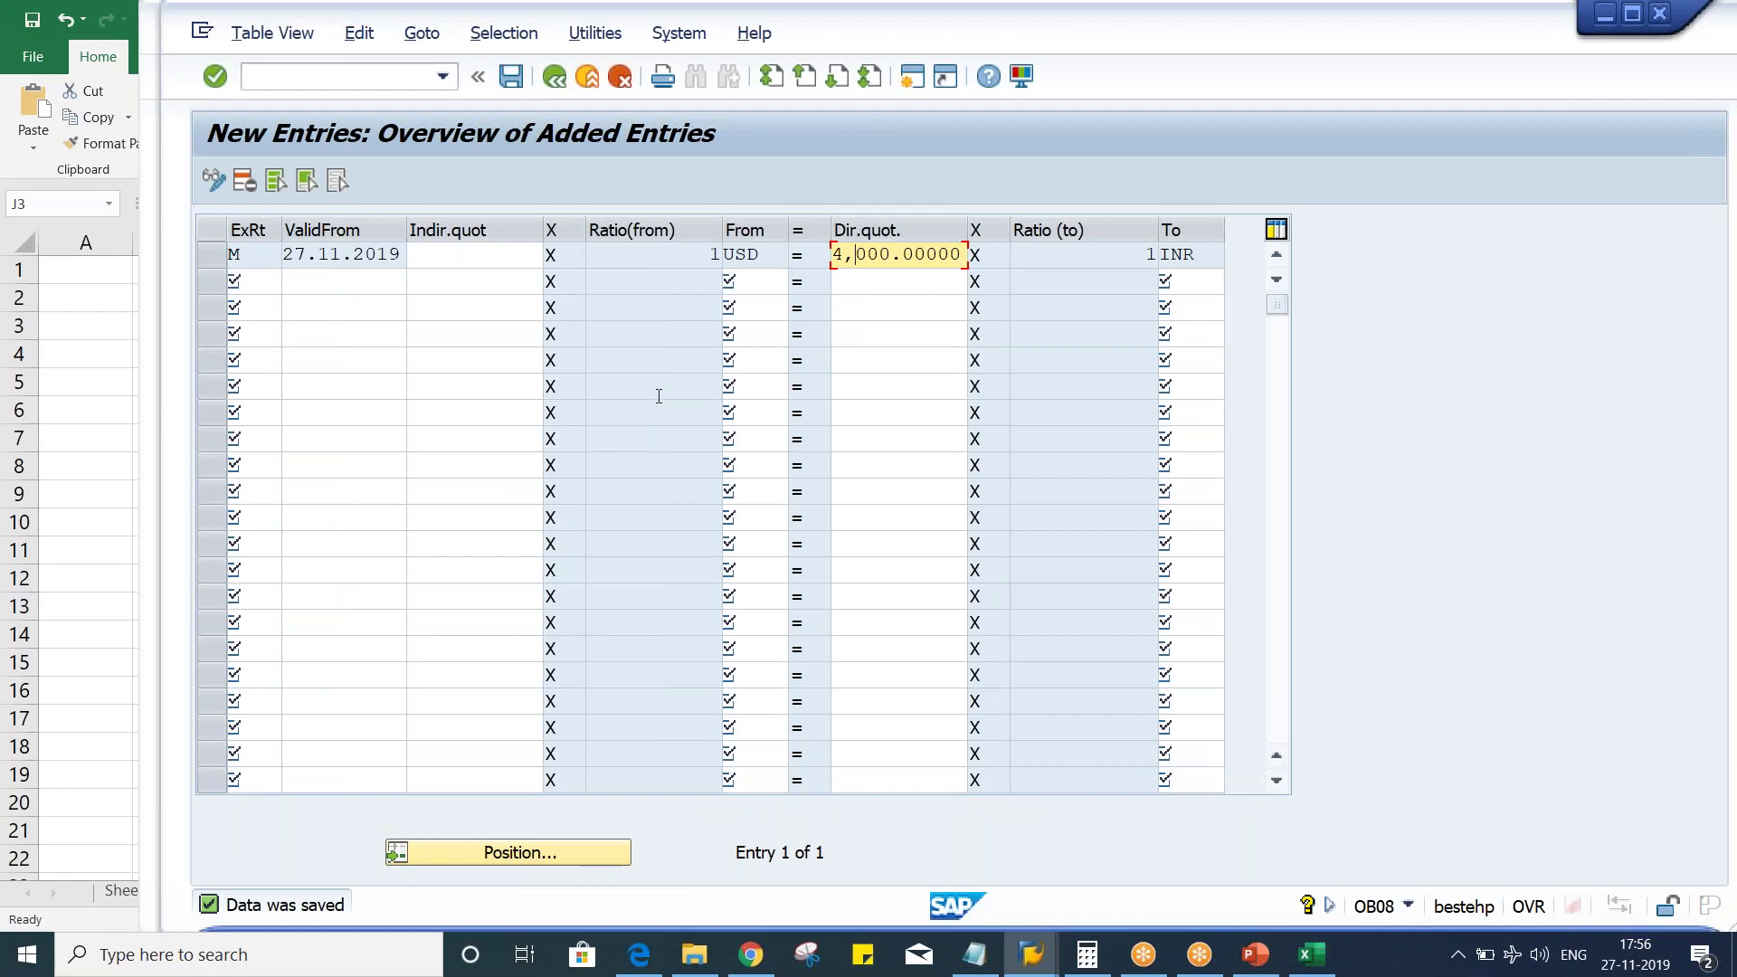
{"action": "left_click", "coordinate": [665, 260]}
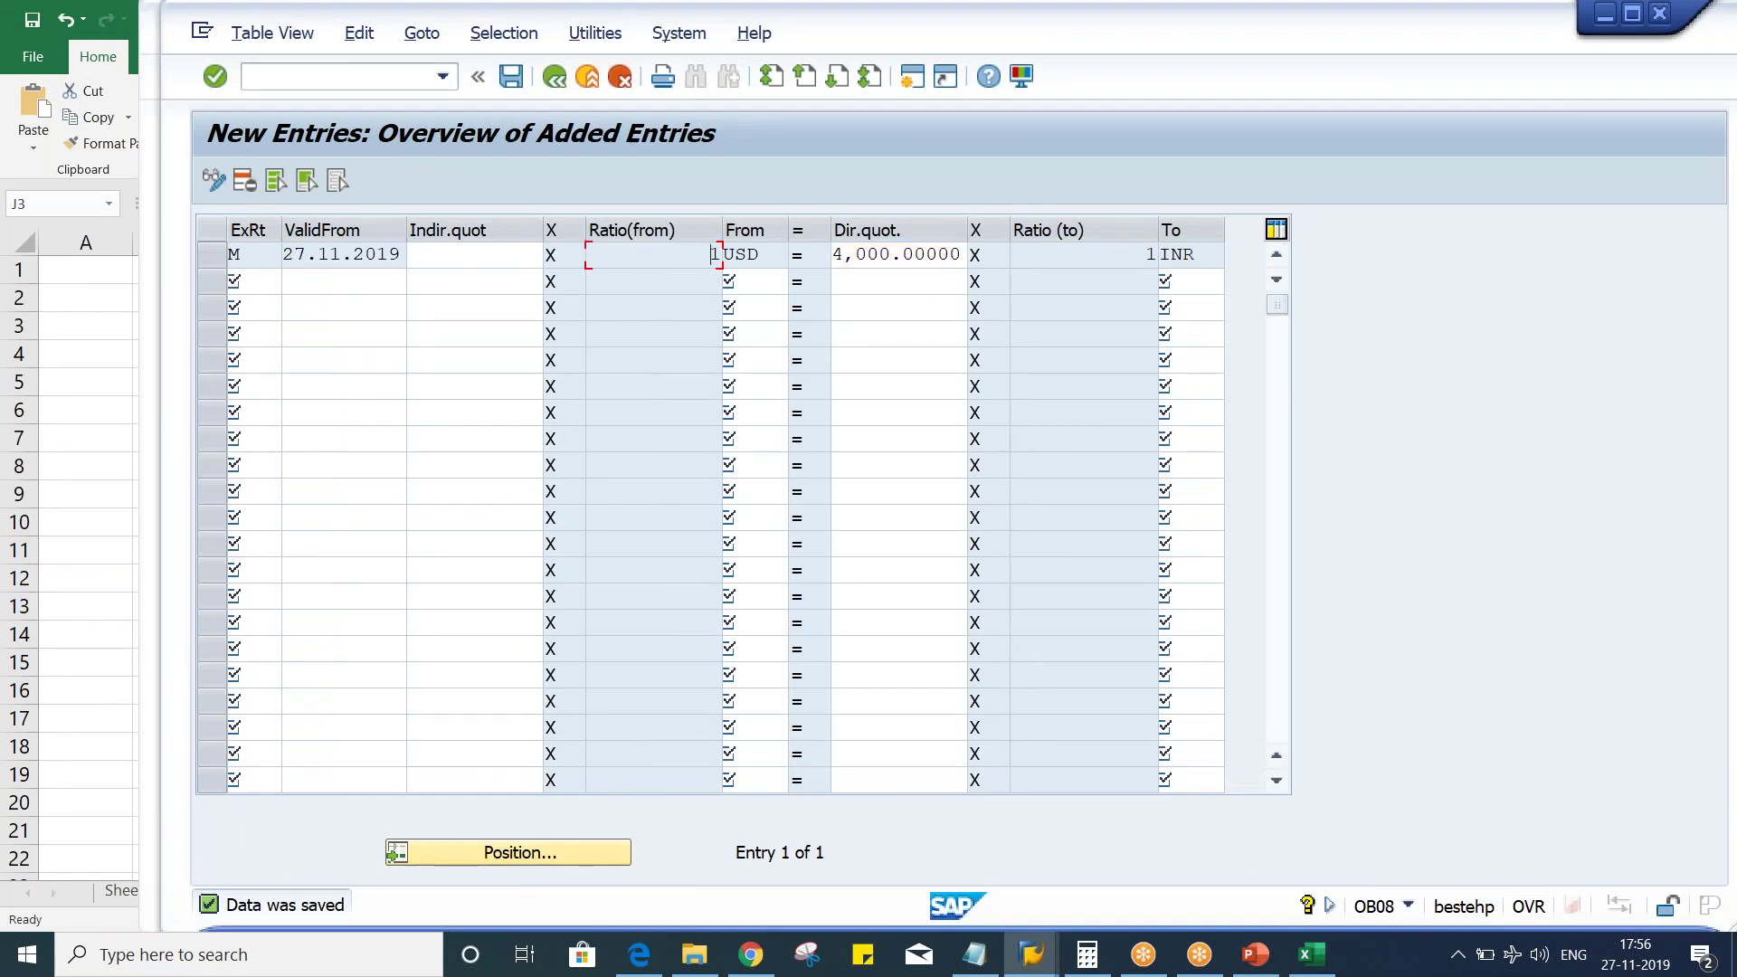
Step: Switch to the Excel workbook and review the TATA MOTOR ratio values in H2 and J2 and the rate in J3
{"action": "left_click", "coordinate": [1319, 964]}
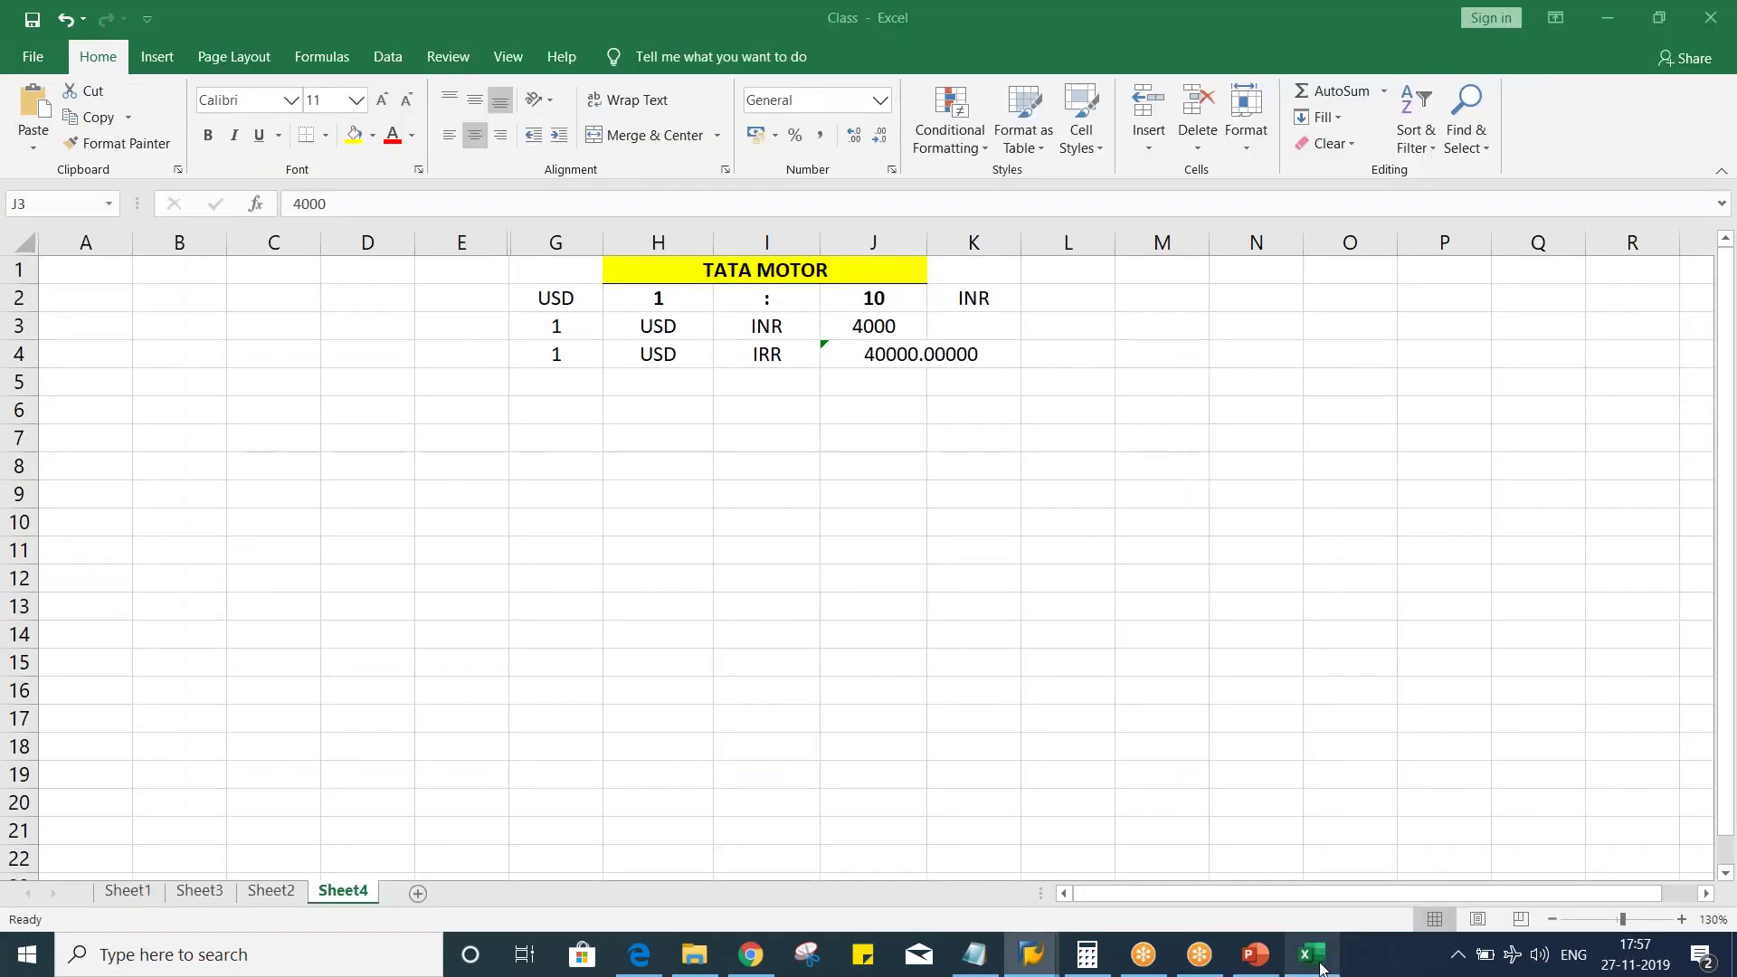
{"action": "left_click", "coordinate": [942, 446]}
{"action": "left_click", "coordinate": [624, 306]}
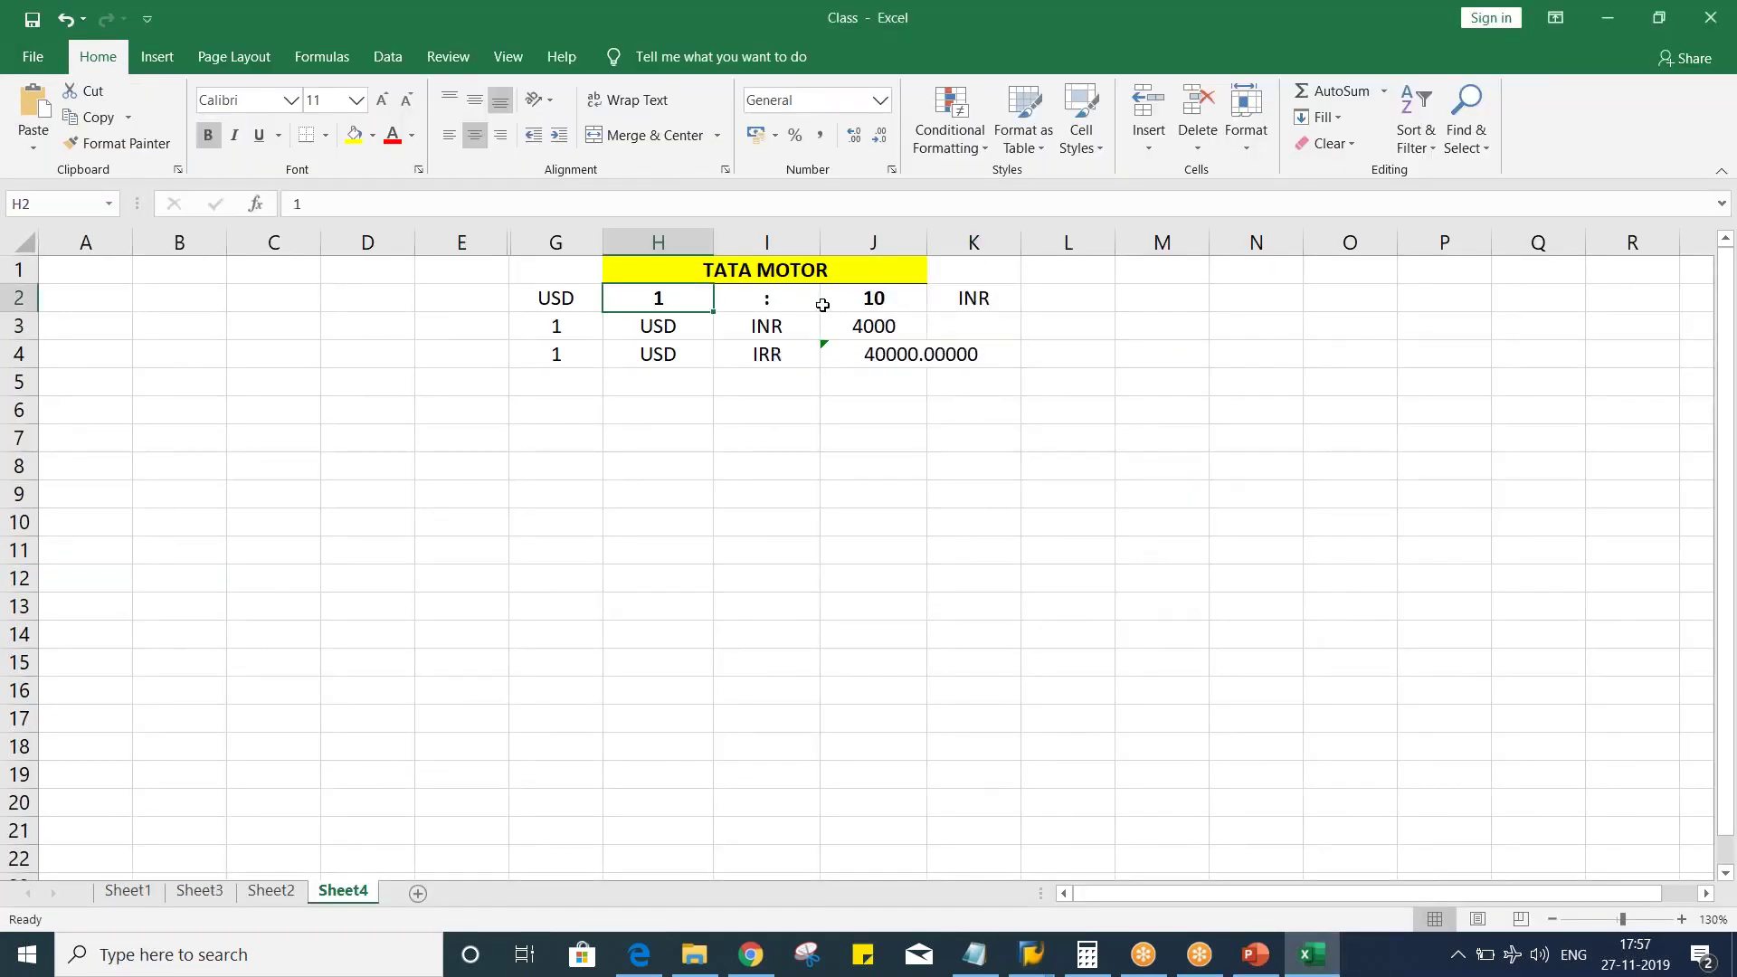
{"action": "left_click", "coordinate": [840, 304]}
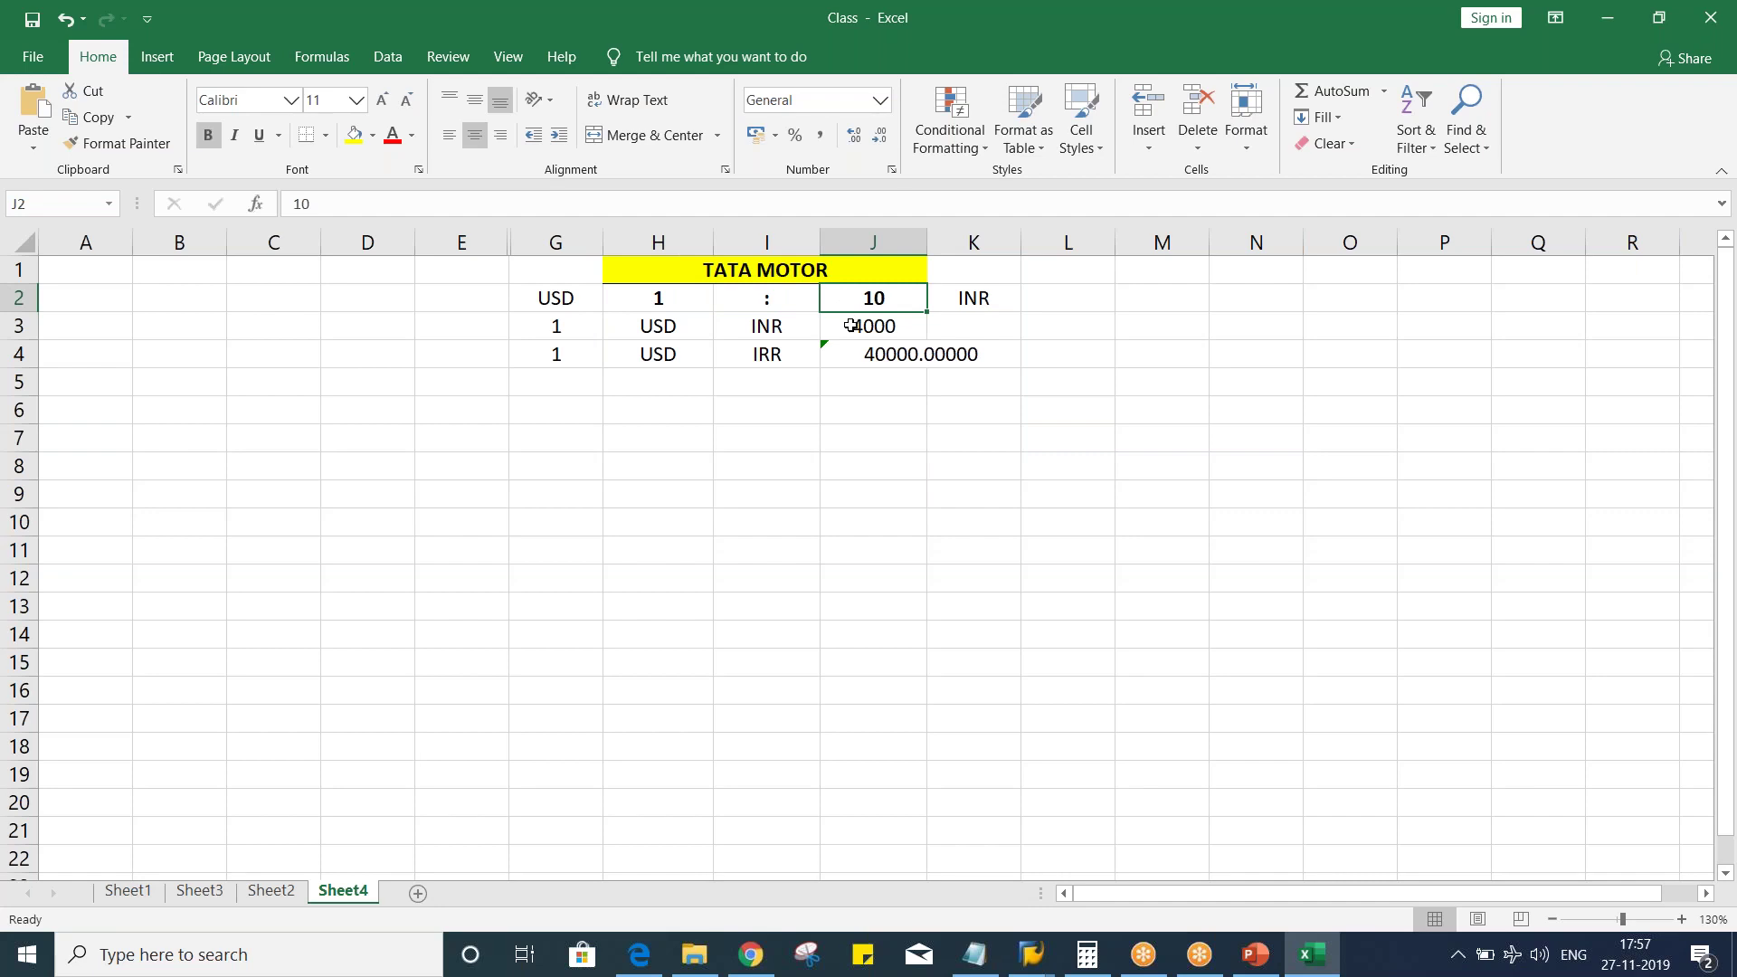
{"action": "left_click", "coordinate": [855, 330]}
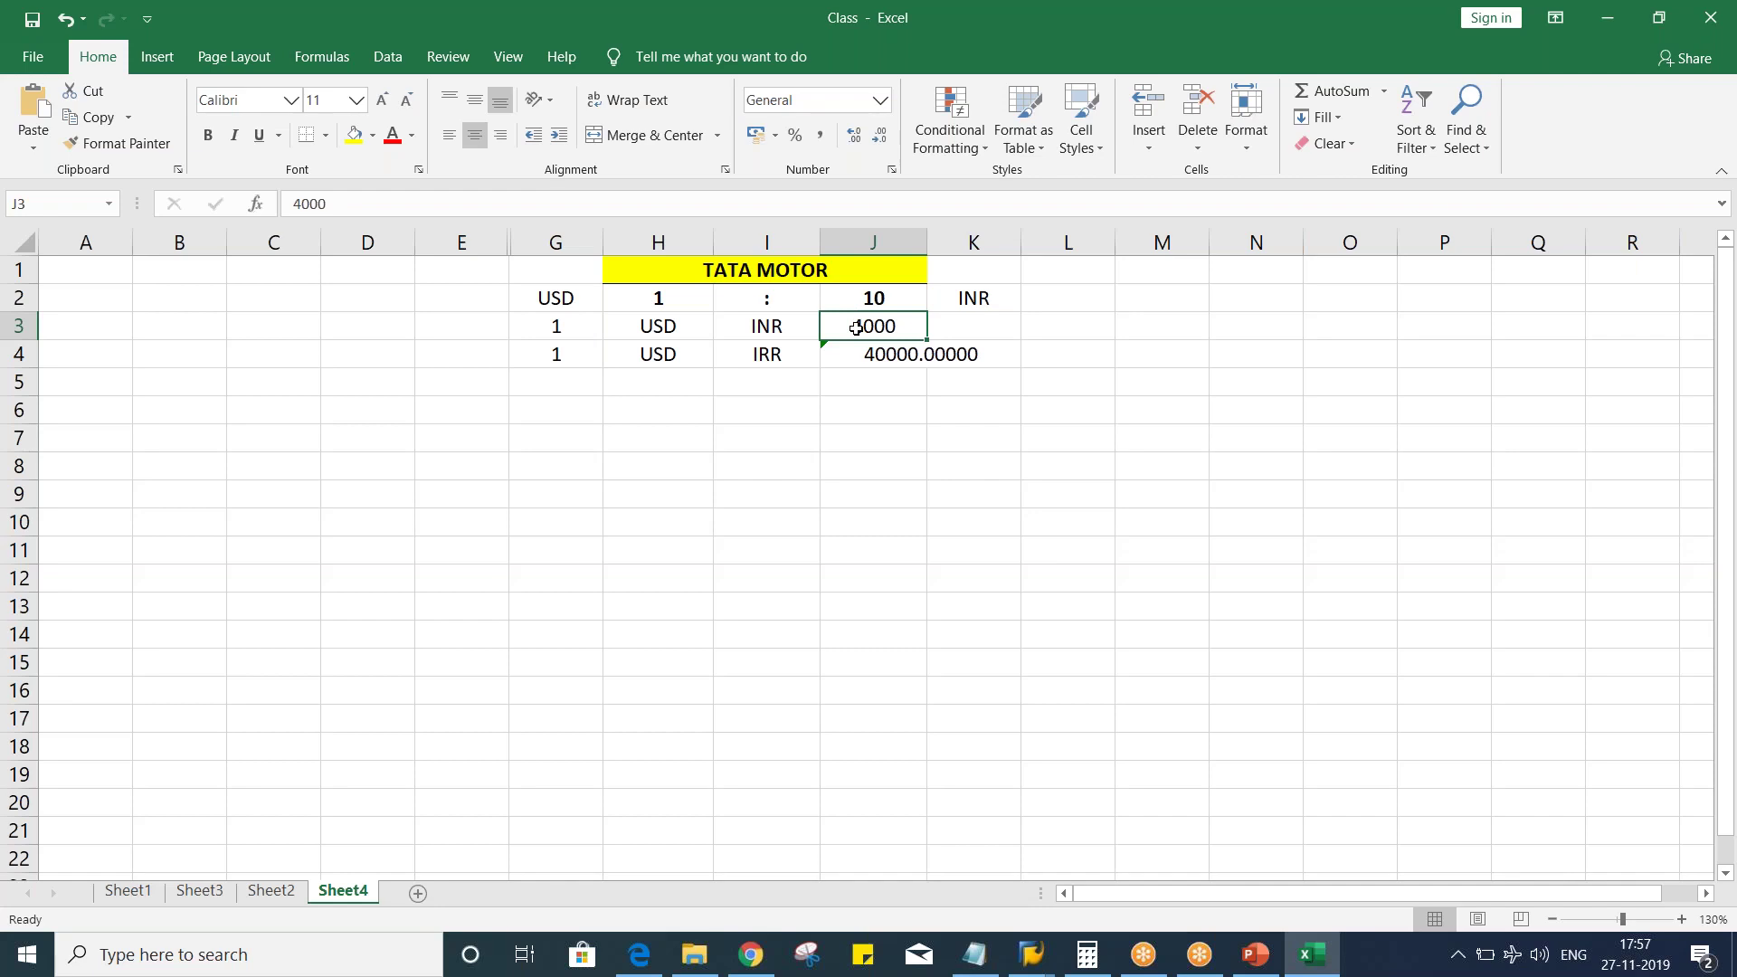
Step: Change the INR ratio in J2 to 100 and the USD to INR rate in J3 to 400
{"action": "double_click", "coordinate": [893, 291]}
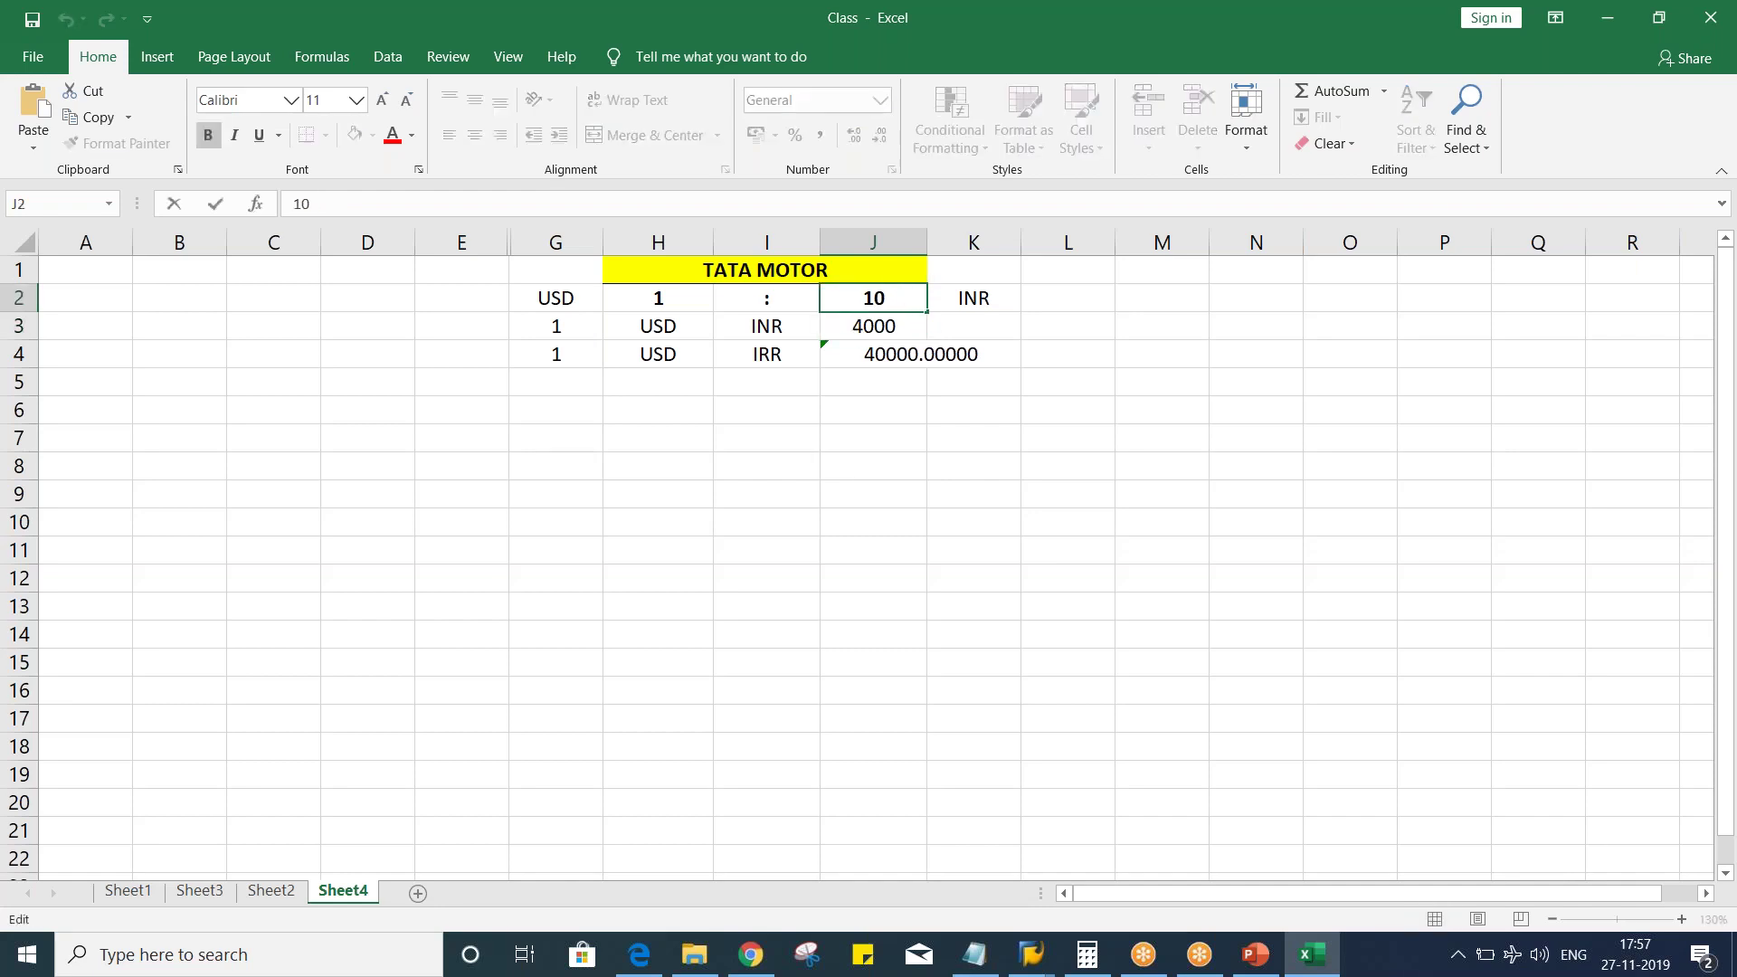
{"action": "type", "text": "0"}
{"action": "key", "text": "Return"}
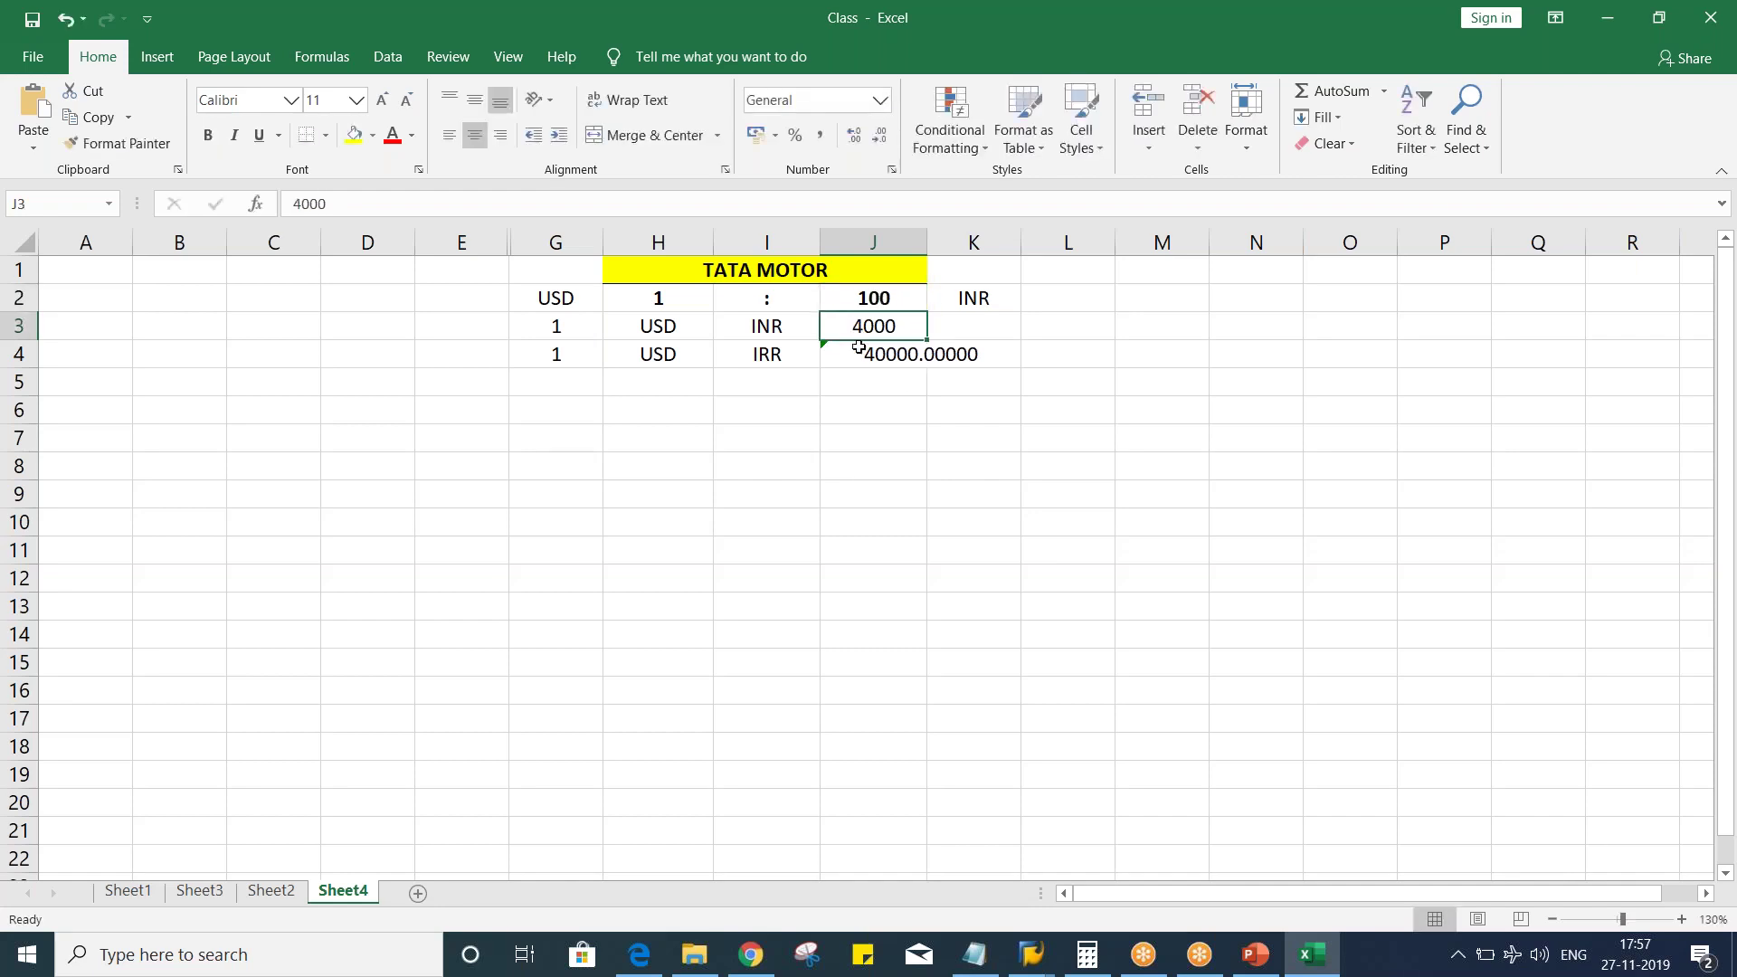
{"action": "double_click", "coordinate": [900, 331]}
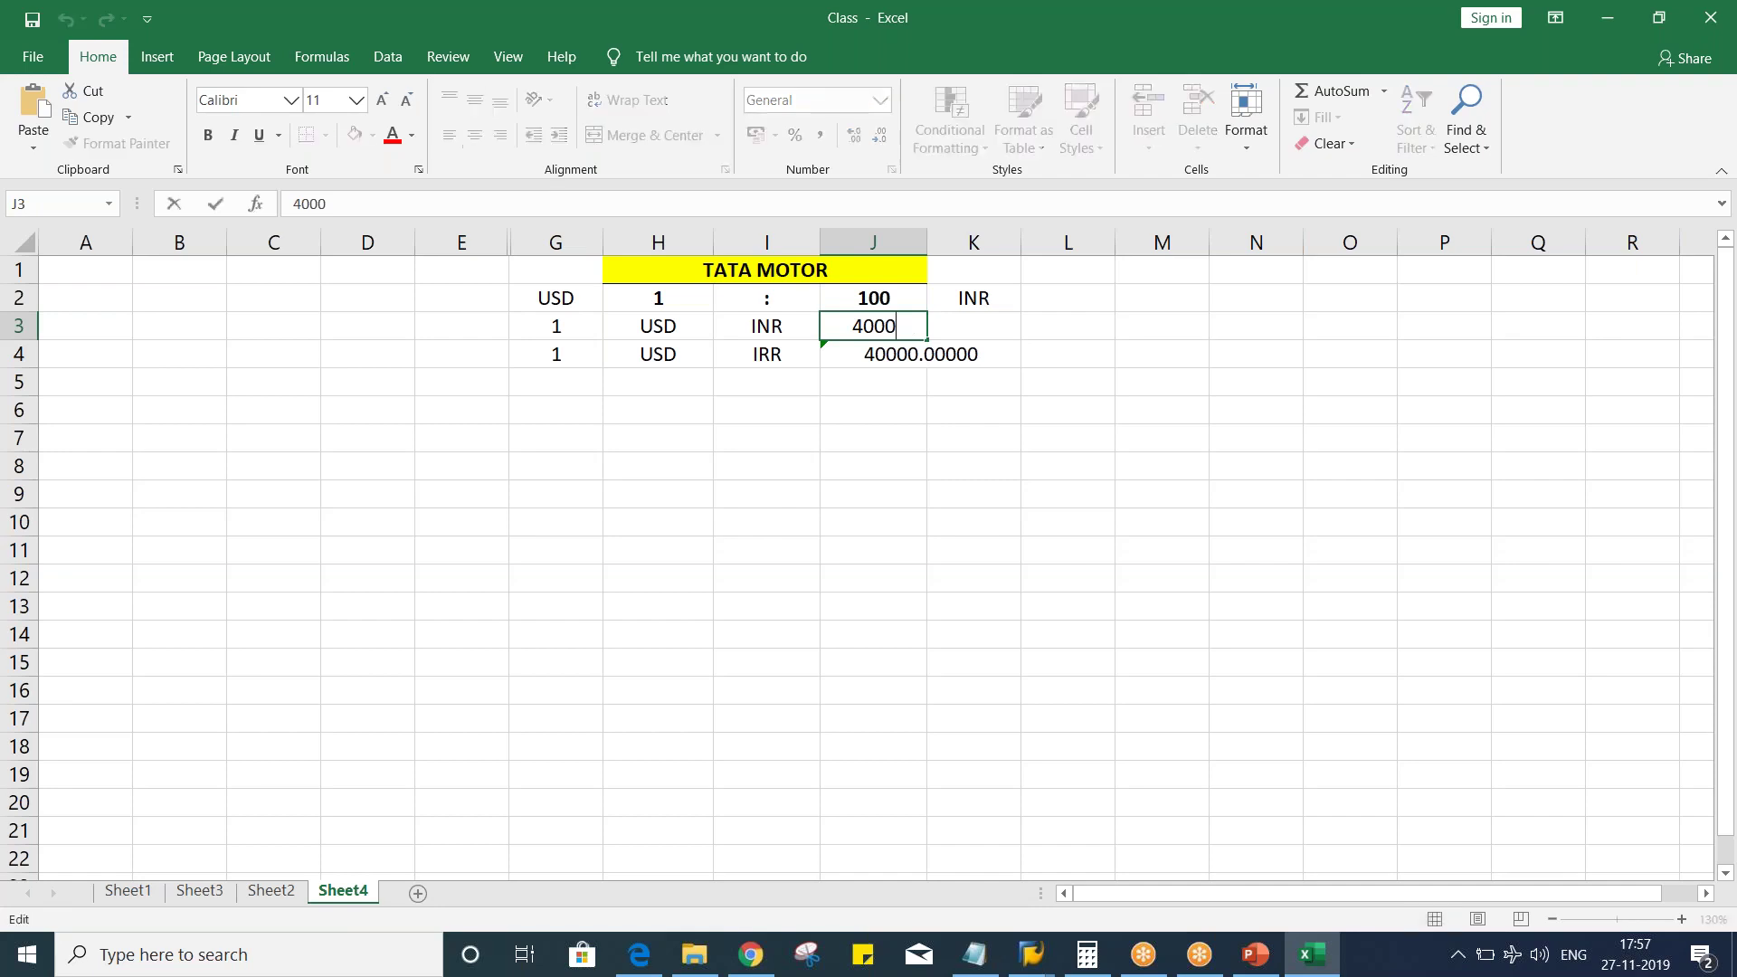
{"action": "key", "text": "BackSpace"}
{"action": "key", "text": "Return"}
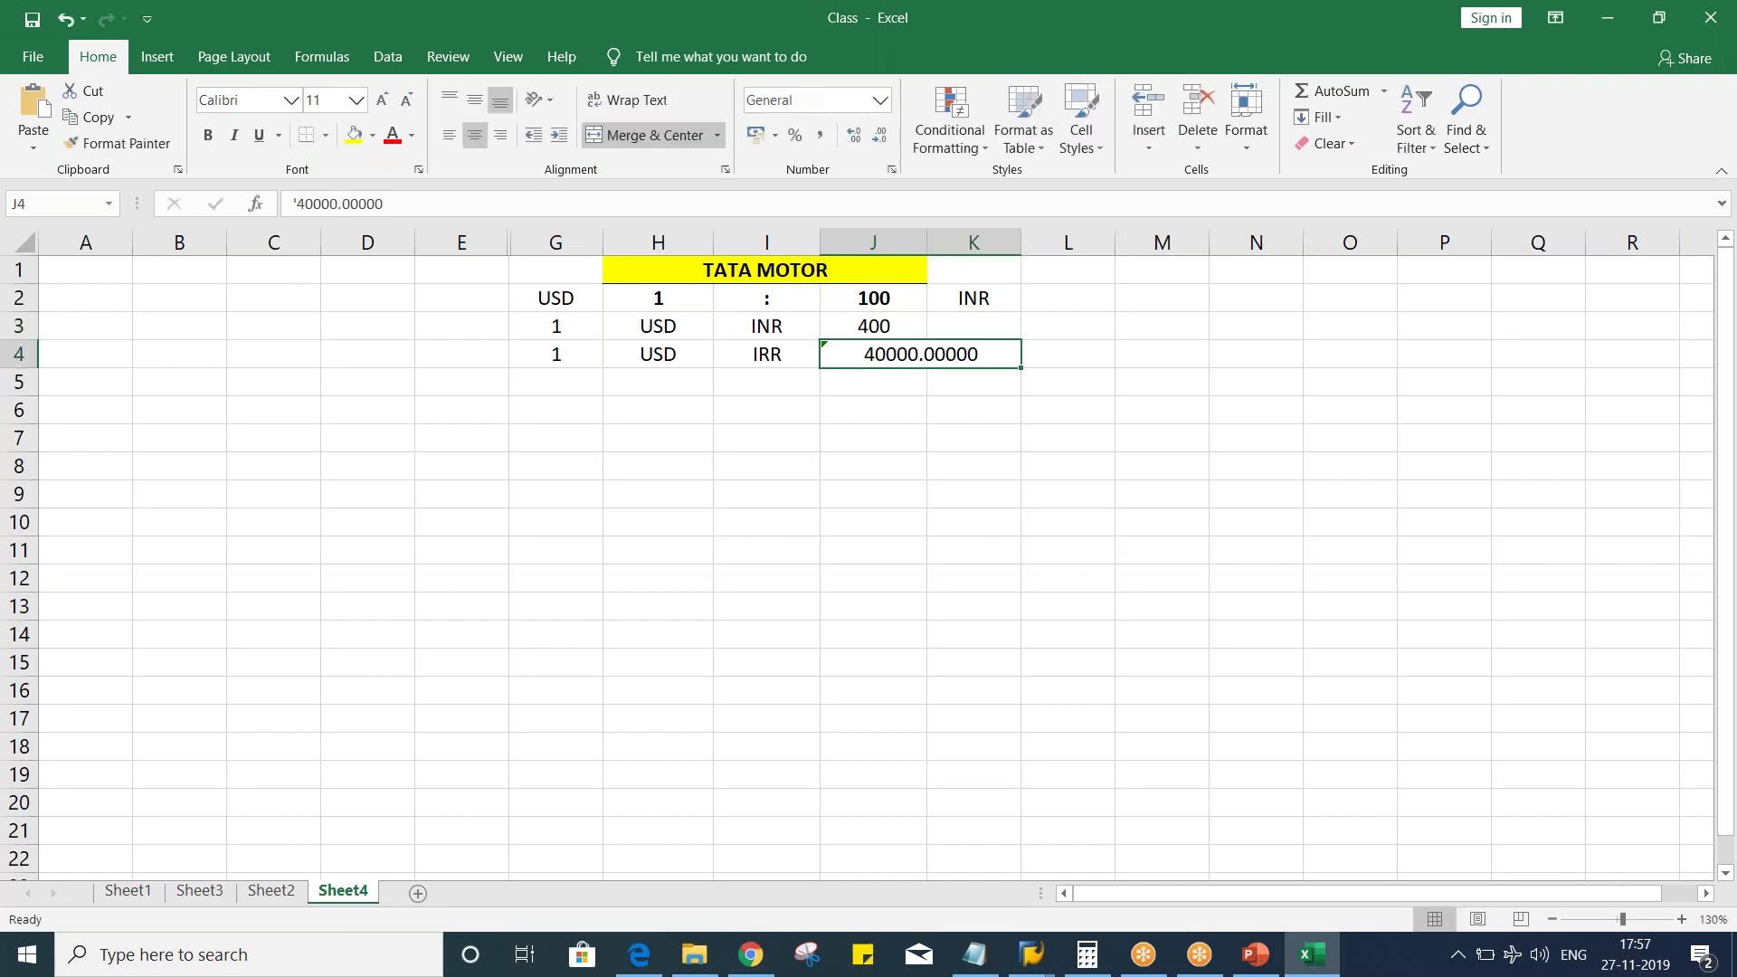
{"action": "left_click", "coordinate": [911, 328]}
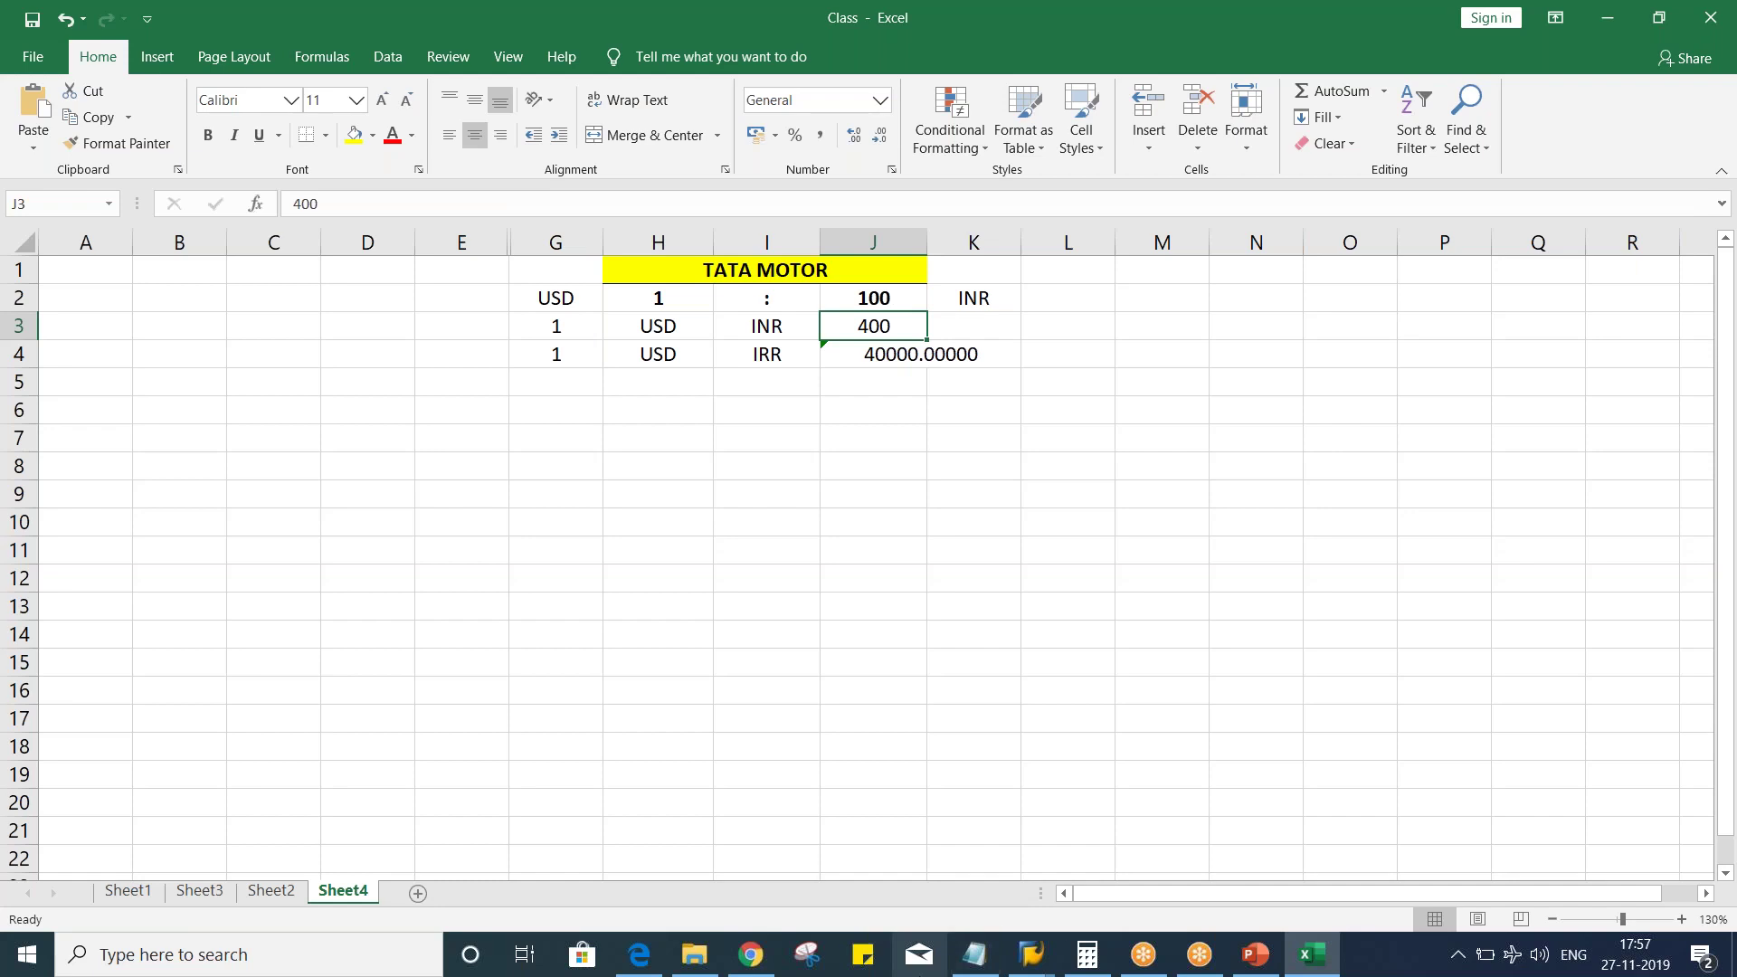
Step: Switch to the Interview Question presentation in PowerPoint and advance past the translation ratio question slide
{"action": "mouse_move", "coordinate": [1233, 971]}
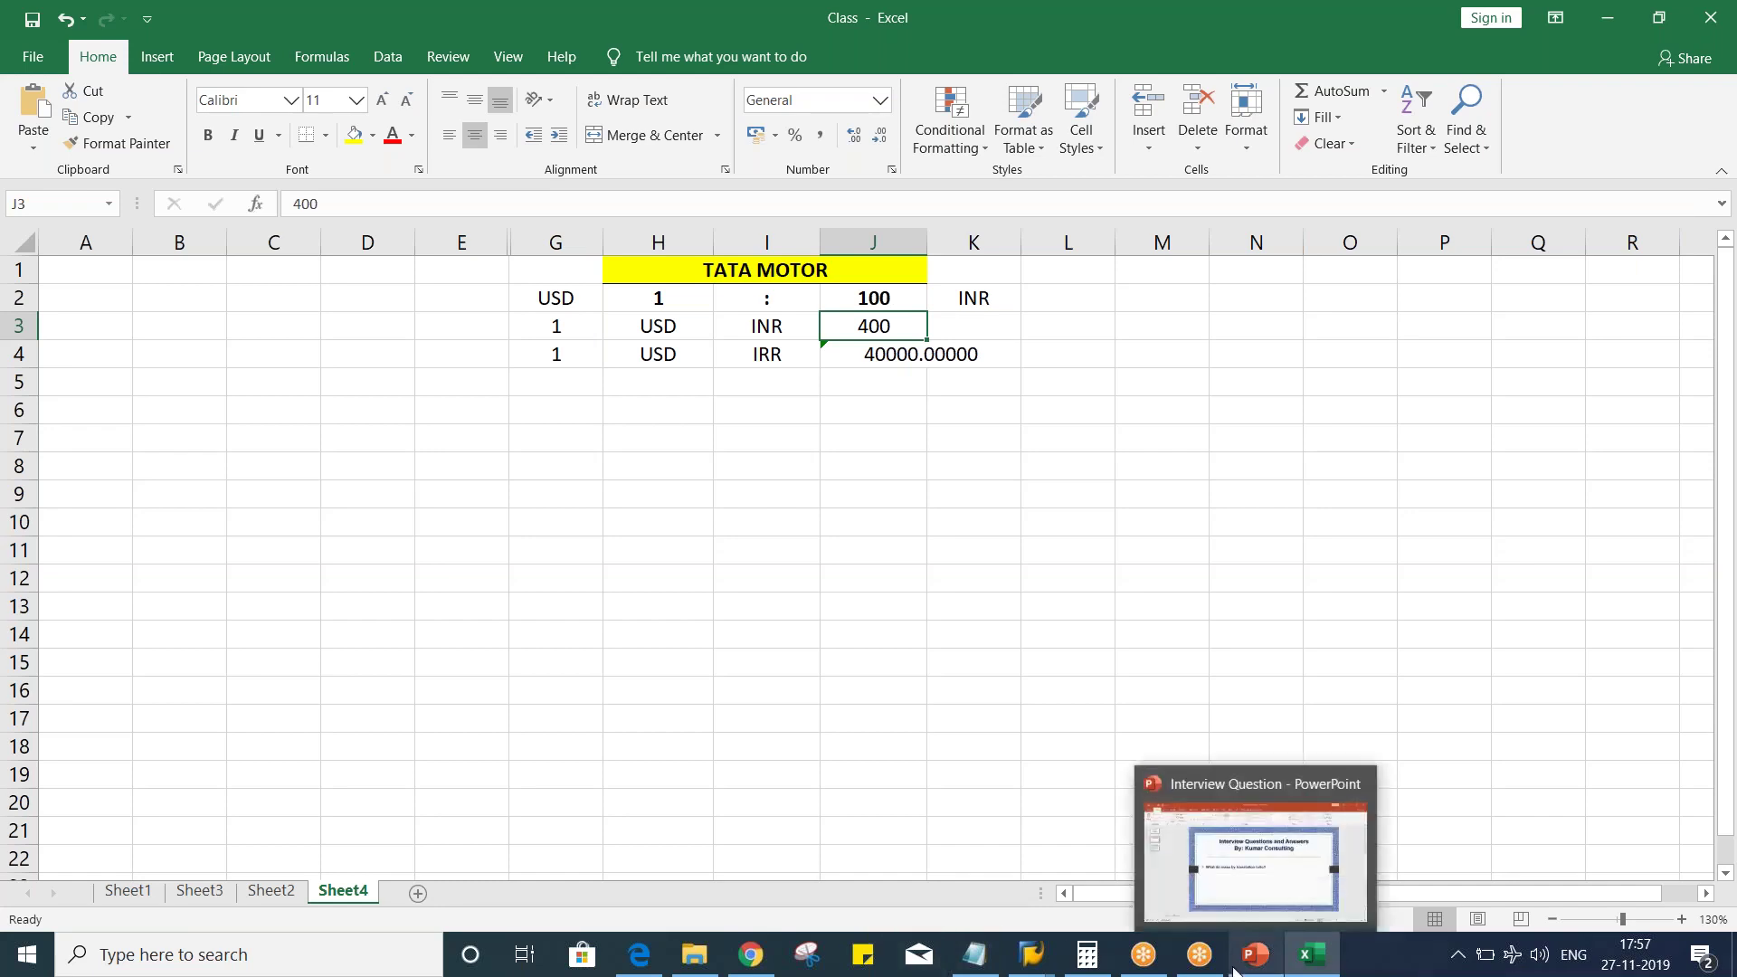
{"action": "left_click", "coordinate": [1256, 910]}
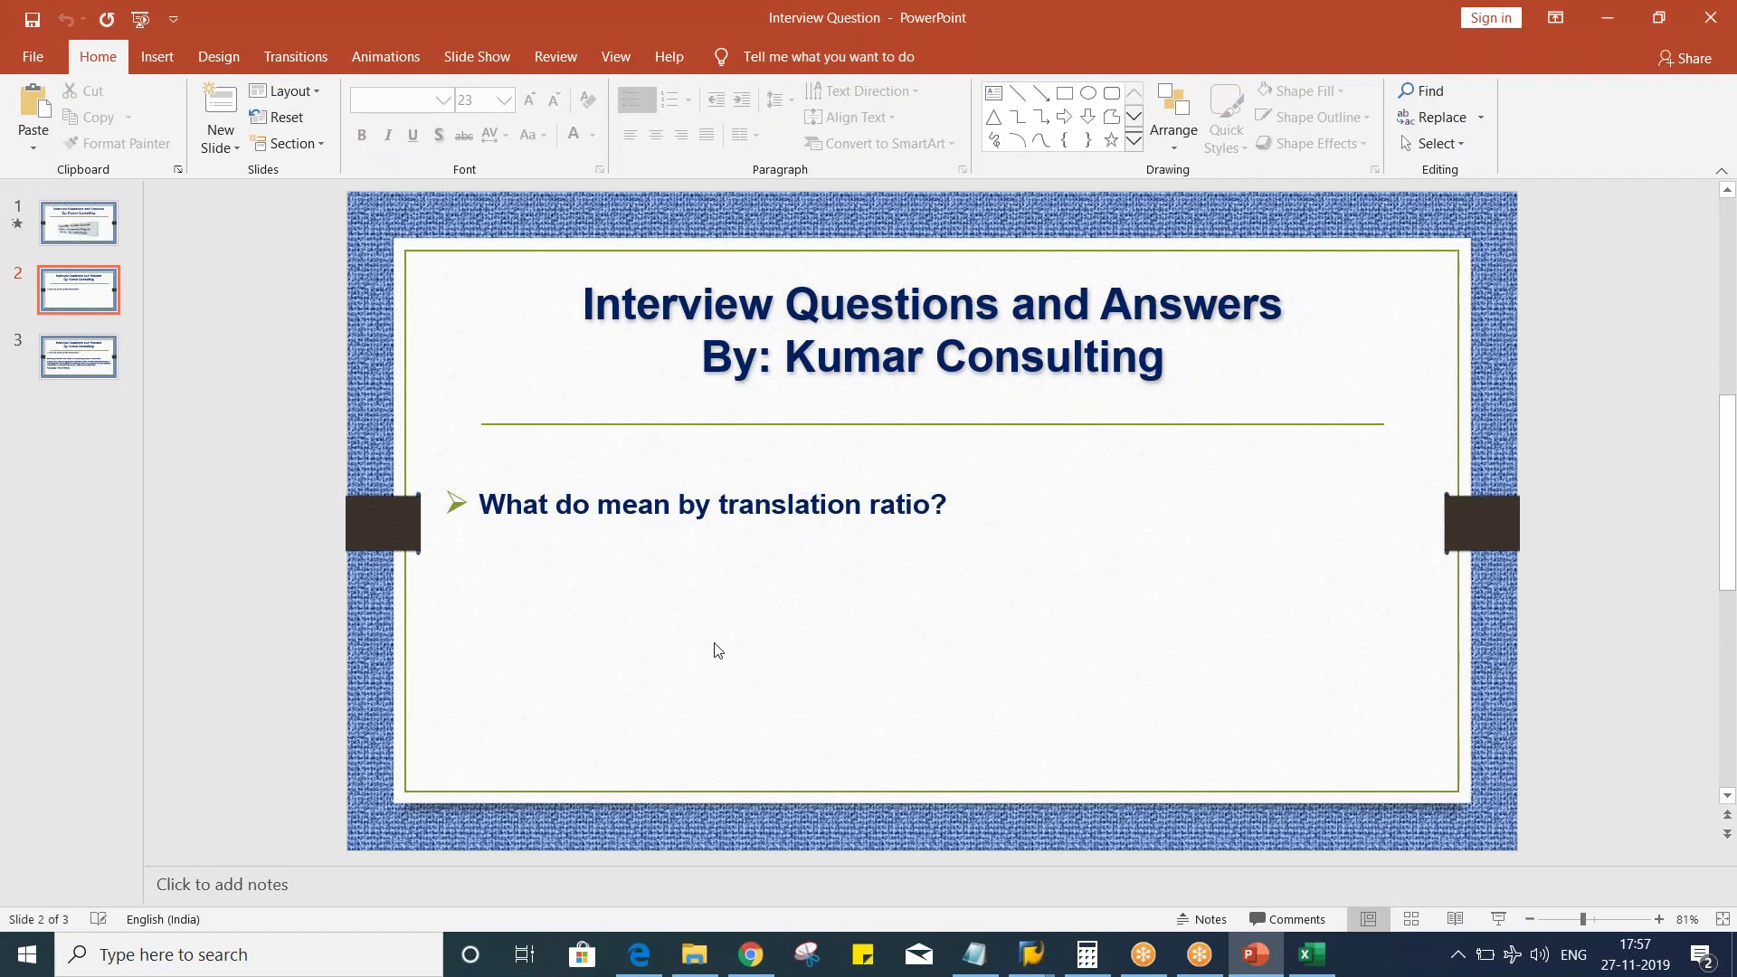
{"action": "scroll", "coordinate": [717, 650], "scroll_direction": "down", "scroll_amount": 1}
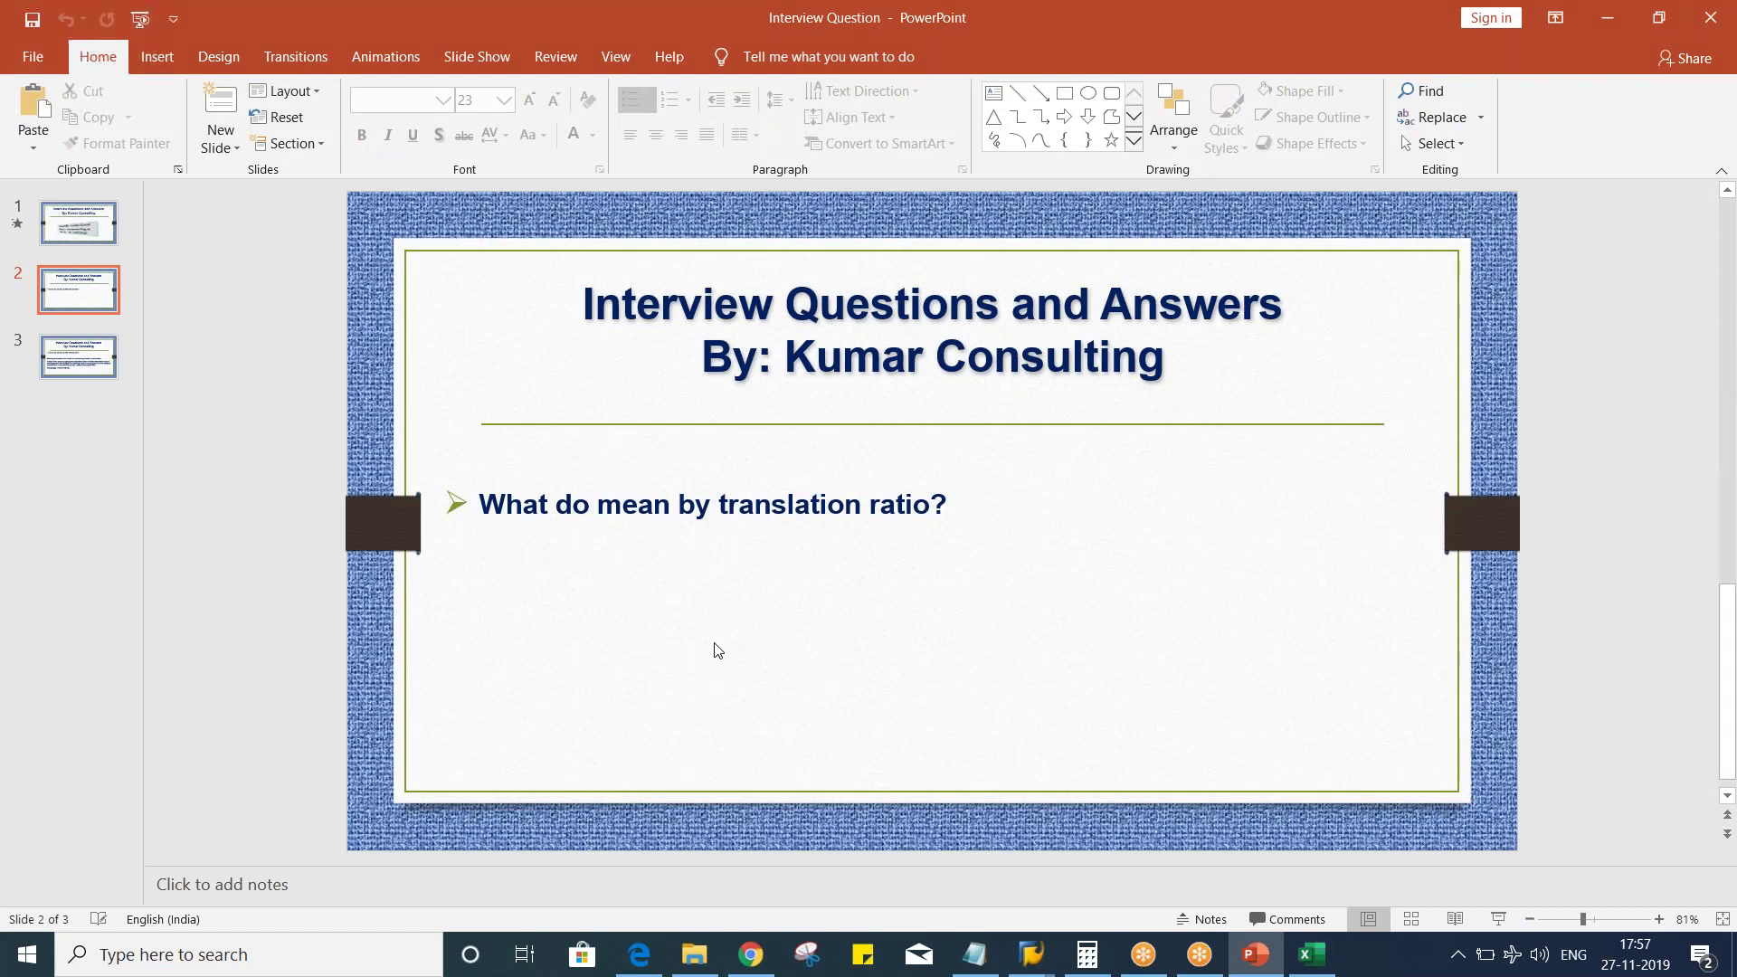